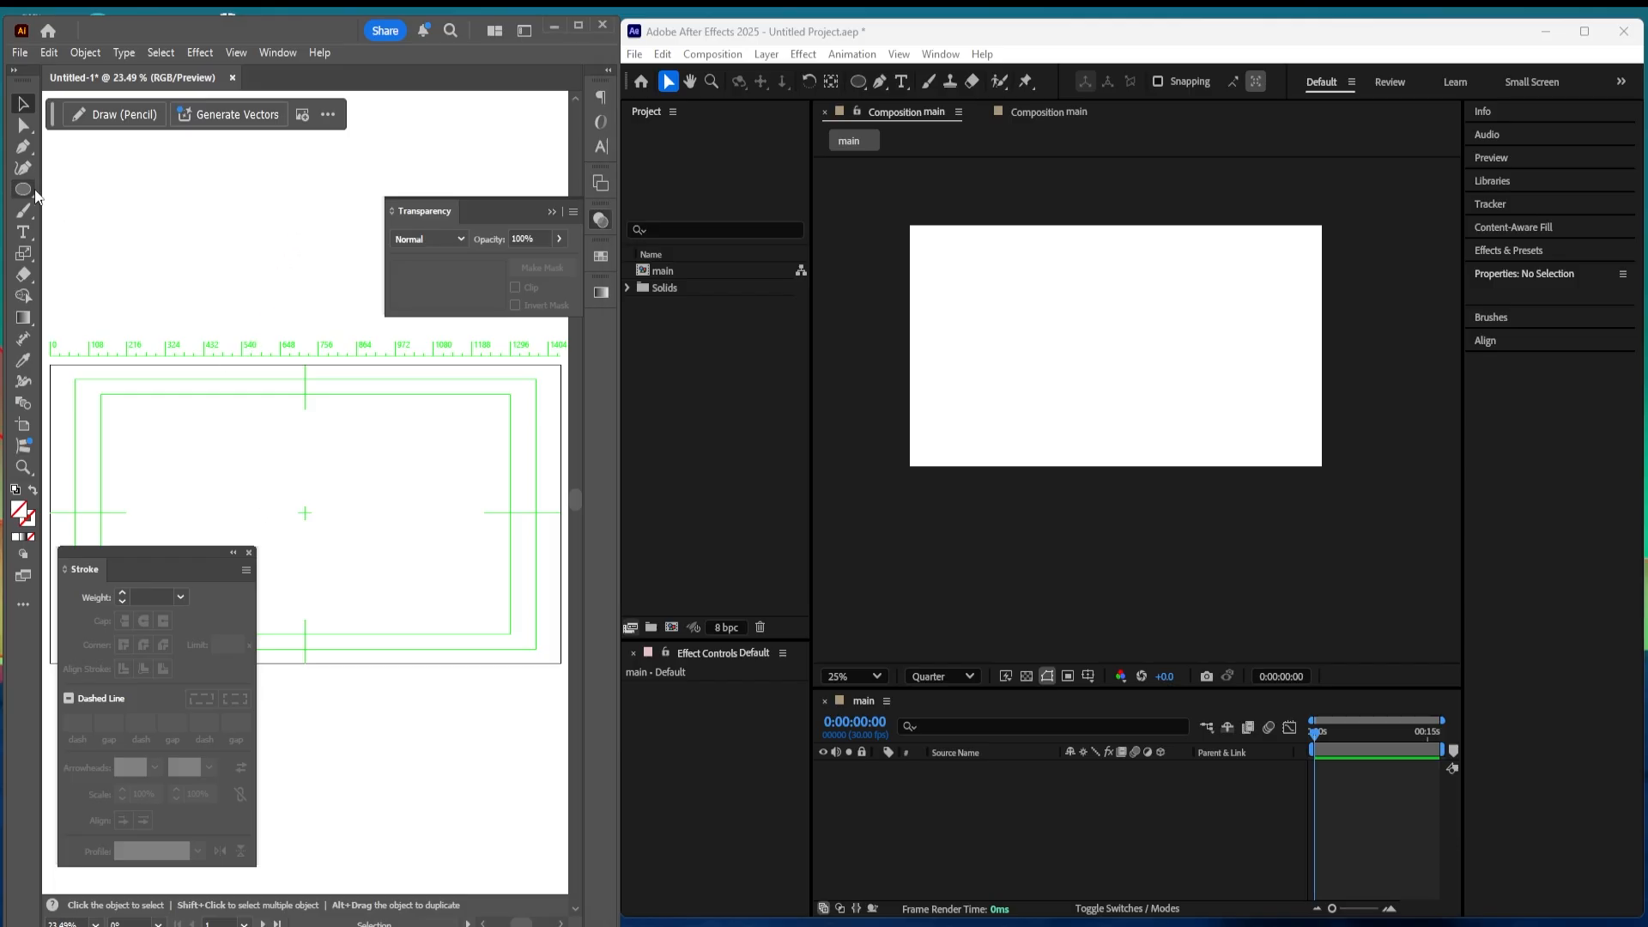
Step: Draw an open stepped path across the artboard with the Pen tool: a horizontal line, a vertical drop and a shorter horizontal line
{"action": "left_click", "coordinate": [26, 150]}
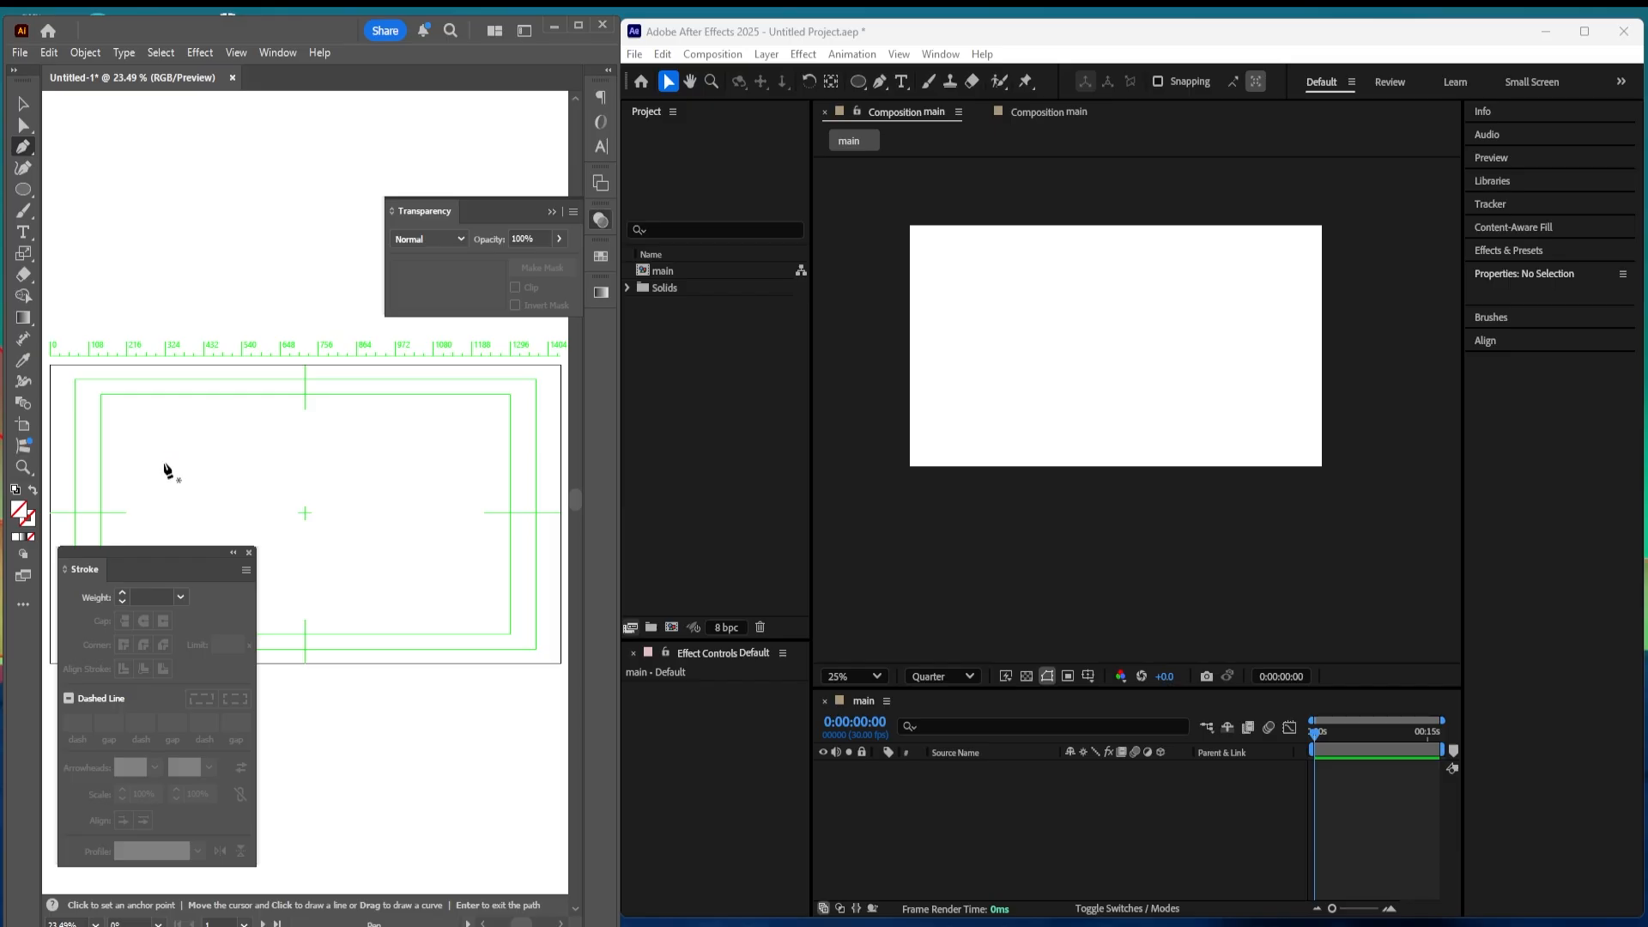
{"action": "left_click_drag", "start_coordinate": [162, 450], "coordinate": [229, 458]}
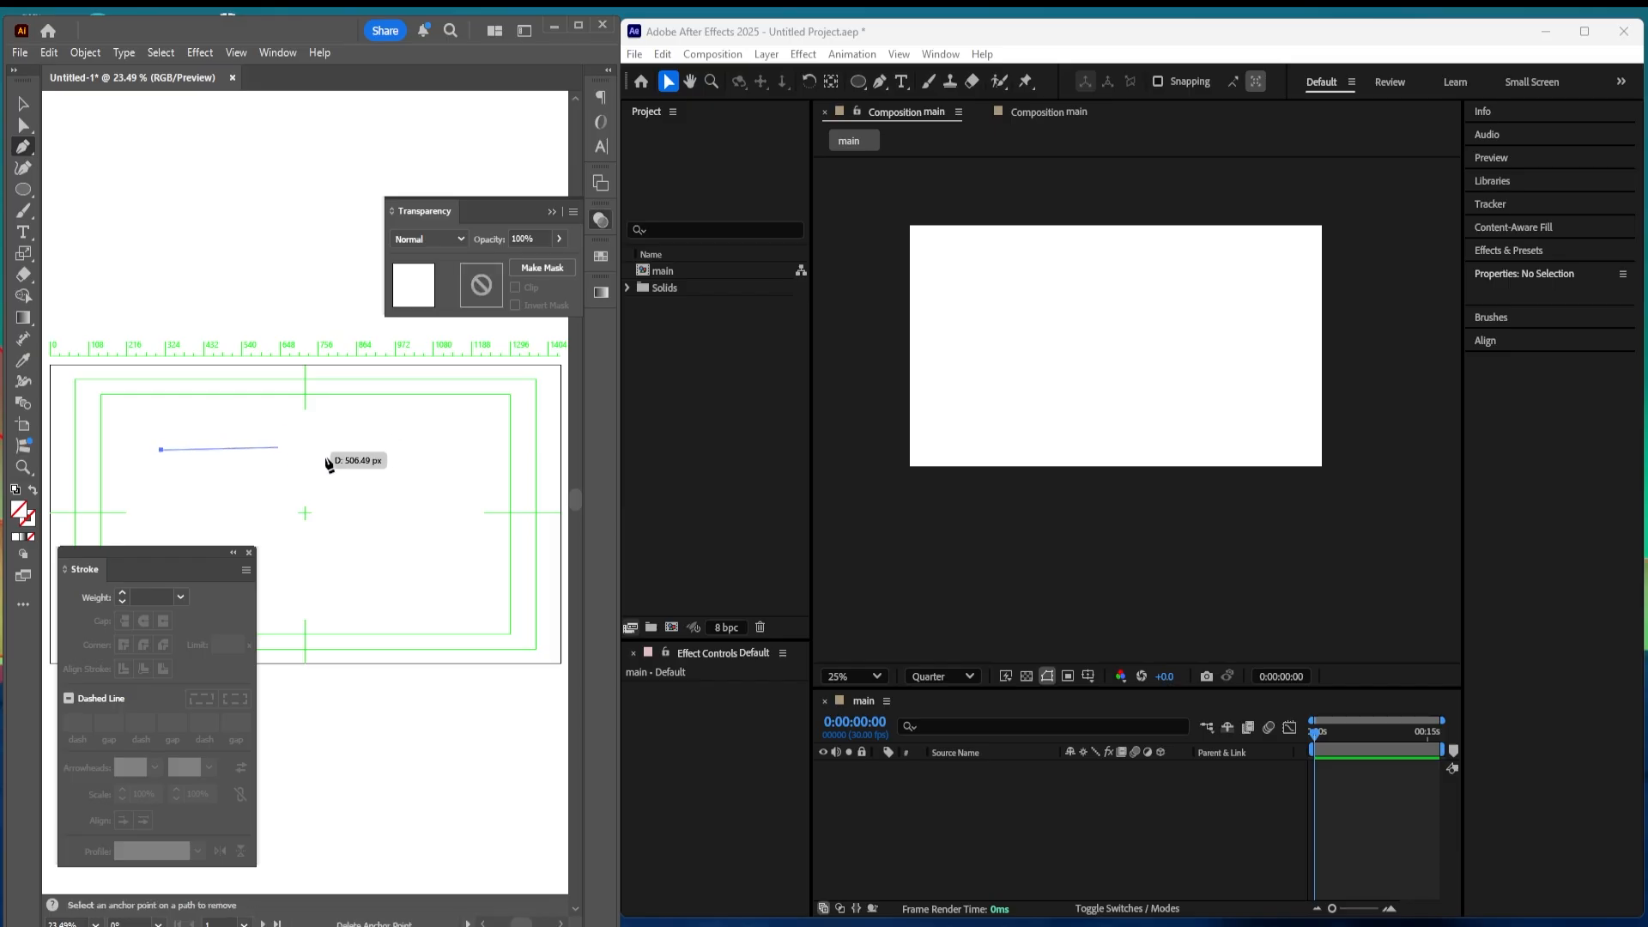
{"action": "left_click", "coordinate": [391, 450], "text": "shift"}
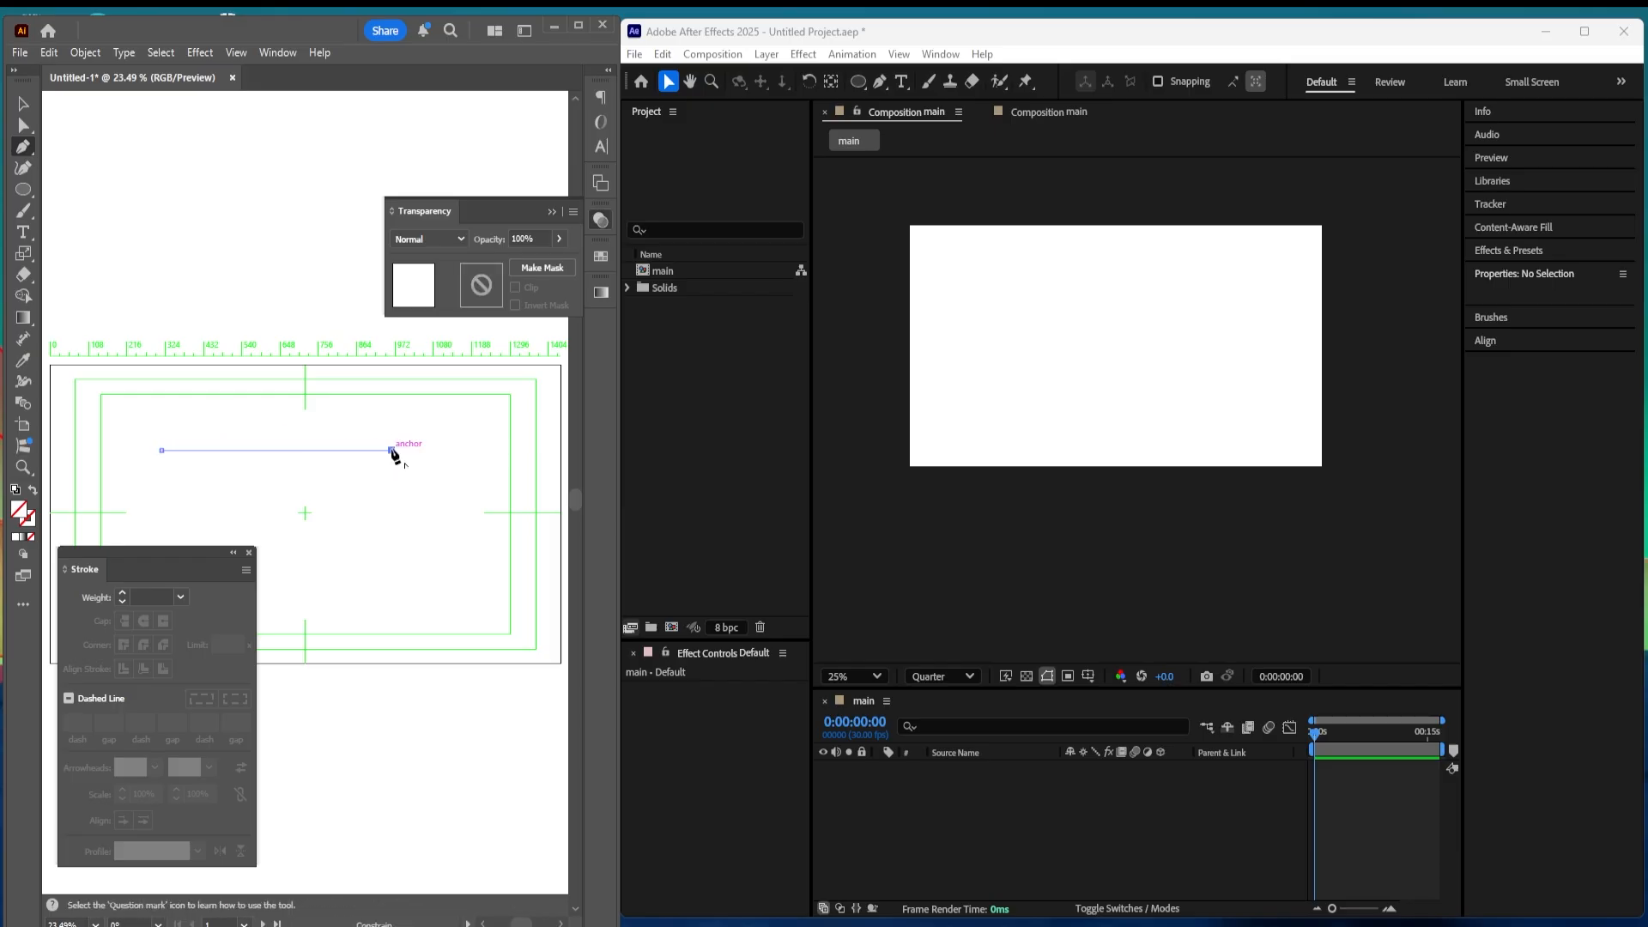
{"action": "left_click", "coordinate": [391, 595]}
{"action": "left_click", "coordinate": [497, 595]}
{"action": "key", "text": "v"}
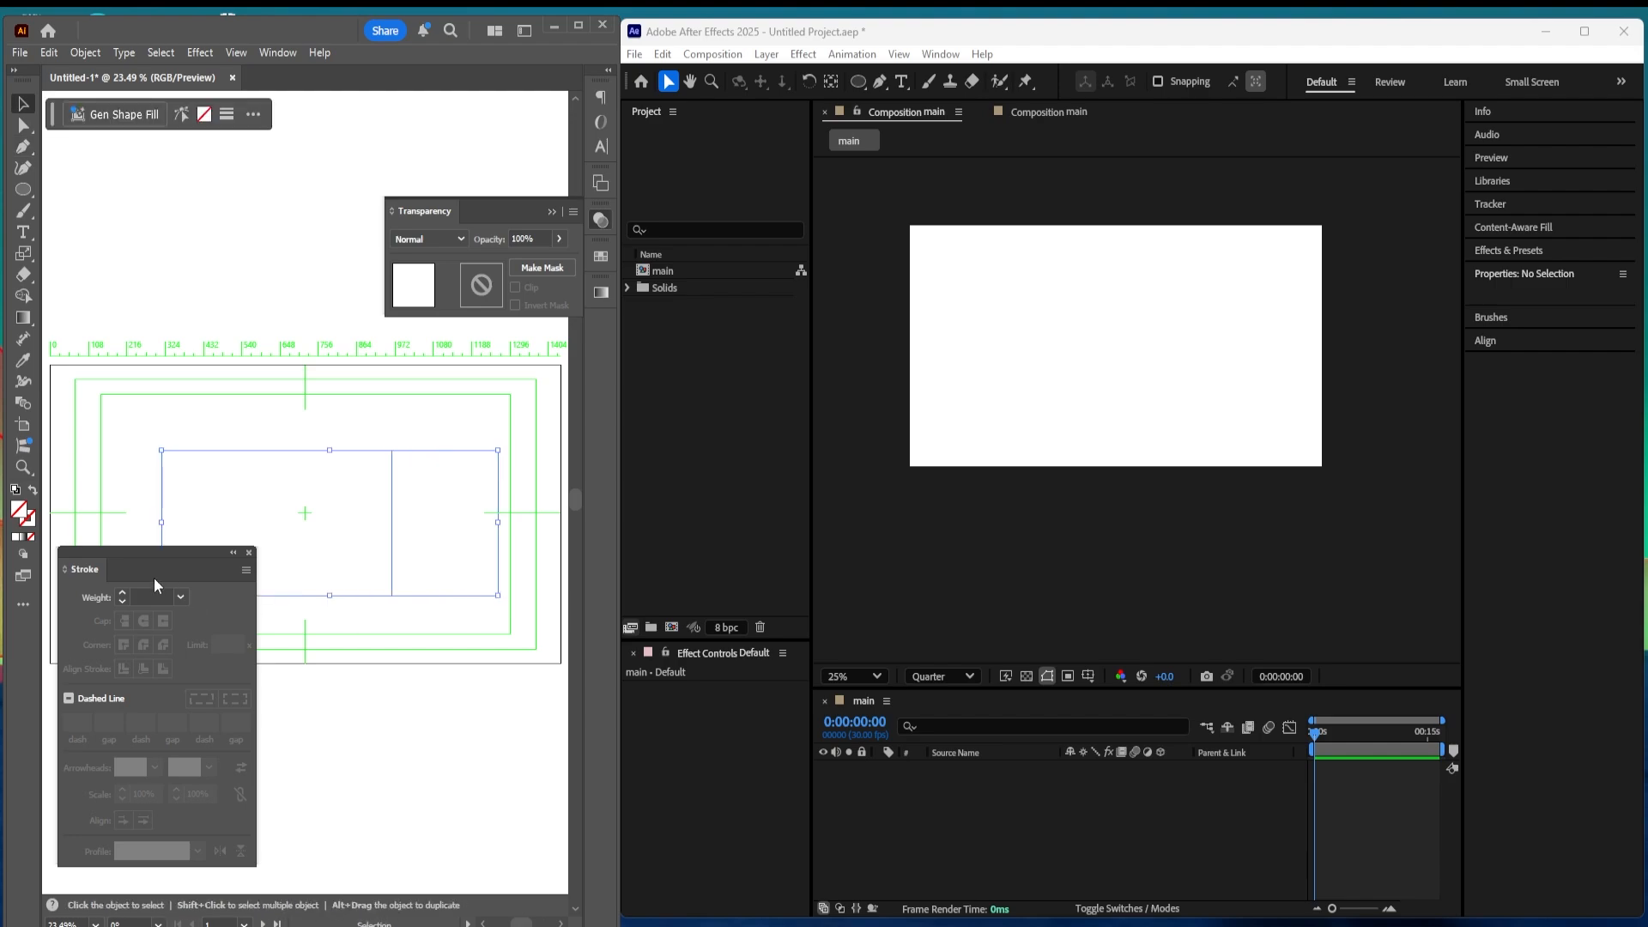
Step: Give the stepped path a black stroke with hex value 000000 and clear away the Transparency and Color controls
{"action": "left_click", "coordinate": [28, 519]}
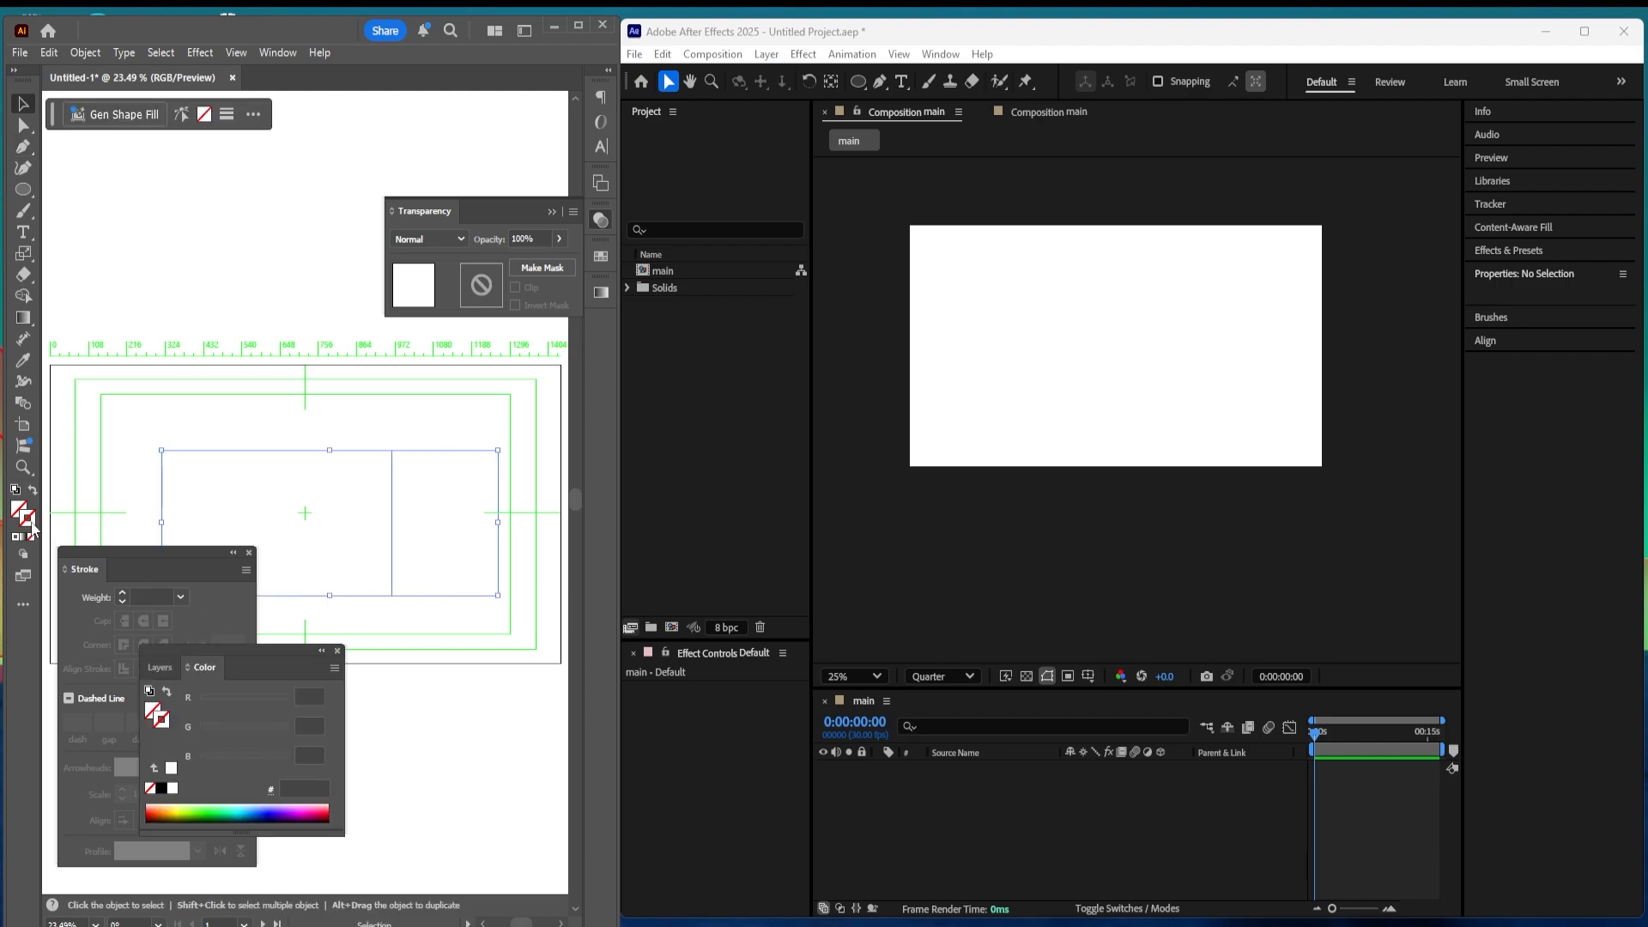
{"action": "left_click", "coordinate": [161, 788]}
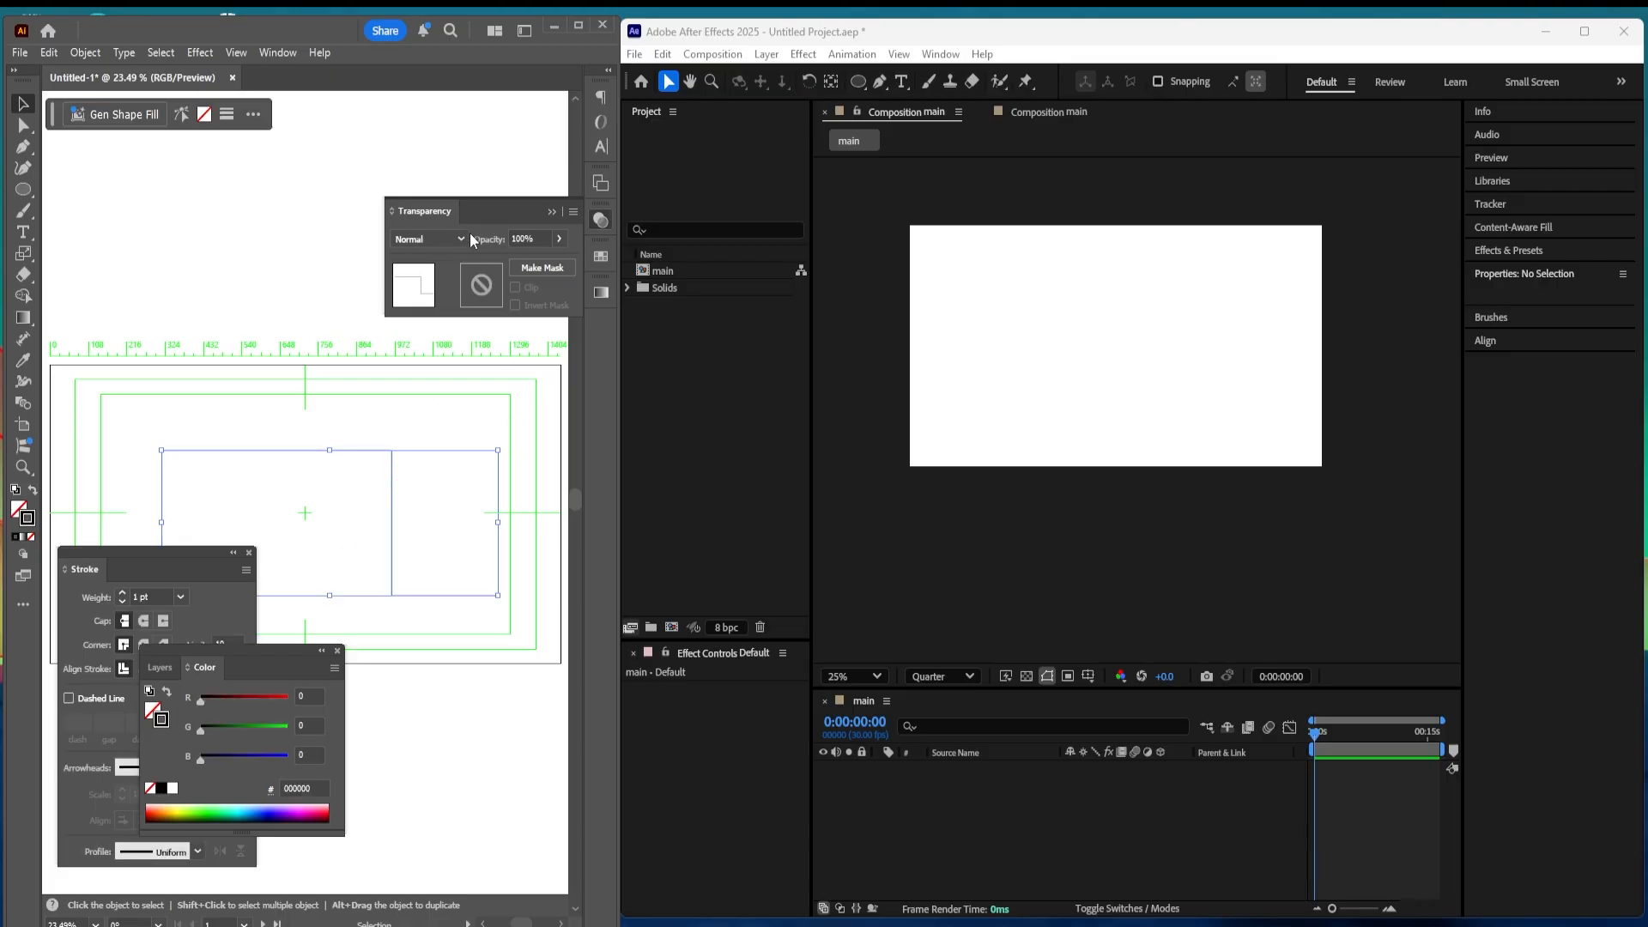
{"action": "left_click", "coordinate": [416, 208]}
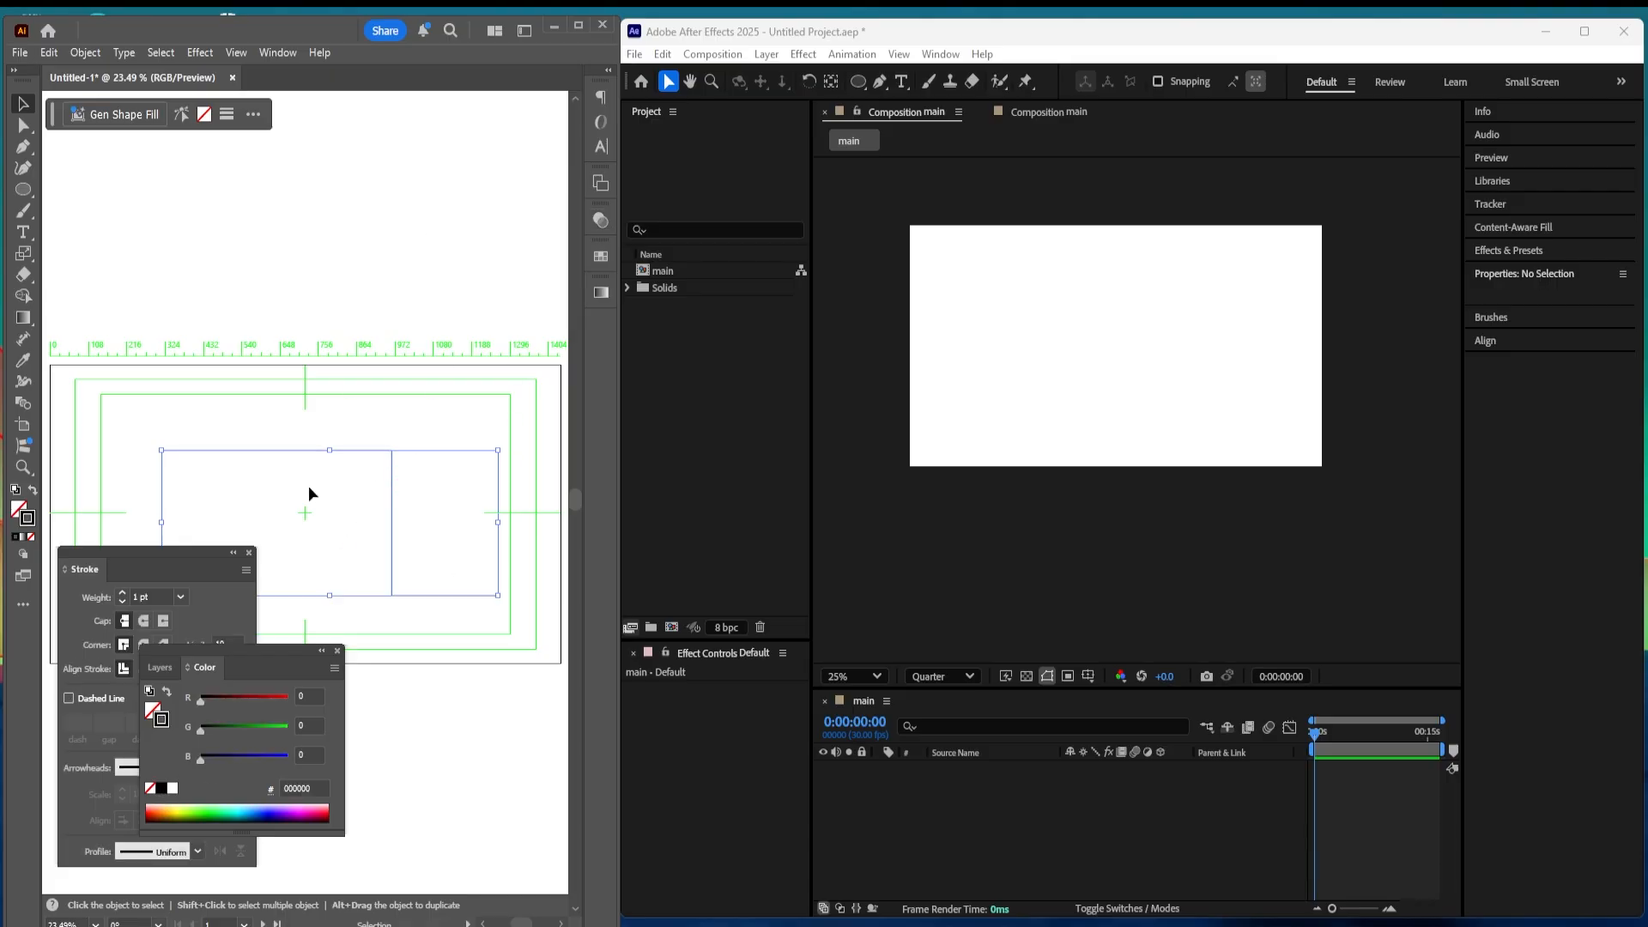
{"action": "left_click", "coordinate": [336, 651]}
Step: Set the stepped path's stroke weight to 20 pt with round caps
{"action": "mouse_move", "coordinate": [166, 550]}
{"action": "left_mouse_down"}
{"action": "mouse_move", "coordinate": [228, 552]}
{"action": "mouse_move", "coordinate": [157, 572]}
{"action": "left_mouse_up"}
{"action": "key", "text": "space"}
{"action": "left_click_drag", "start_coordinate": [336, 481], "coordinate": [336, 361]}
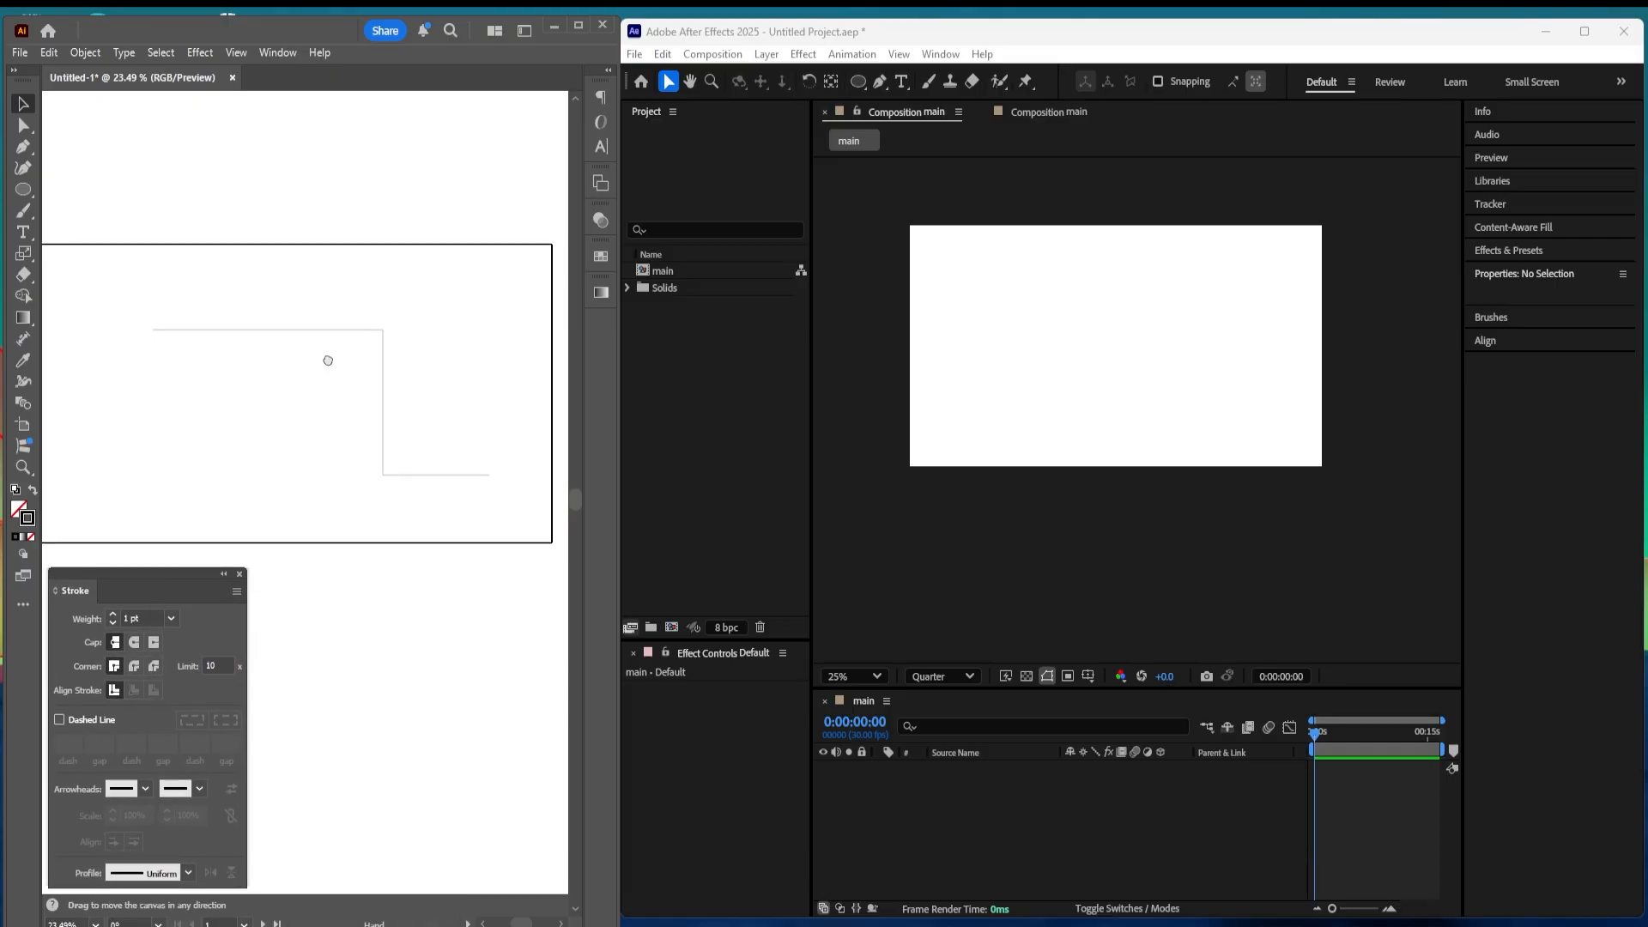
{"action": "left_click", "coordinate": [358, 393]}
{"action": "left_click", "coordinate": [112, 613]}
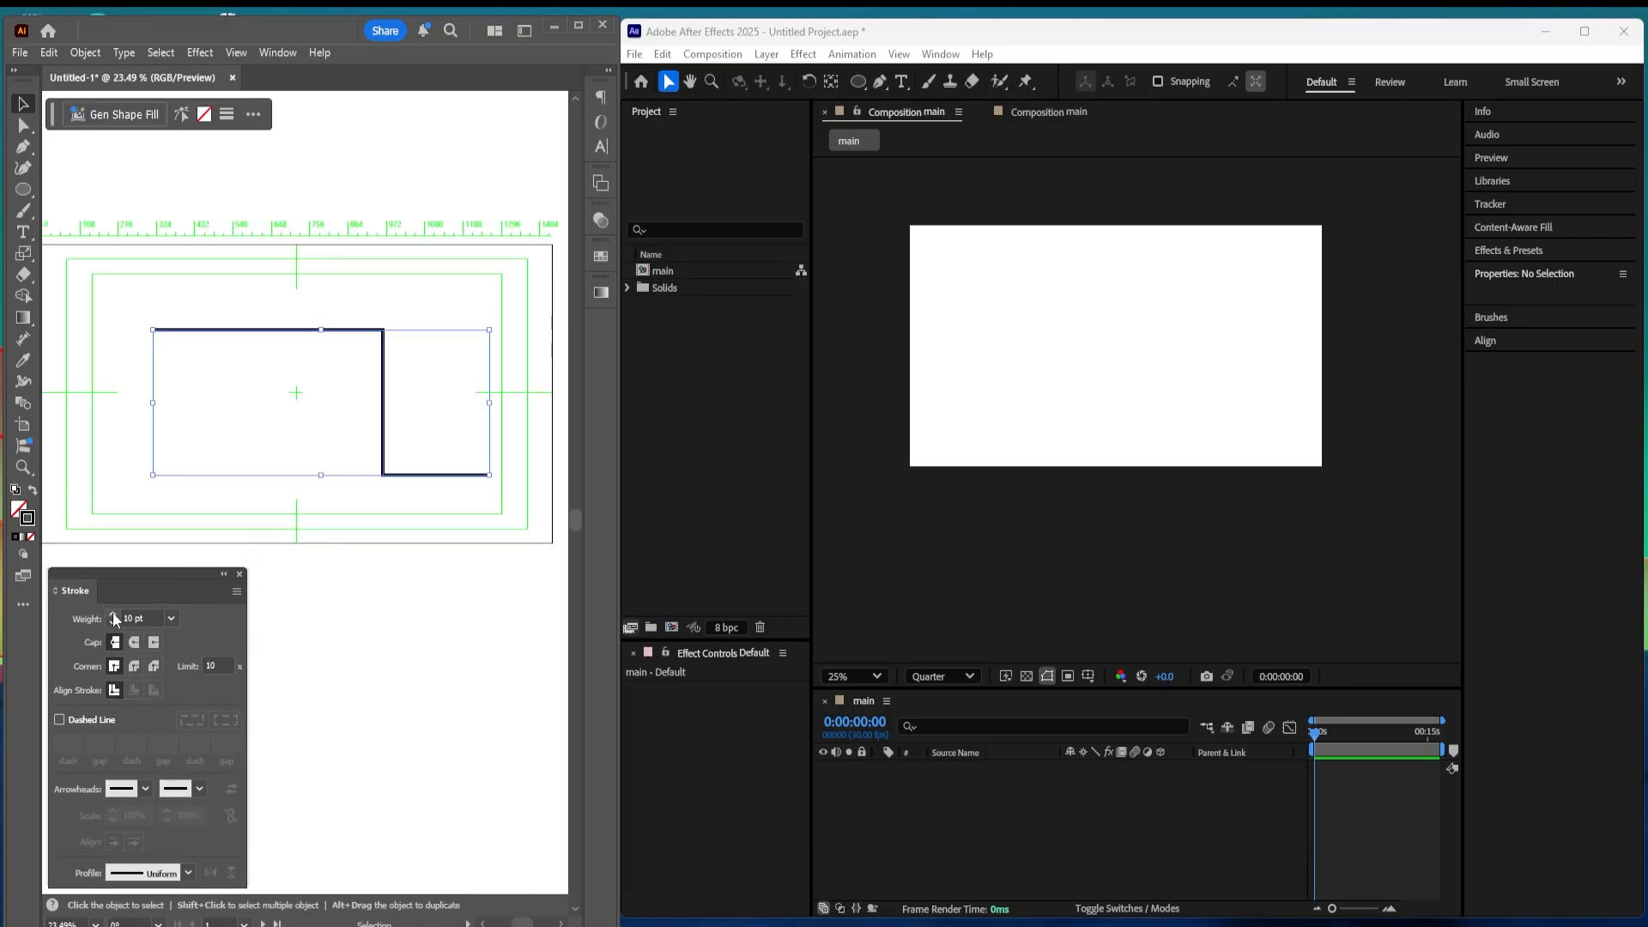
{"action": "left_click", "coordinate": [135, 642]}
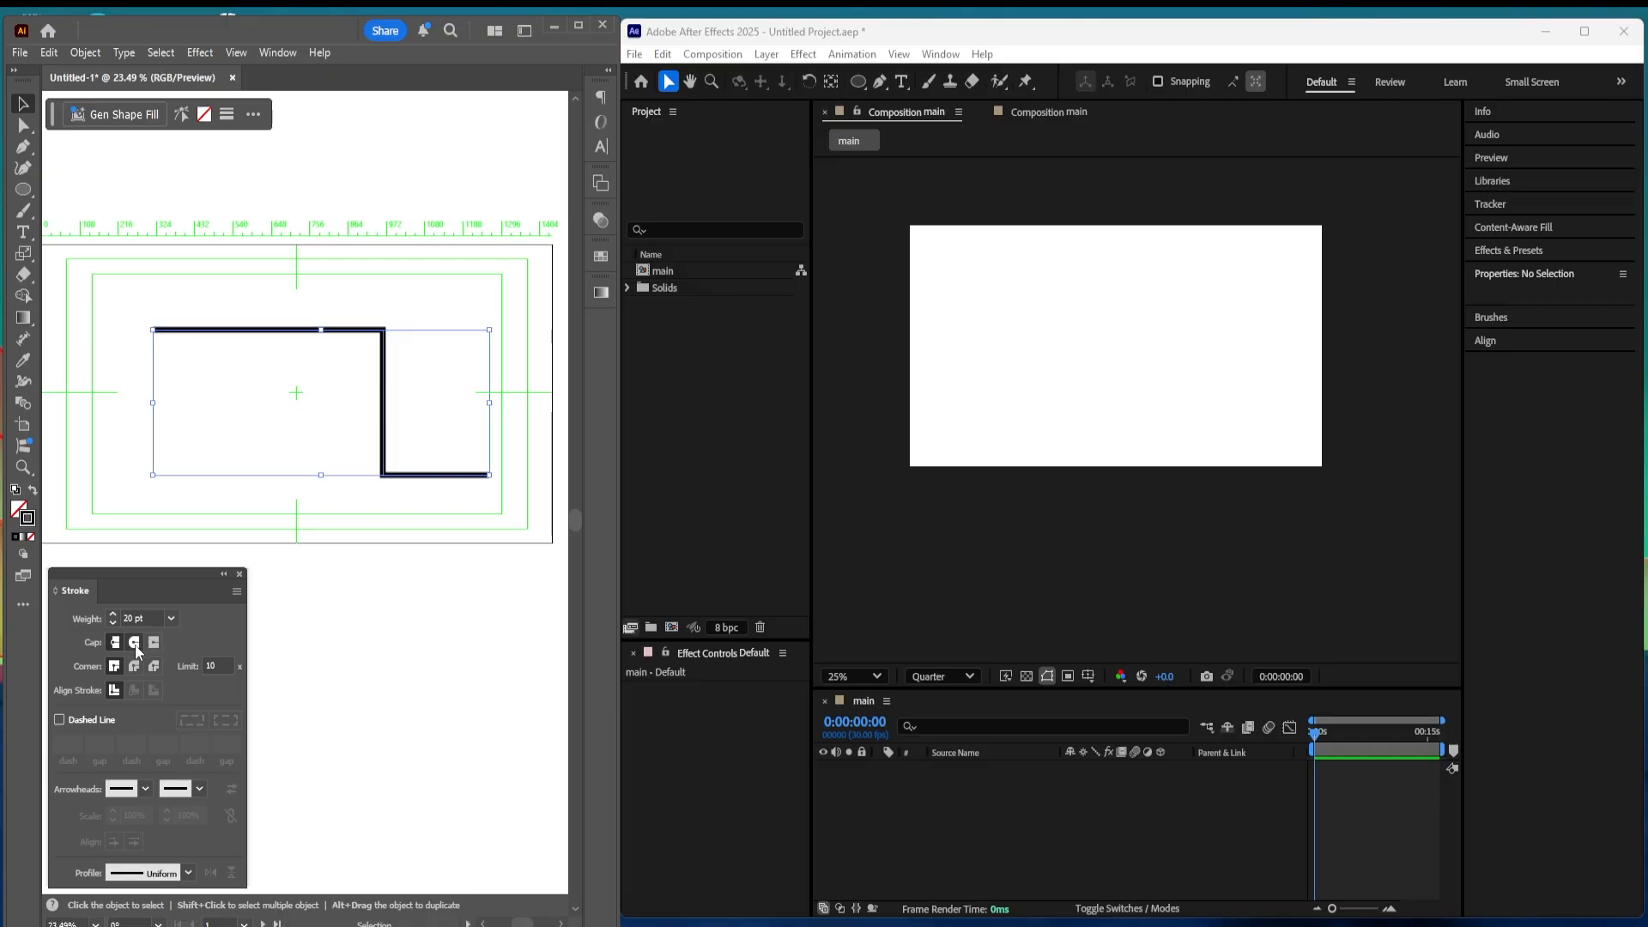
{"action": "left_click", "coordinate": [290, 632]}
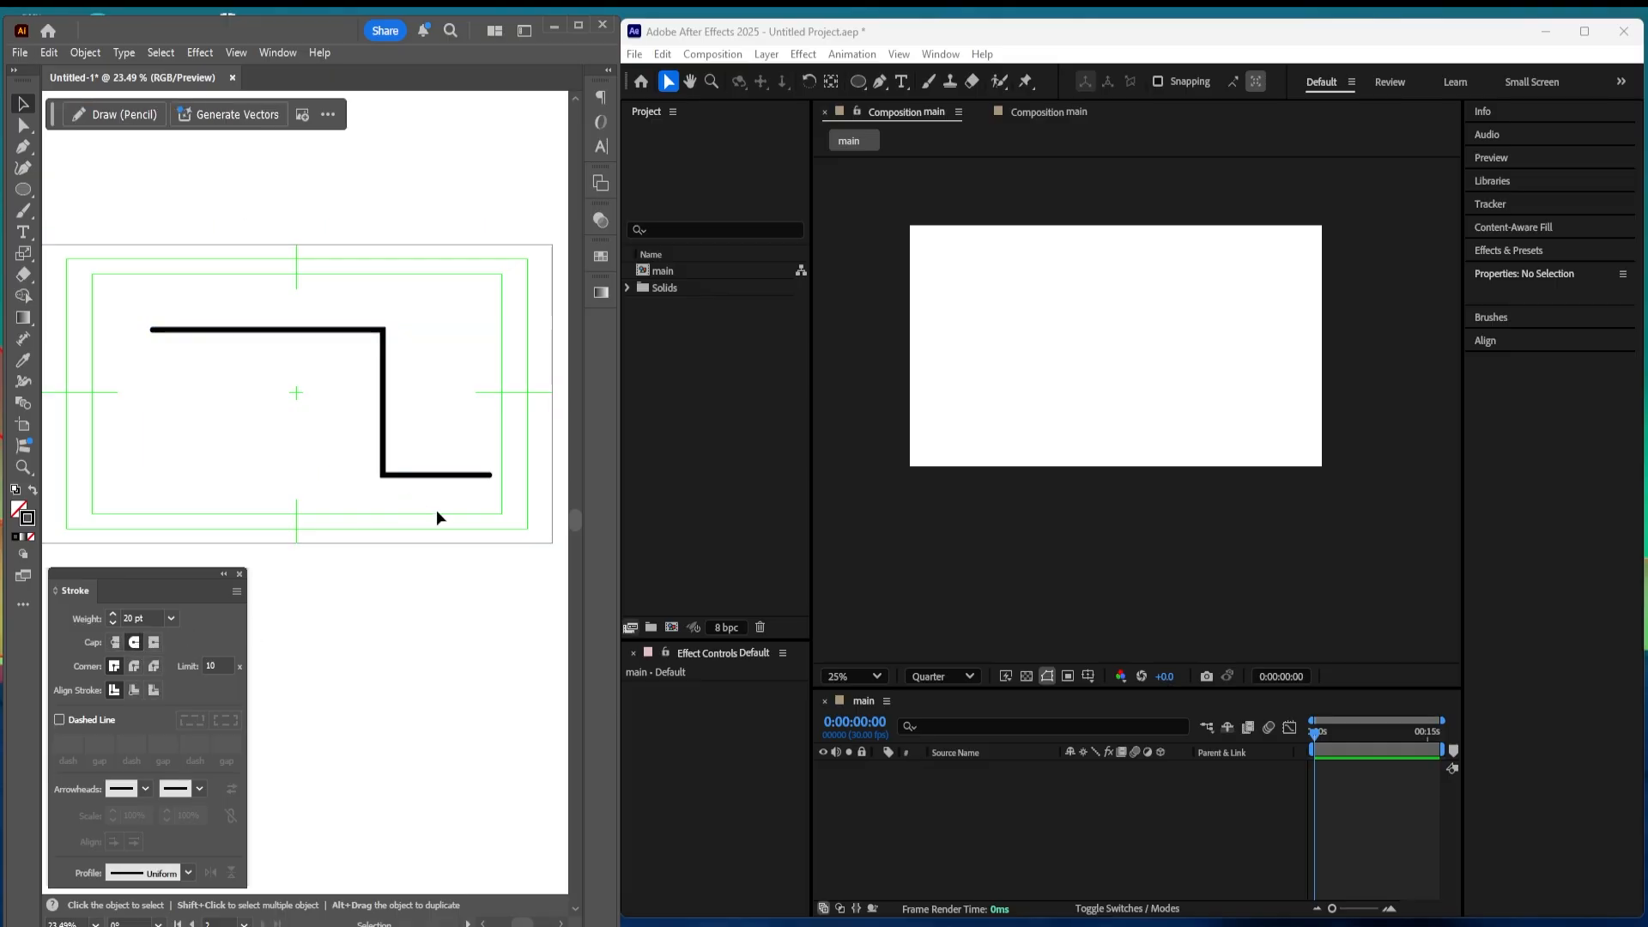
Step: Try the butt and projecting caps on the stepped path's end, and return to the round cap
{"action": "key", "text": "z"}
{"action": "left_click_drag", "start_coordinate": [483, 455], "coordinate": [589, 562]}
{"action": "key", "text": "v"}
{"action": "left_click", "coordinate": [414, 532]}
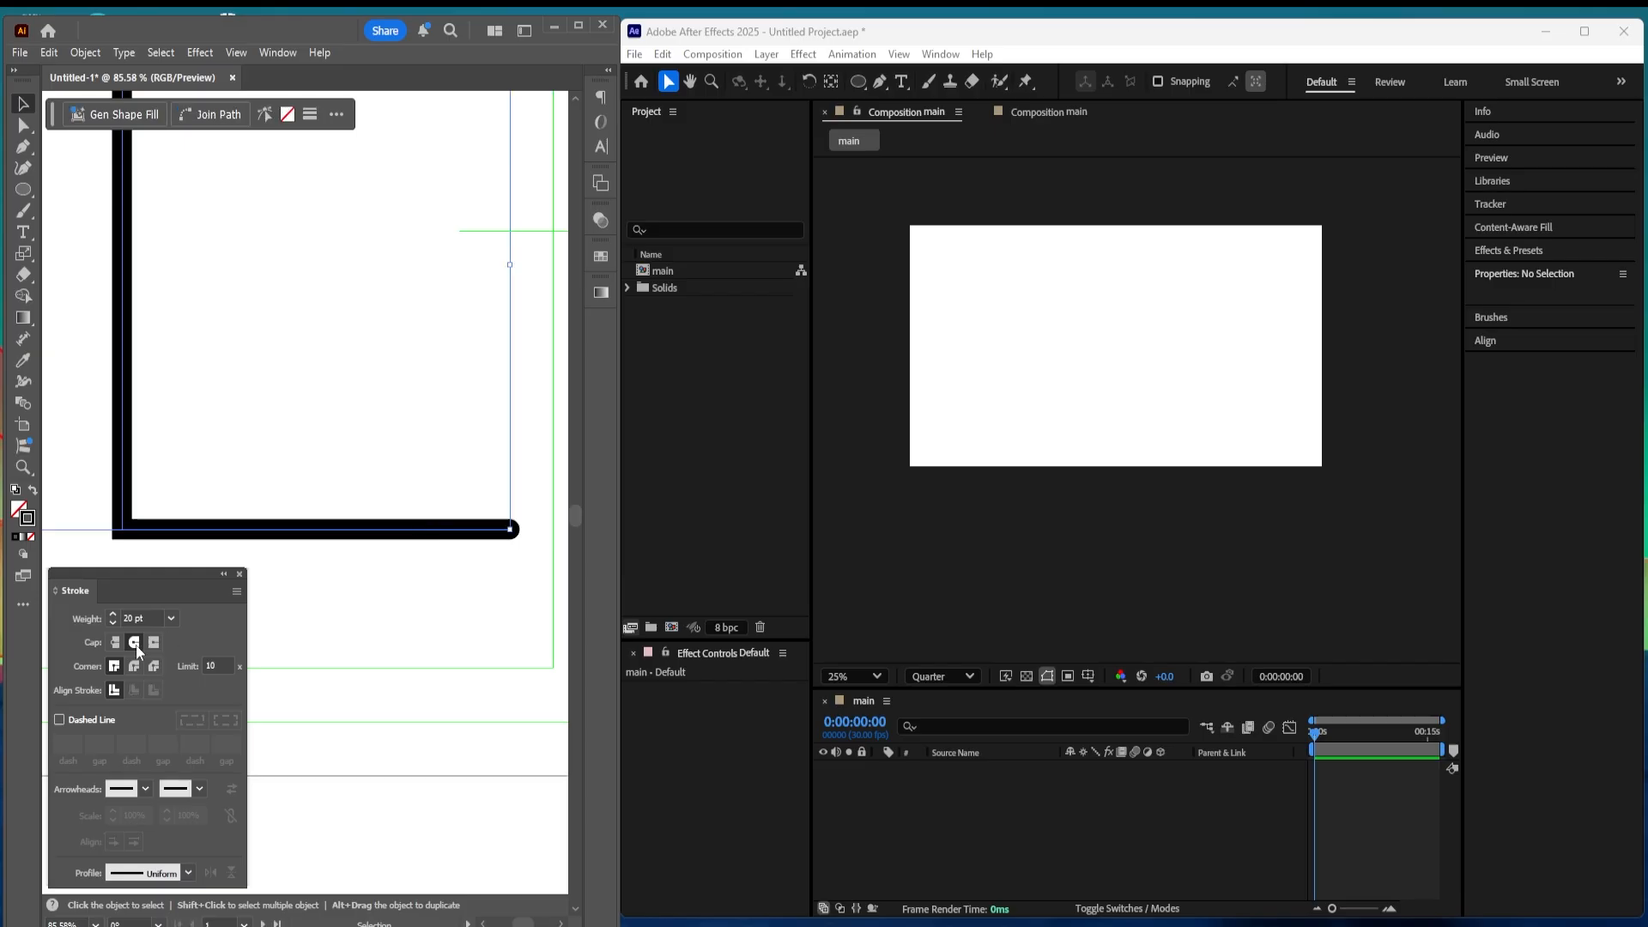
{"action": "left_click", "coordinate": [115, 643]}
{"action": "left_click", "coordinate": [155, 642]}
{"action": "left_click", "coordinate": [134, 643]}
Step: Try the bevel and round corner joins on the stepped path, and return to the miter join
{"action": "left_click", "coordinate": [154, 667]}
{"action": "left_click", "coordinate": [133, 667]}
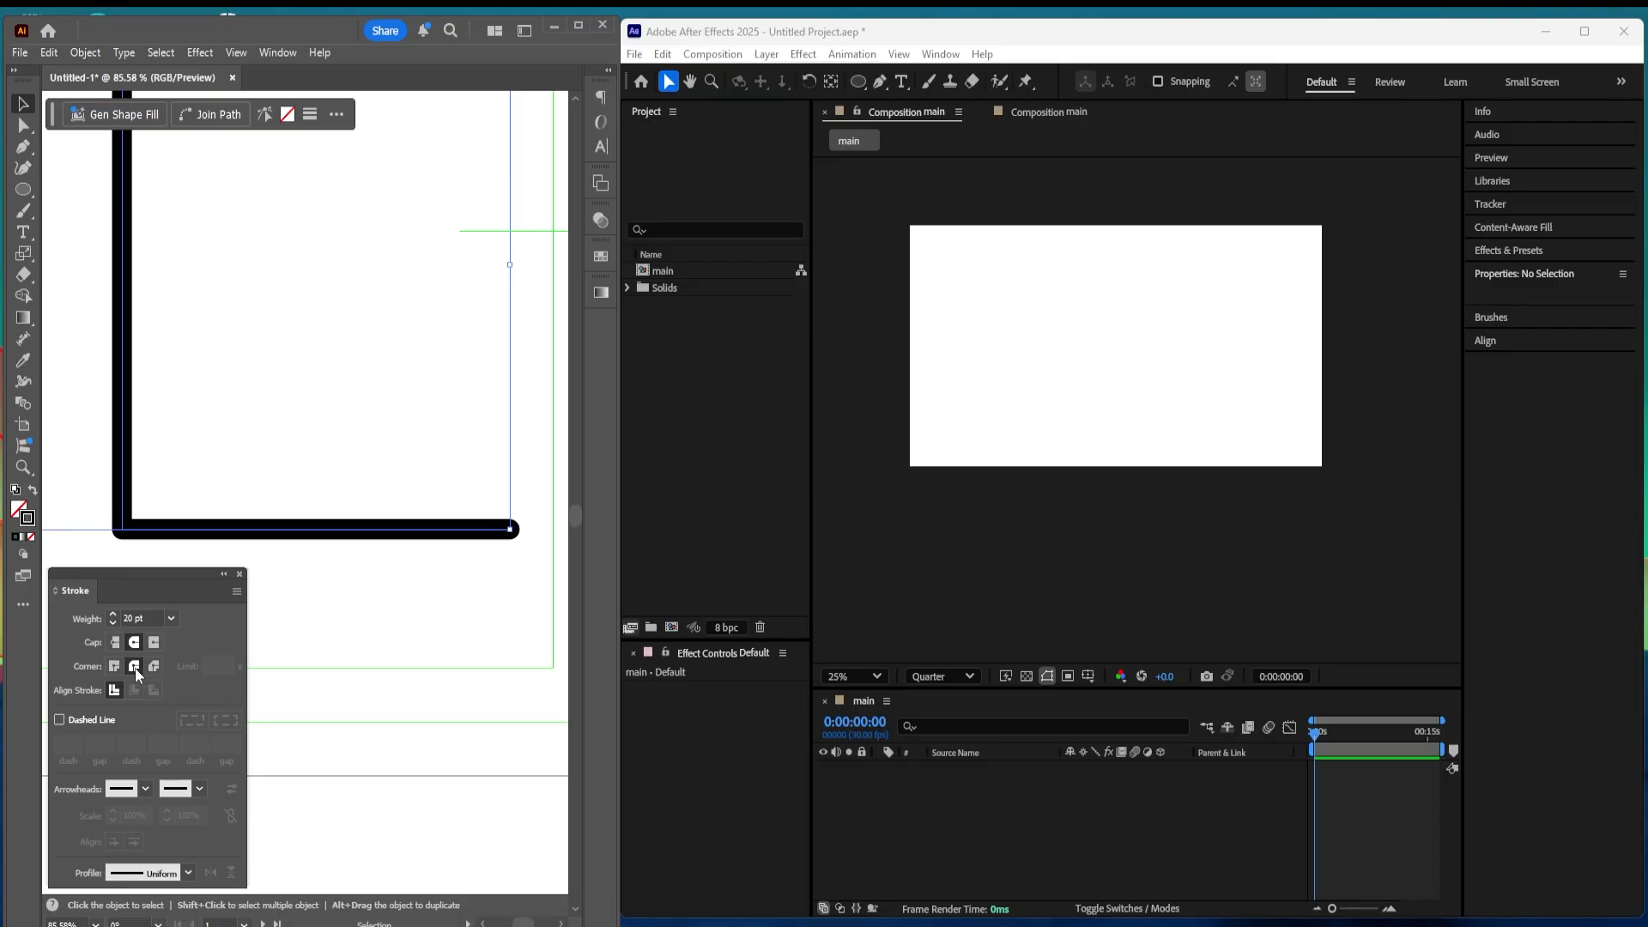
{"action": "left_click", "coordinate": [121, 667]}
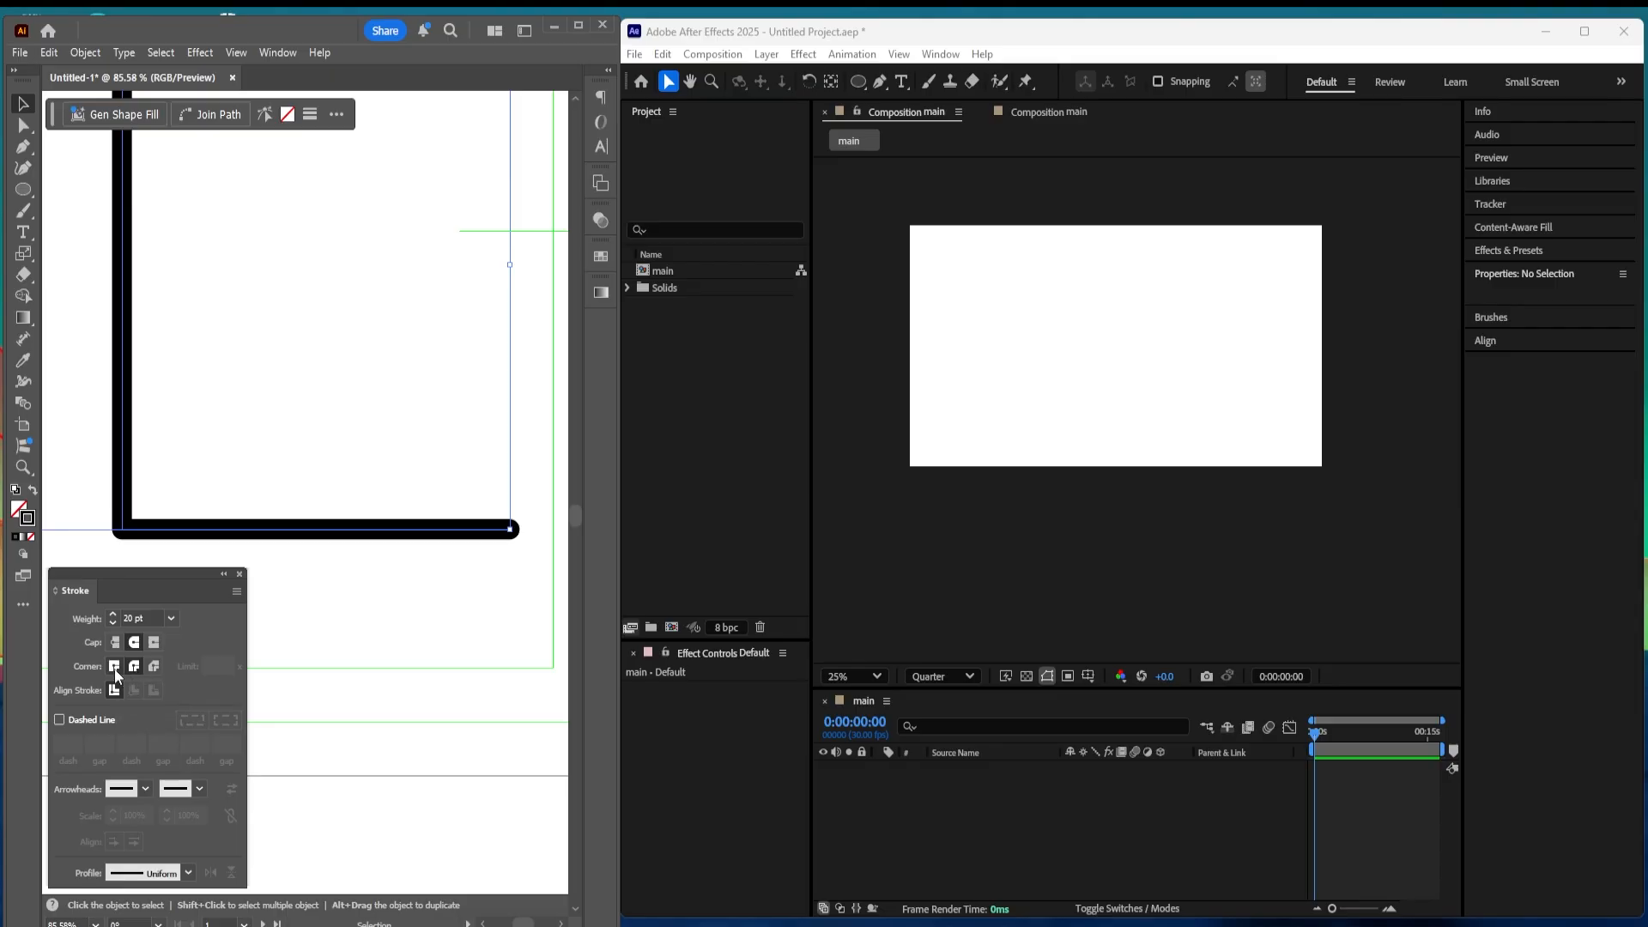
{"action": "left_click", "coordinate": [206, 414]}
{"action": "key", "text": "space"}
{"action": "mouse_move", "coordinate": [155, 437]}
{"action": "left_mouse_down"}
{"action": "mouse_move", "coordinate": [365, 294]}
{"action": "mouse_move", "coordinate": [173, 425]}
{"action": "left_mouse_up"}
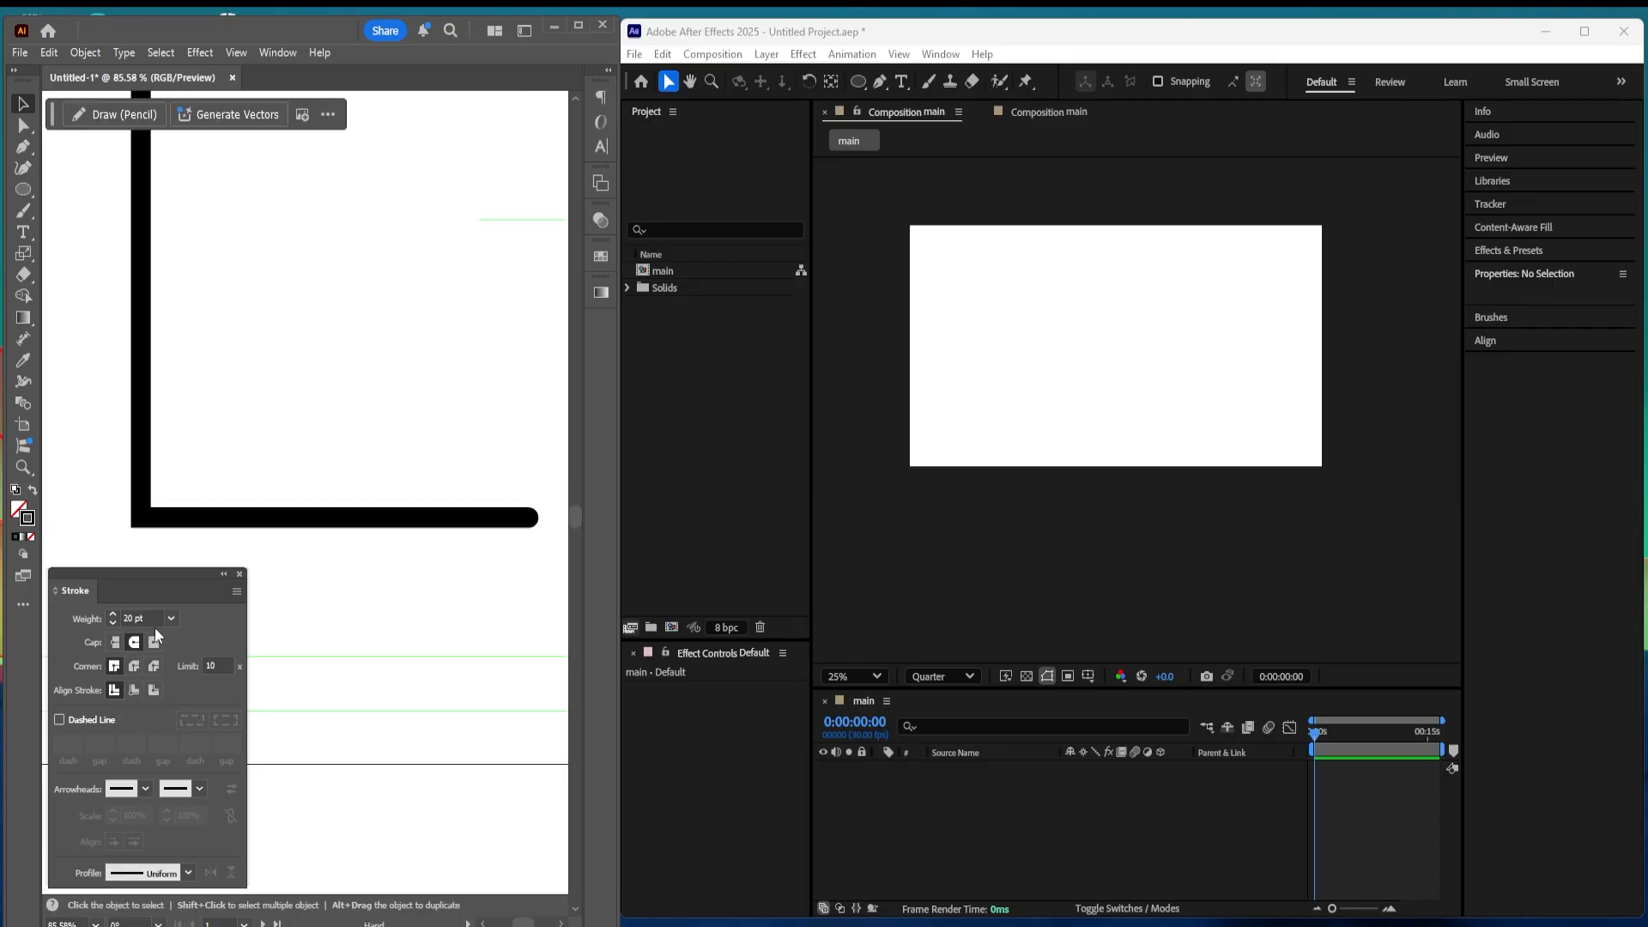
{"action": "key", "text": "ctrl+minus"}
{"action": "key", "text": "ctrl+minus"}
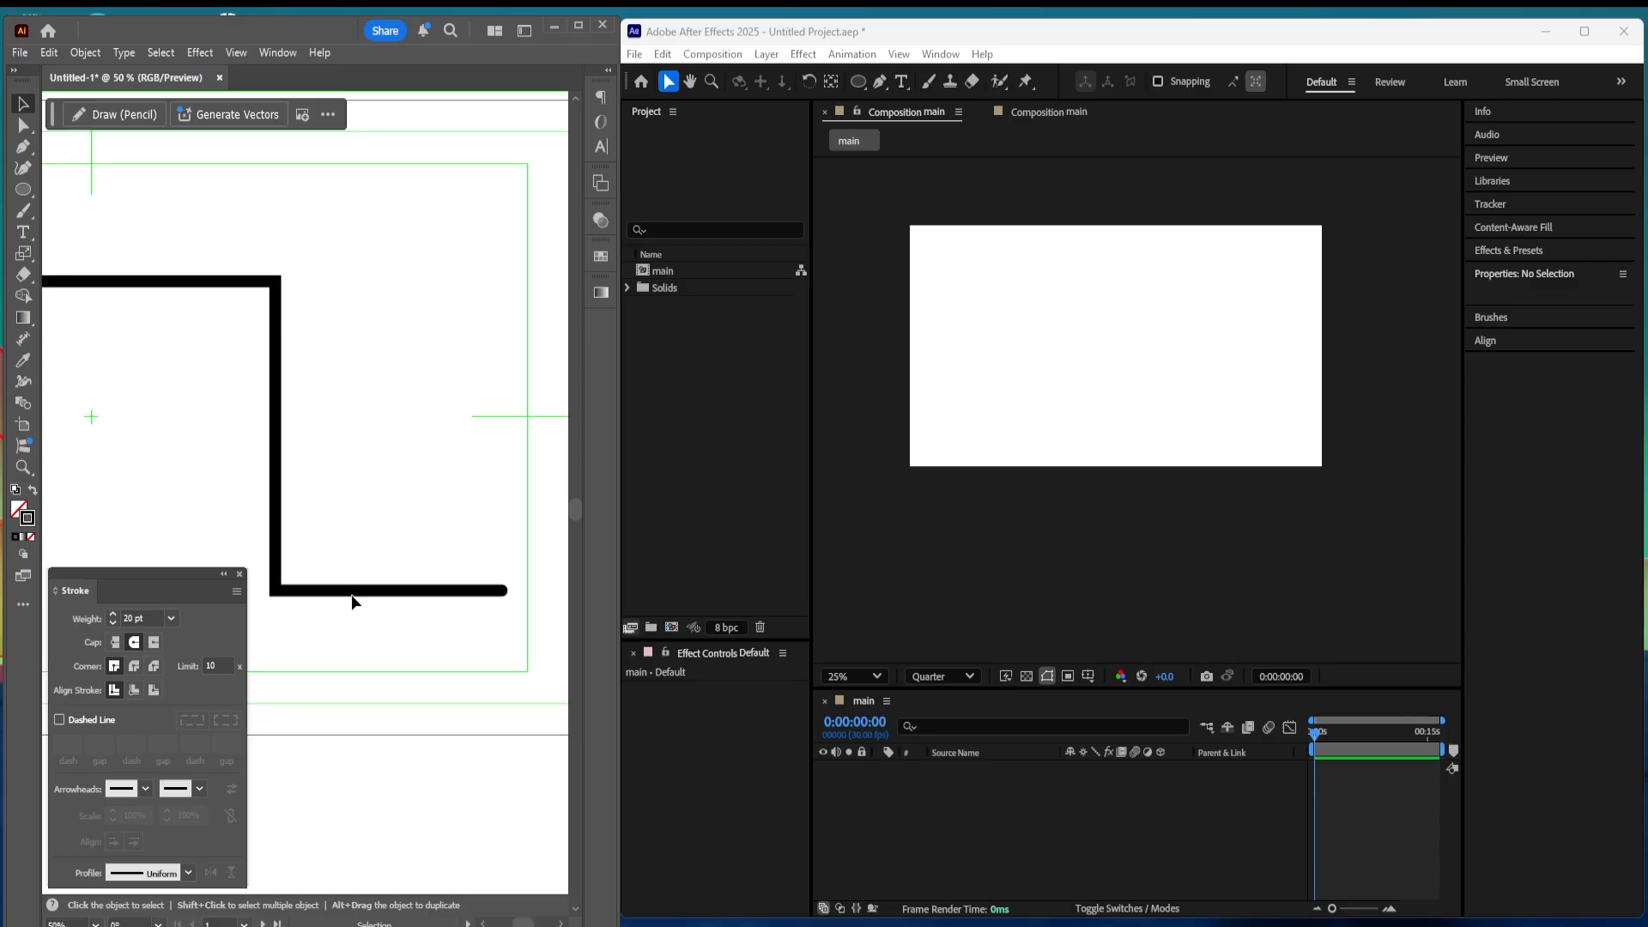
Step: Draw a small square inside the area enclosed by the path's vertical and lower segments, using the same 20 pt stroke
{"action": "left_click", "coordinate": [352, 592]}
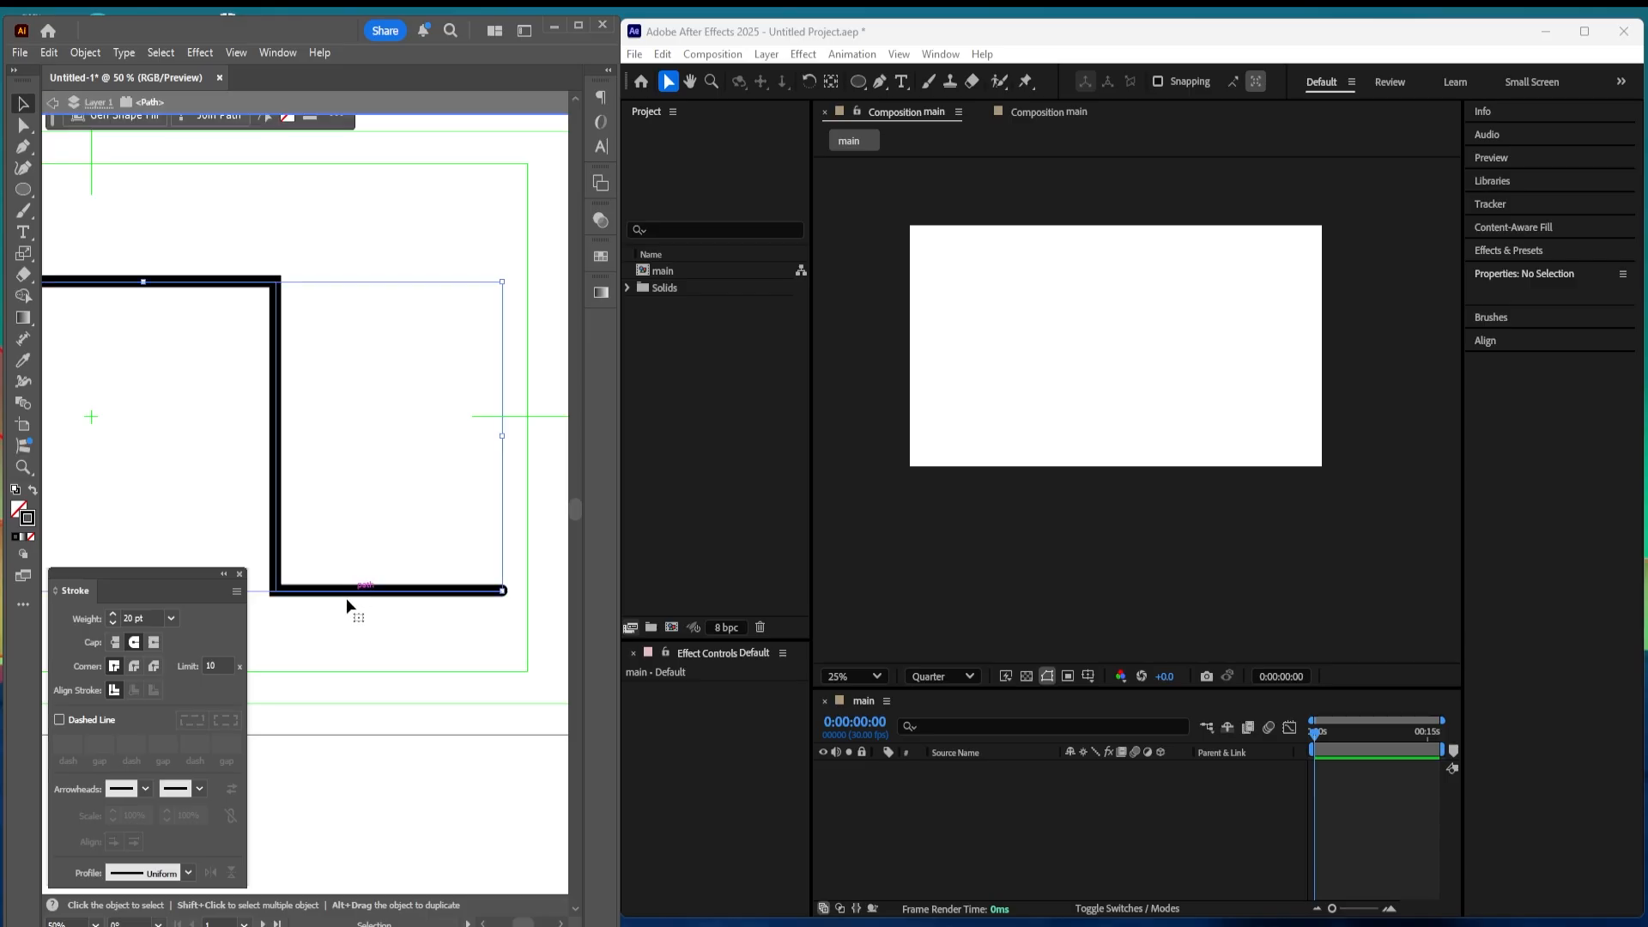
{"action": "left_click", "coordinate": [326, 665]}
{"action": "key", "text": "m"}
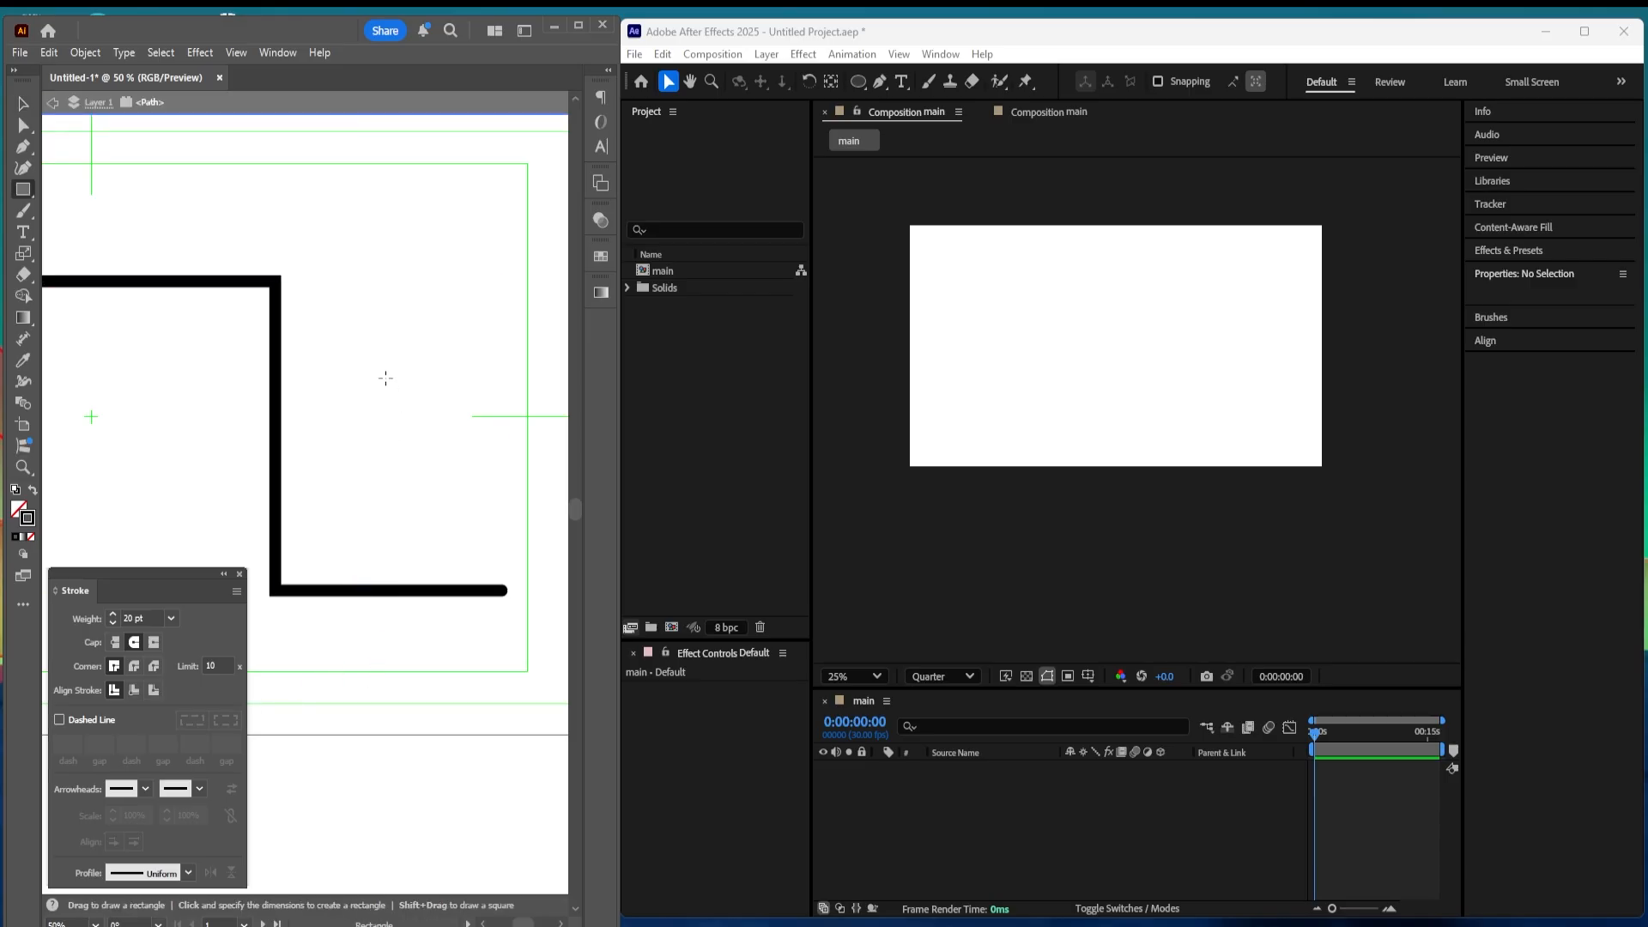
{"action": "left_click_drag", "start_coordinate": [362, 346], "coordinate": [445, 429]}
{"action": "key", "text": "v"}
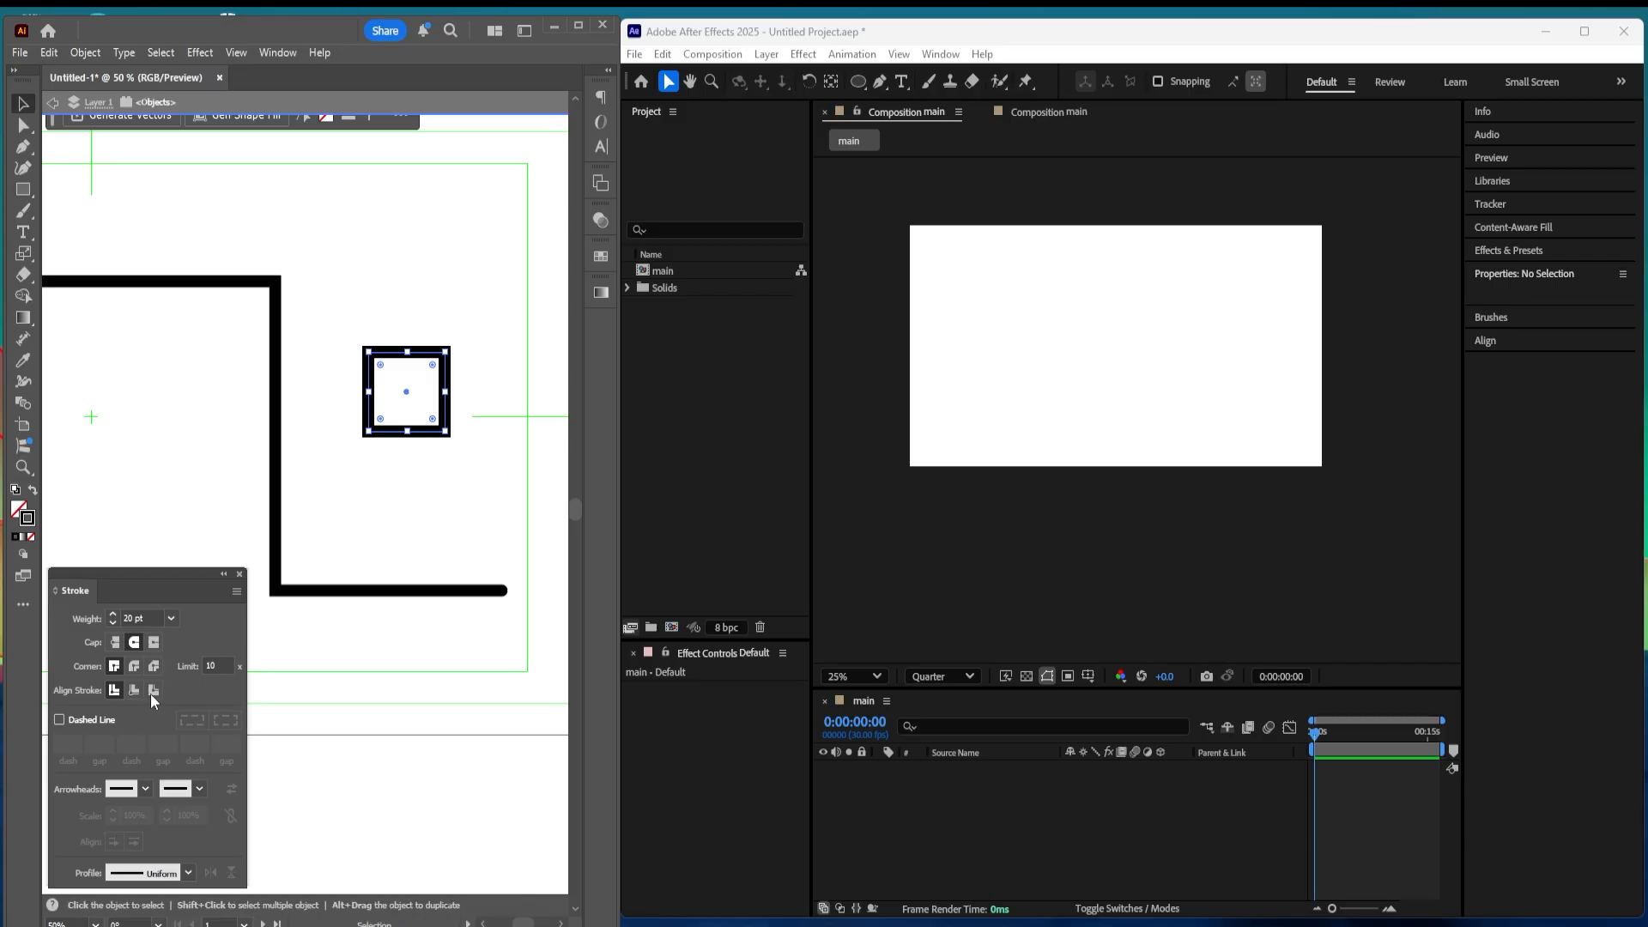
Step: Try the inside, outside and center stroke alignments on the small square, and delete the square
{"action": "left_click", "coordinate": [134, 690]}
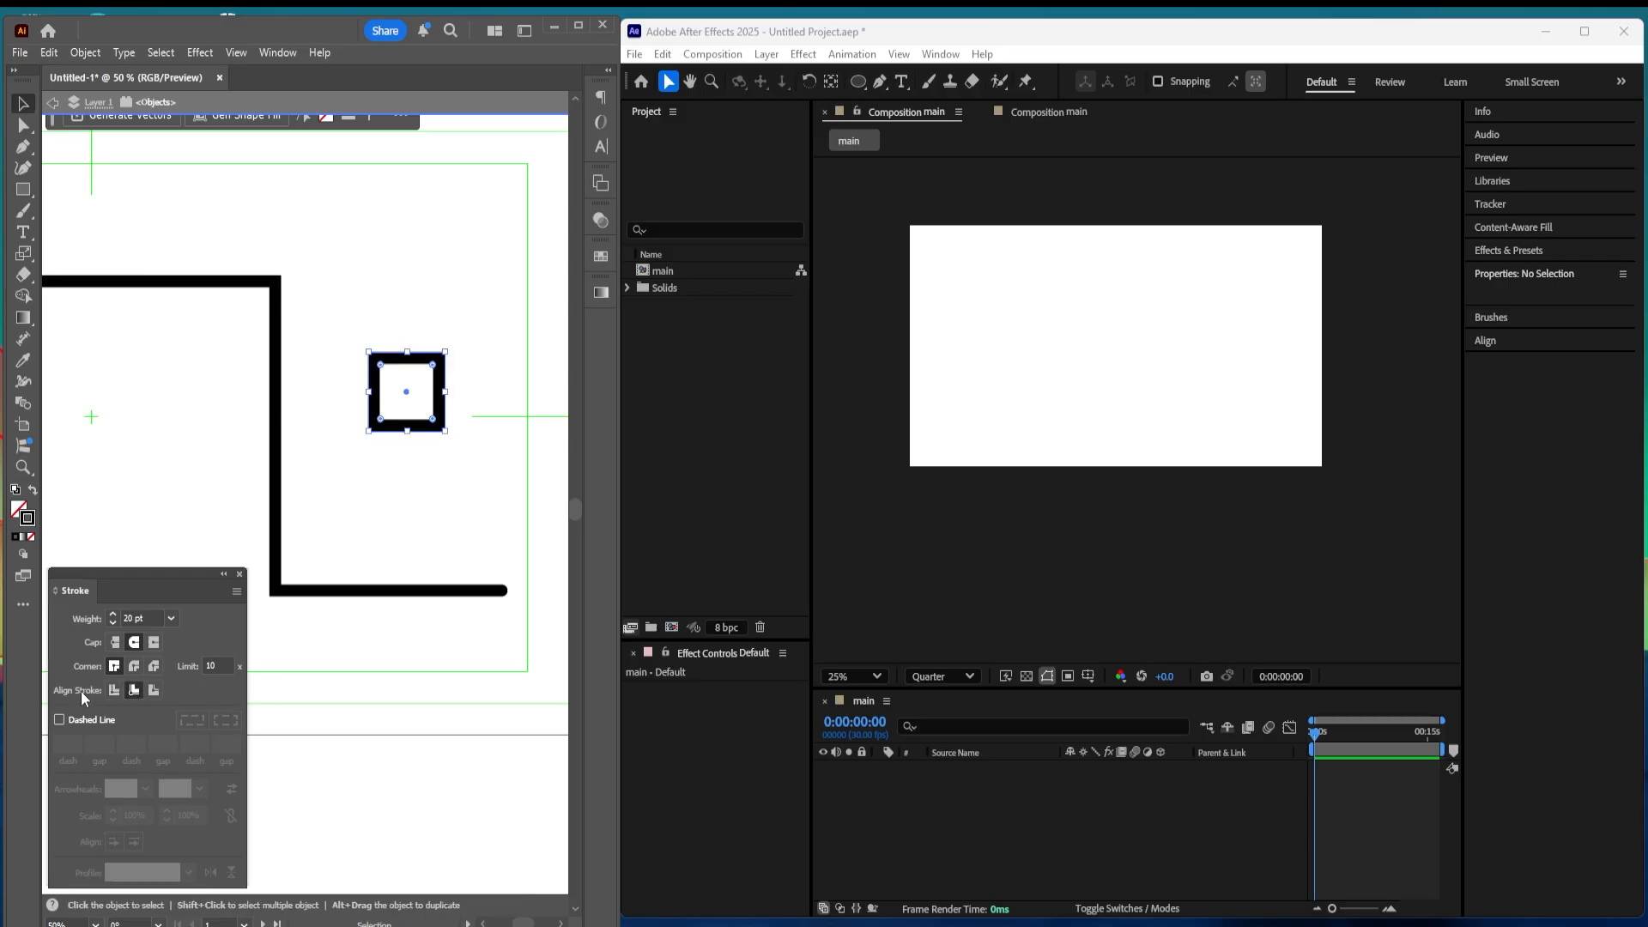
{"action": "left_click", "coordinate": [153, 691]}
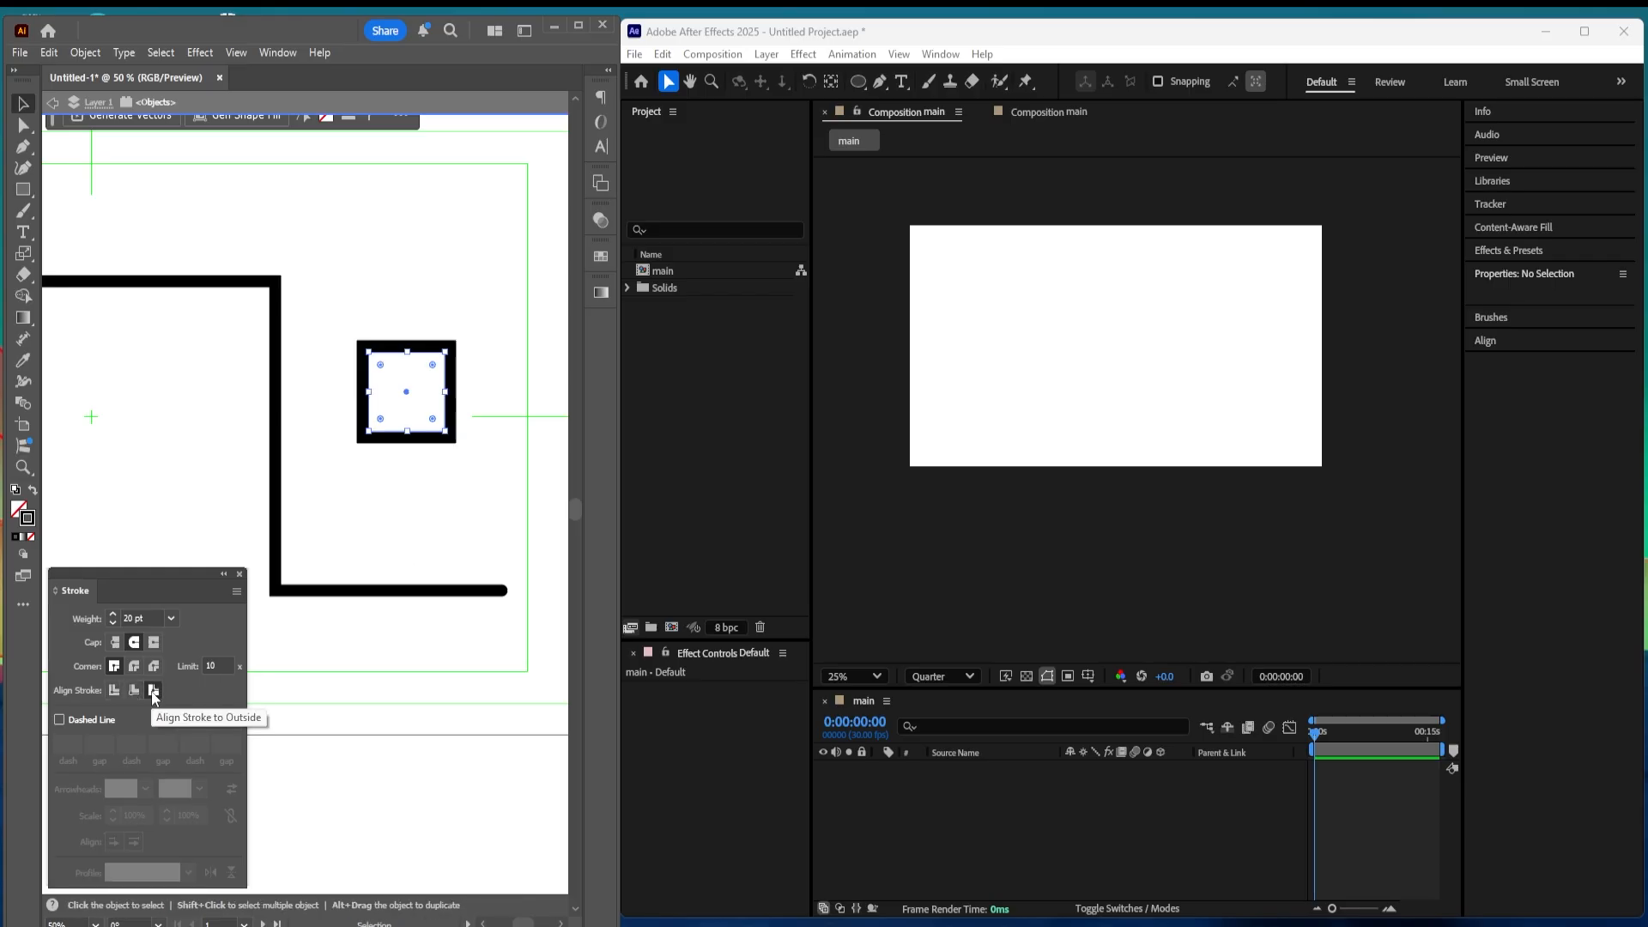
{"action": "left_click", "coordinate": [135, 691]}
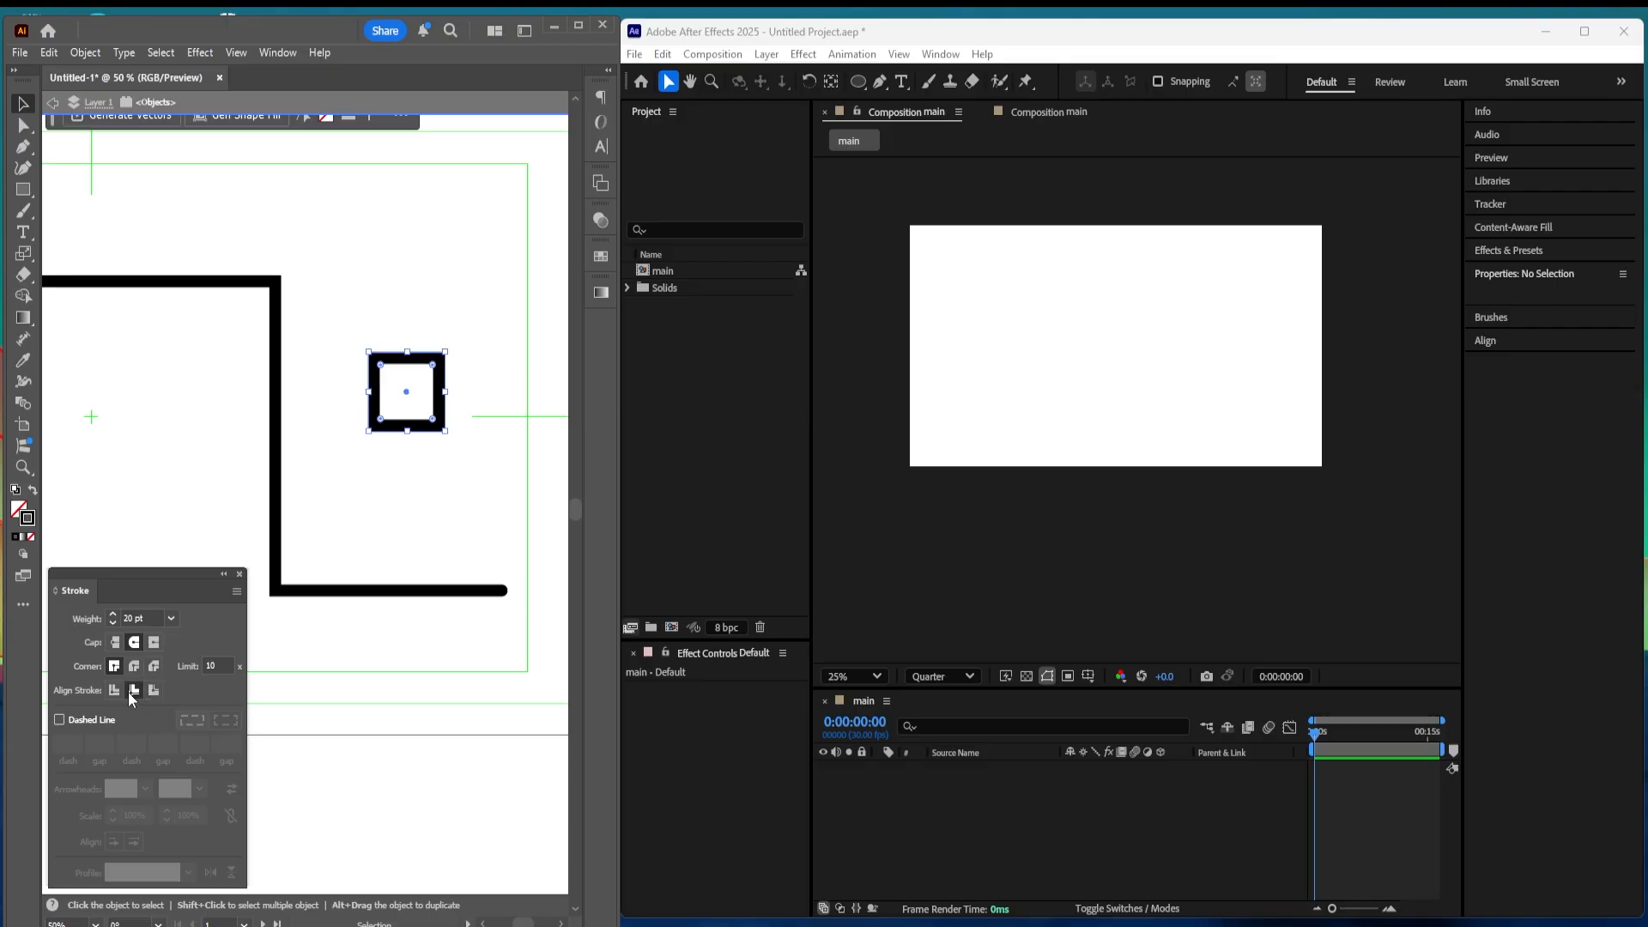
{"action": "left_click", "coordinate": [116, 691]}
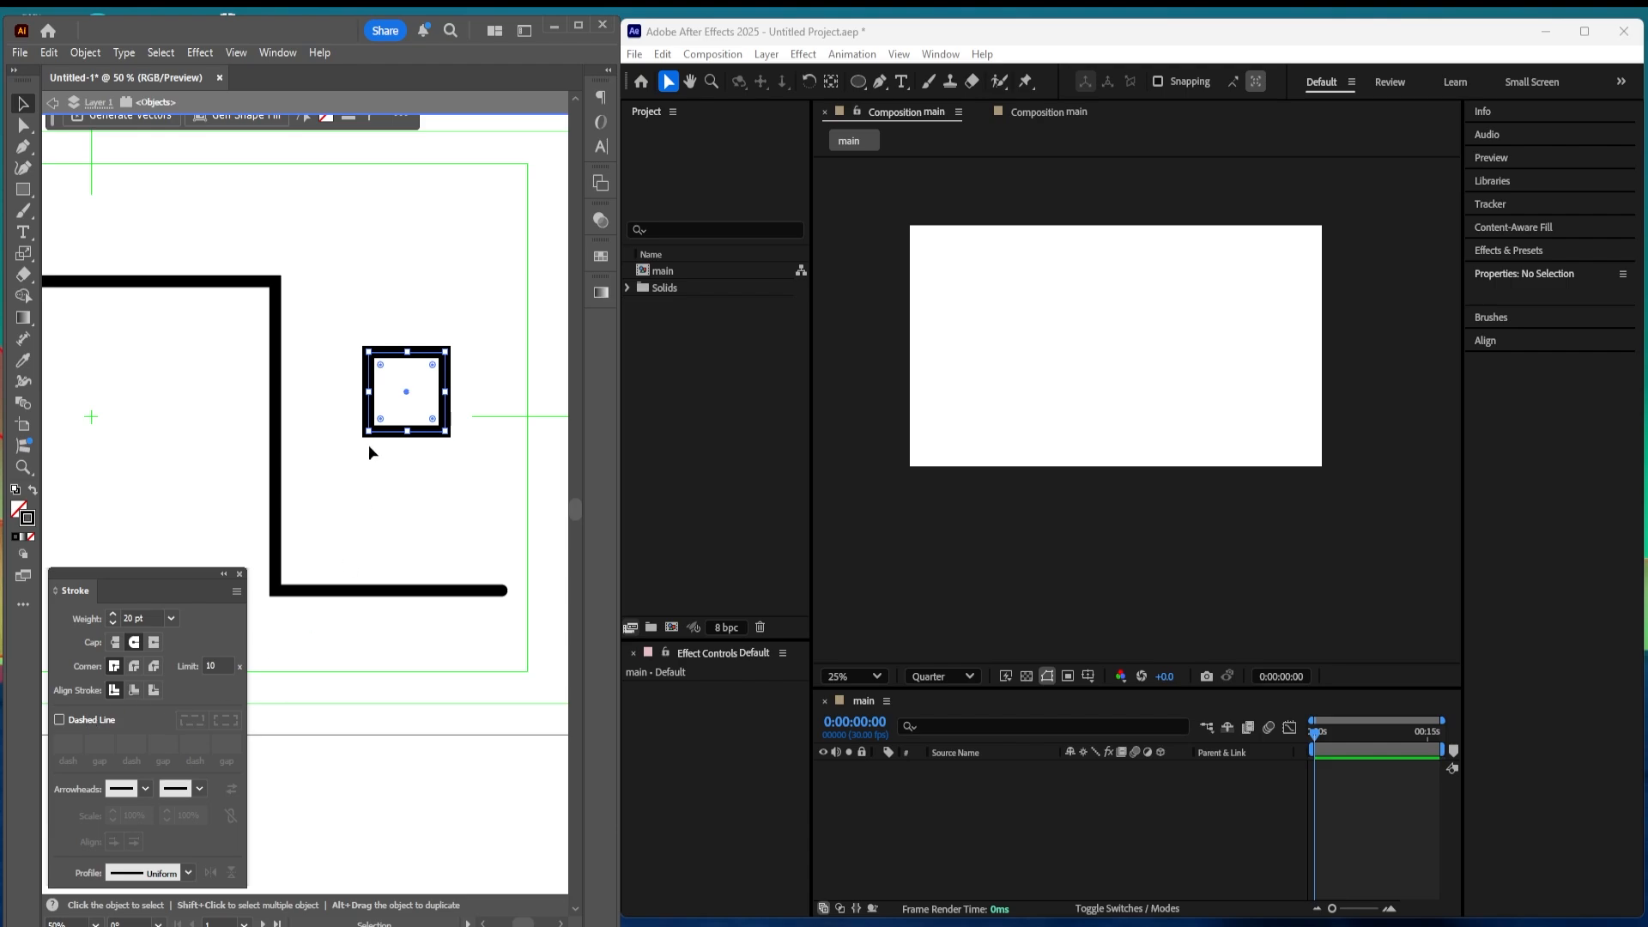
{"action": "key", "text": "Delete"}
Step: Turn the stepped path's stroke into a dashed line with a first dash of 70 pt and a first gap of 70 pt
{"action": "left_click", "coordinate": [274, 430]}
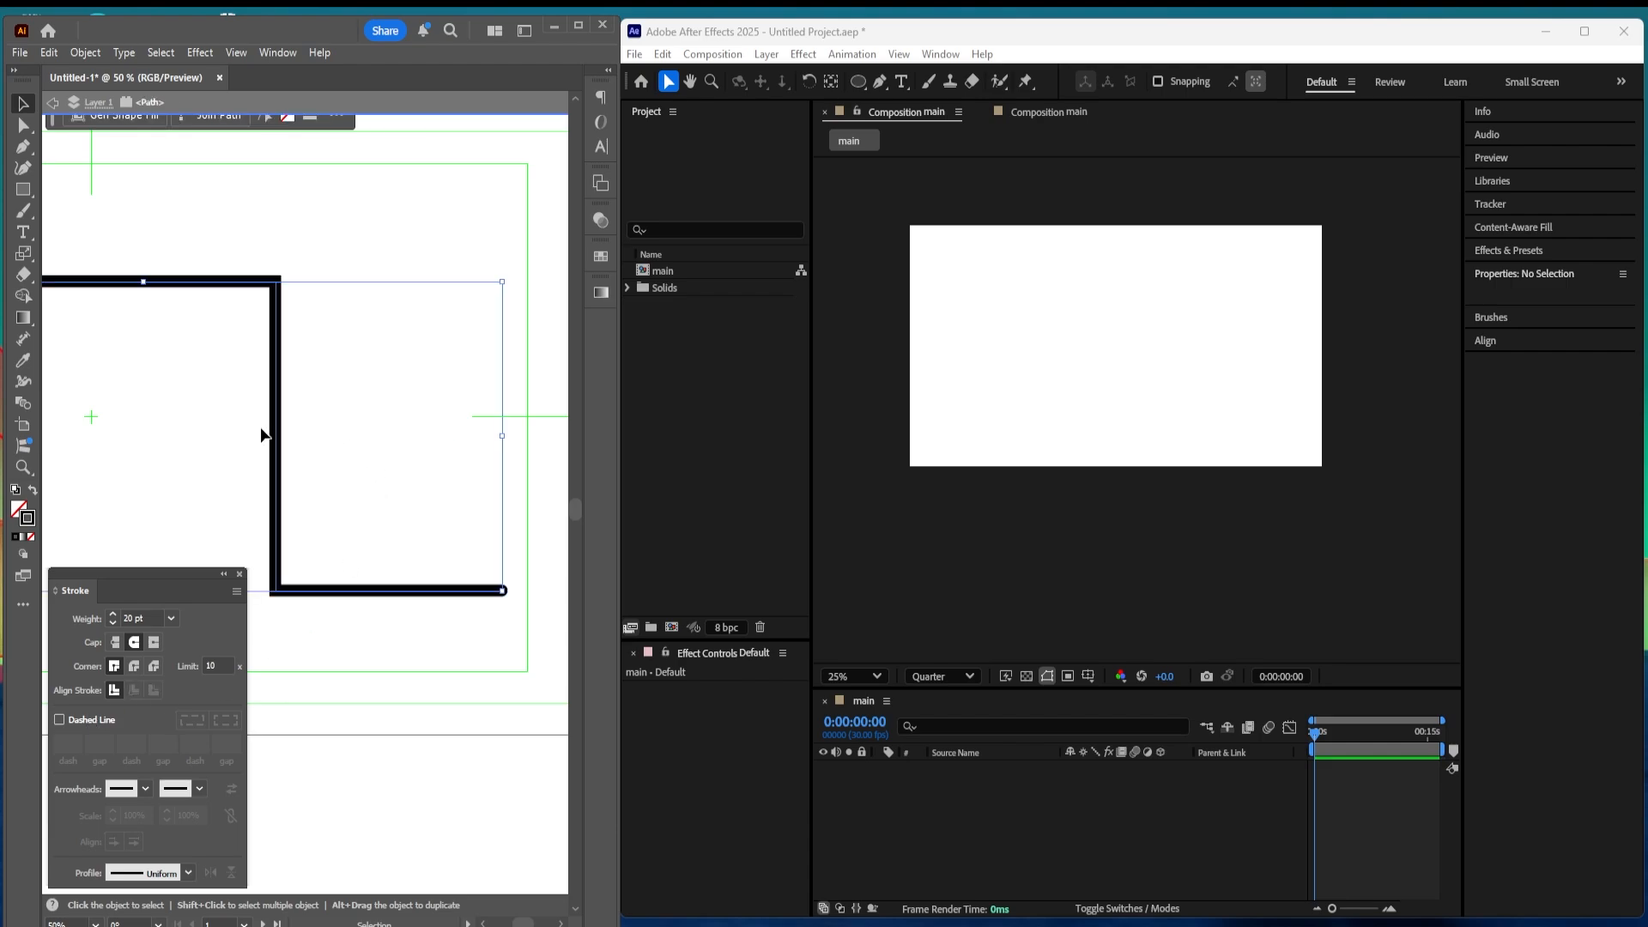
{"action": "left_click", "coordinate": [60, 719]}
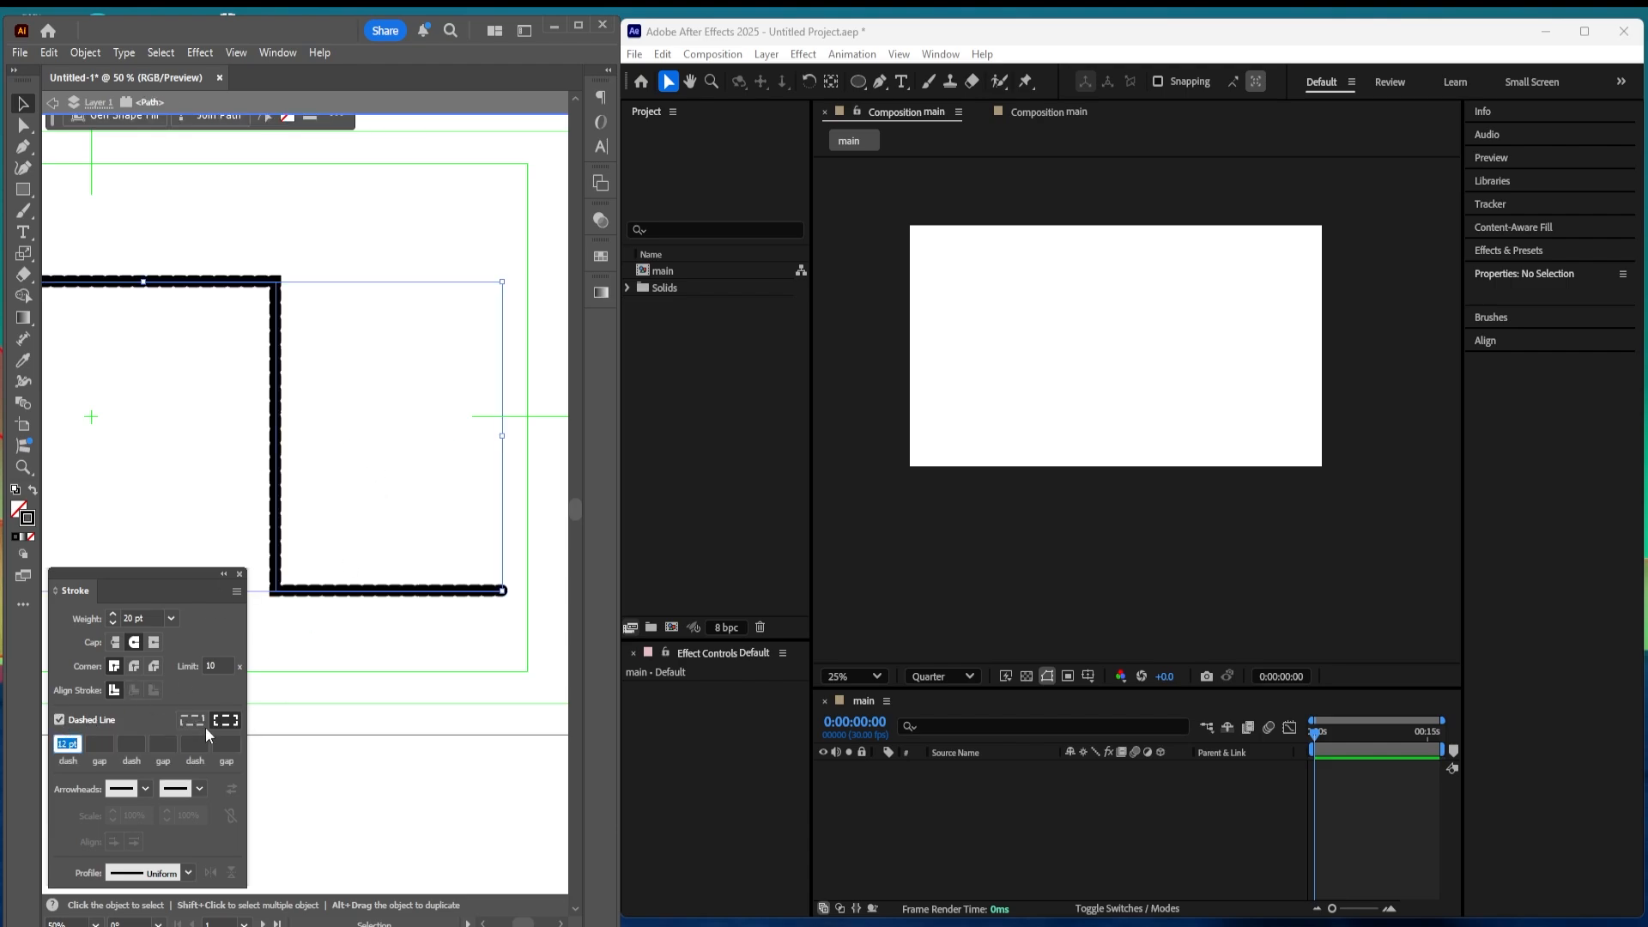
{"action": "type", "text": "40"}
{"action": "key", "text": "Return"}
{"action": "type", "text": "70"}
{"action": "key", "text": "Return"}
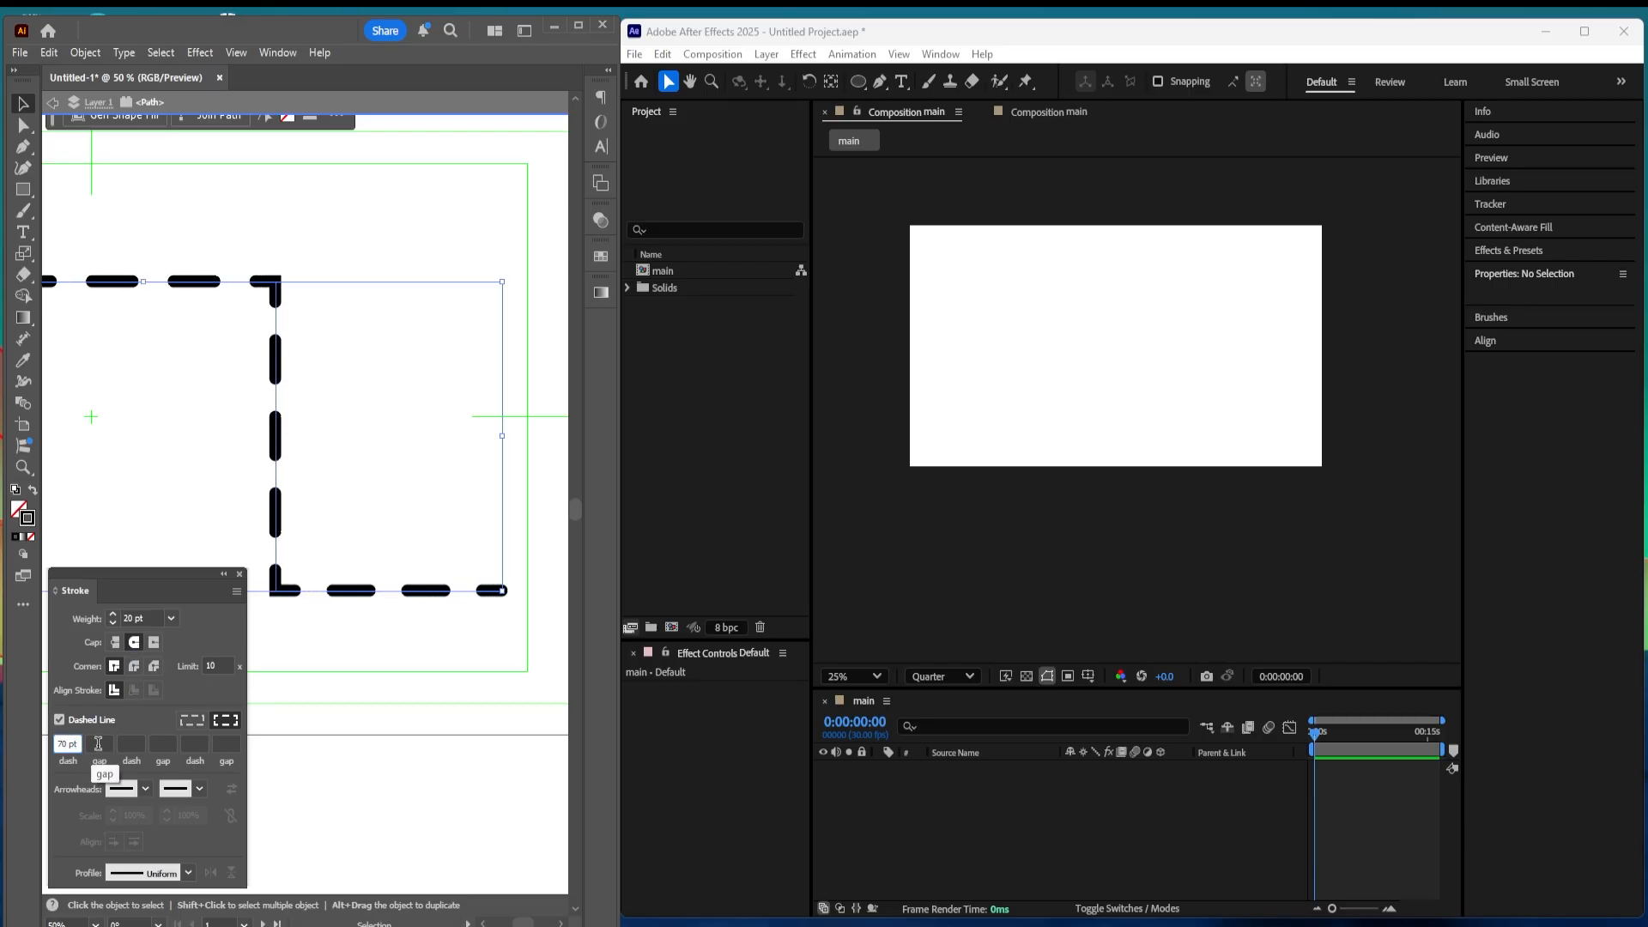
{"action": "left_click", "coordinate": [100, 740]}
{"action": "type", "text": "40"}
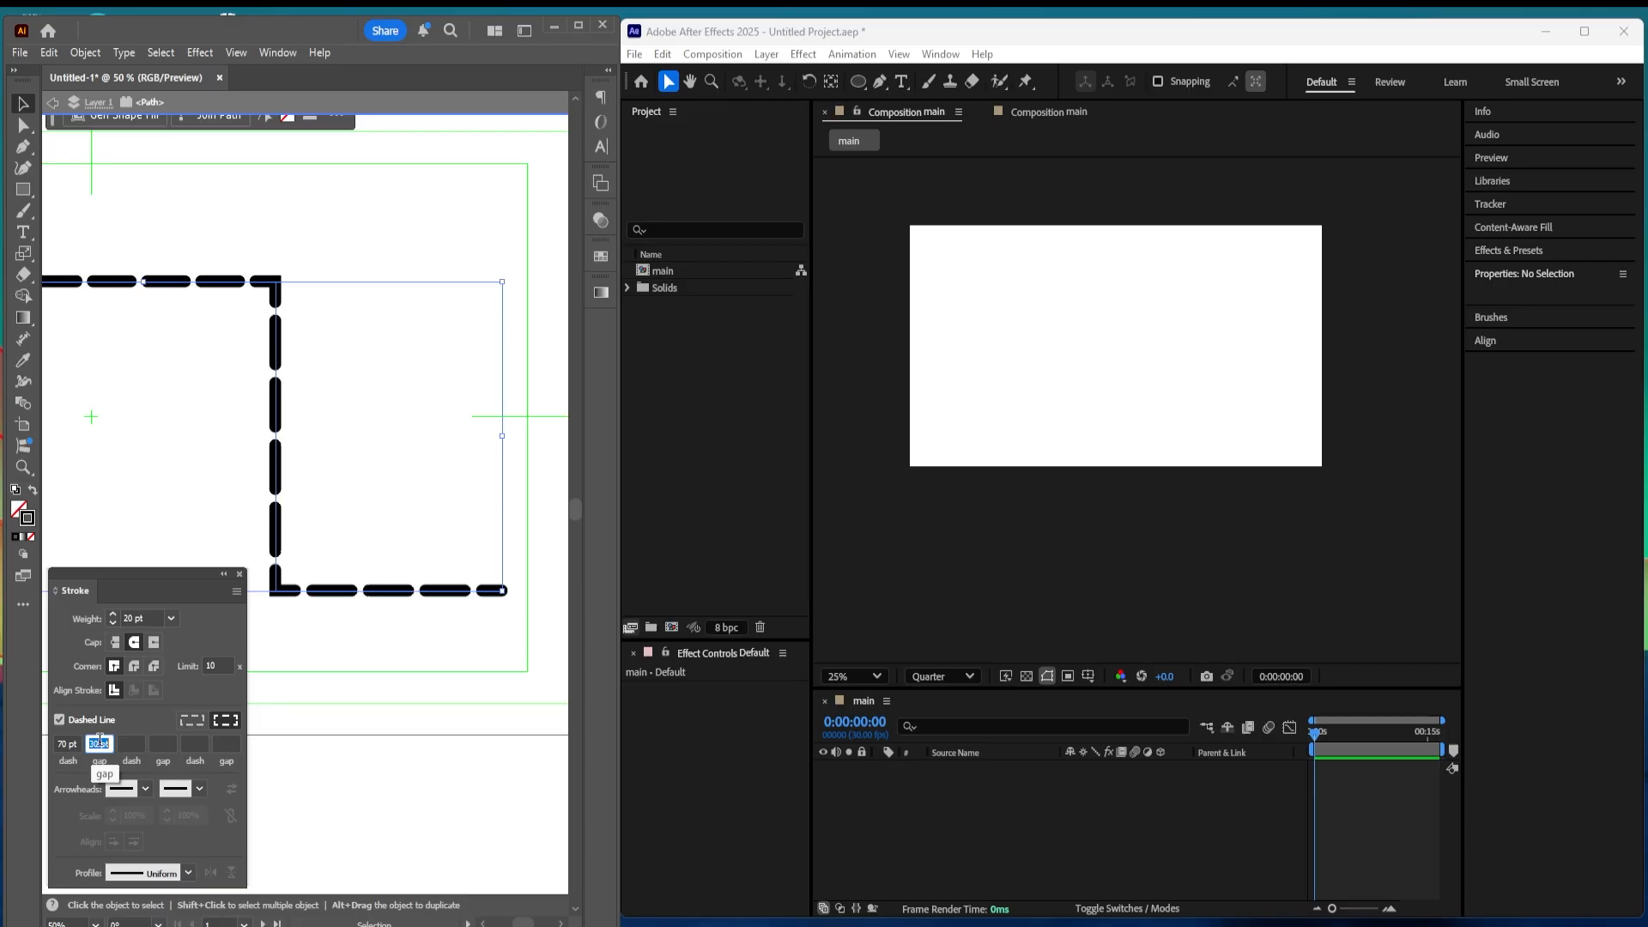
{"action": "key", "text": "Tab"}
Step: Set the dashed line's second dash to 10 pt and its second gap to 60 pt
{"action": "type", "text": "30"}
{"action": "key", "text": "Return"}
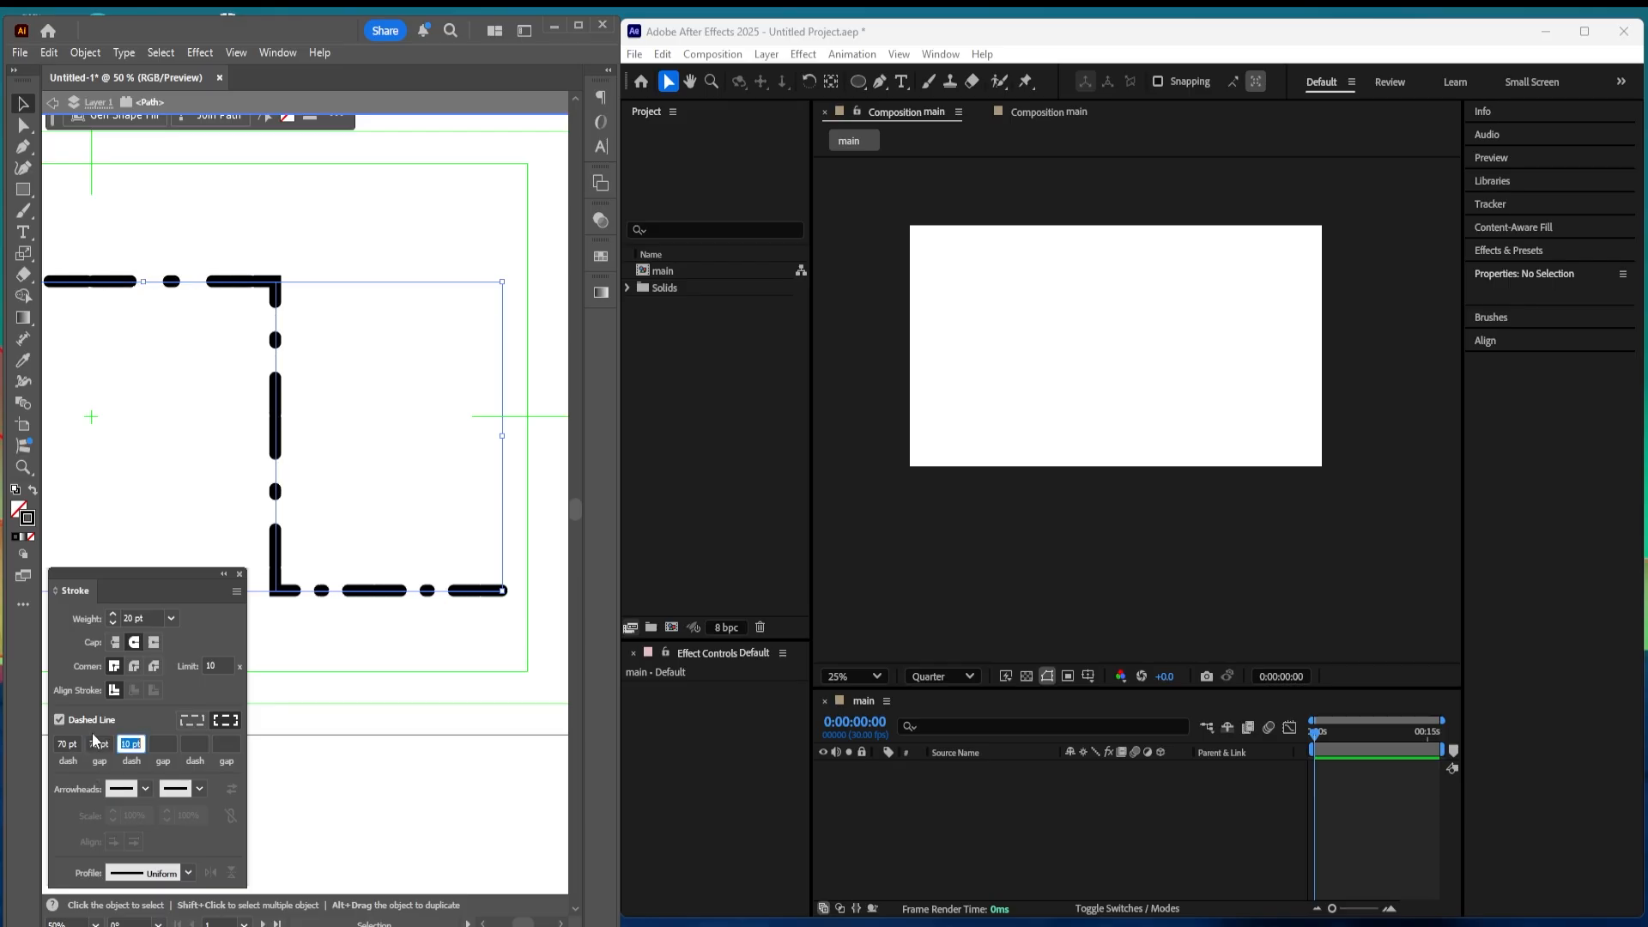
{"action": "type", "text": "40"}
{"action": "key", "text": "Return"}
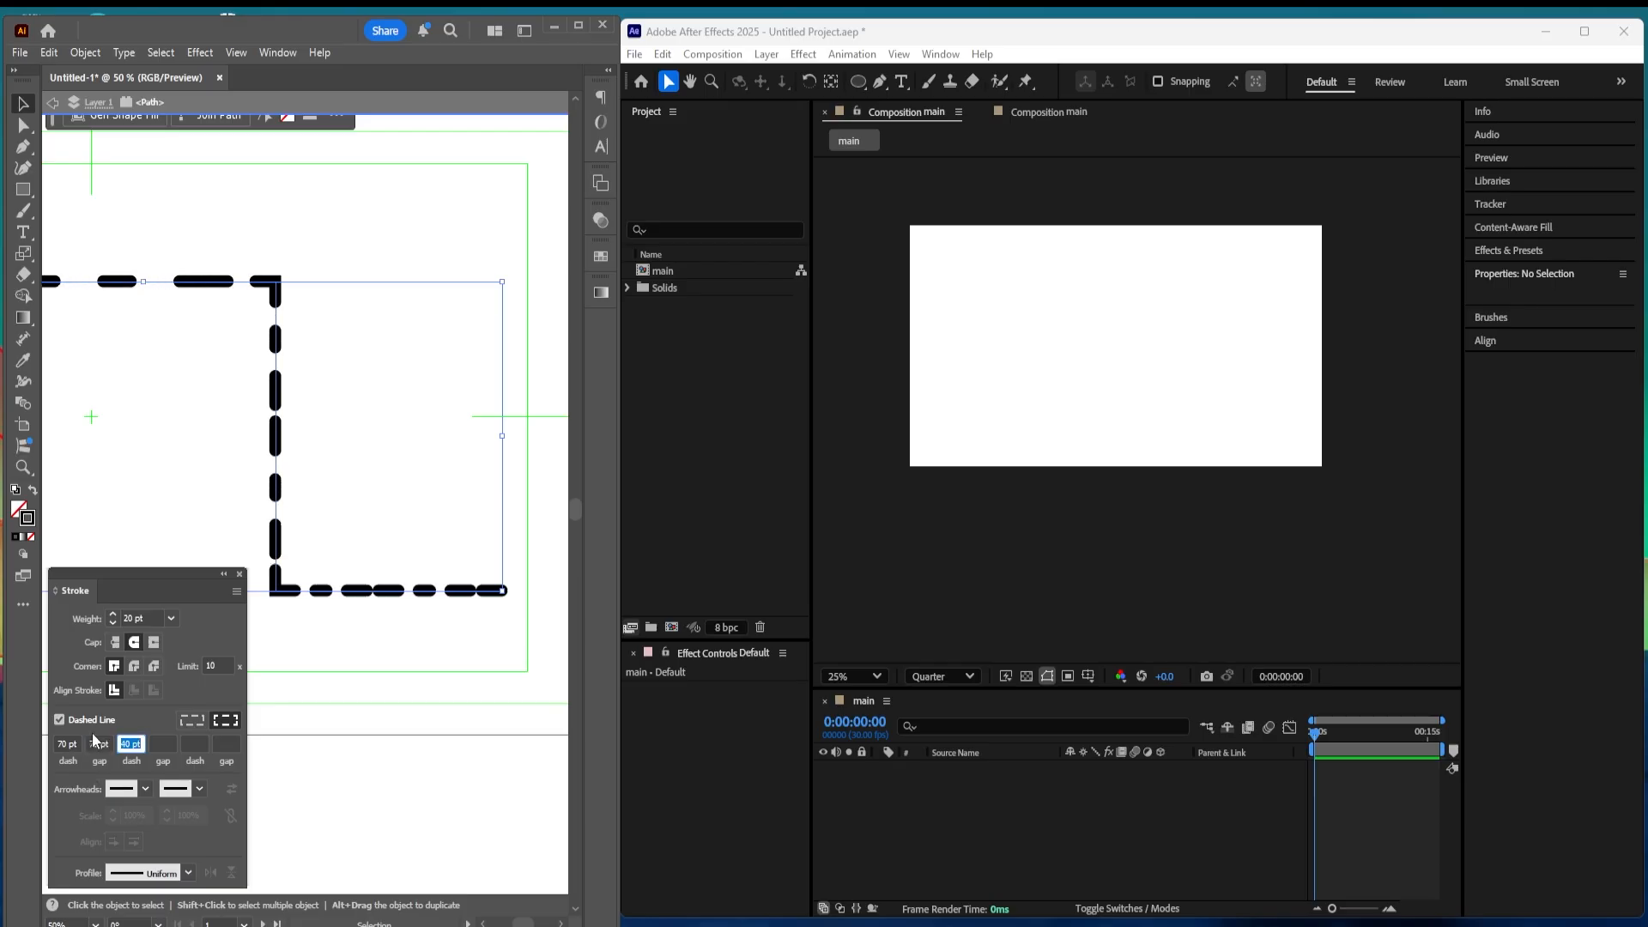
{"action": "type", "text": "10"}
{"action": "key", "text": "Tab"}
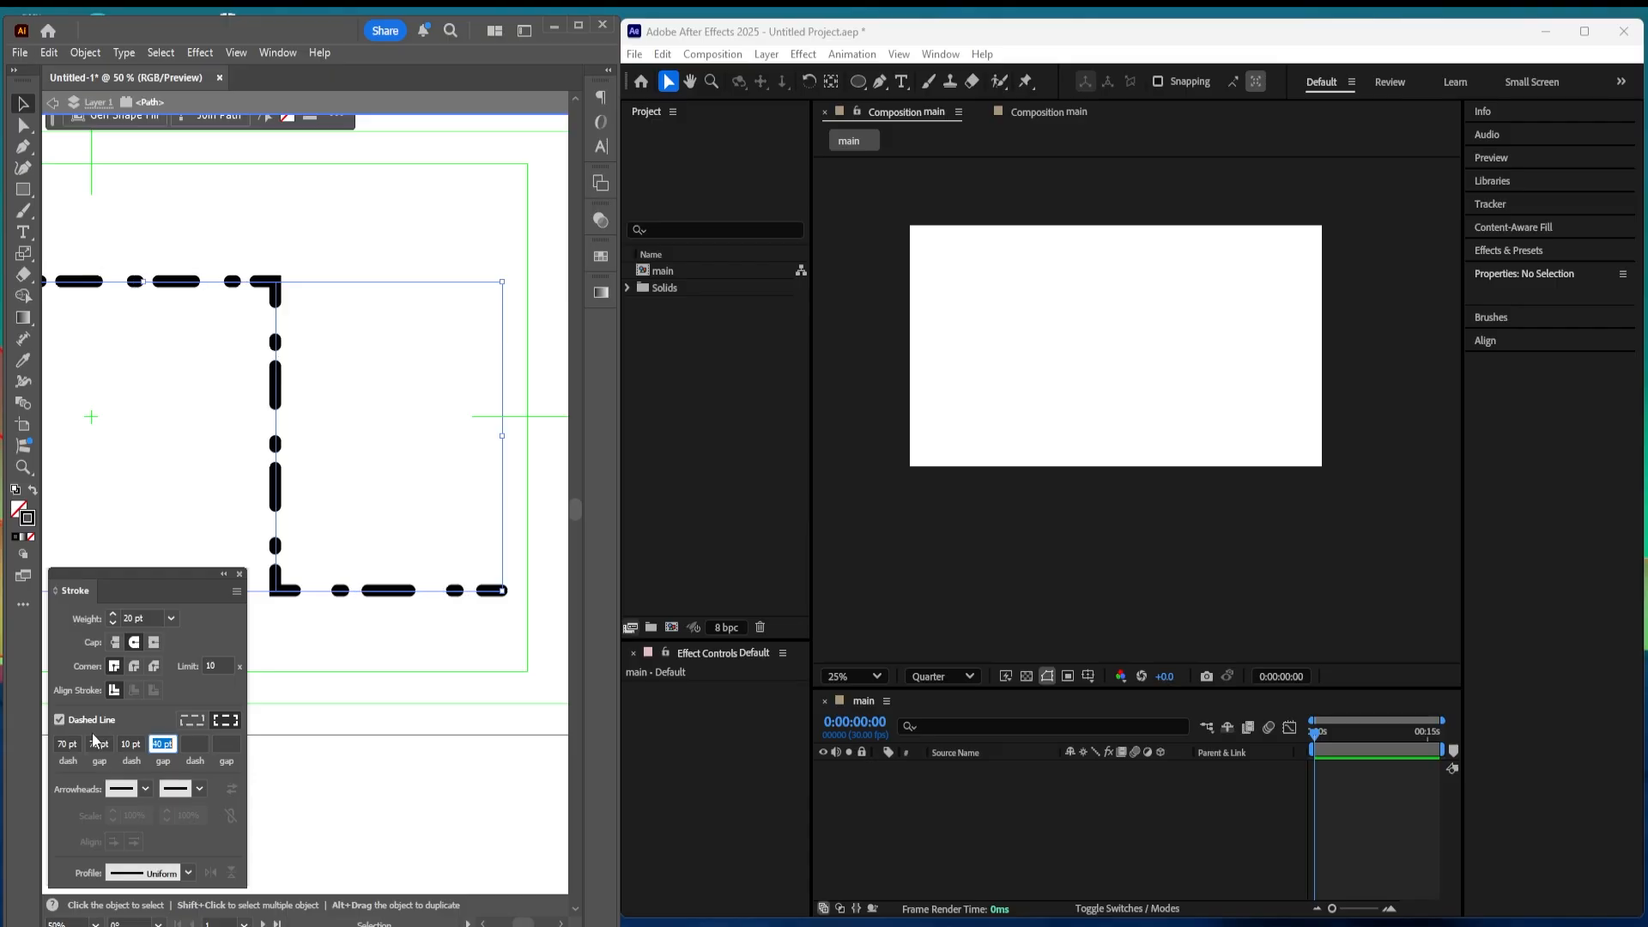
{"action": "type", "text": "60"}
{"action": "key", "text": "Return"}
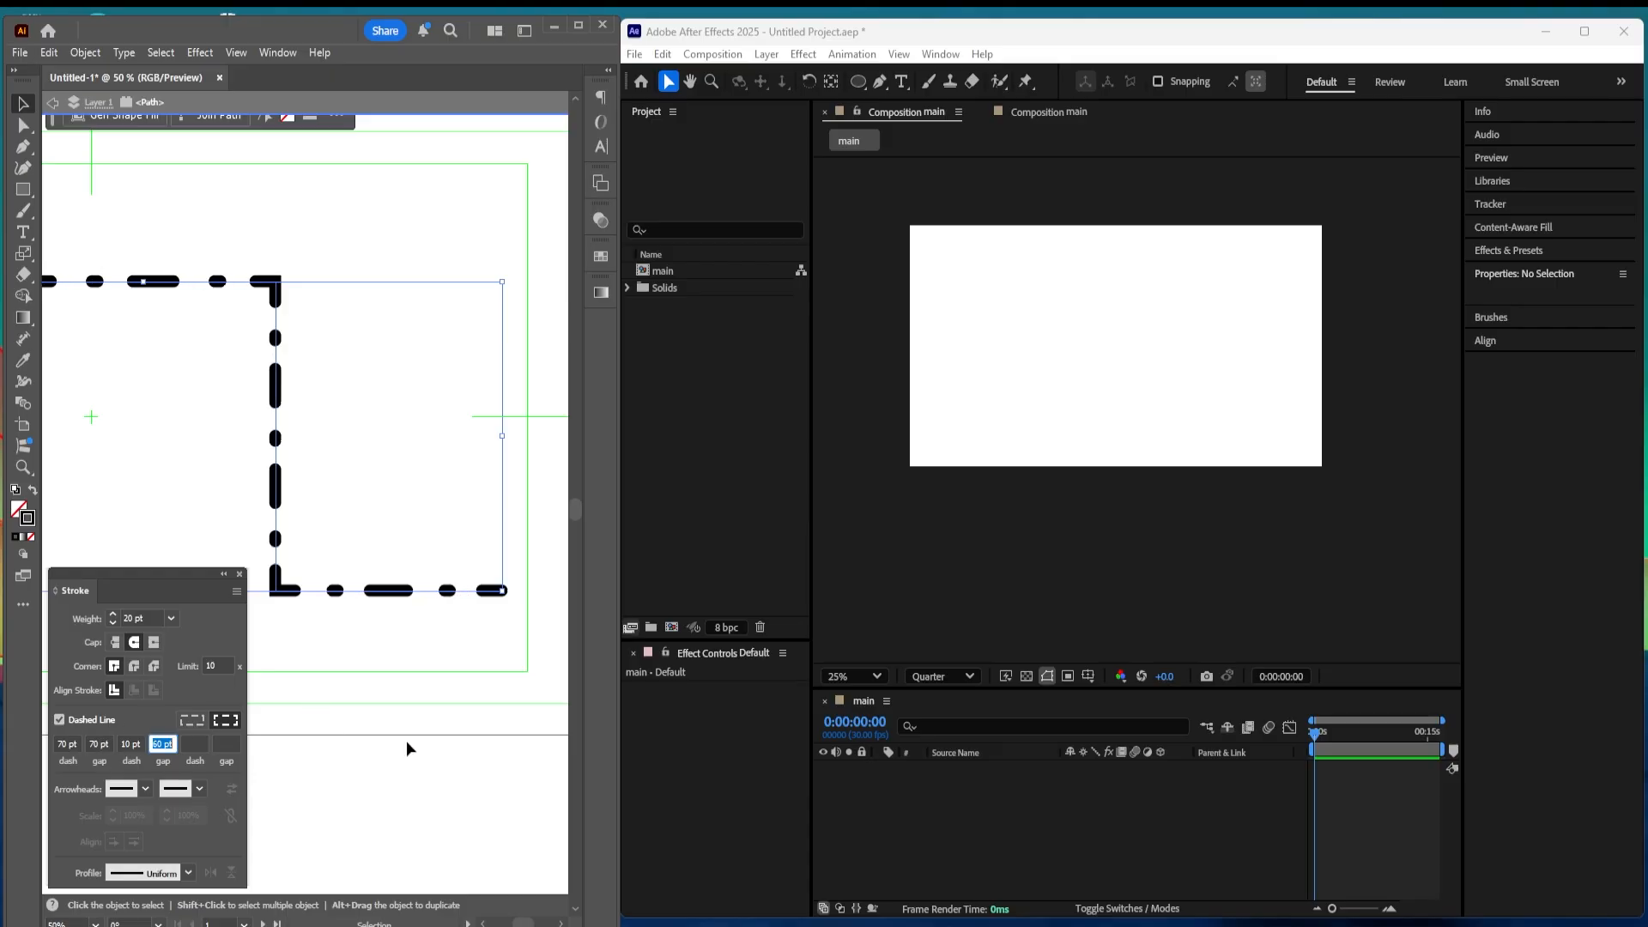
{"action": "left_click", "coordinate": [405, 740]}
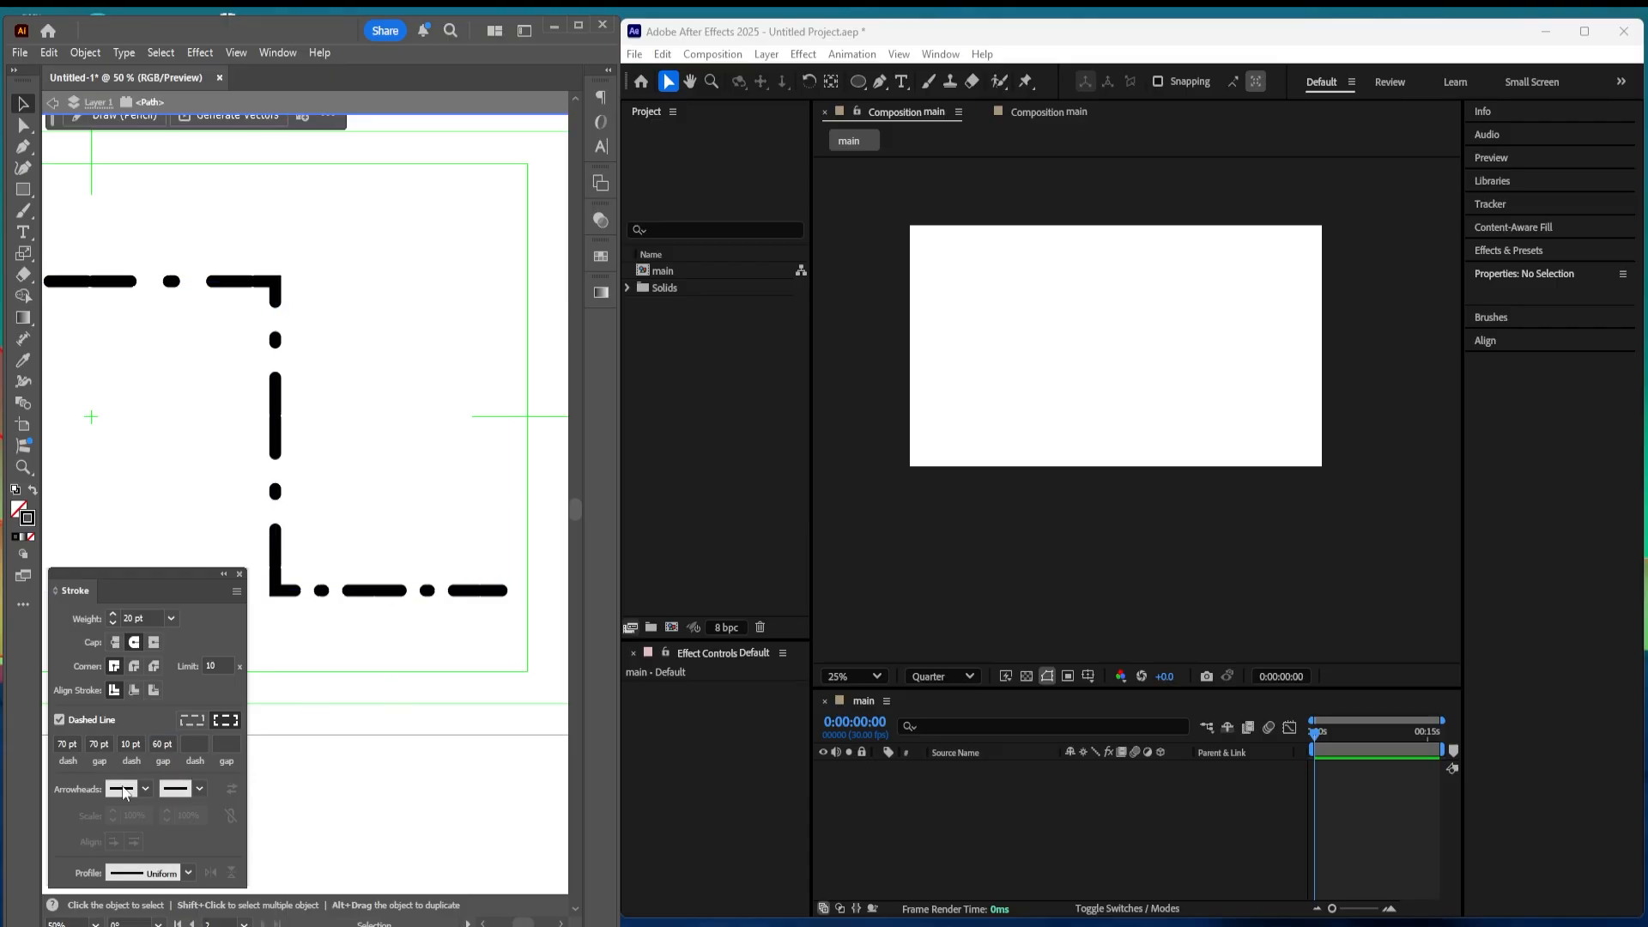
Step: Add arrowheads to both the start and the end of the dashed stepped path
{"action": "left_click", "coordinate": [275, 442]}
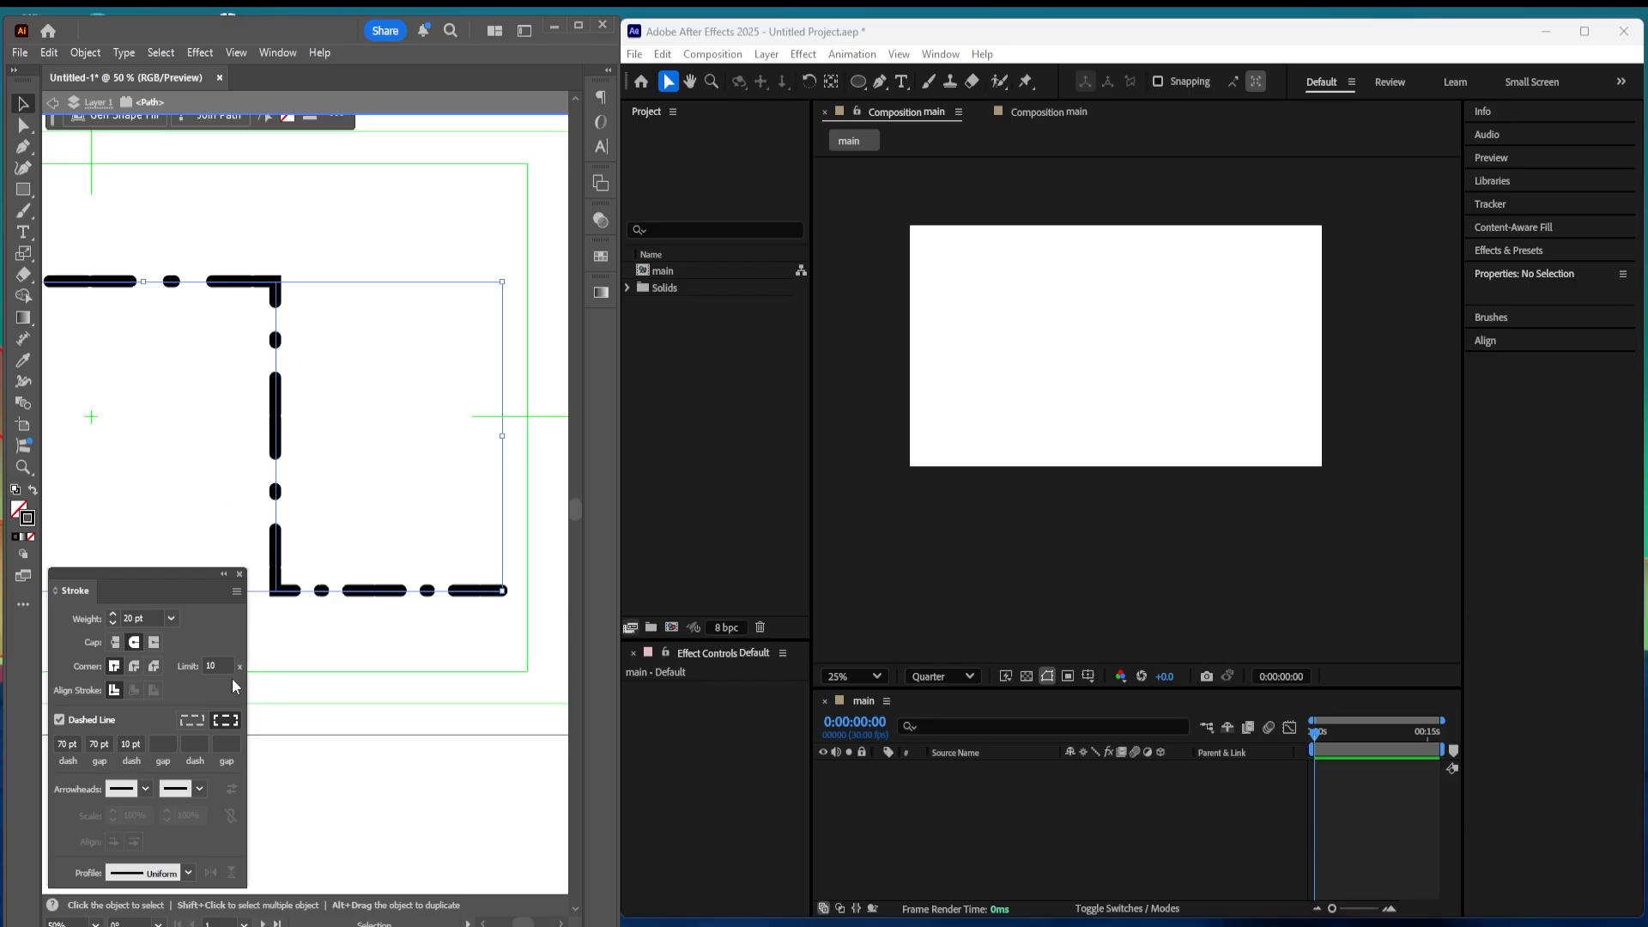
{"action": "left_click", "coordinate": [146, 789]}
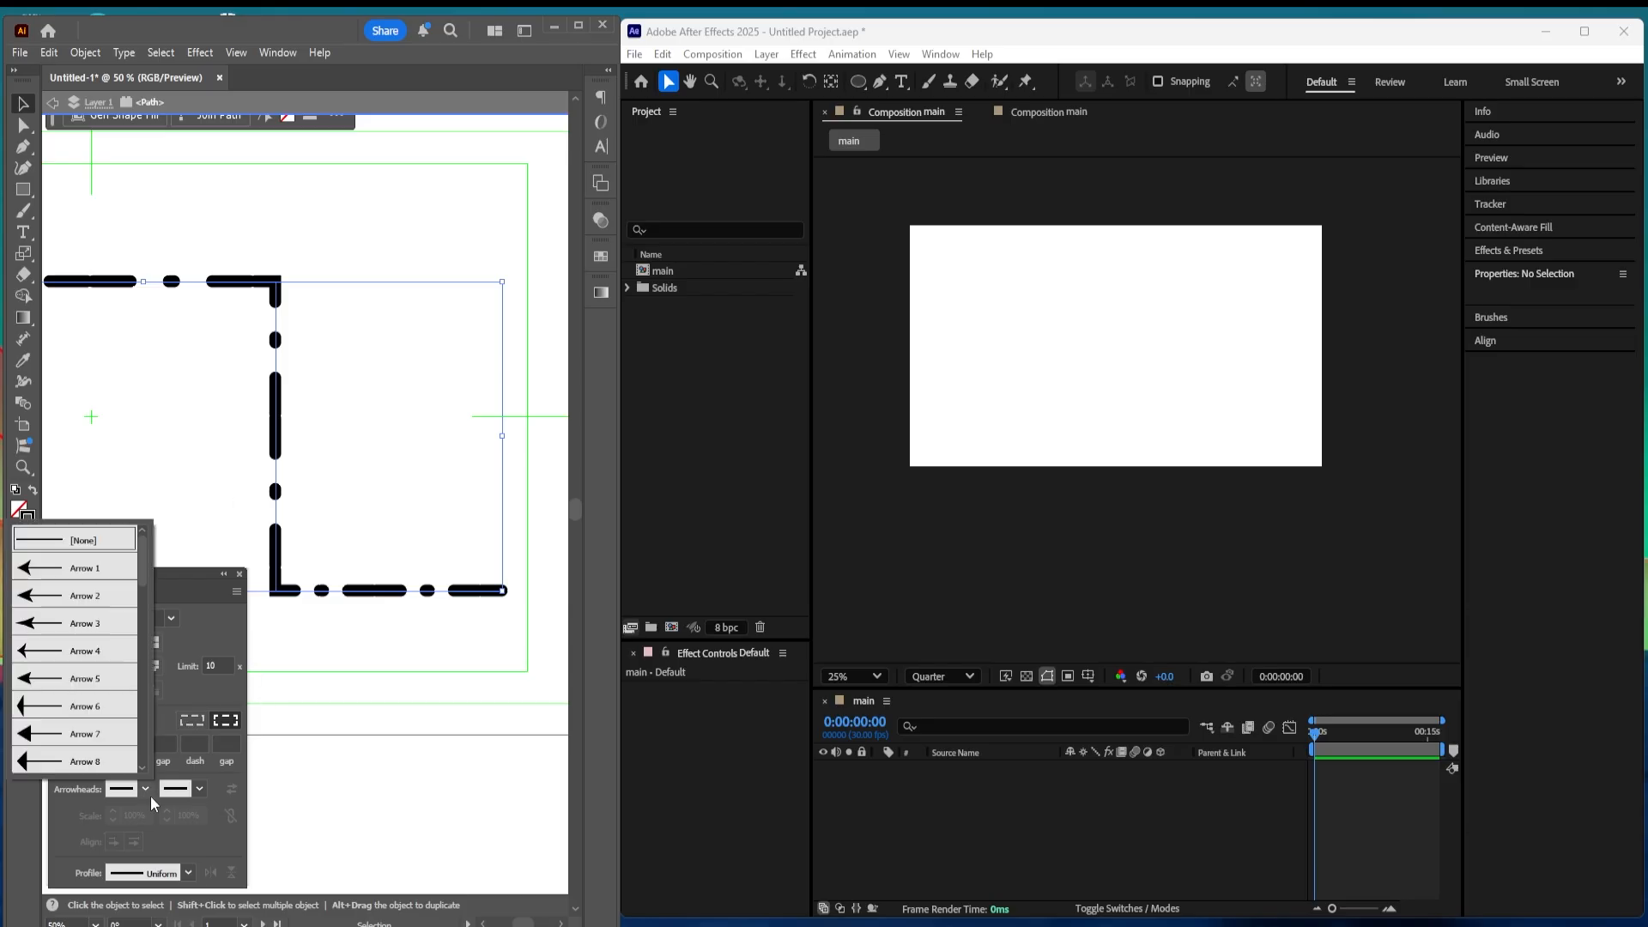
{"action": "left_click", "coordinate": [89, 578]}
{"action": "left_click", "coordinate": [194, 788]}
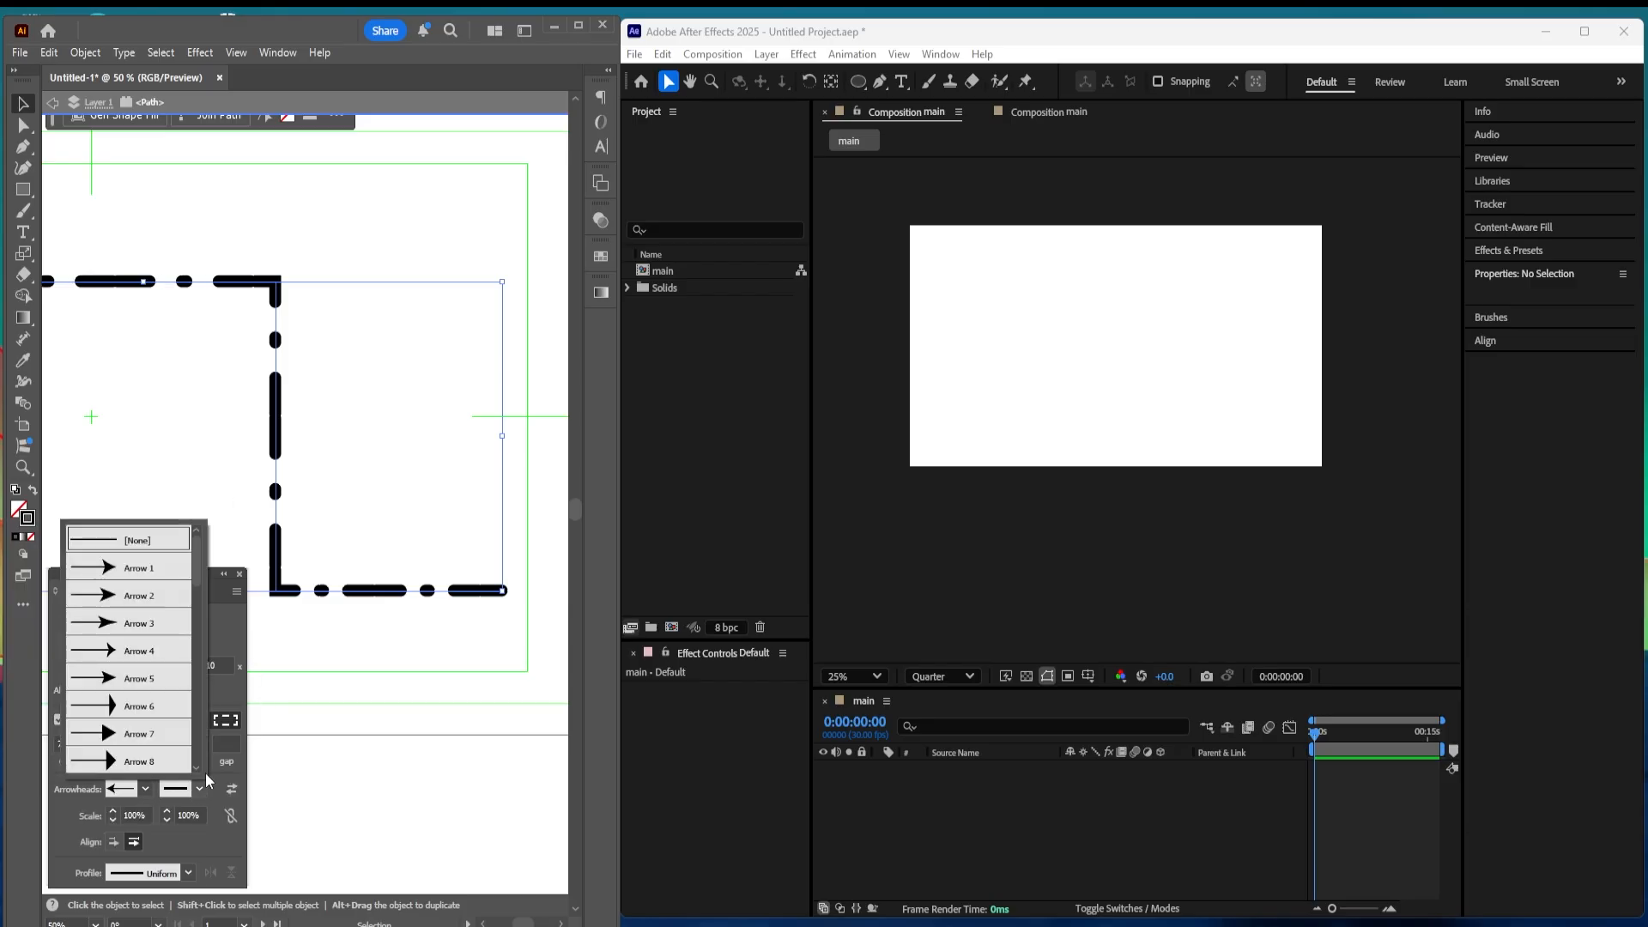
{"action": "left_click", "coordinate": [180, 634]}
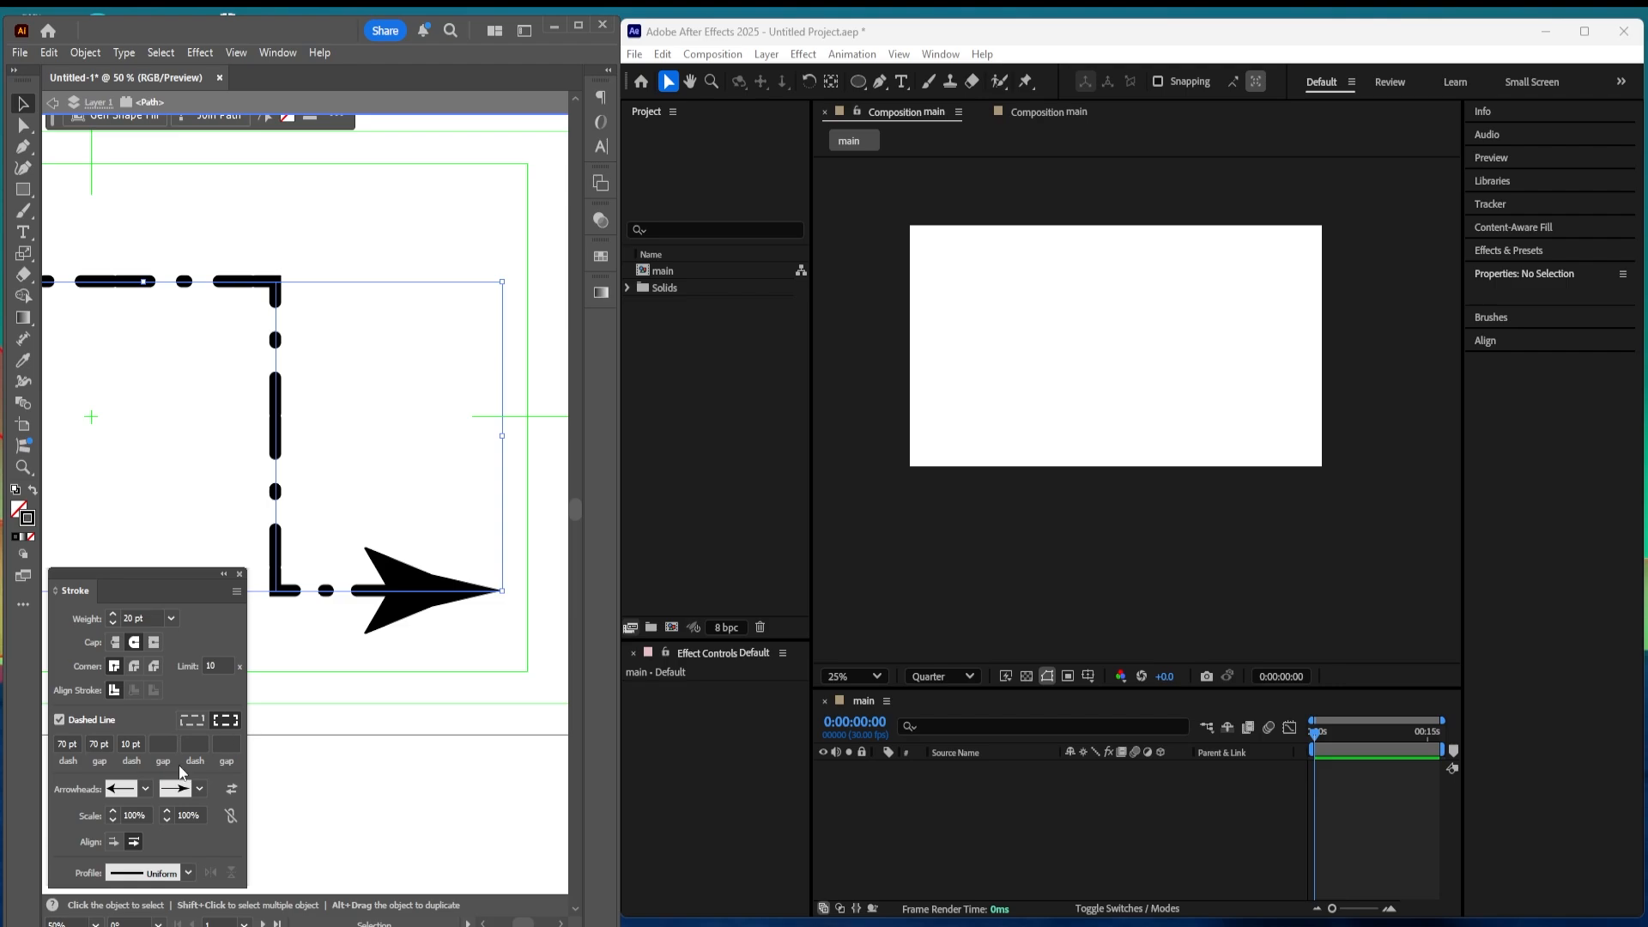
Step: Scale the arrowhead at the end of the stepped path down to 30%
{"action": "left_click", "coordinate": [168, 821]}
{"action": "left_click", "coordinate": [167, 821]}
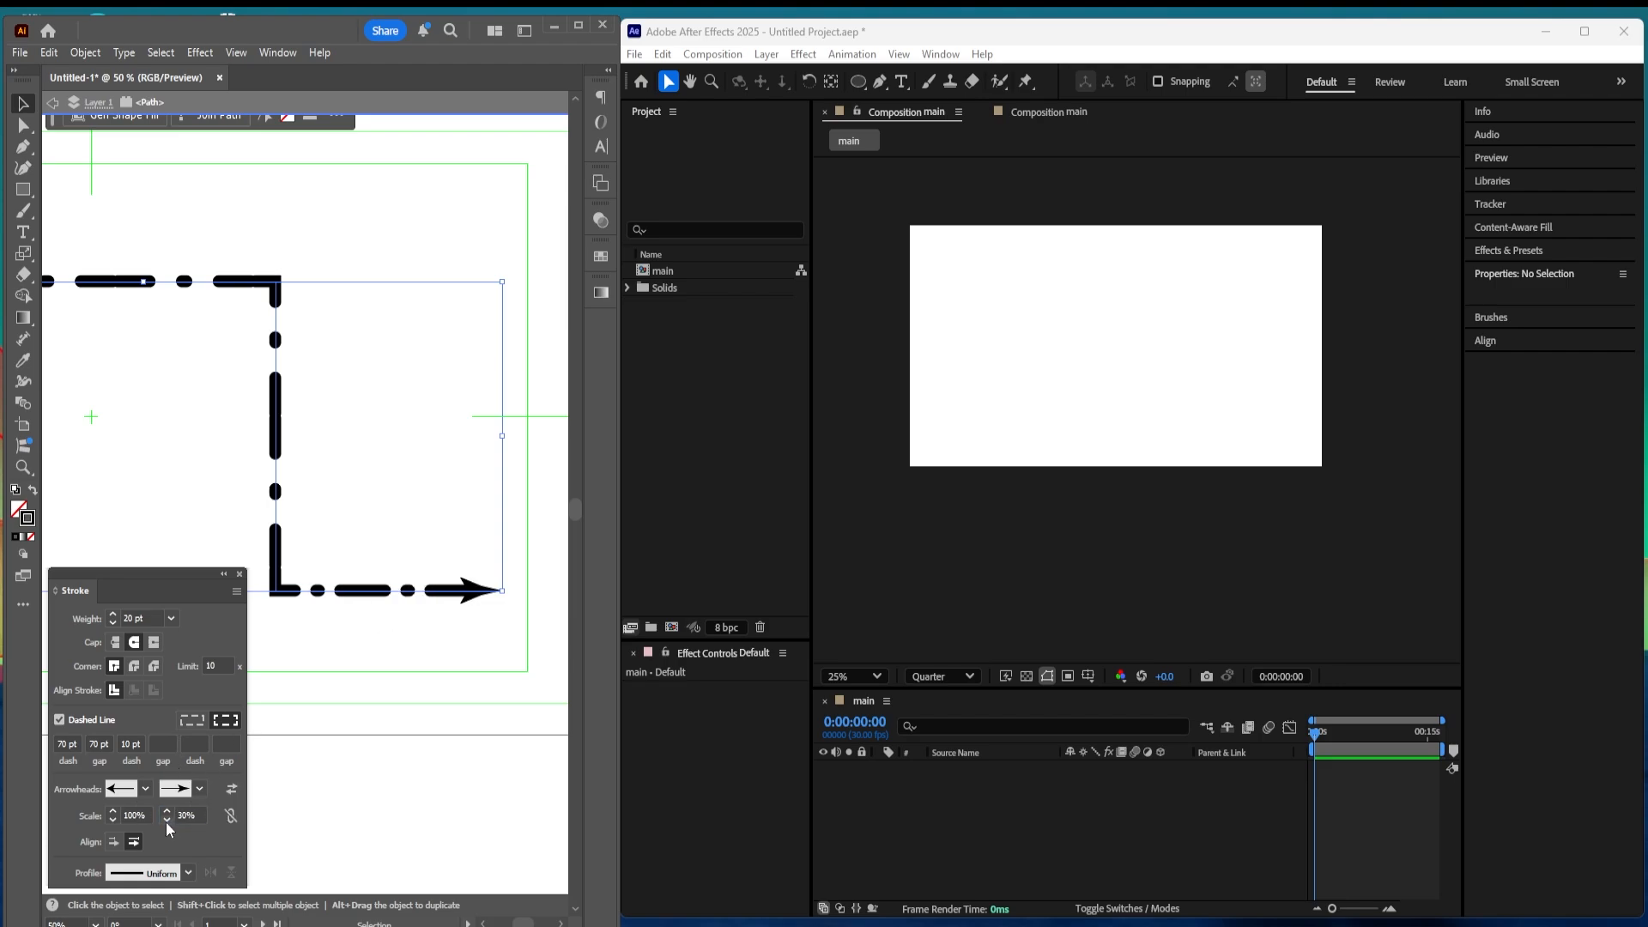
{"action": "left_click", "coordinate": [341, 742]}
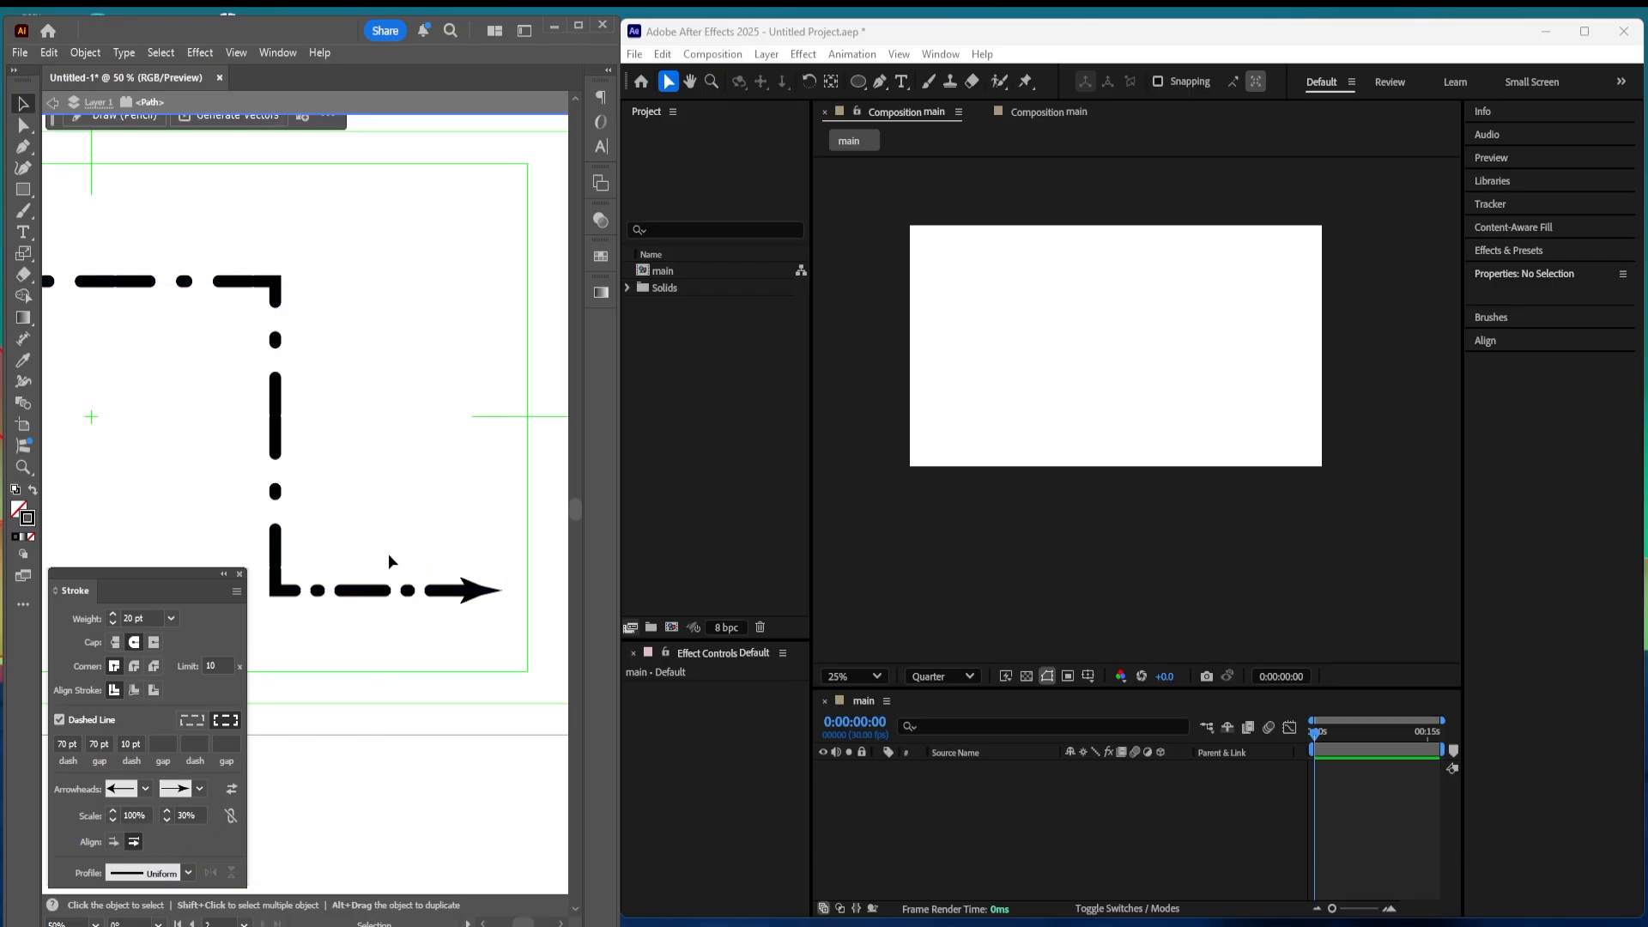
Step: Try the lens-shaped and one-sided taper width profiles on the stepped path, and apply the even-width profile with tapered ends
{"action": "left_click_drag", "start_coordinate": [388, 552], "coordinate": [380, 643]}
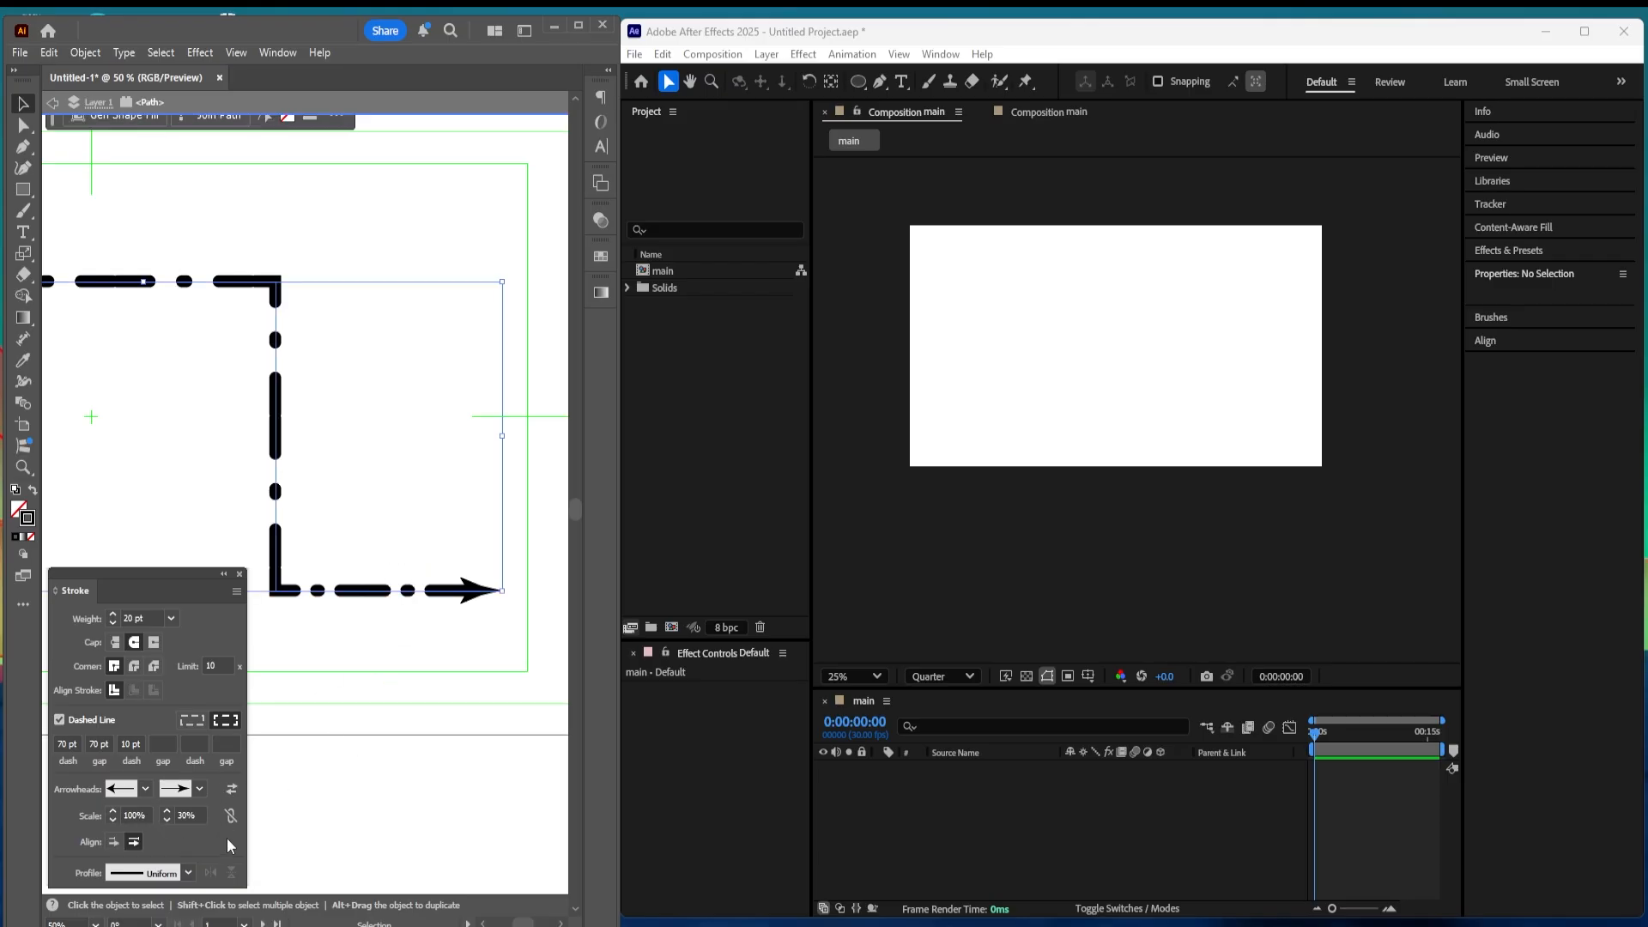
{"action": "left_click", "coordinate": [188, 873]}
{"action": "left_click", "coordinate": [147, 690]}
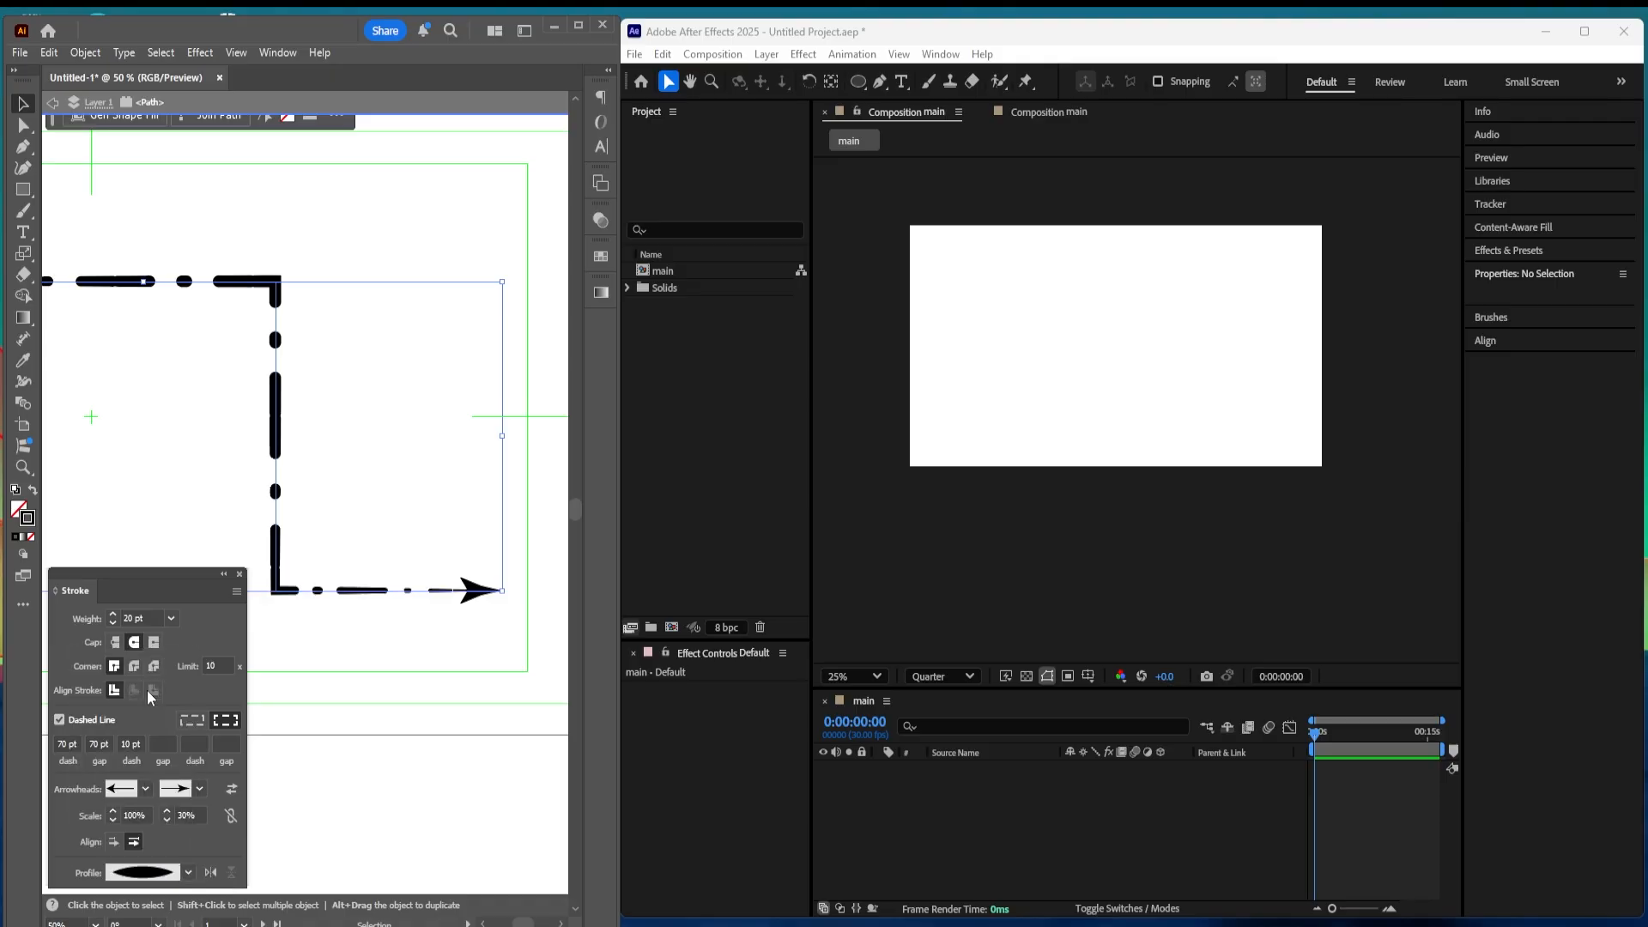
{"action": "left_click", "coordinate": [188, 873]}
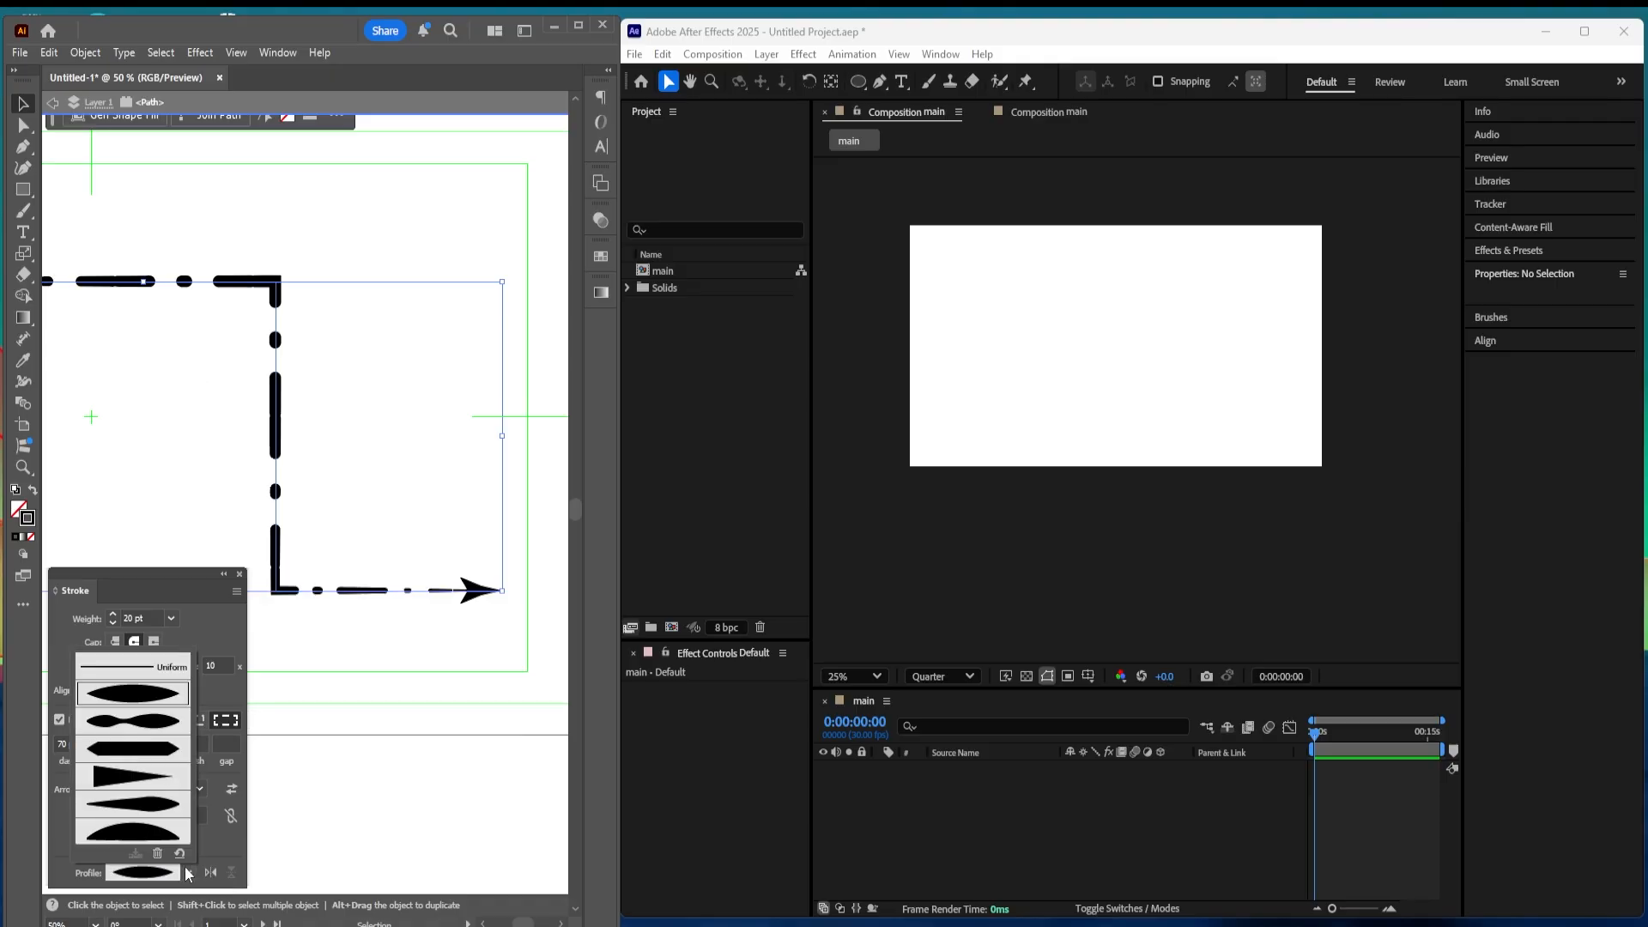
{"action": "left_click", "coordinate": [135, 783]}
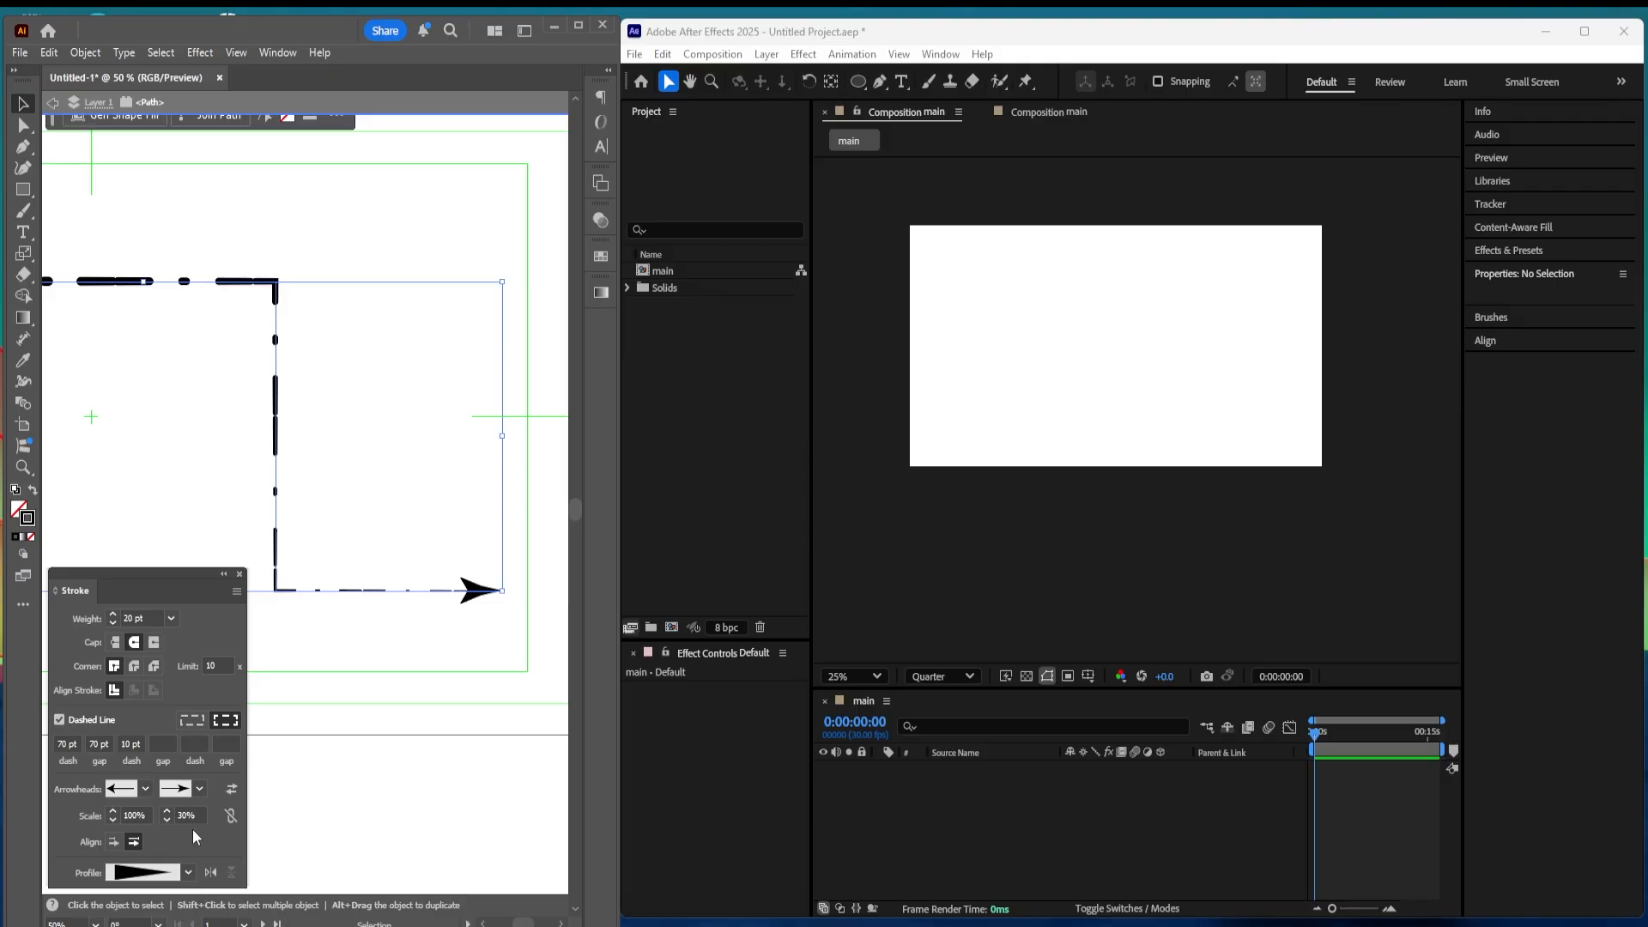
{"action": "left_click", "coordinate": [188, 873]}
{"action": "left_click", "coordinate": [162, 749]}
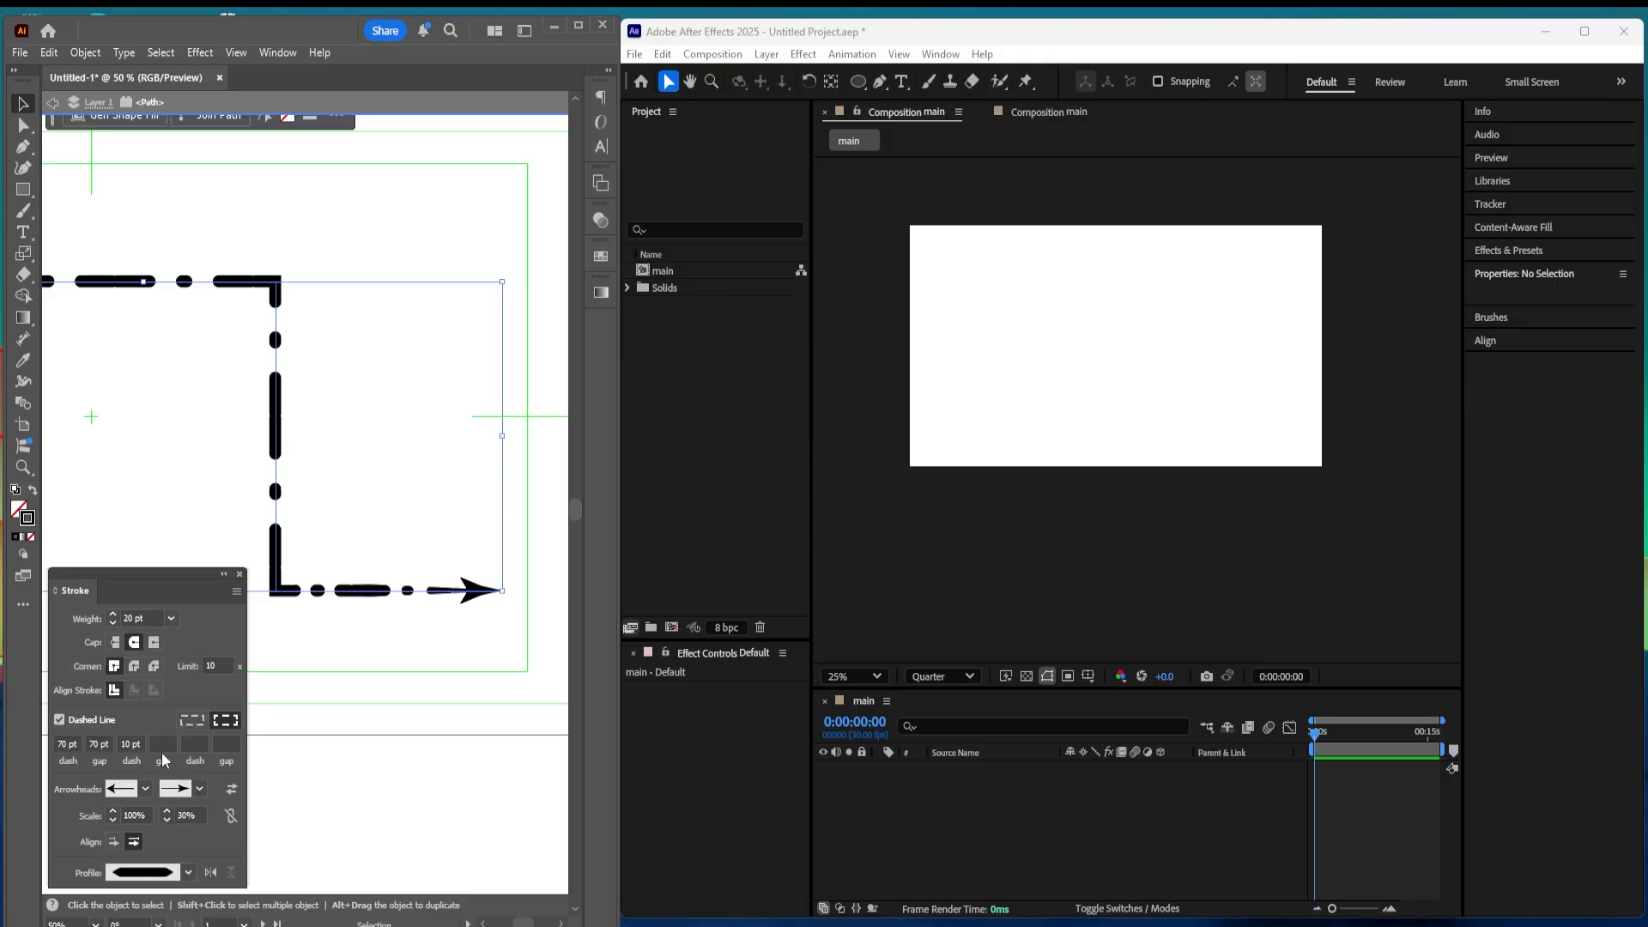
{"action": "left_click", "coordinate": [366, 724]}
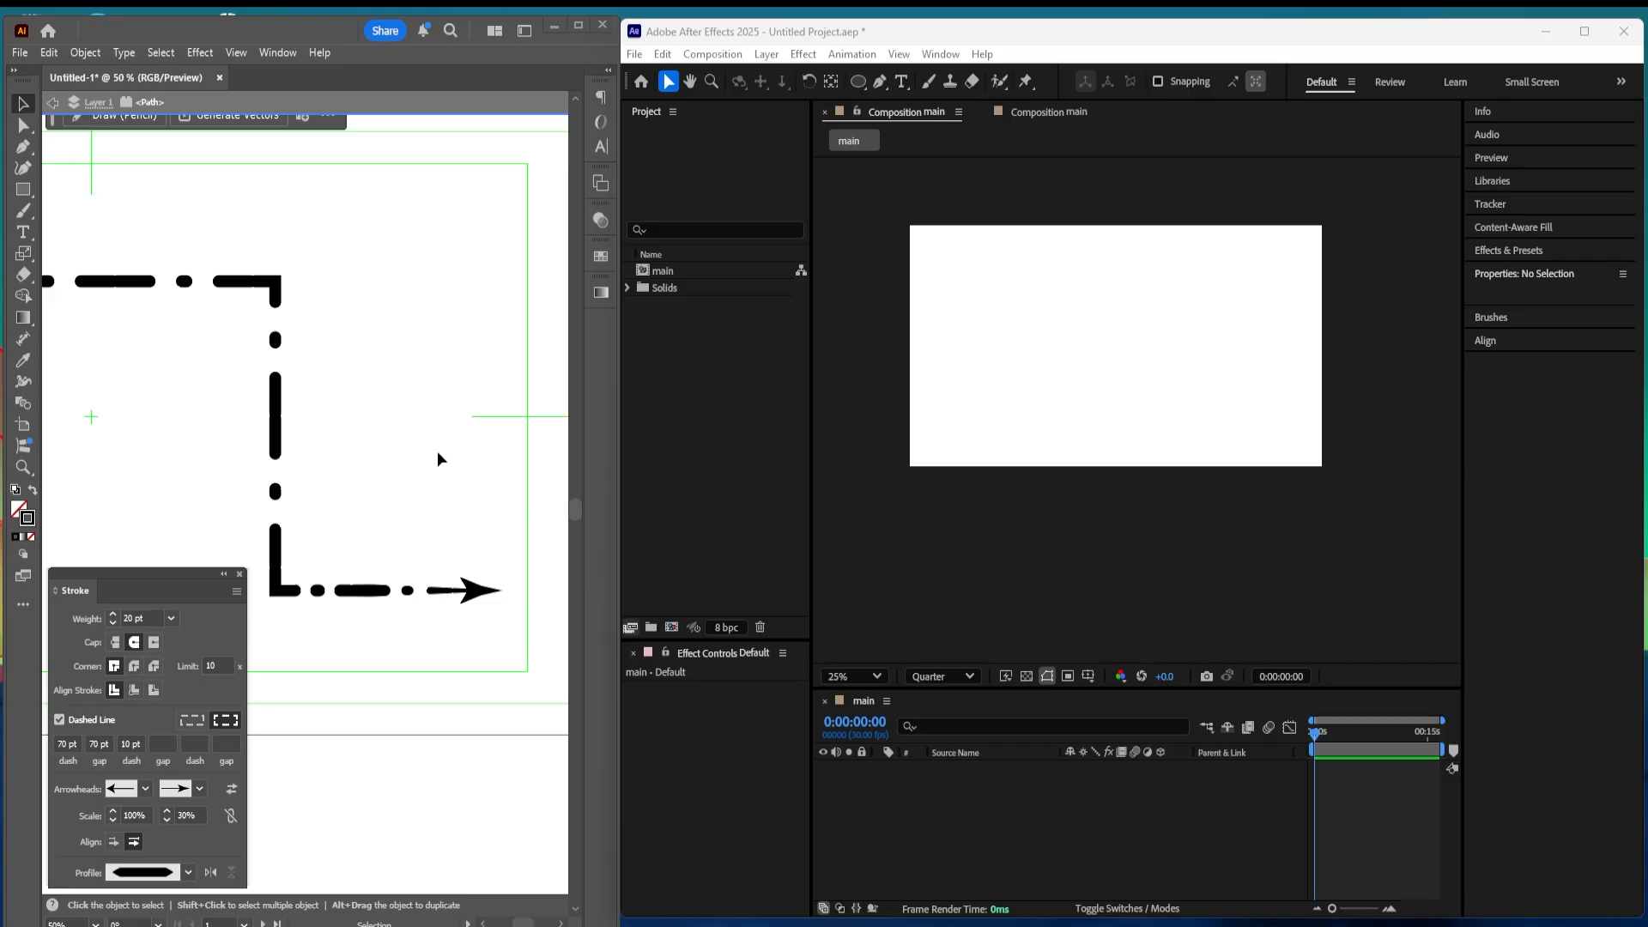
Step: Switch to After Effects, activate the Pen tool and set the shape fill to None
{"action": "left_click", "coordinate": [880, 81]}
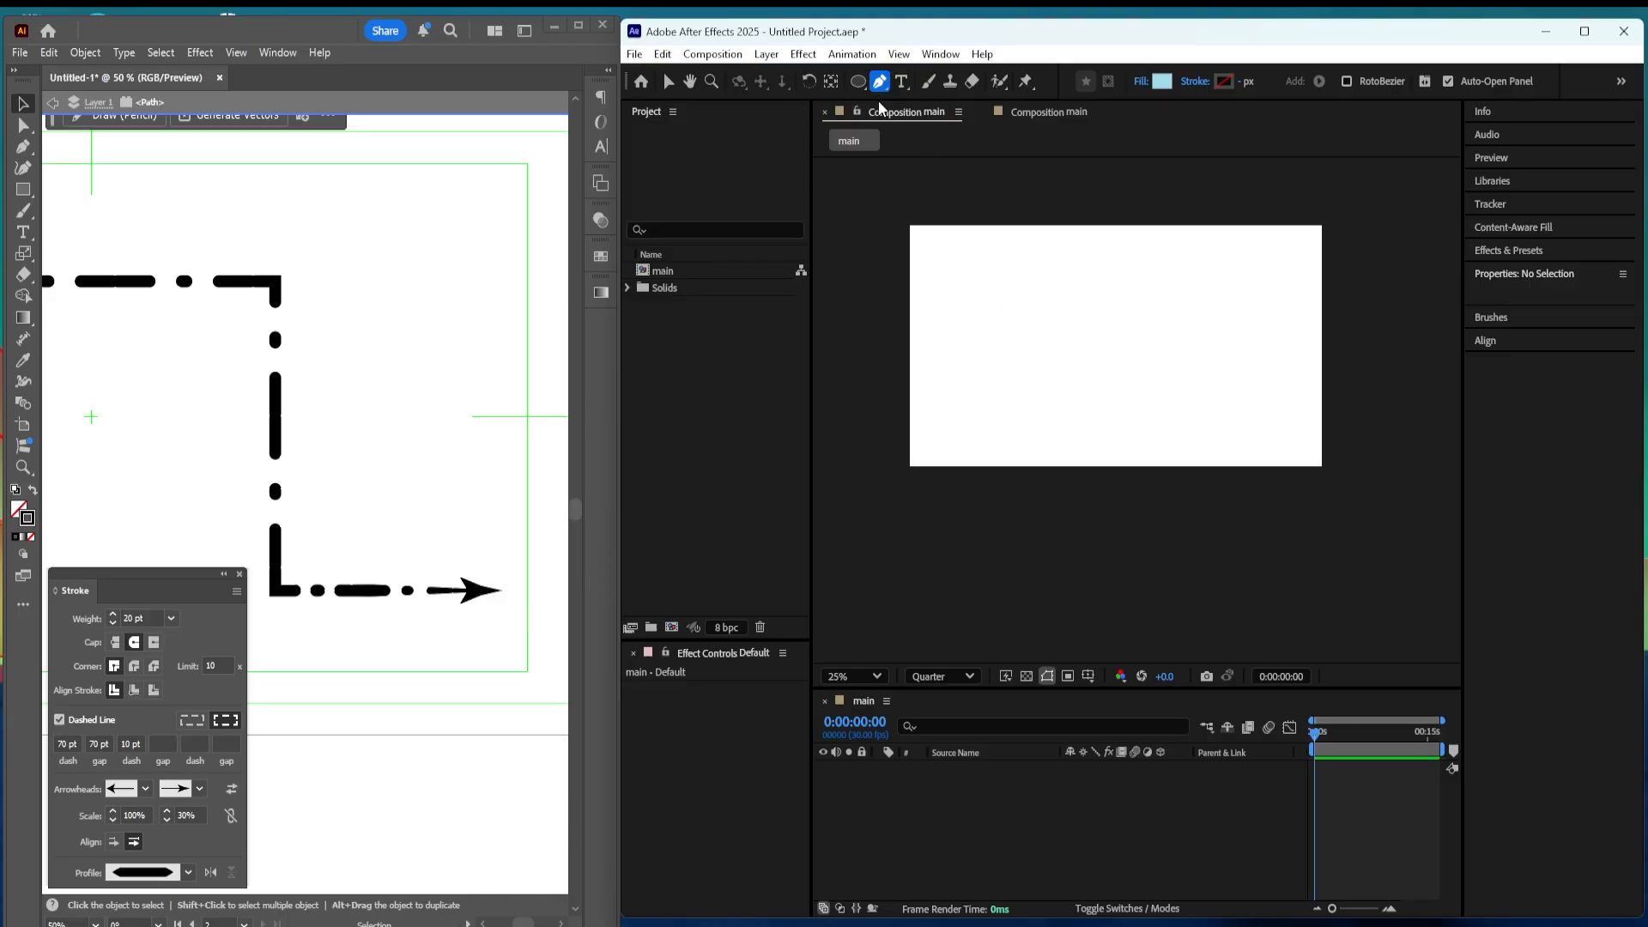
{"action": "left_click", "coordinate": [1140, 81]}
{"action": "left_click", "coordinate": [1041, 433]}
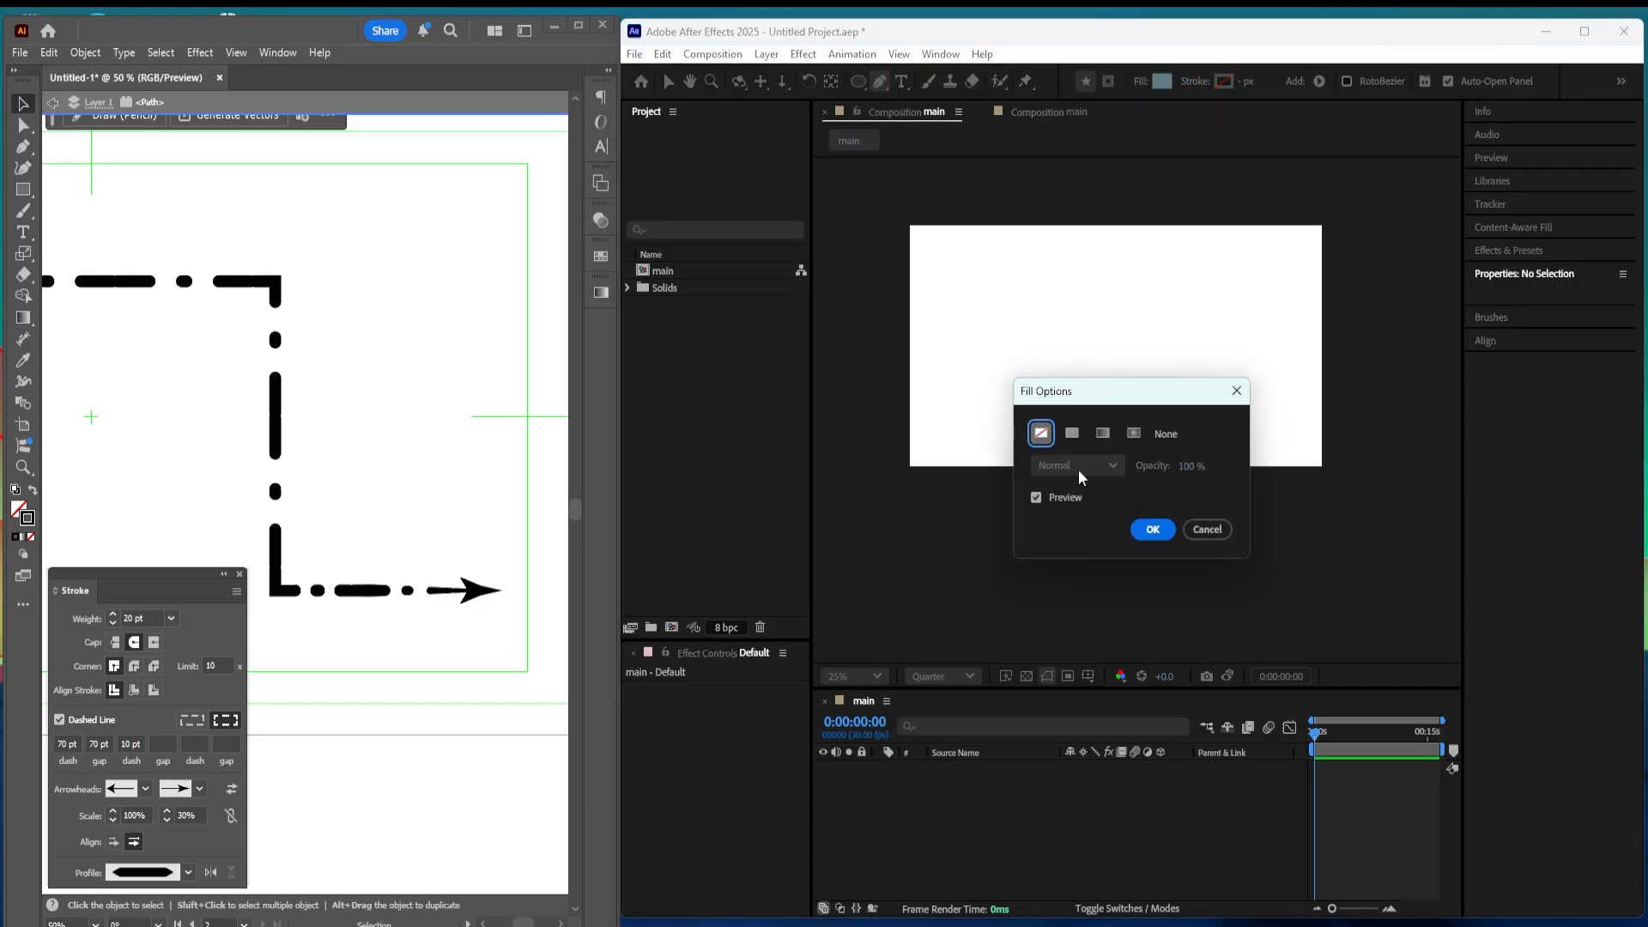
{"action": "left_click", "coordinate": [1167, 531]}
Step: Set the shape stroke to a solid red, CE1F1F, with a width of 12 px
{"action": "left_click", "coordinate": [1195, 81]}
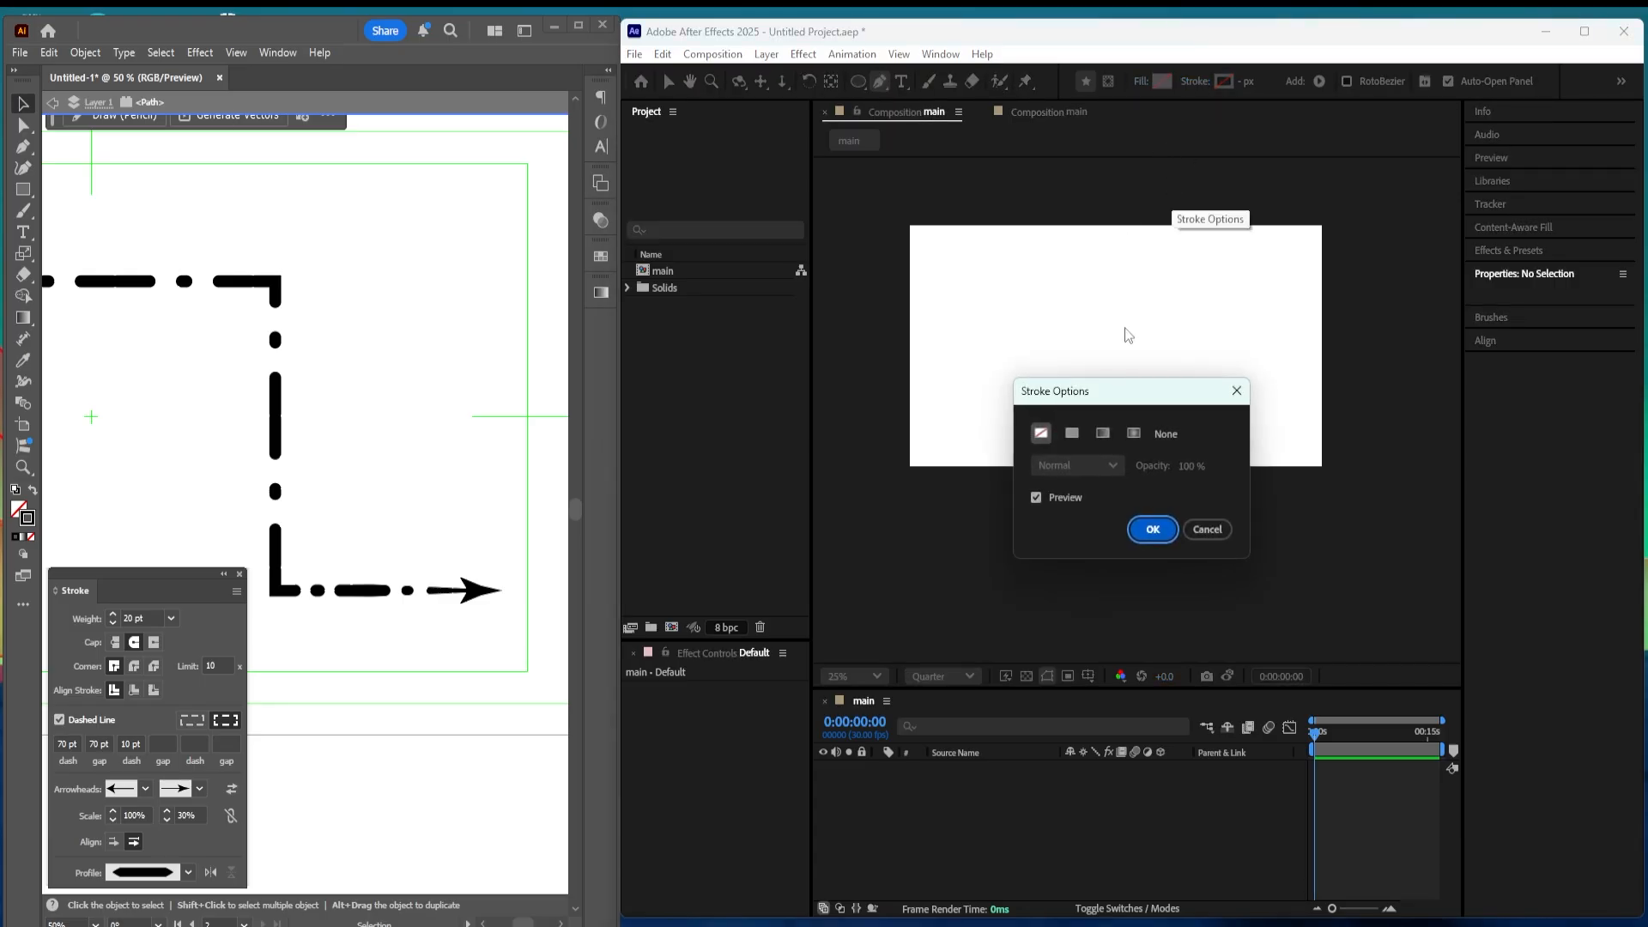
{"action": "left_click", "coordinate": [1072, 433]}
{"action": "left_click", "coordinate": [1152, 530]}
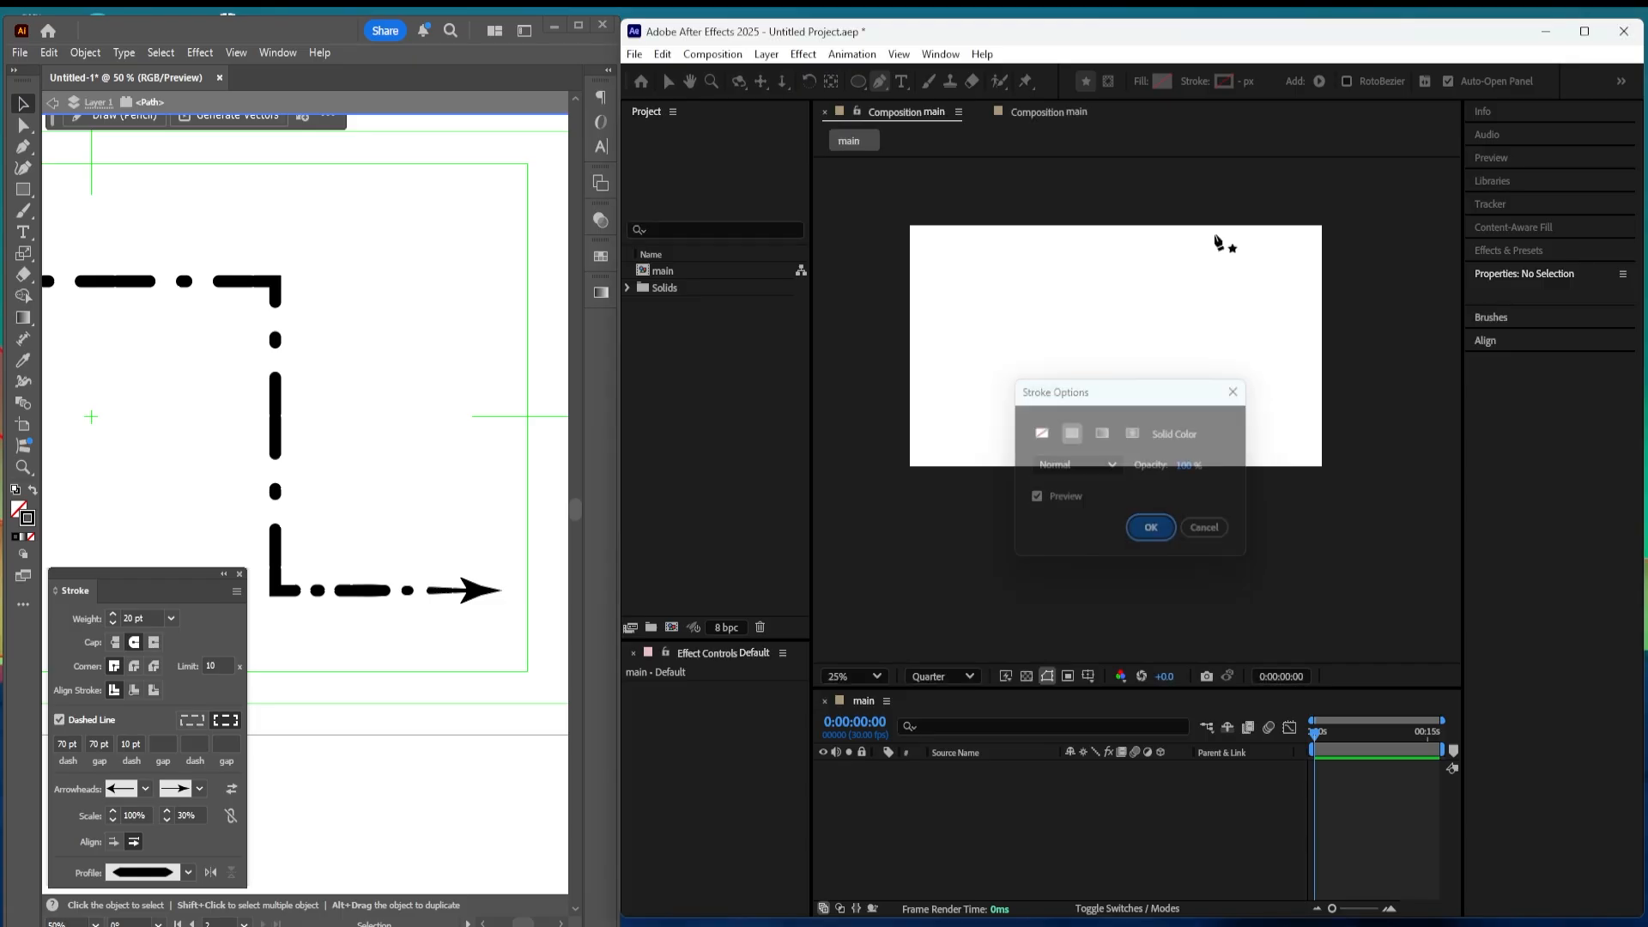
{"action": "left_click", "coordinate": [1224, 82]}
{"action": "left_click", "coordinate": [1119, 412]}
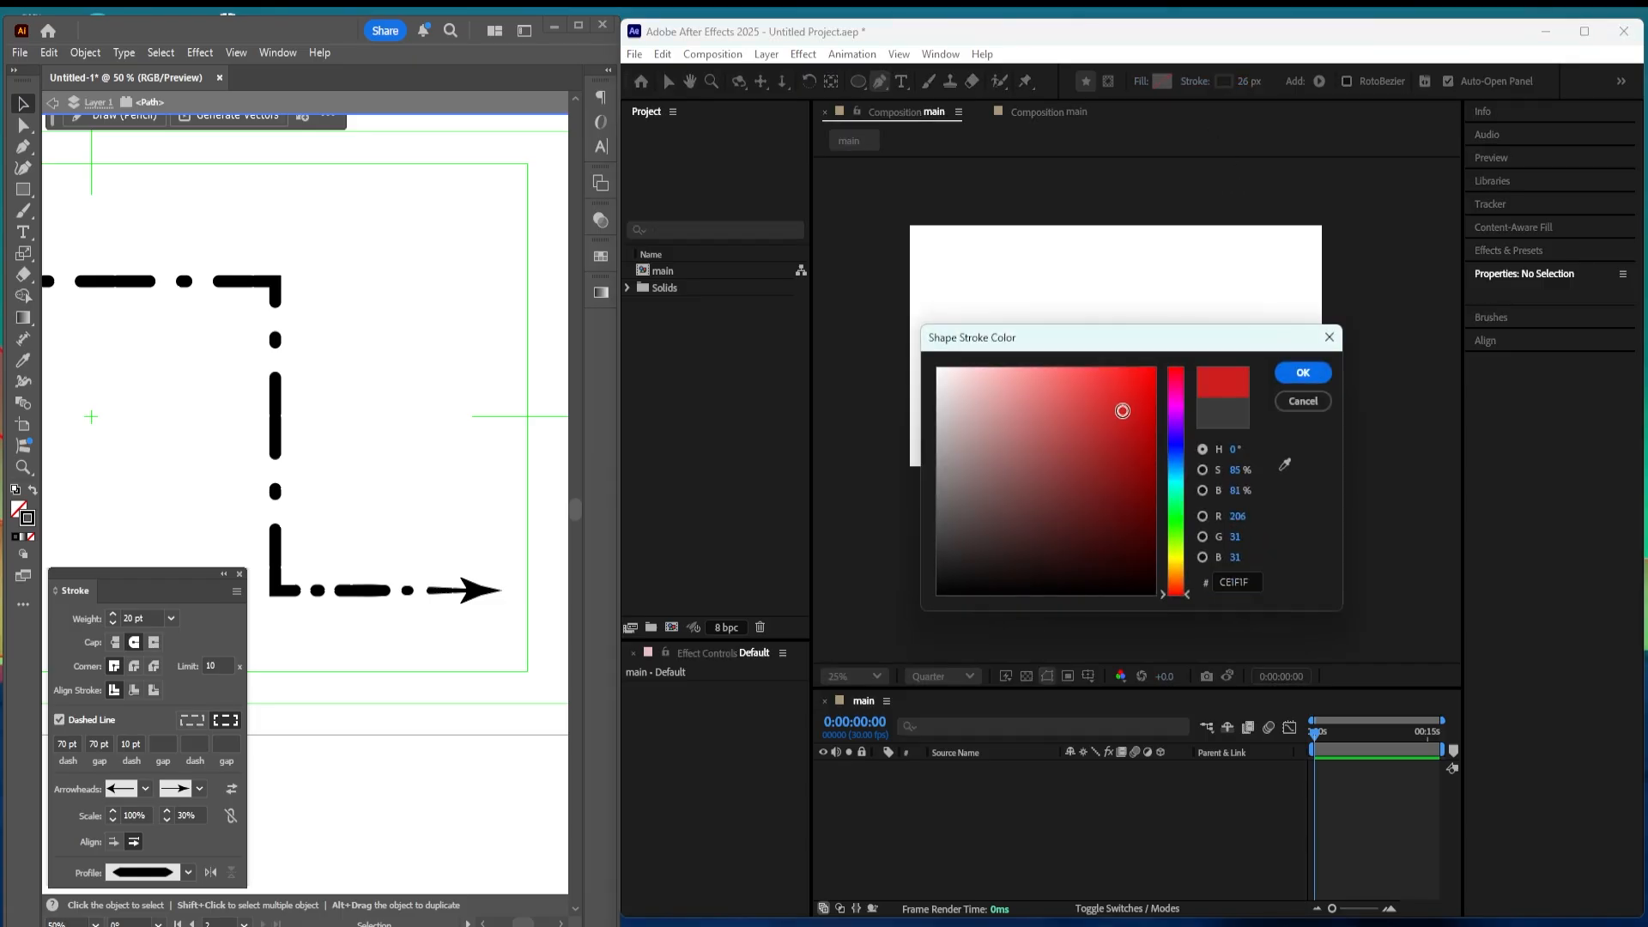
{"action": "left_click", "coordinate": [1303, 373]}
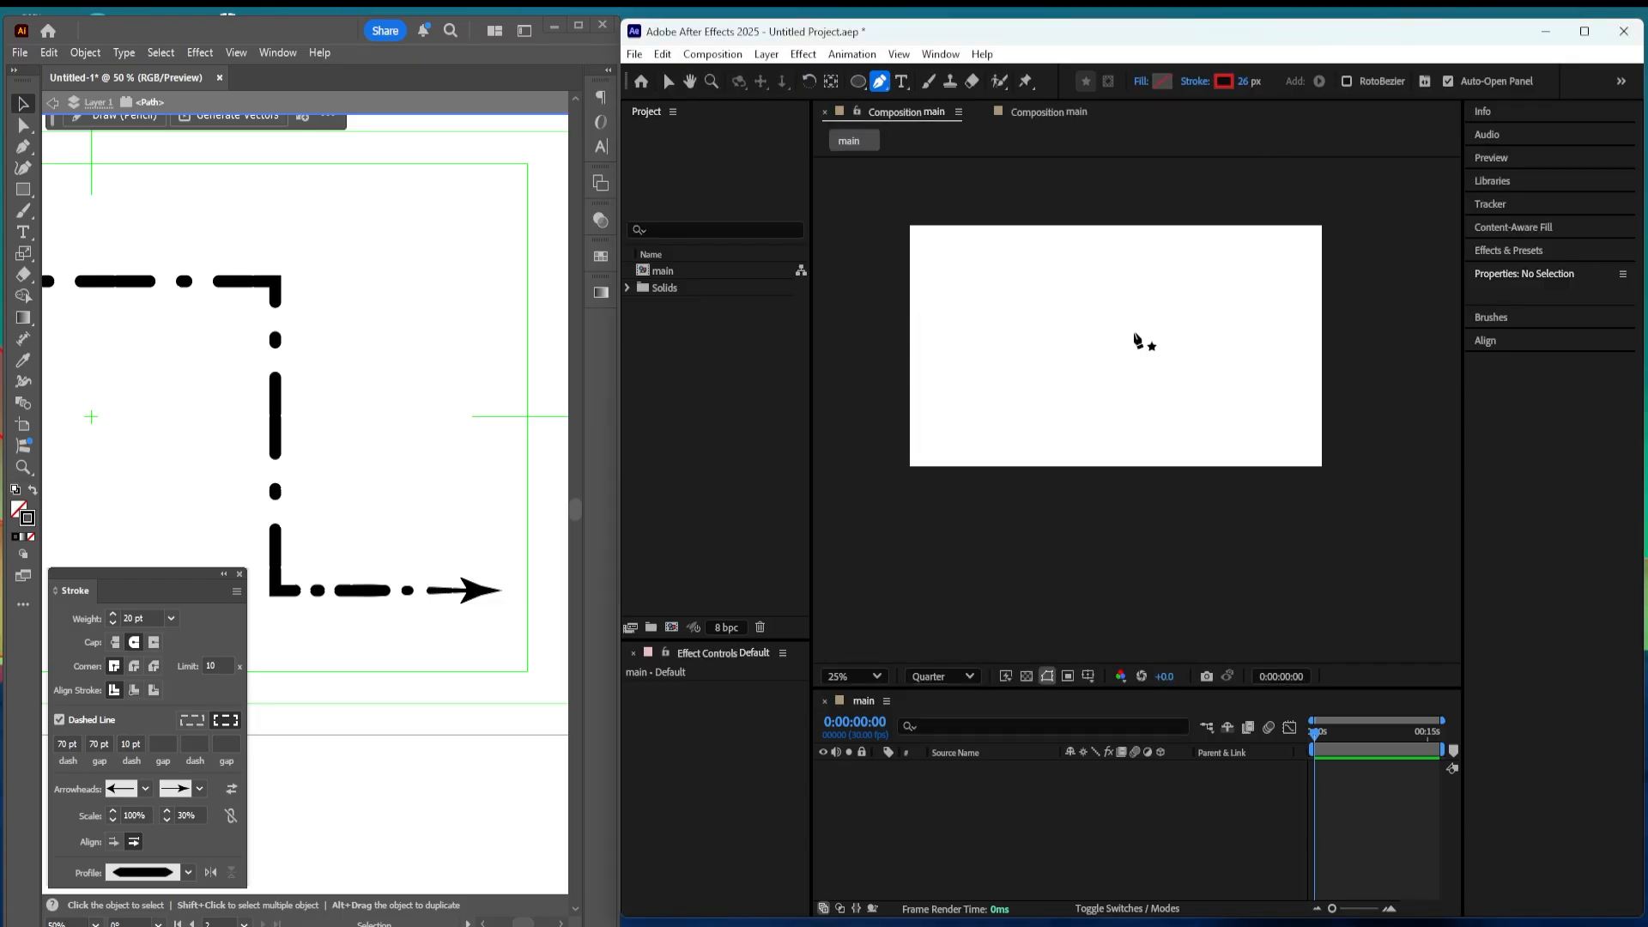
{"action": "left_click", "coordinate": [1246, 83]}
{"action": "type", "text": "12"}
{"action": "key", "text": "Return"}
Step: Draw an open stepped path of five straight segments descending from the composition's upper left to its lower right
{"action": "left_click", "coordinate": [939, 272]}
{"action": "left_click", "coordinate": [1070, 271]}
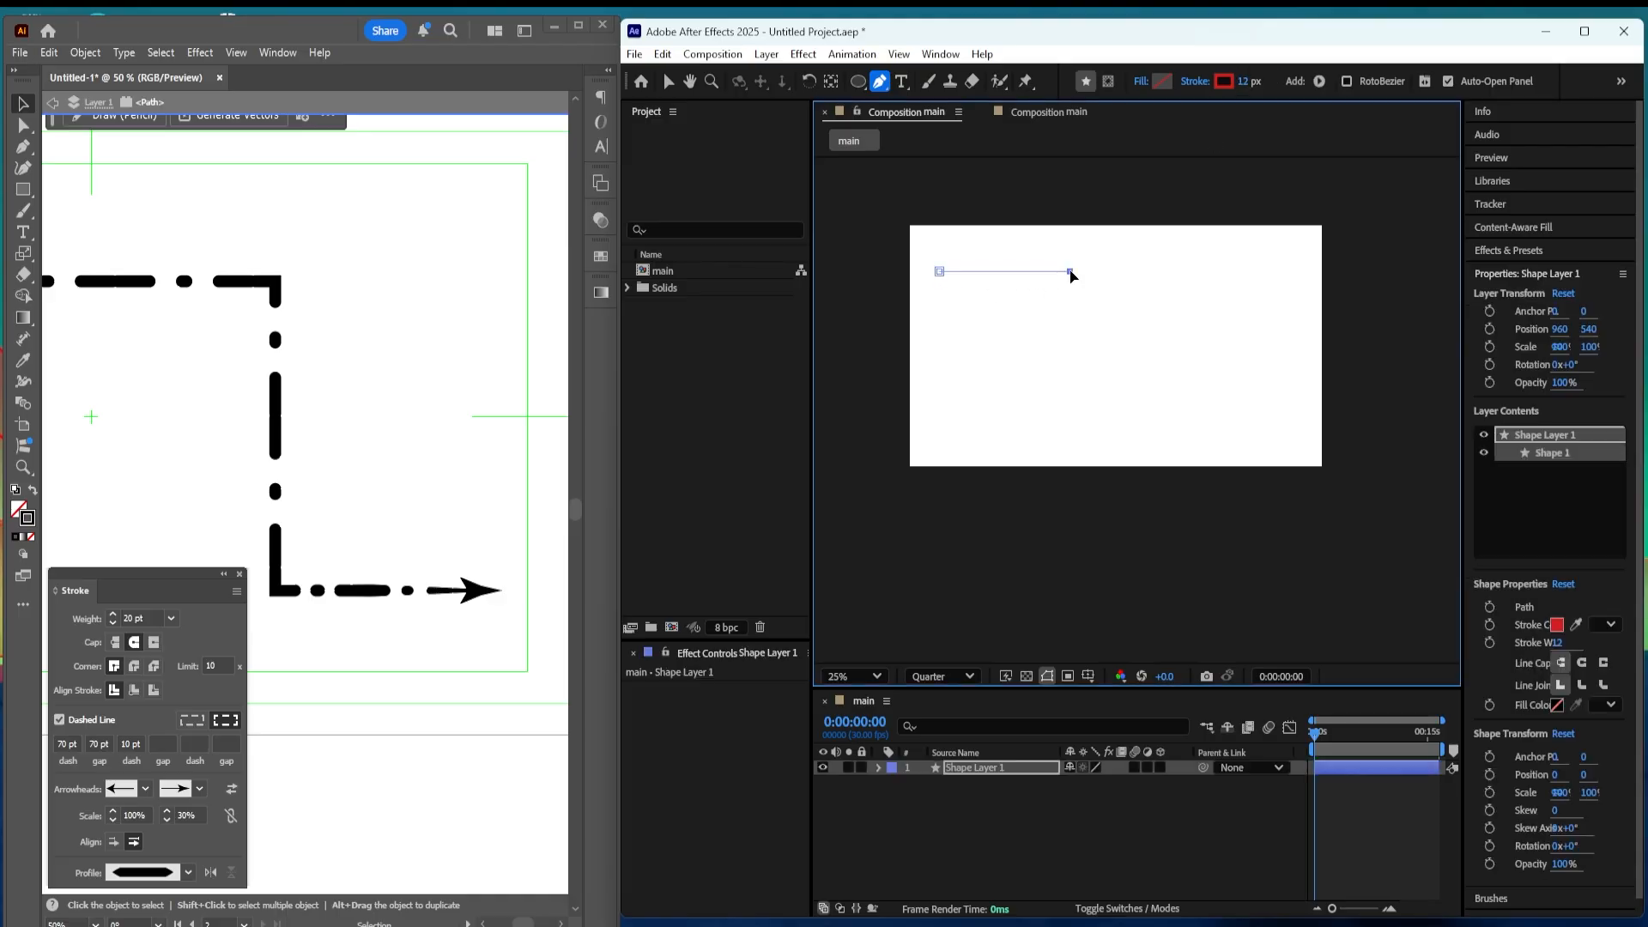
{"action": "left_click", "coordinate": [1069, 375]}
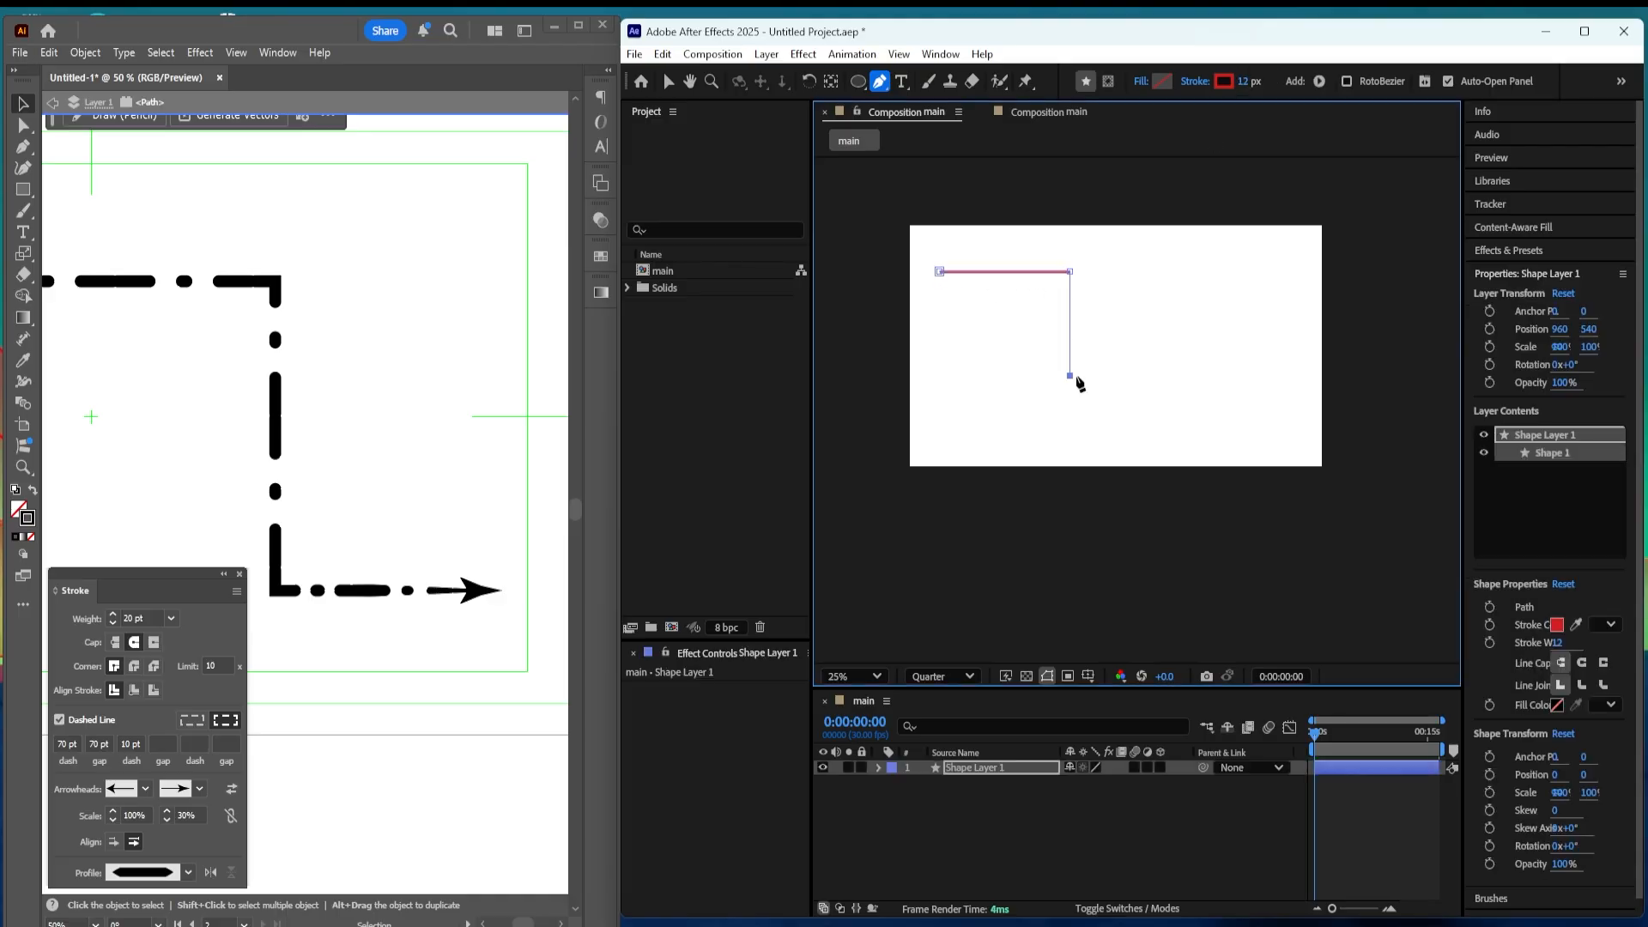
{"action": "left_click", "coordinate": [1211, 375]}
{"action": "left_click", "coordinate": [1210, 423]}
{"action": "left_click", "coordinate": [1293, 422]}
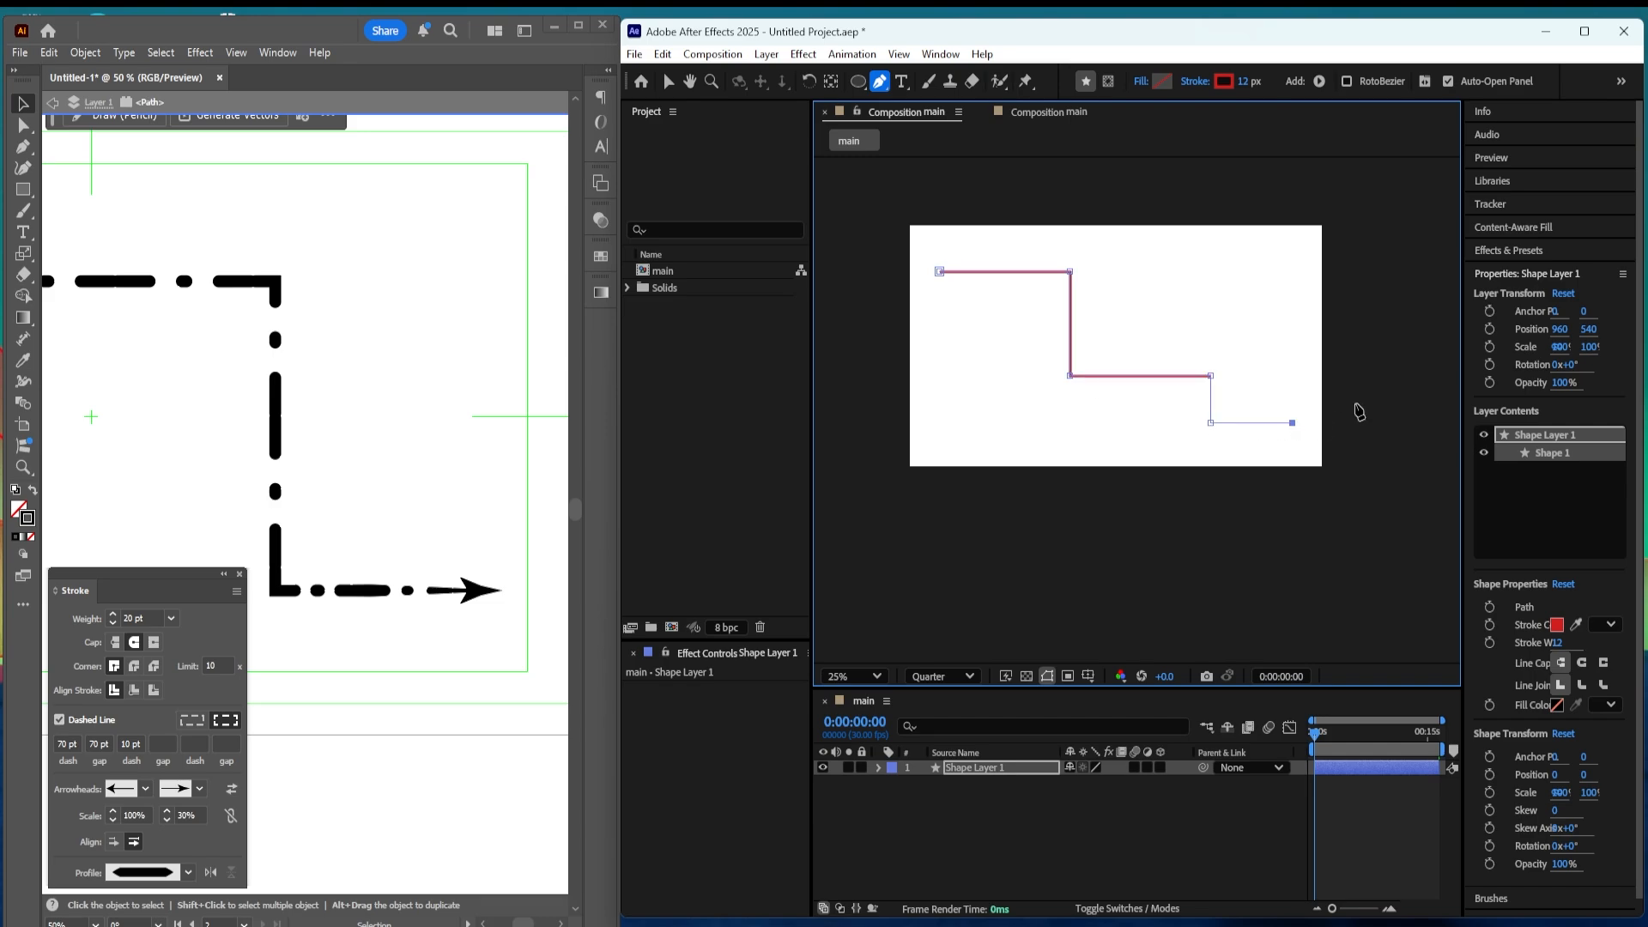
{"action": "key", "text": "v"}
{"action": "left_click", "coordinate": [1139, 827]}
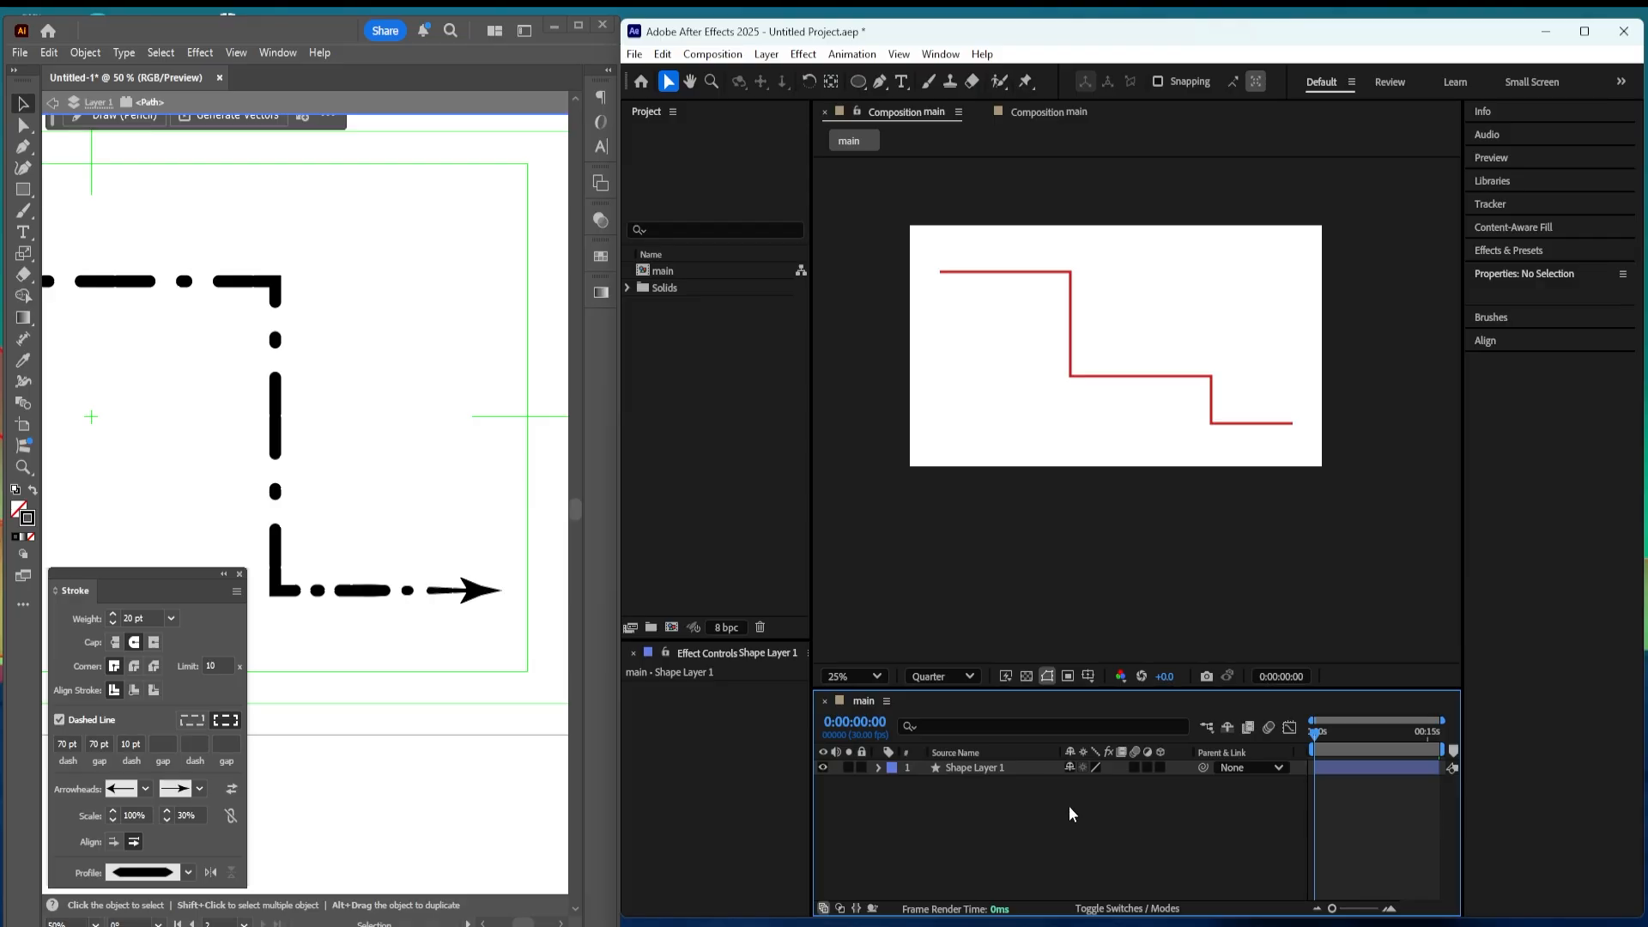
Step: Expand the new shape layer's contents down to the Path property of Shape 1
{"action": "left_click", "coordinate": [992, 766]}
{"action": "left_click", "coordinate": [994, 811]}
{"action": "left_click", "coordinate": [975, 768]}
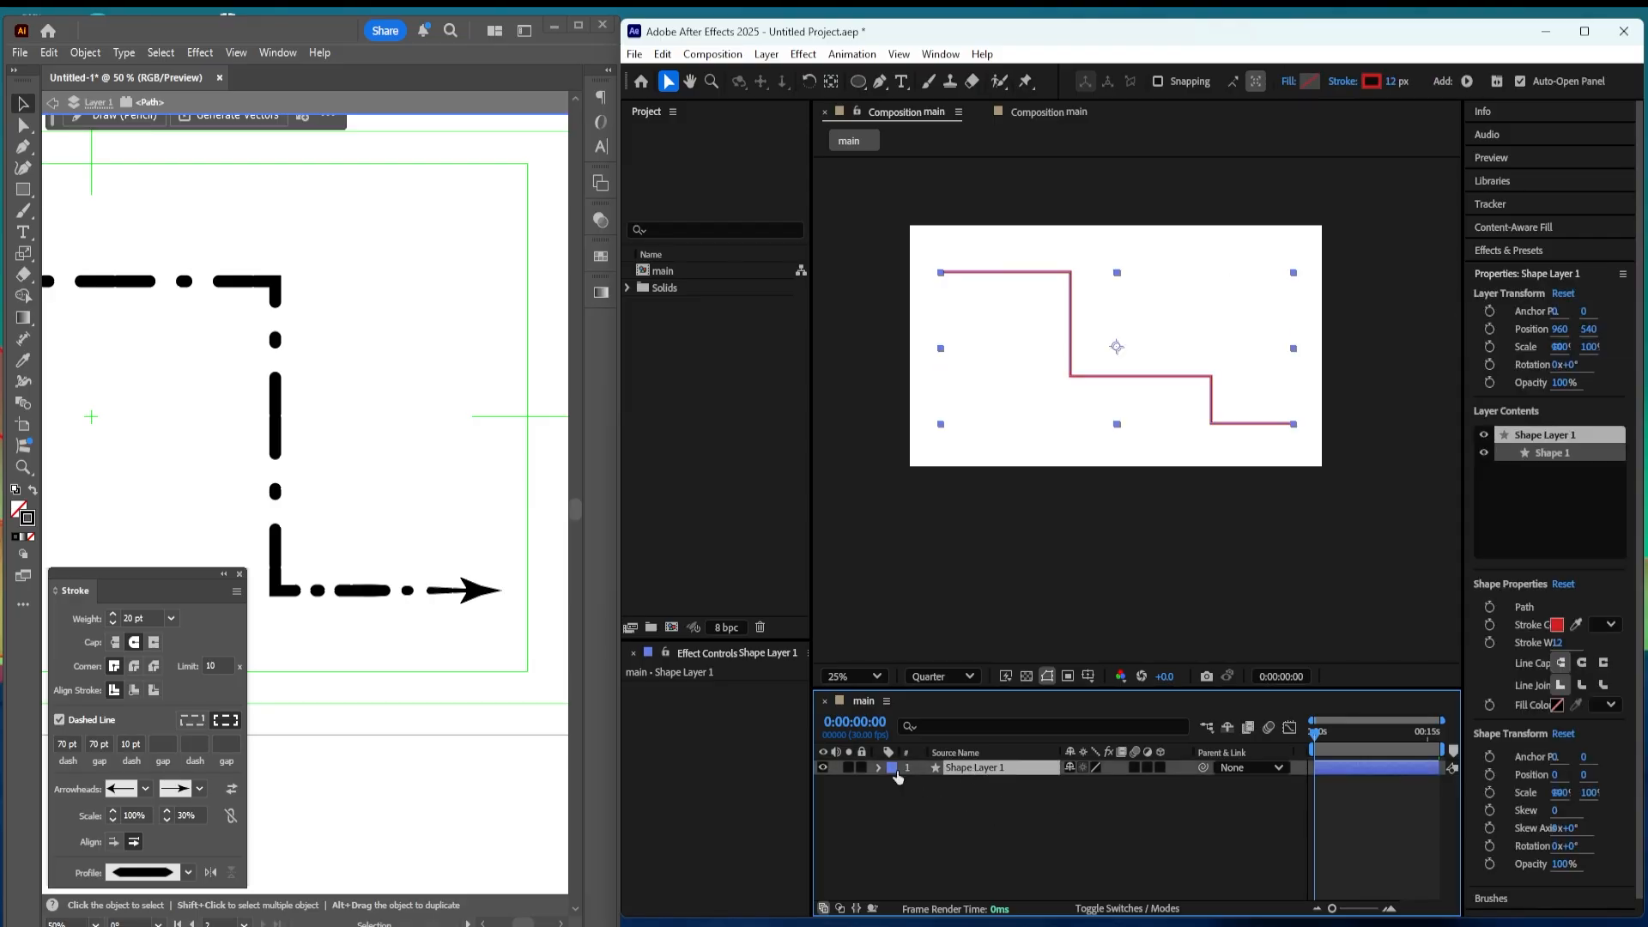
{"action": "left_click", "coordinate": [878, 767]}
{"action": "left_click", "coordinate": [915, 829]}
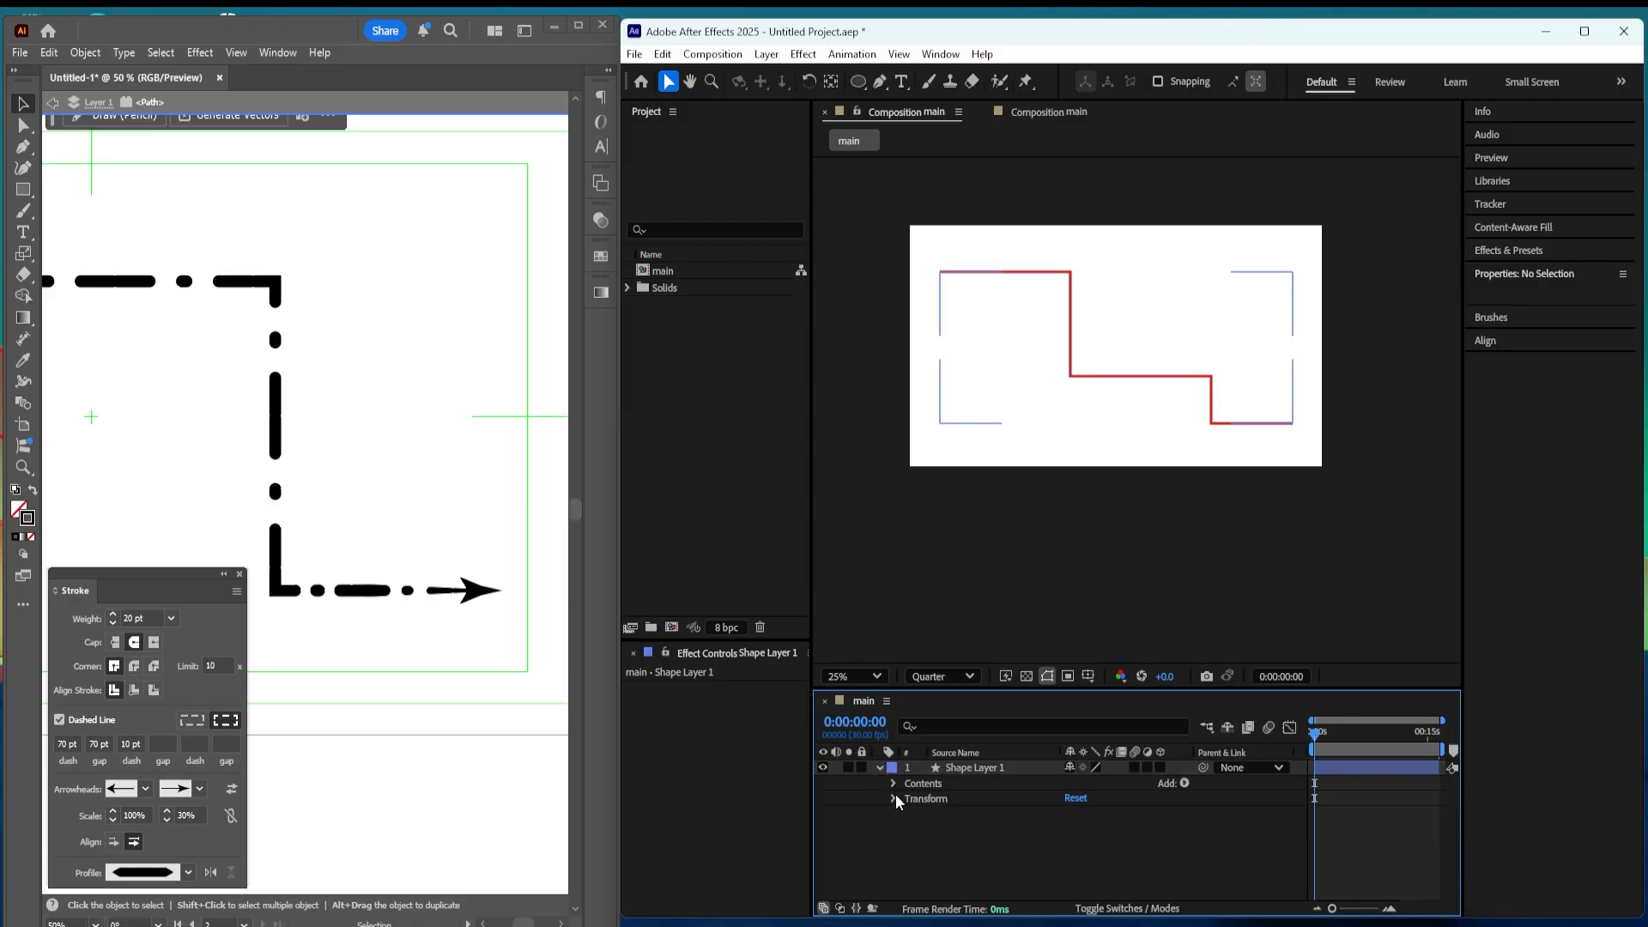
{"action": "left_click", "coordinate": [893, 783]}
{"action": "left_click", "coordinate": [908, 799]}
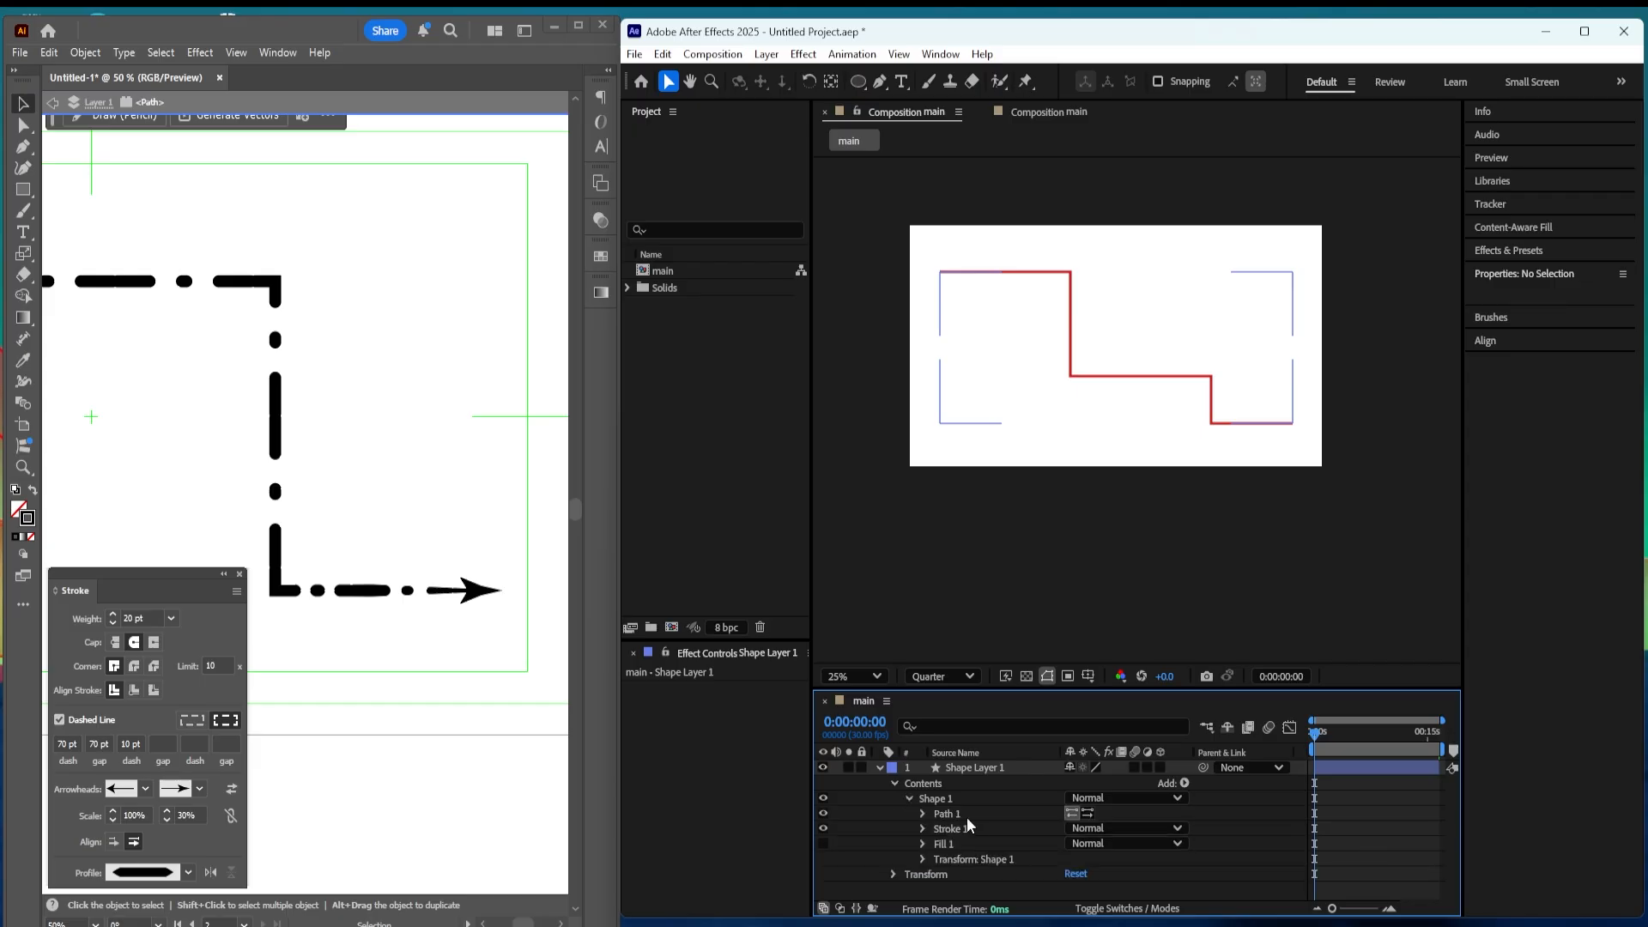
{"action": "left_click", "coordinate": [943, 813]}
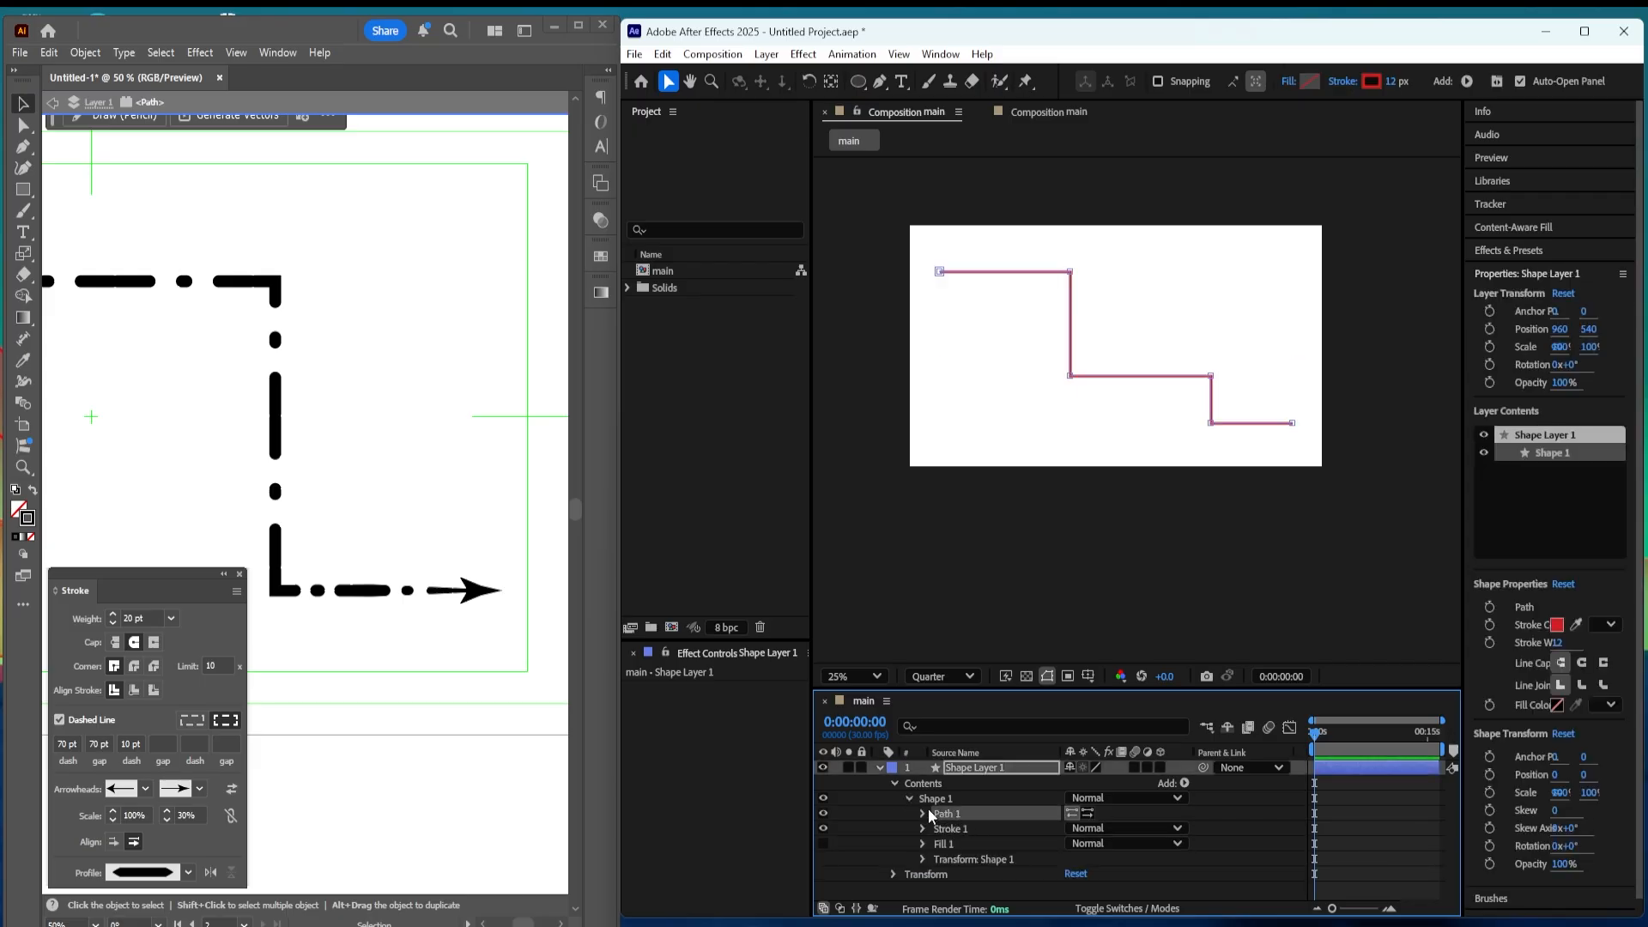
{"action": "left_click", "coordinate": [923, 814]}
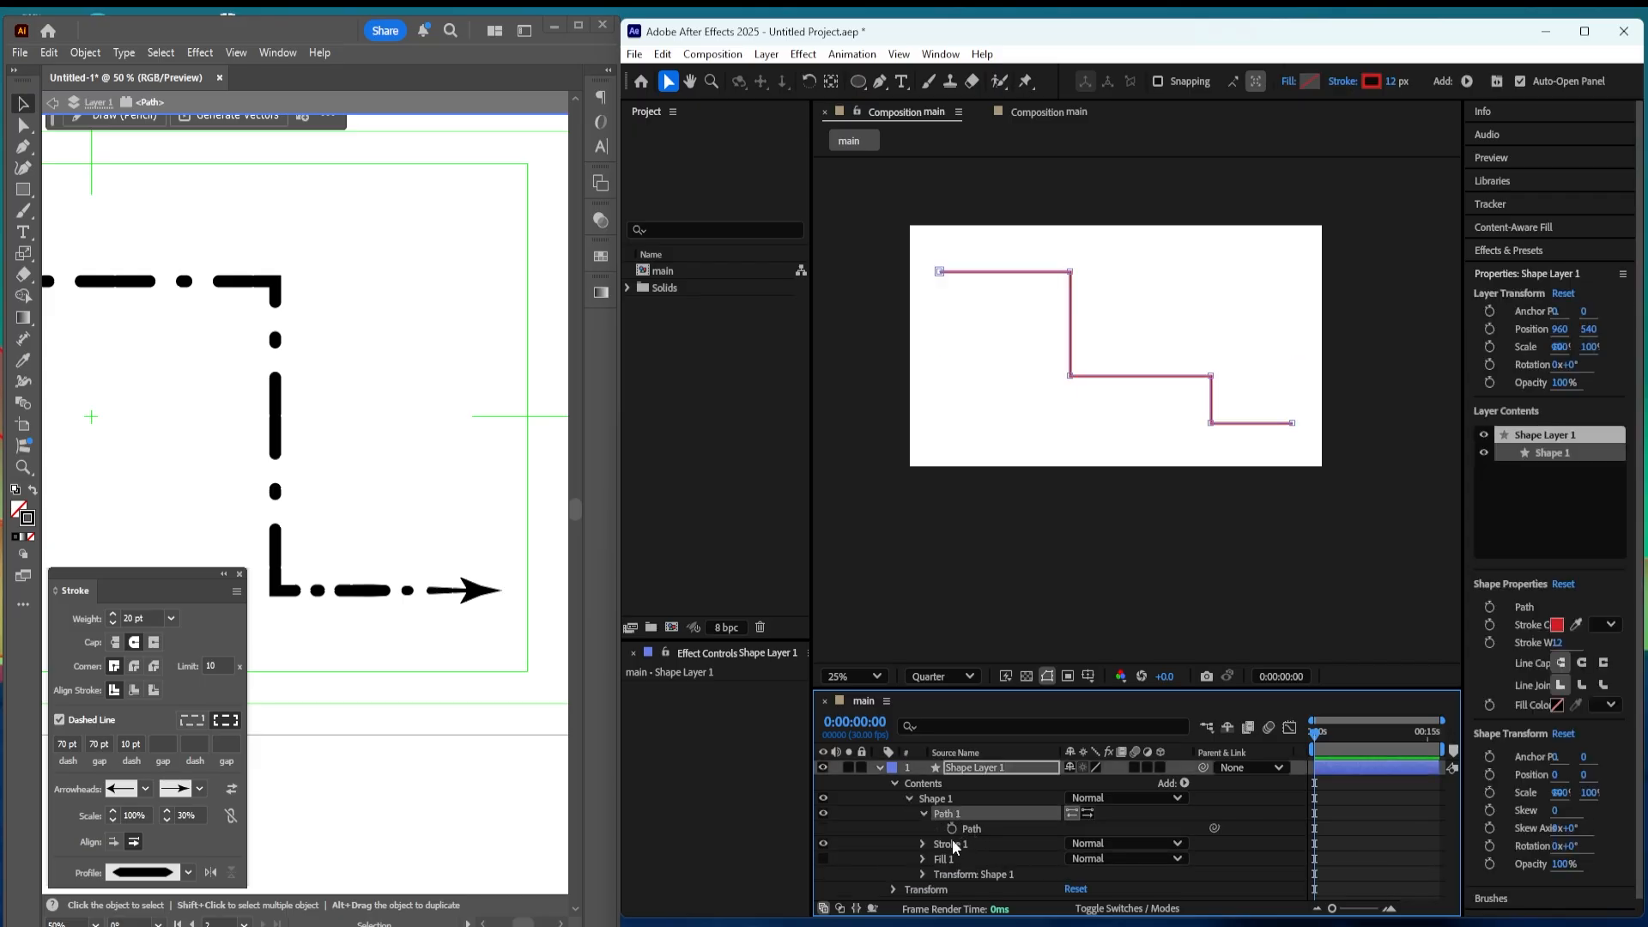
Step: Turn Fill 1 of the stepped shape on and off again, comparing it with Stroke 1
{"action": "left_click", "coordinate": [964, 844]}
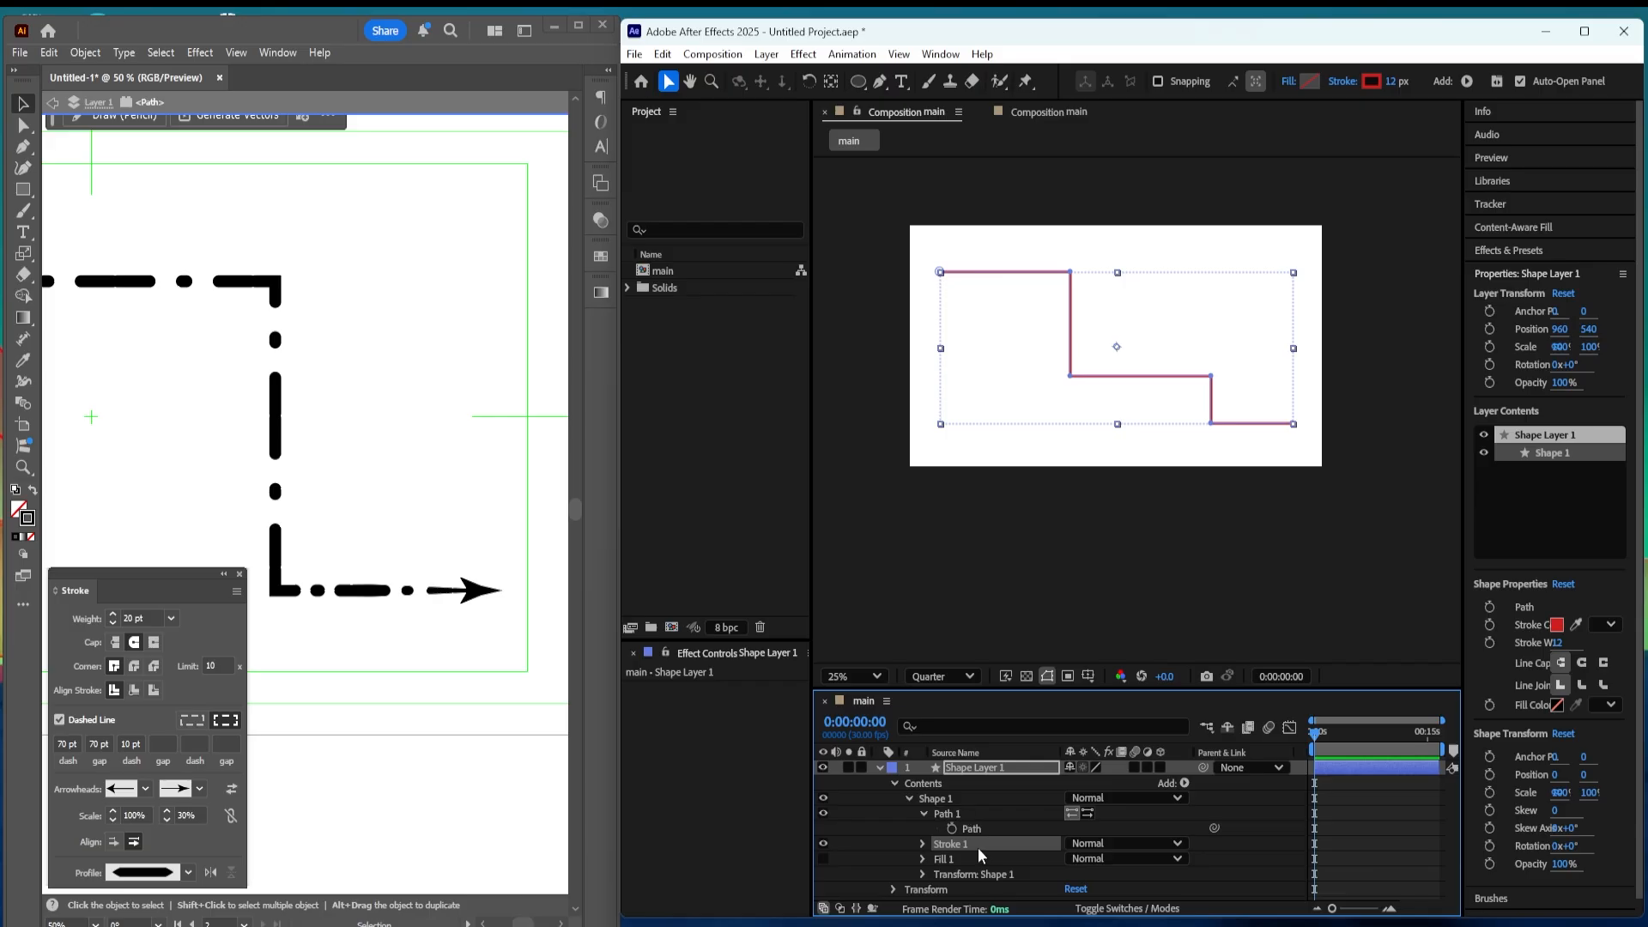
{"action": "left_click", "coordinate": [956, 859]}
{"action": "left_click", "coordinate": [824, 859]}
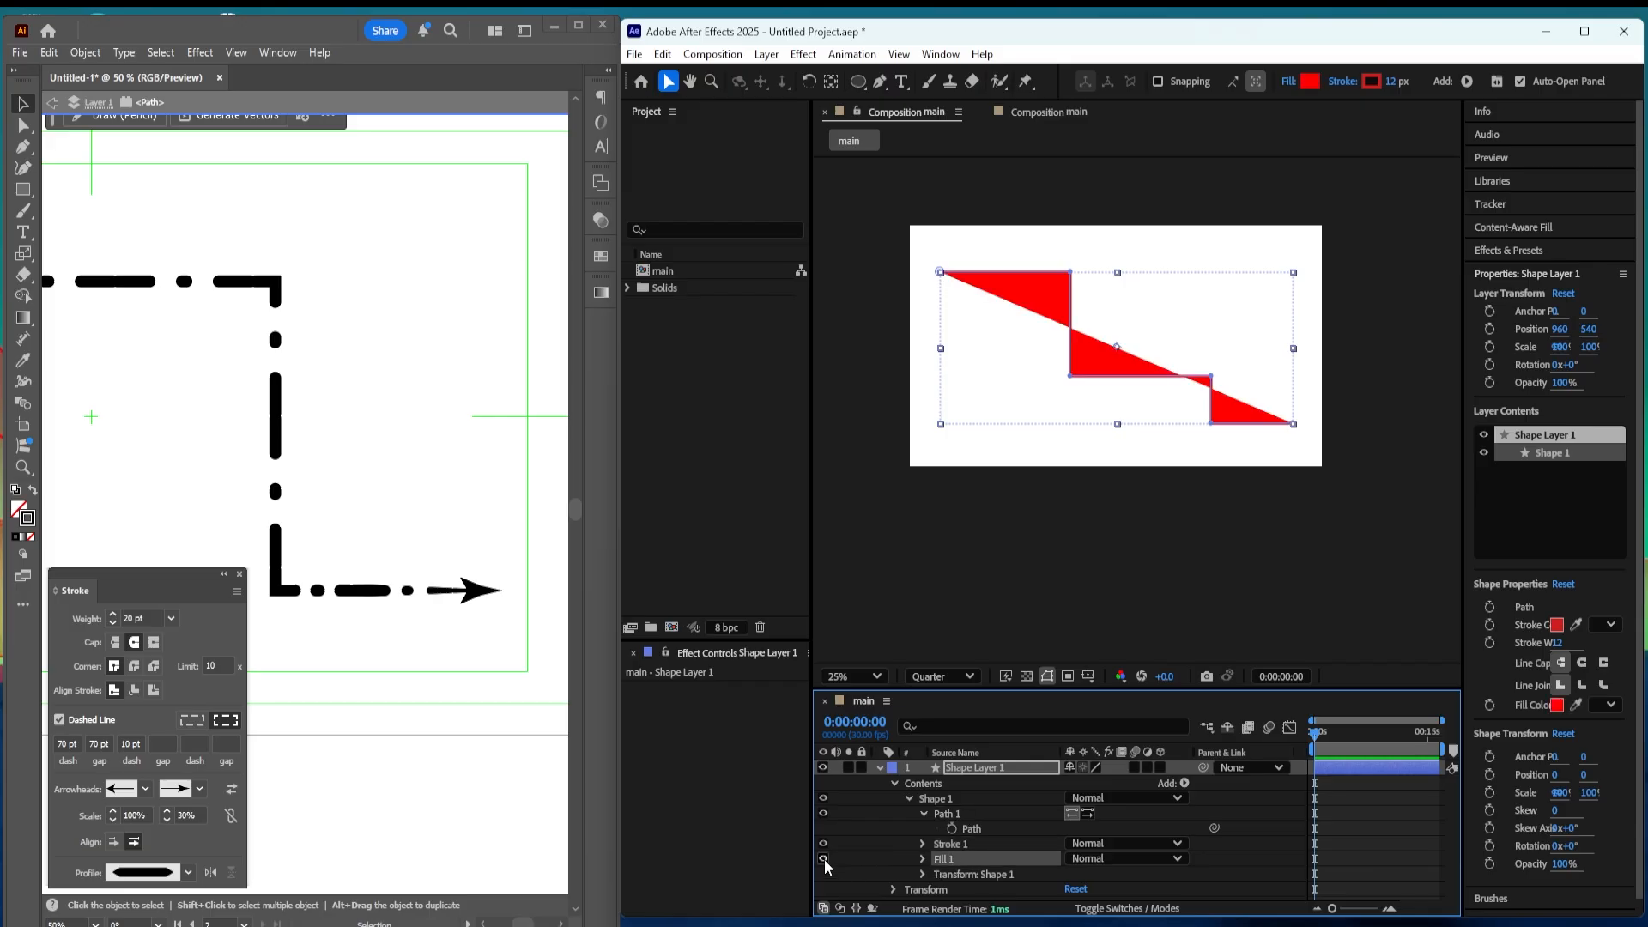
{"action": "left_click", "coordinate": [824, 858]}
{"action": "left_click", "coordinate": [960, 845]}
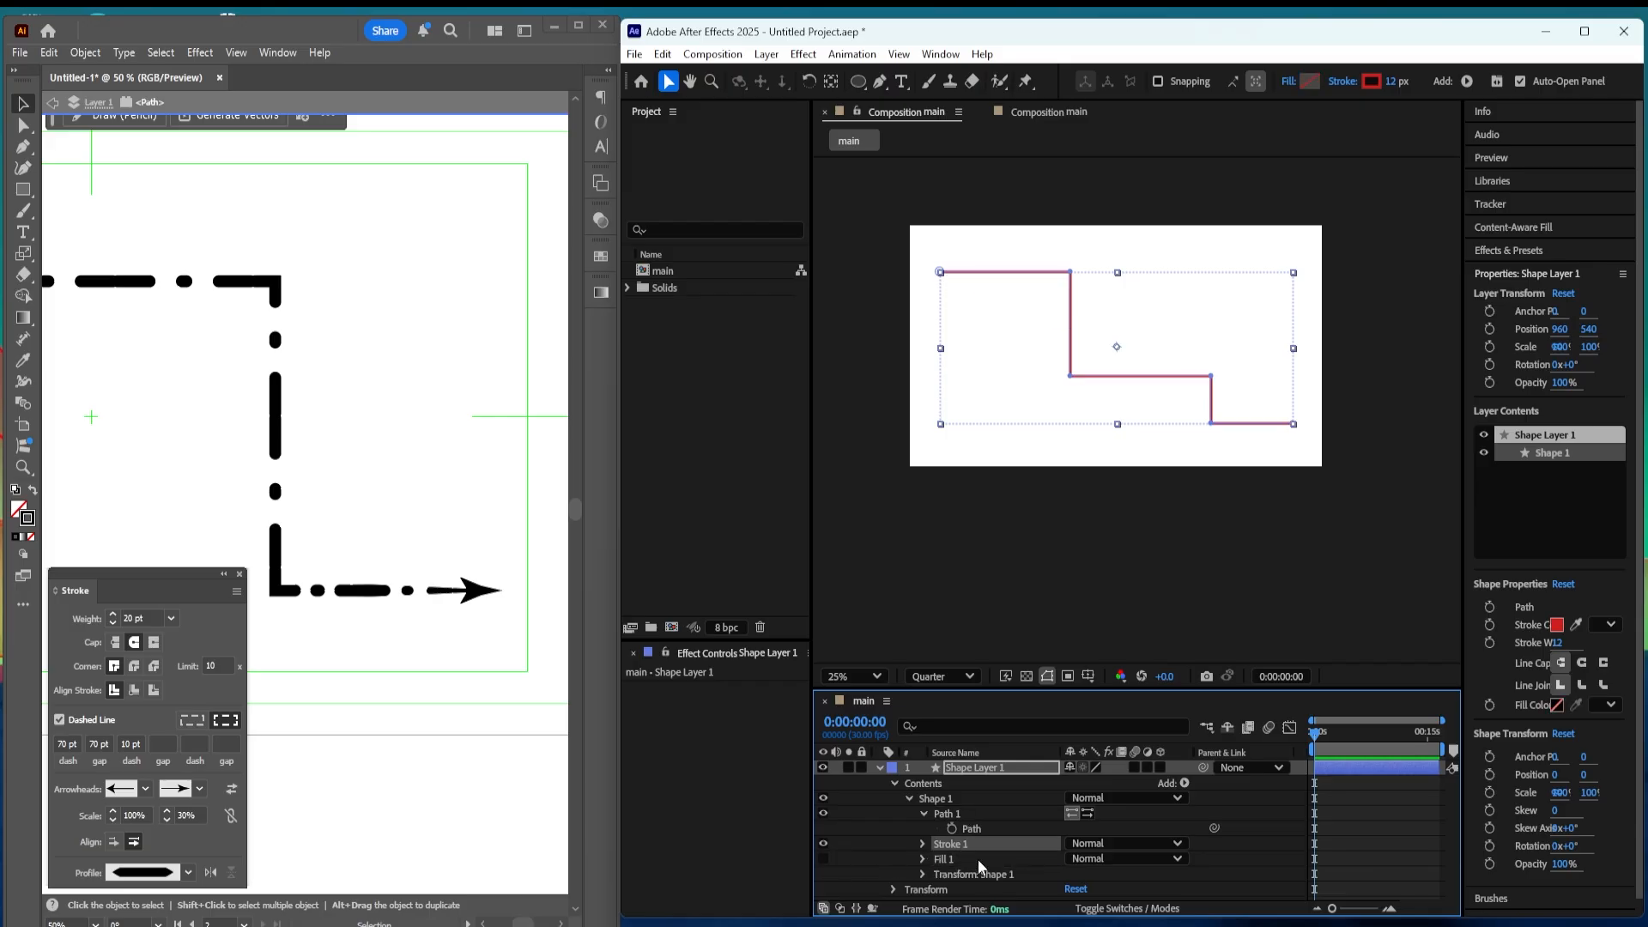
{"action": "left_click", "coordinate": [956, 864]}
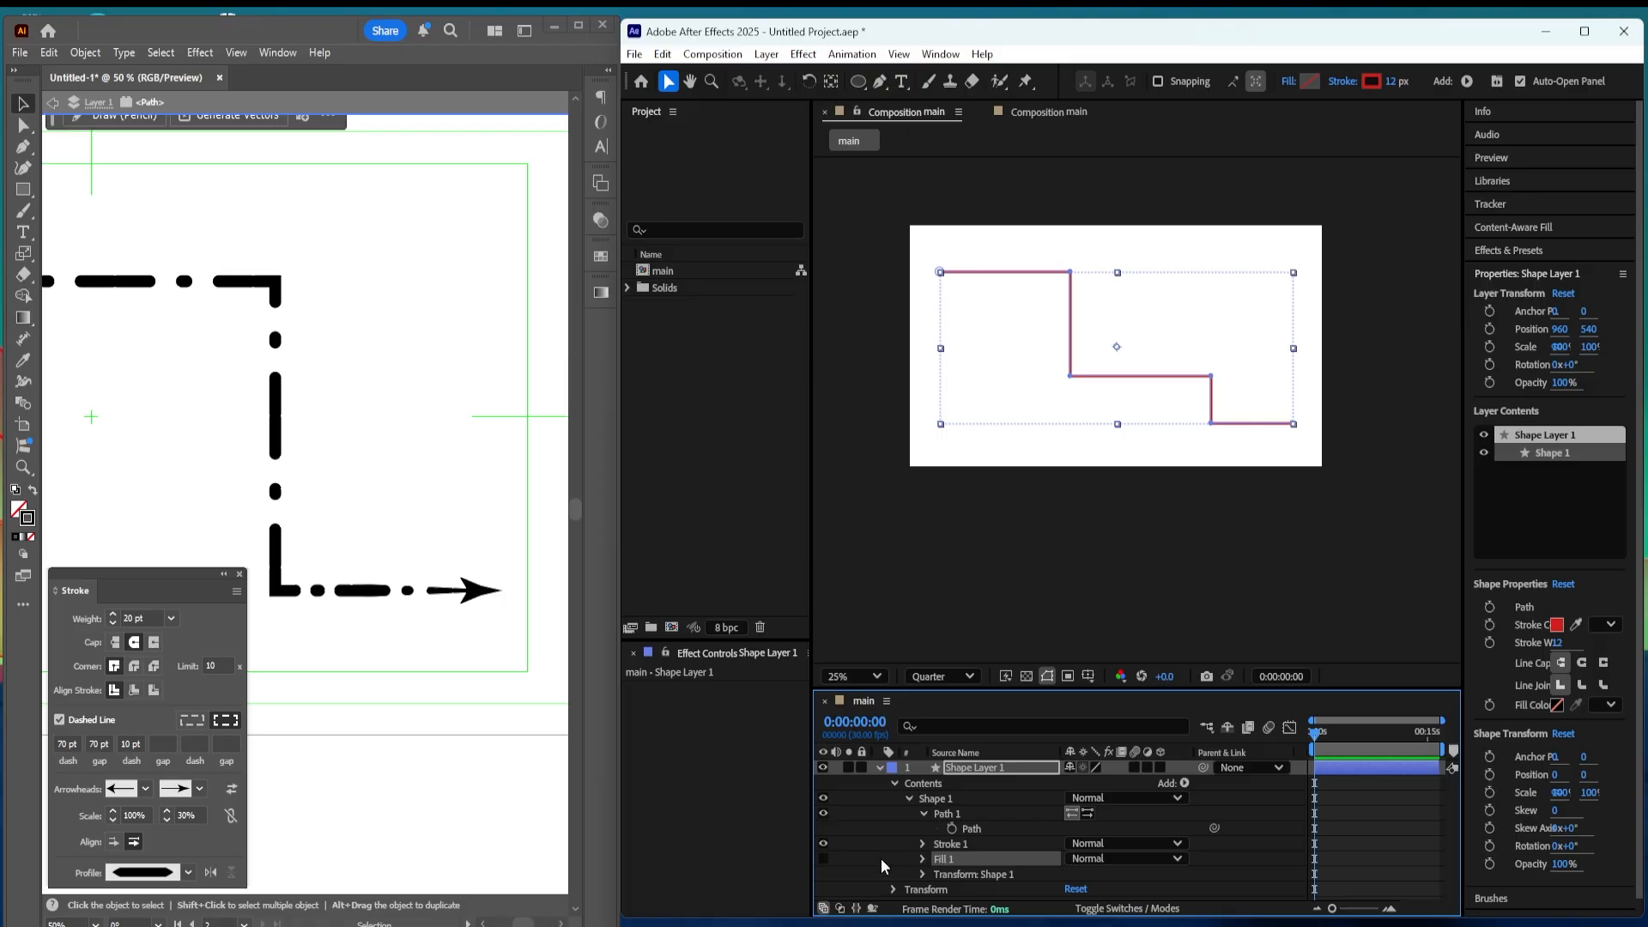
Step: Expand the properties of Stroke 1, enlarge the timeline area to fit them, and bring the whole stepped path back into view
{"action": "left_click", "coordinate": [944, 845]}
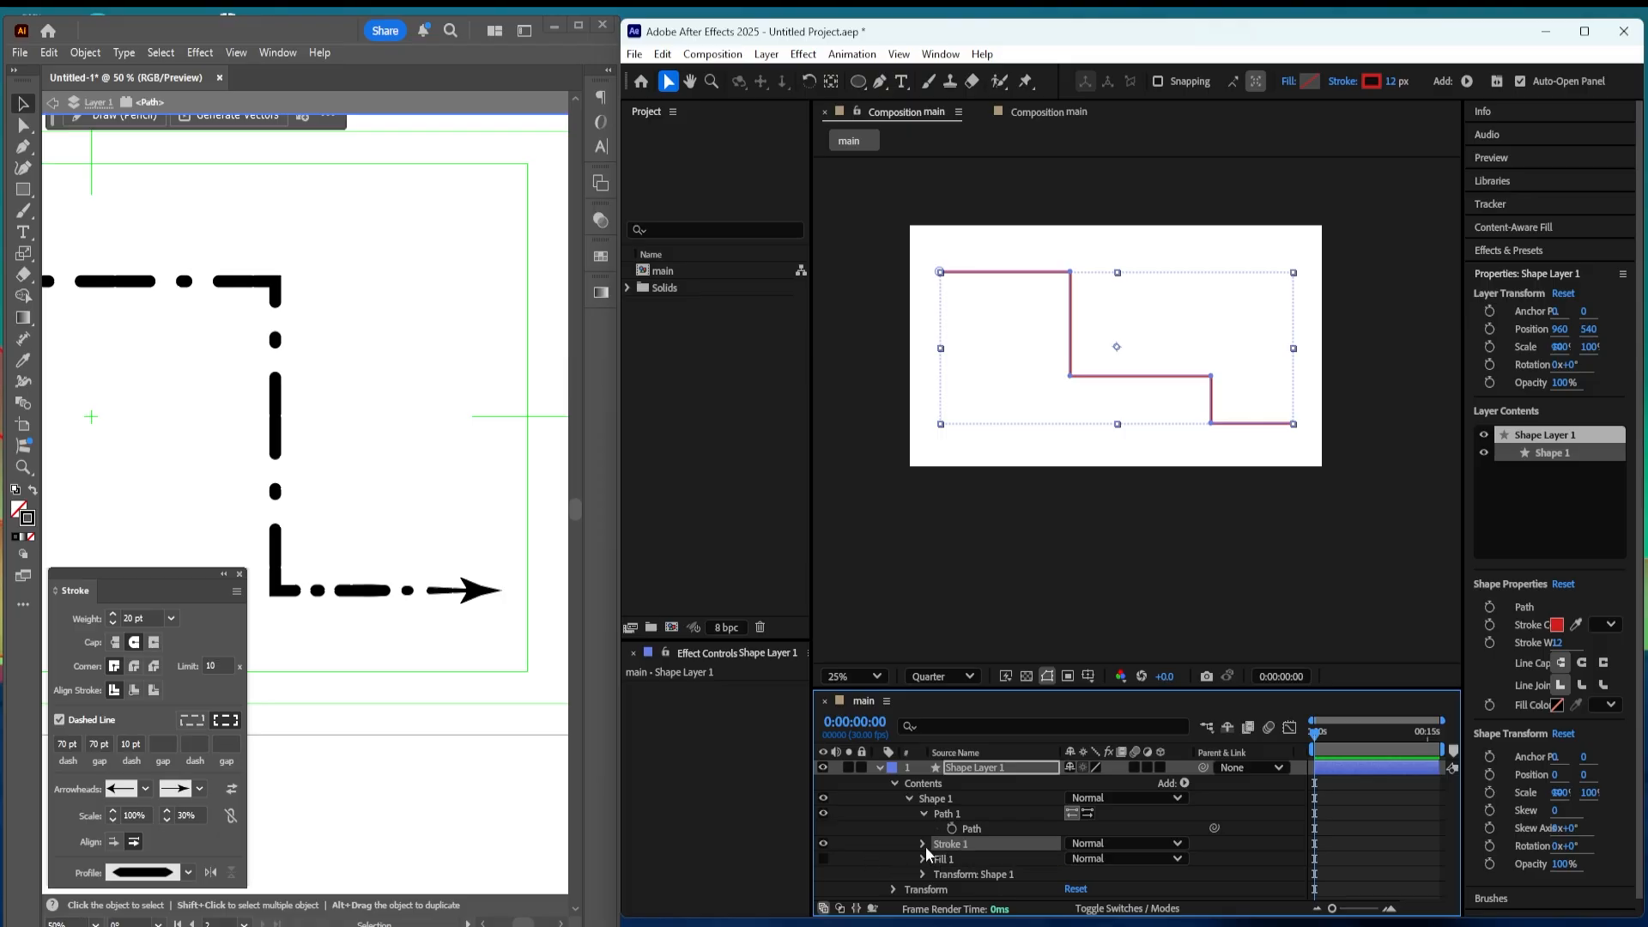
{"action": "left_click", "coordinate": [923, 844]}
{"action": "scroll", "coordinate": [1121, 826], "scroll_direction": "down", "scroll_amount": 1}
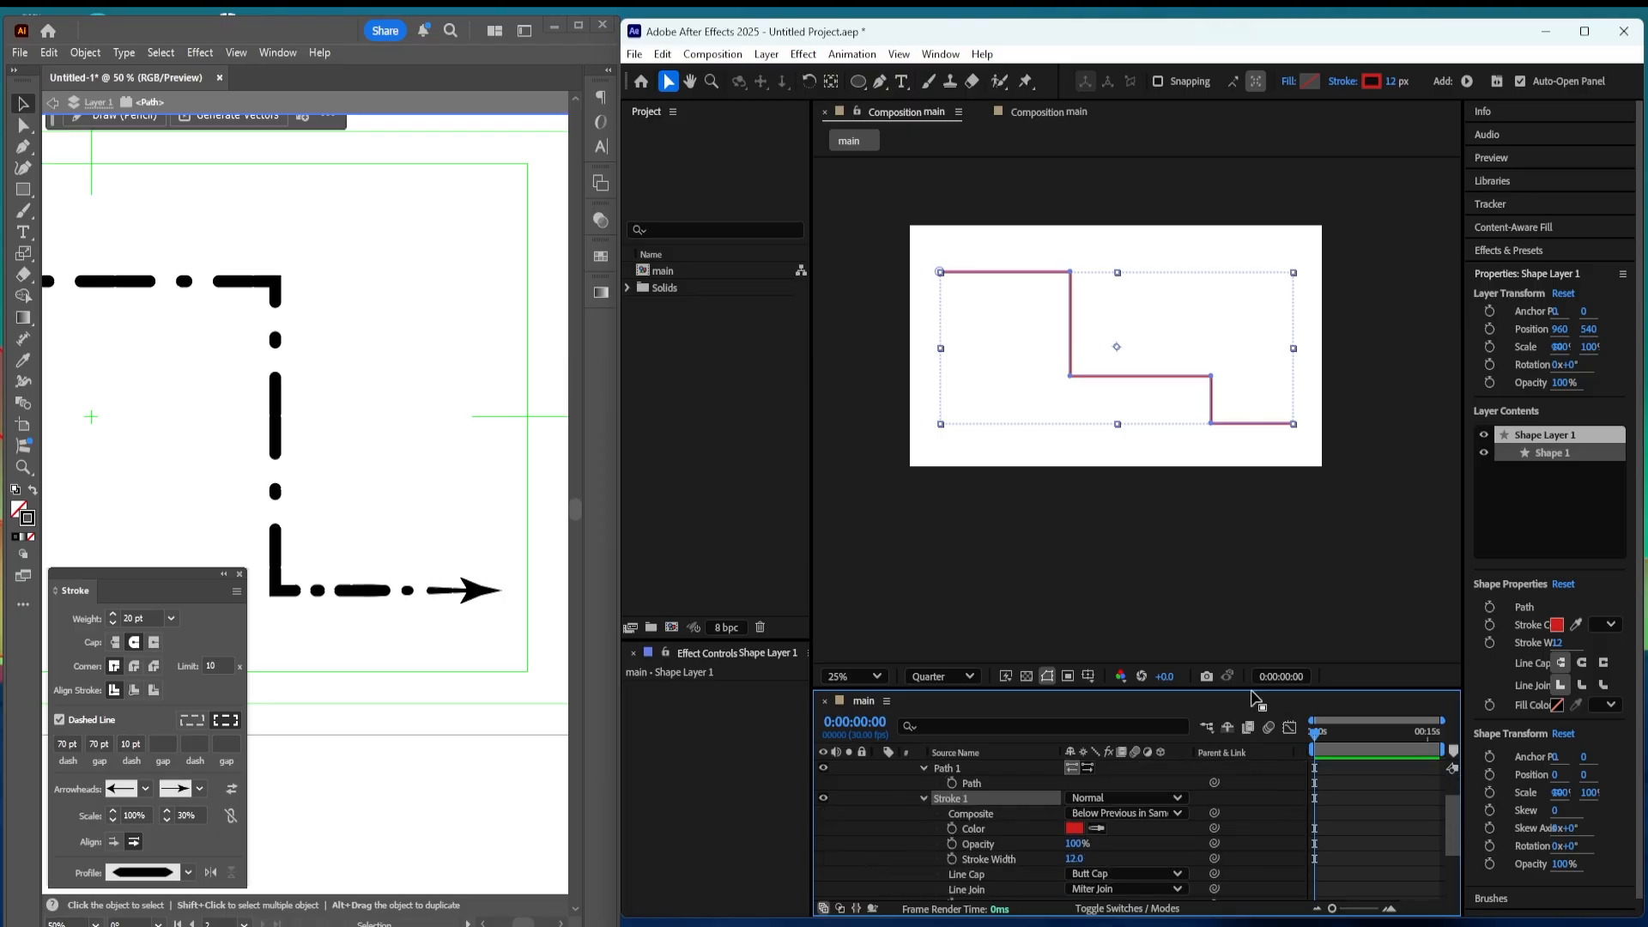
{"action": "left_click_drag", "start_coordinate": [1258, 691], "coordinate": [1236, 454]}
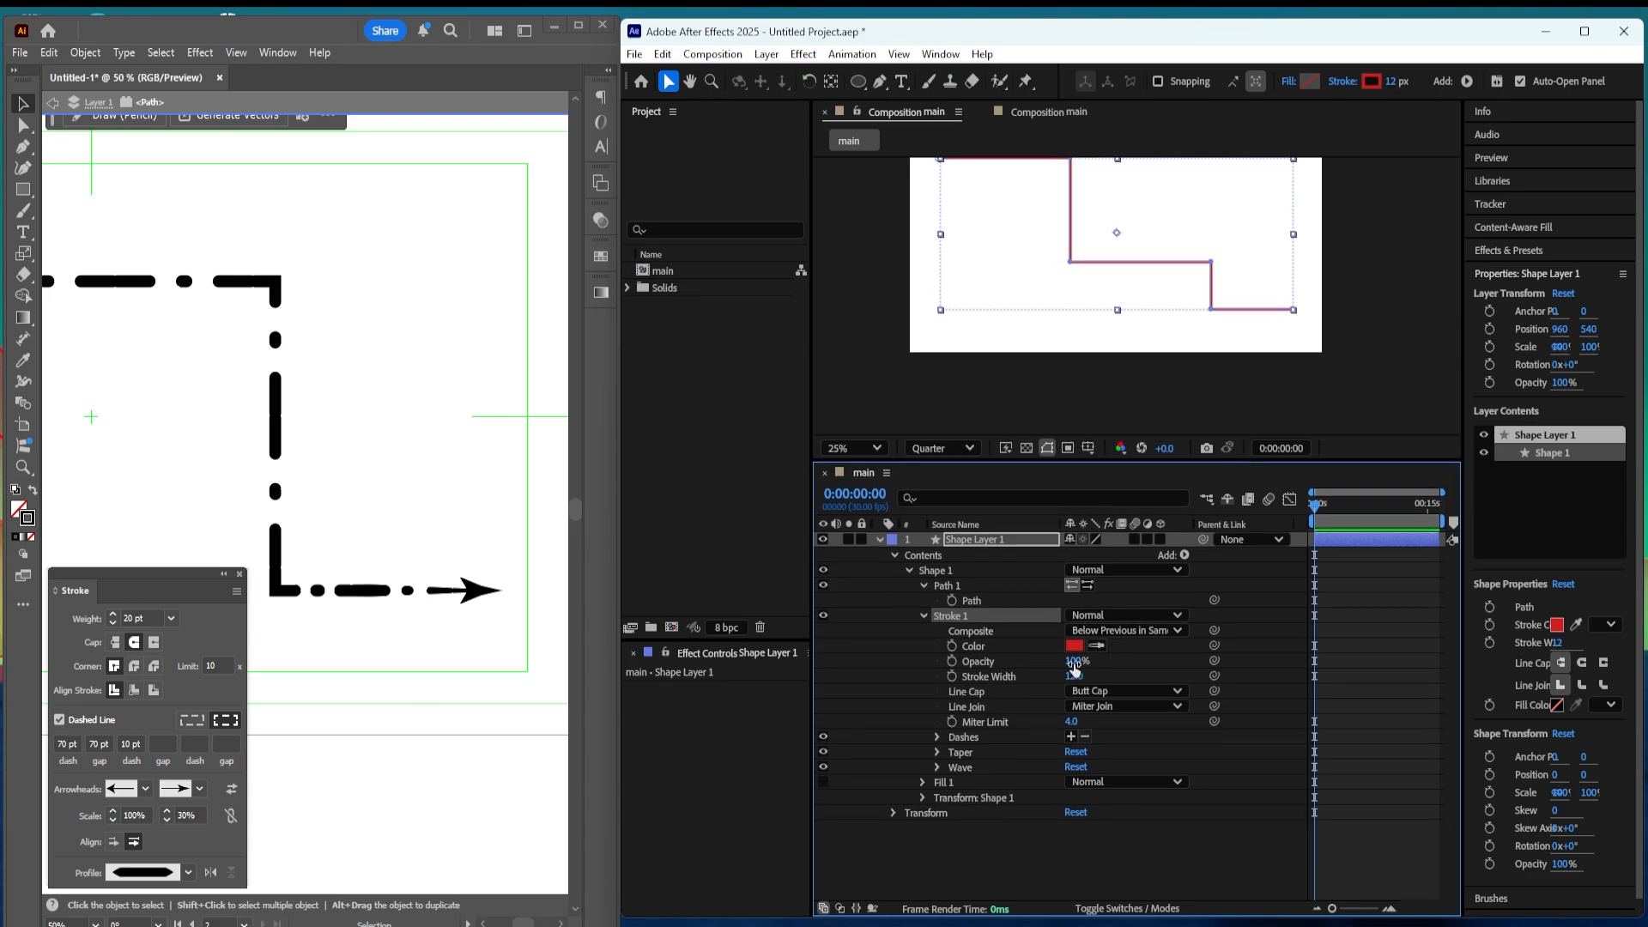
{"action": "left_click", "coordinate": [1361, 315]}
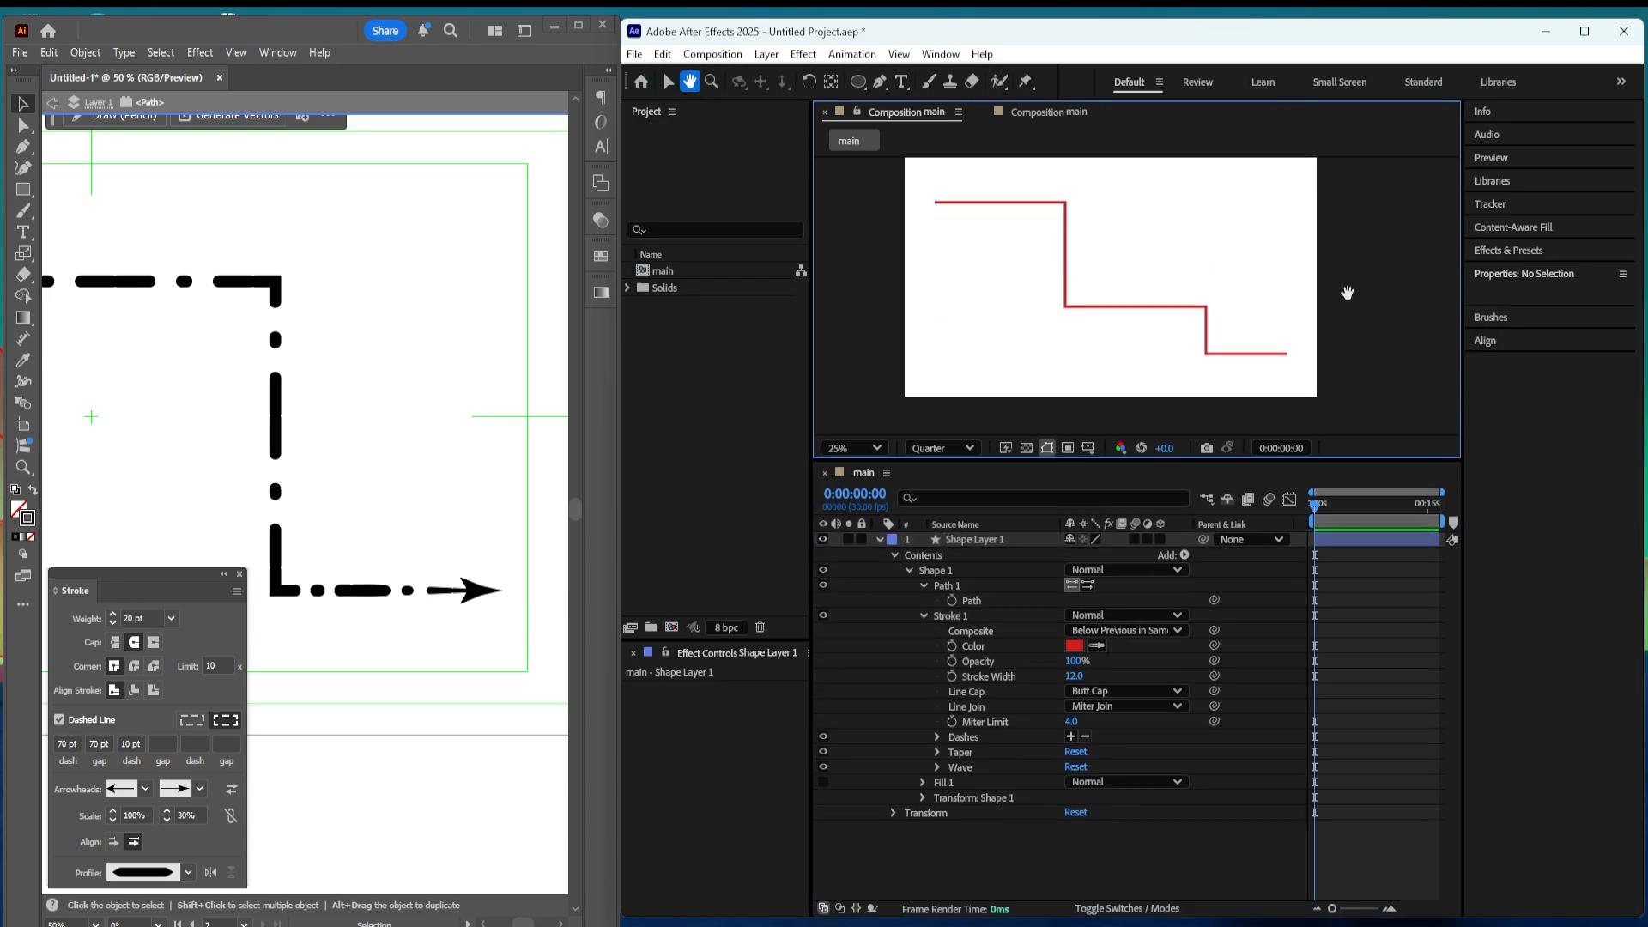
Step: Set the Stroke Width of Stroke 1 on the stepped shape to 20
{"action": "left_click", "coordinate": [1076, 675]}
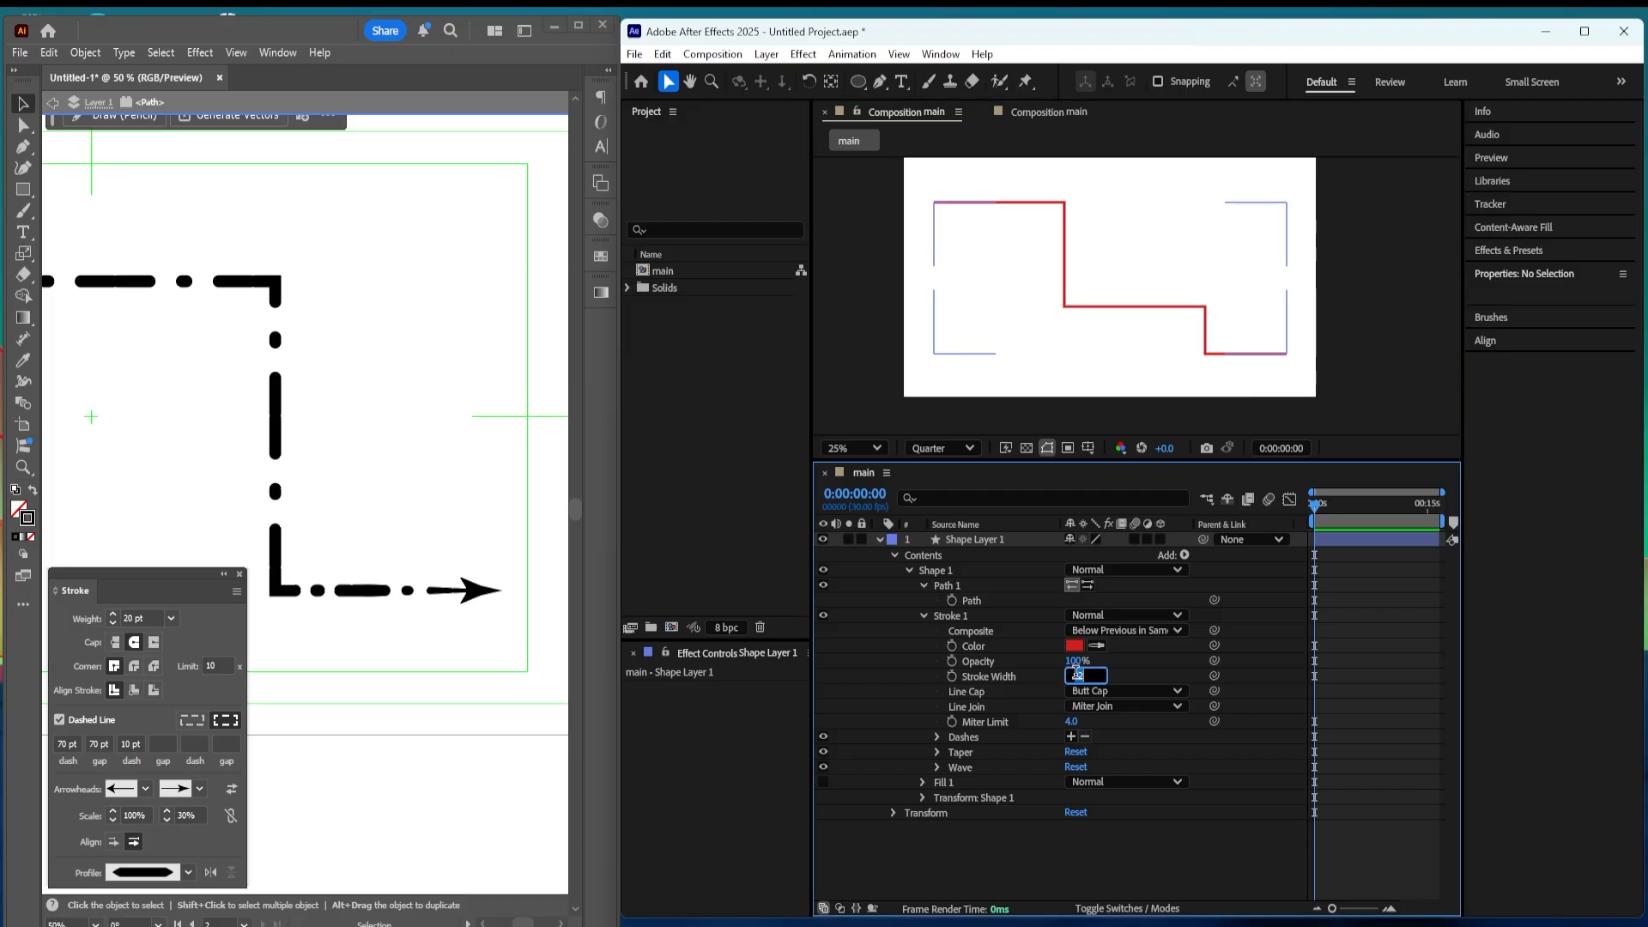
{"action": "type", "text": "20"}
{"action": "key", "text": "Return"}
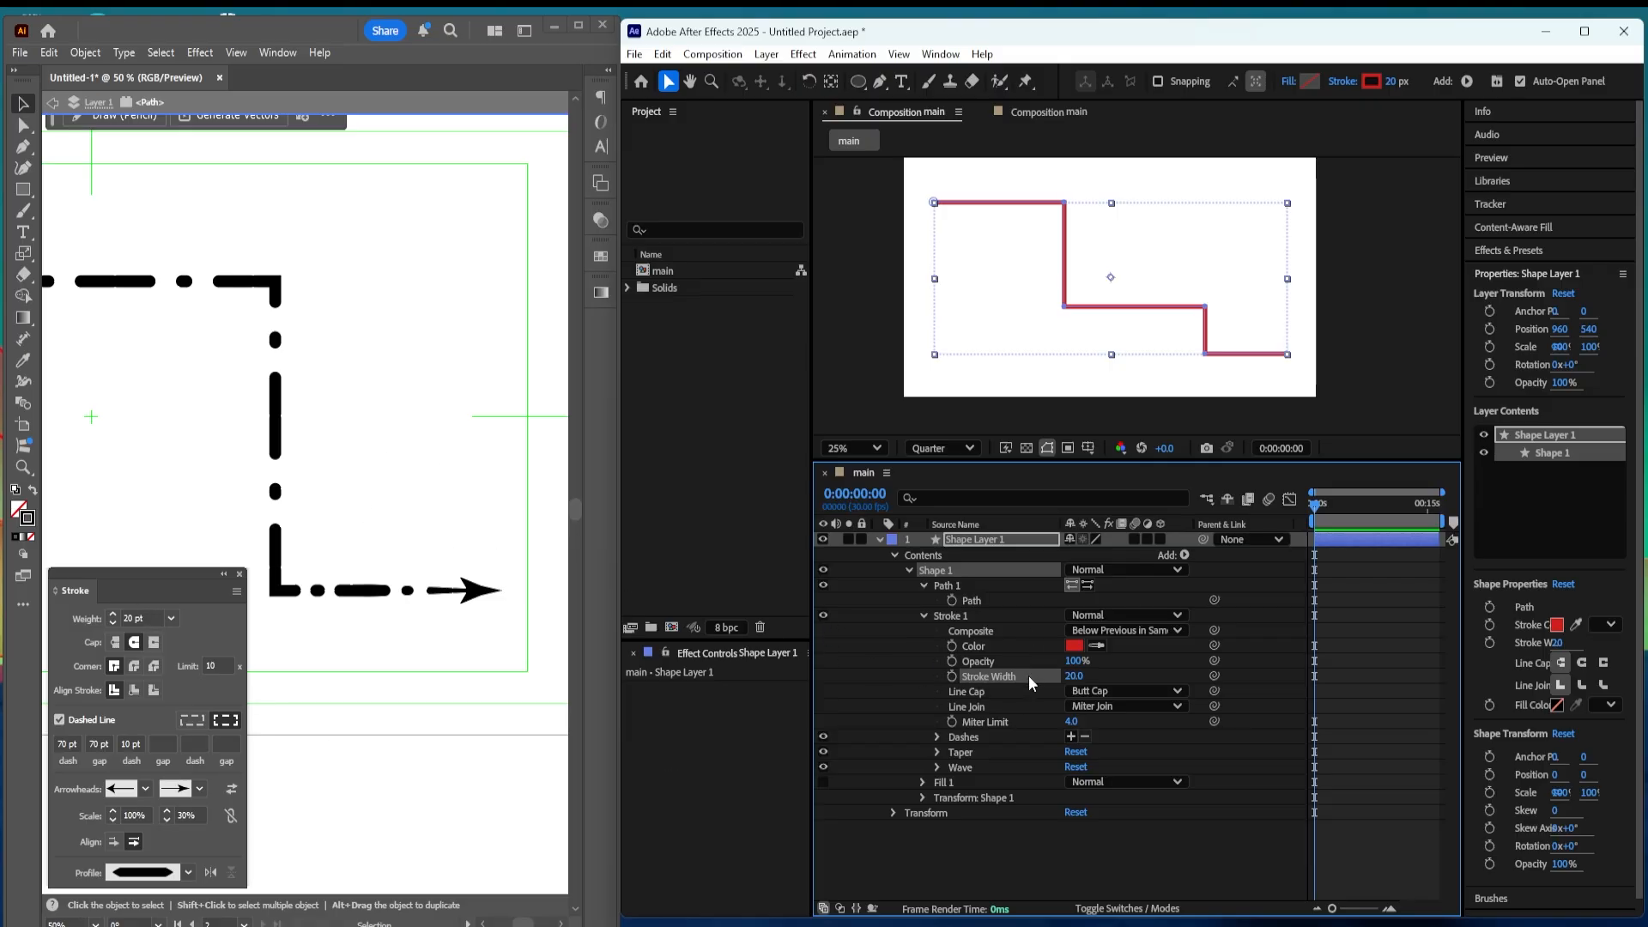
Step: Give Stroke 1 a Round Cap as its line cap and a Round Join as its line join
{"action": "left_click", "coordinate": [1142, 691]}
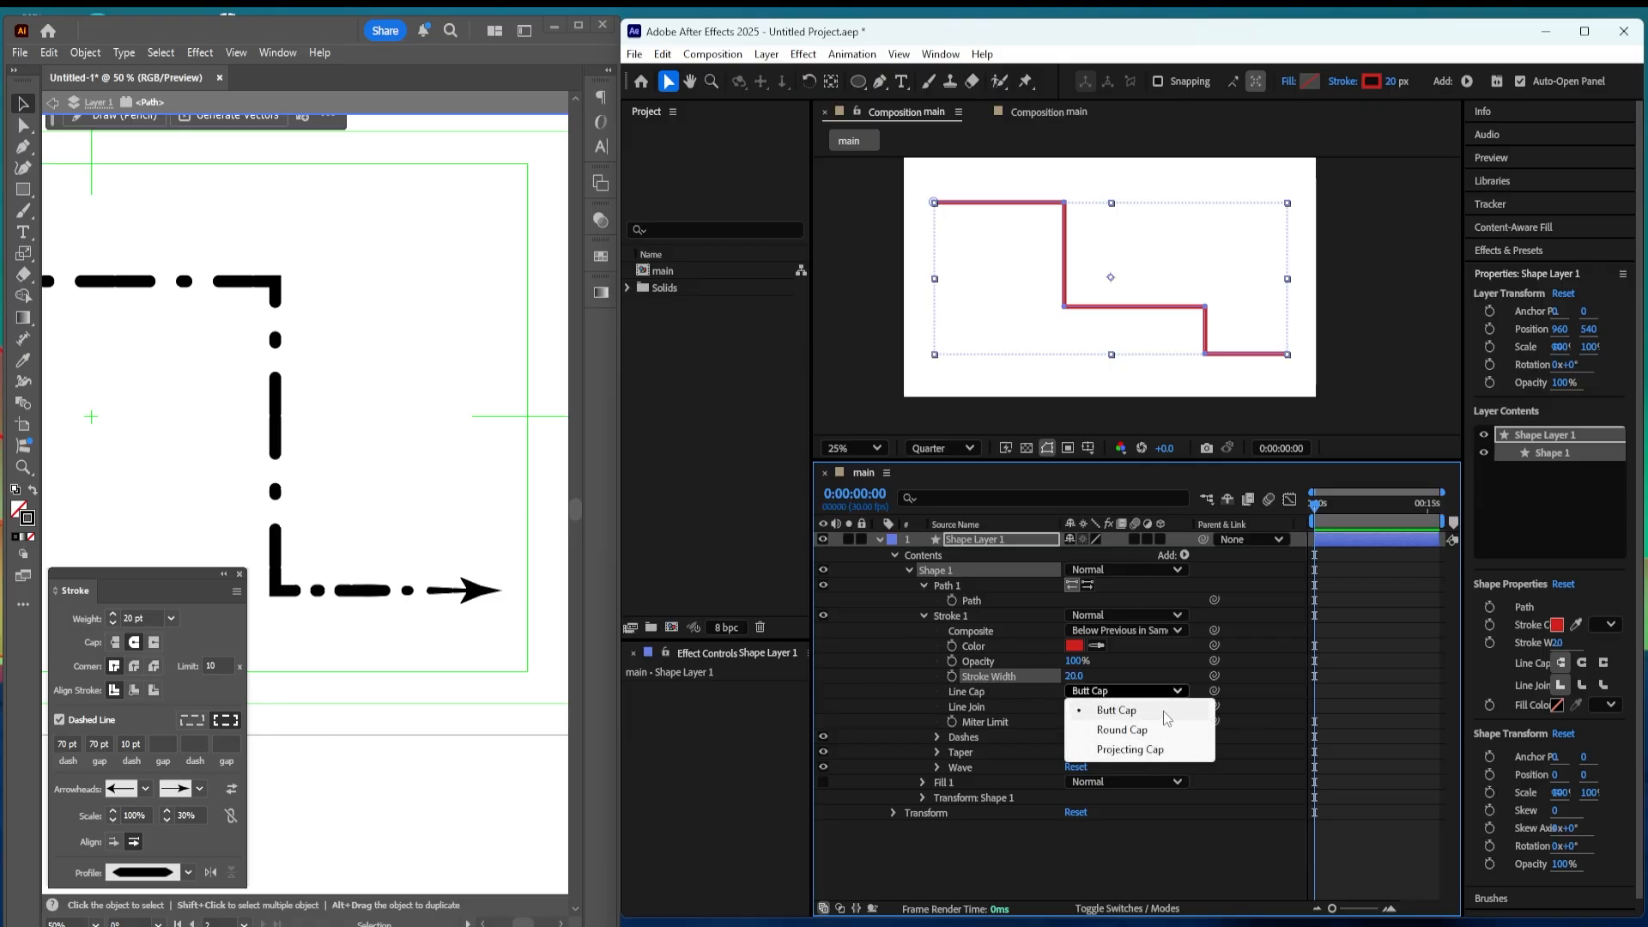
{"action": "left_click", "coordinate": [1146, 729]}
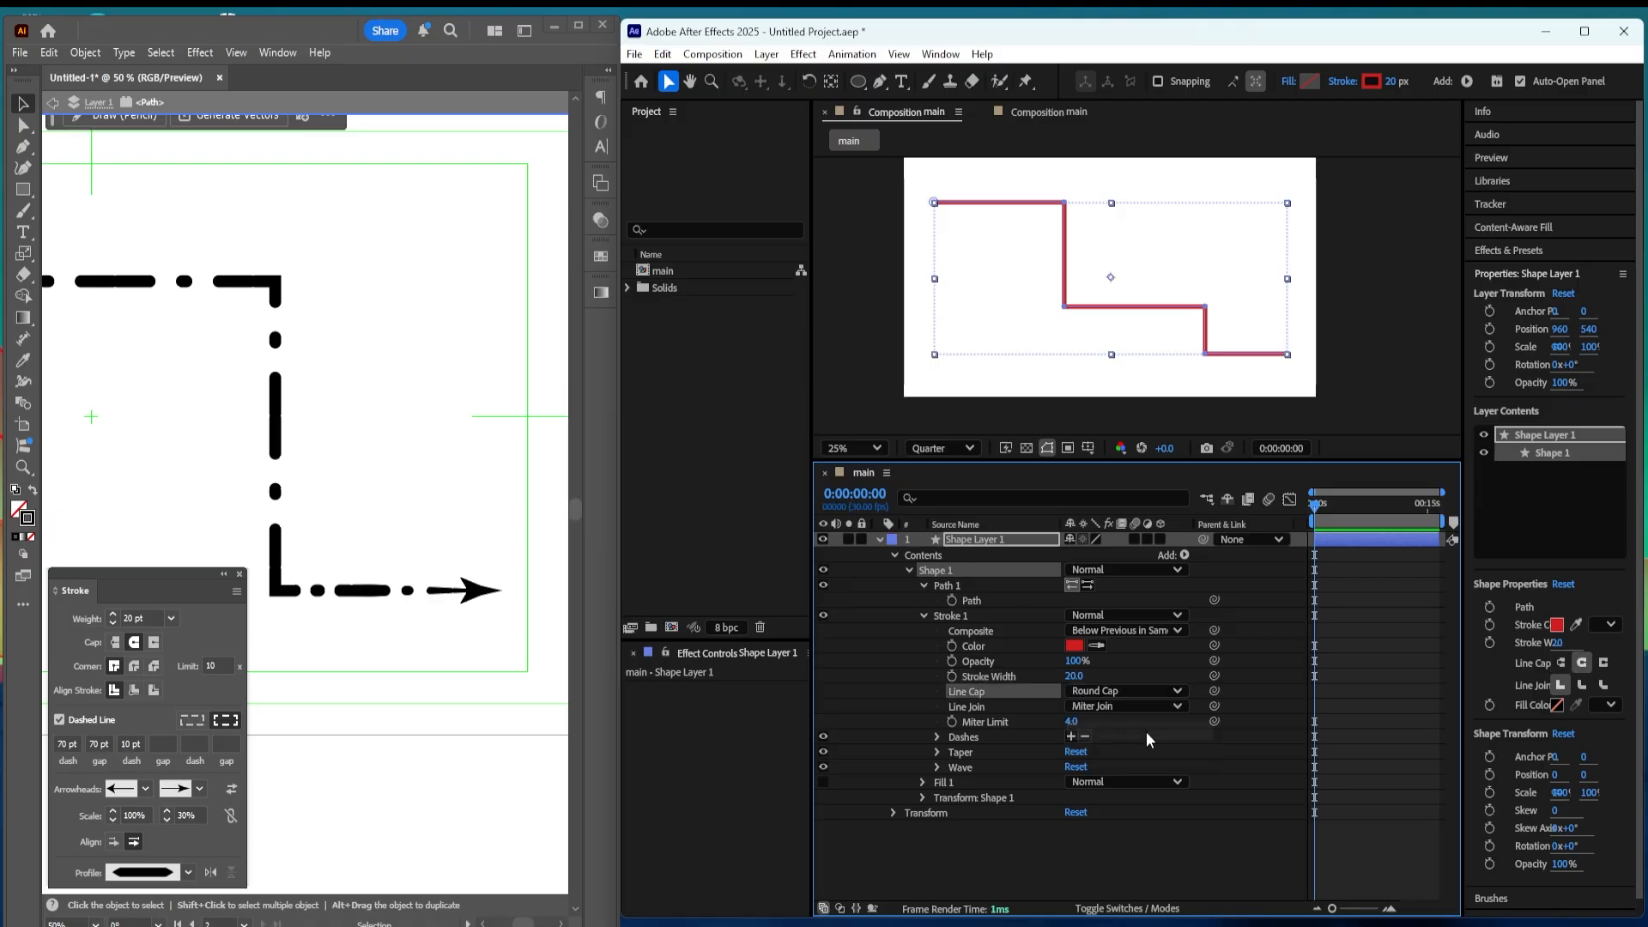
{"action": "left_click", "coordinate": [1286, 752]}
{"action": "left_click", "coordinate": [1124, 706]}
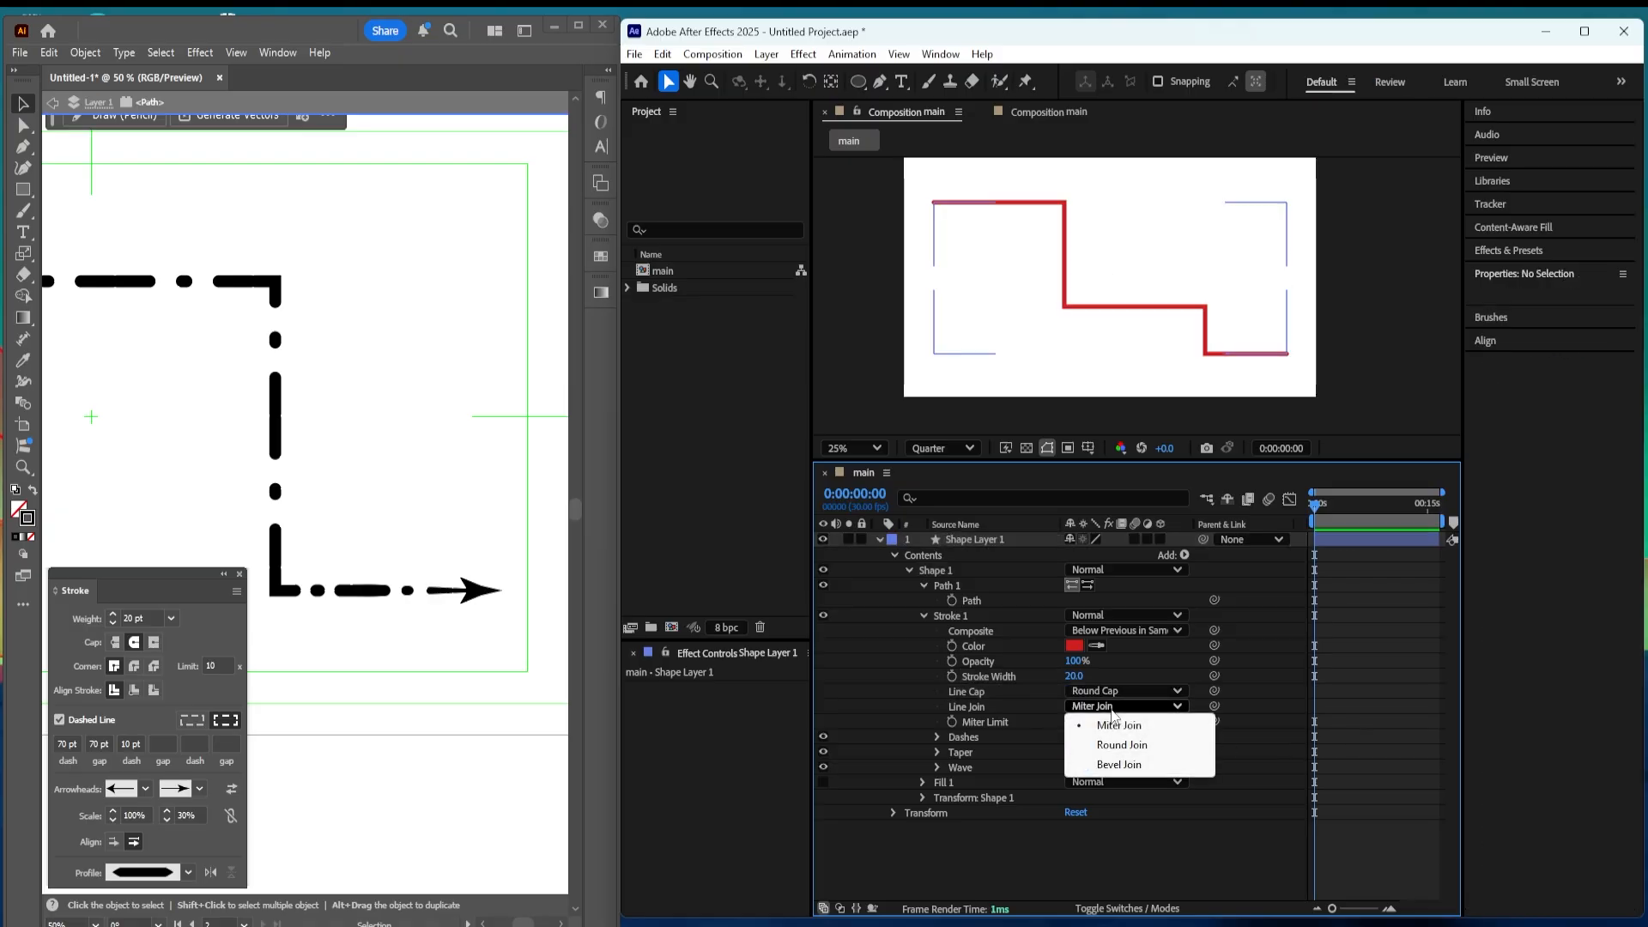
{"action": "left_click", "coordinate": [1125, 745]}
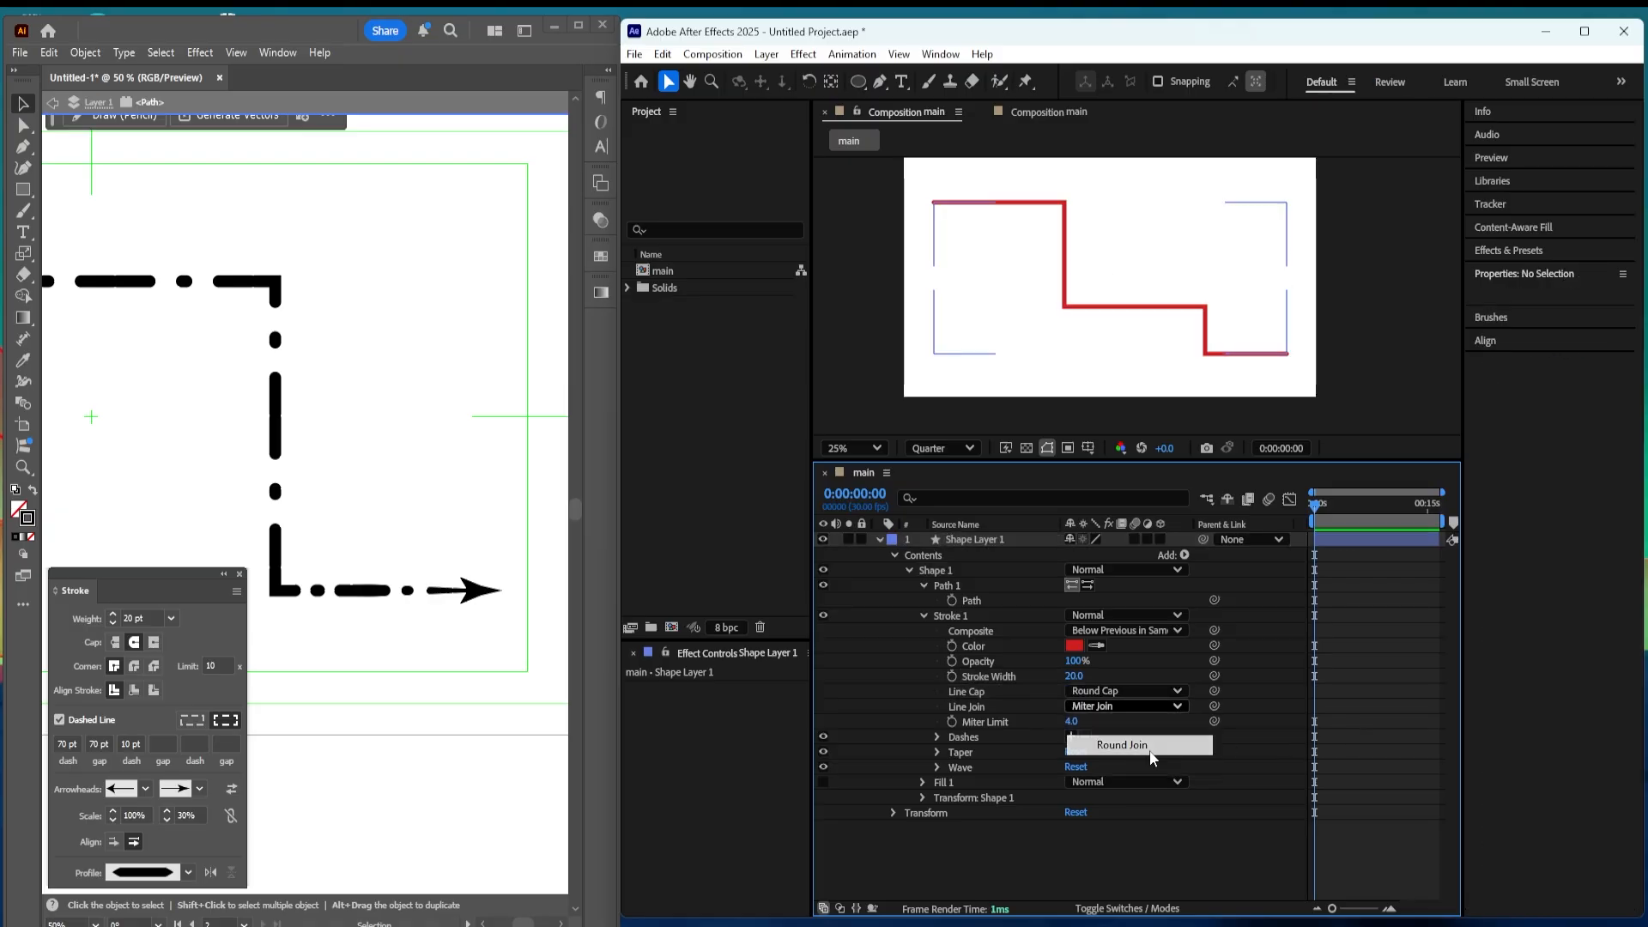
{"action": "left_click", "coordinate": [1356, 689]}
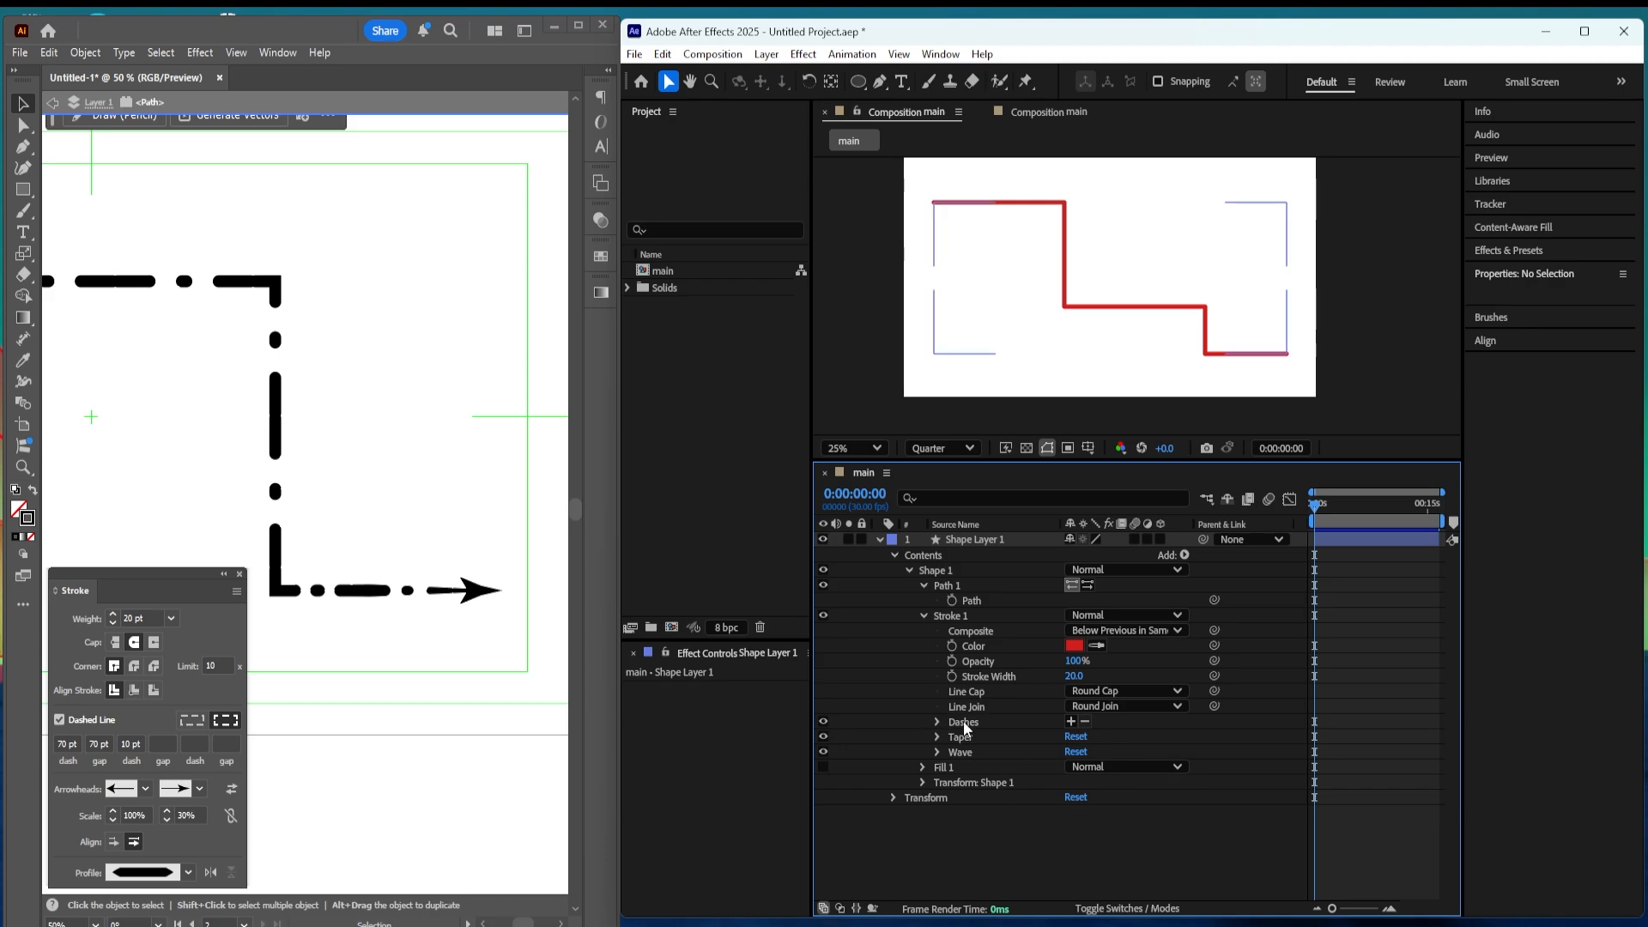
Step: Expand the Dashes of Stroke 1, add a dash and set its length to 45
{"action": "left_click", "coordinate": [961, 747]}
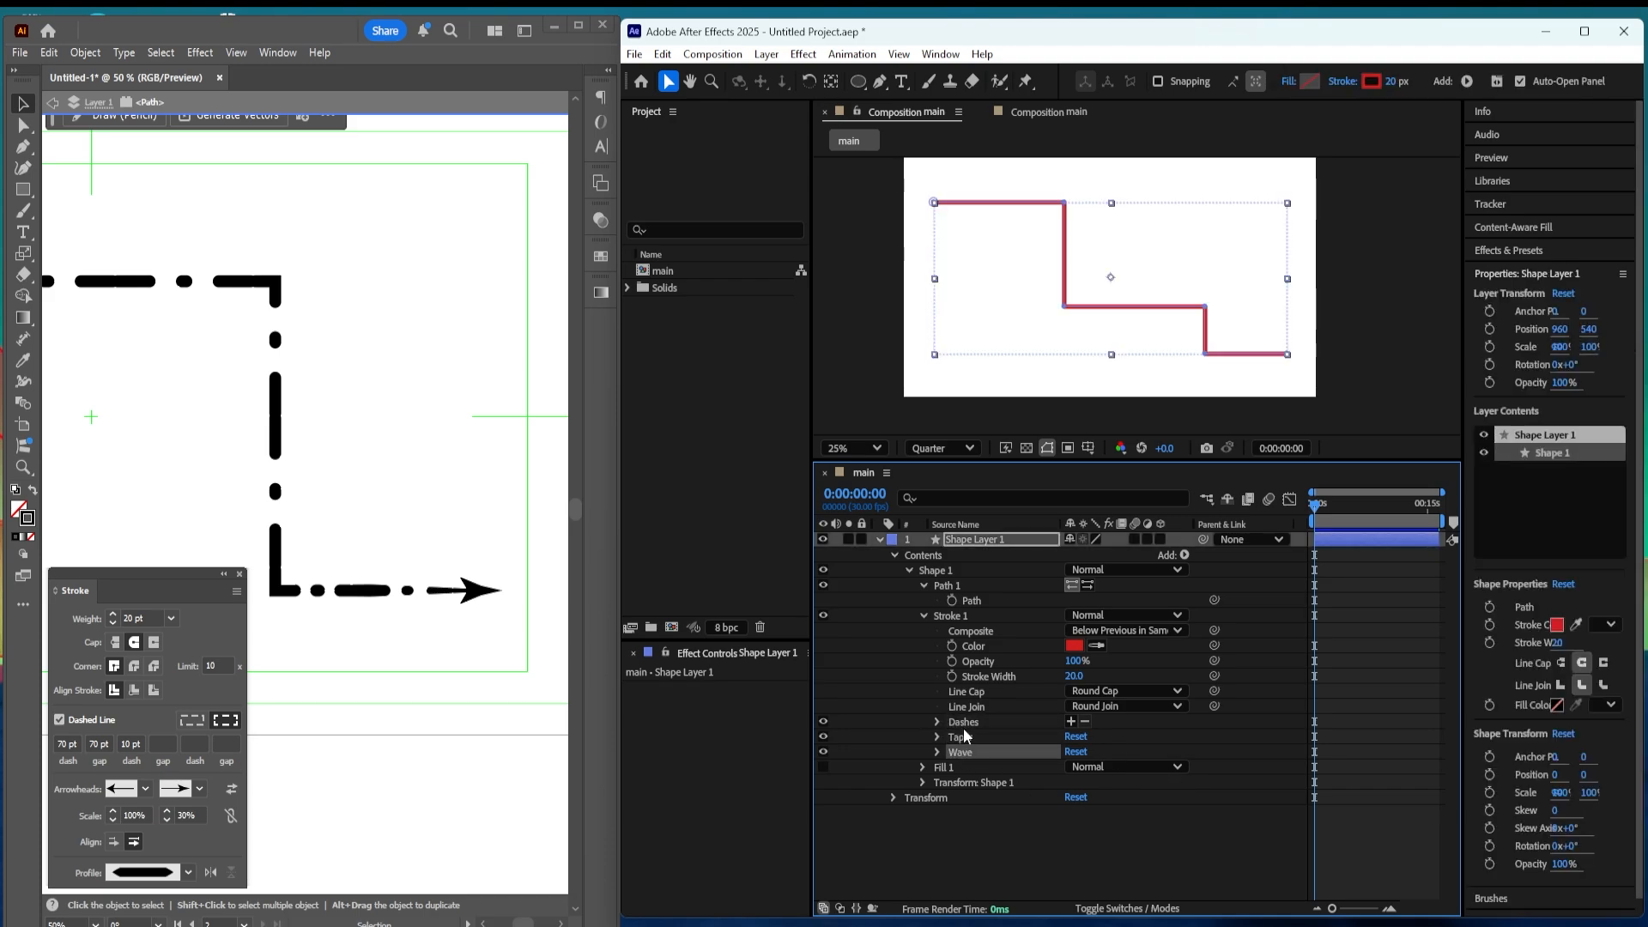
{"action": "left_click", "coordinate": [965, 722]}
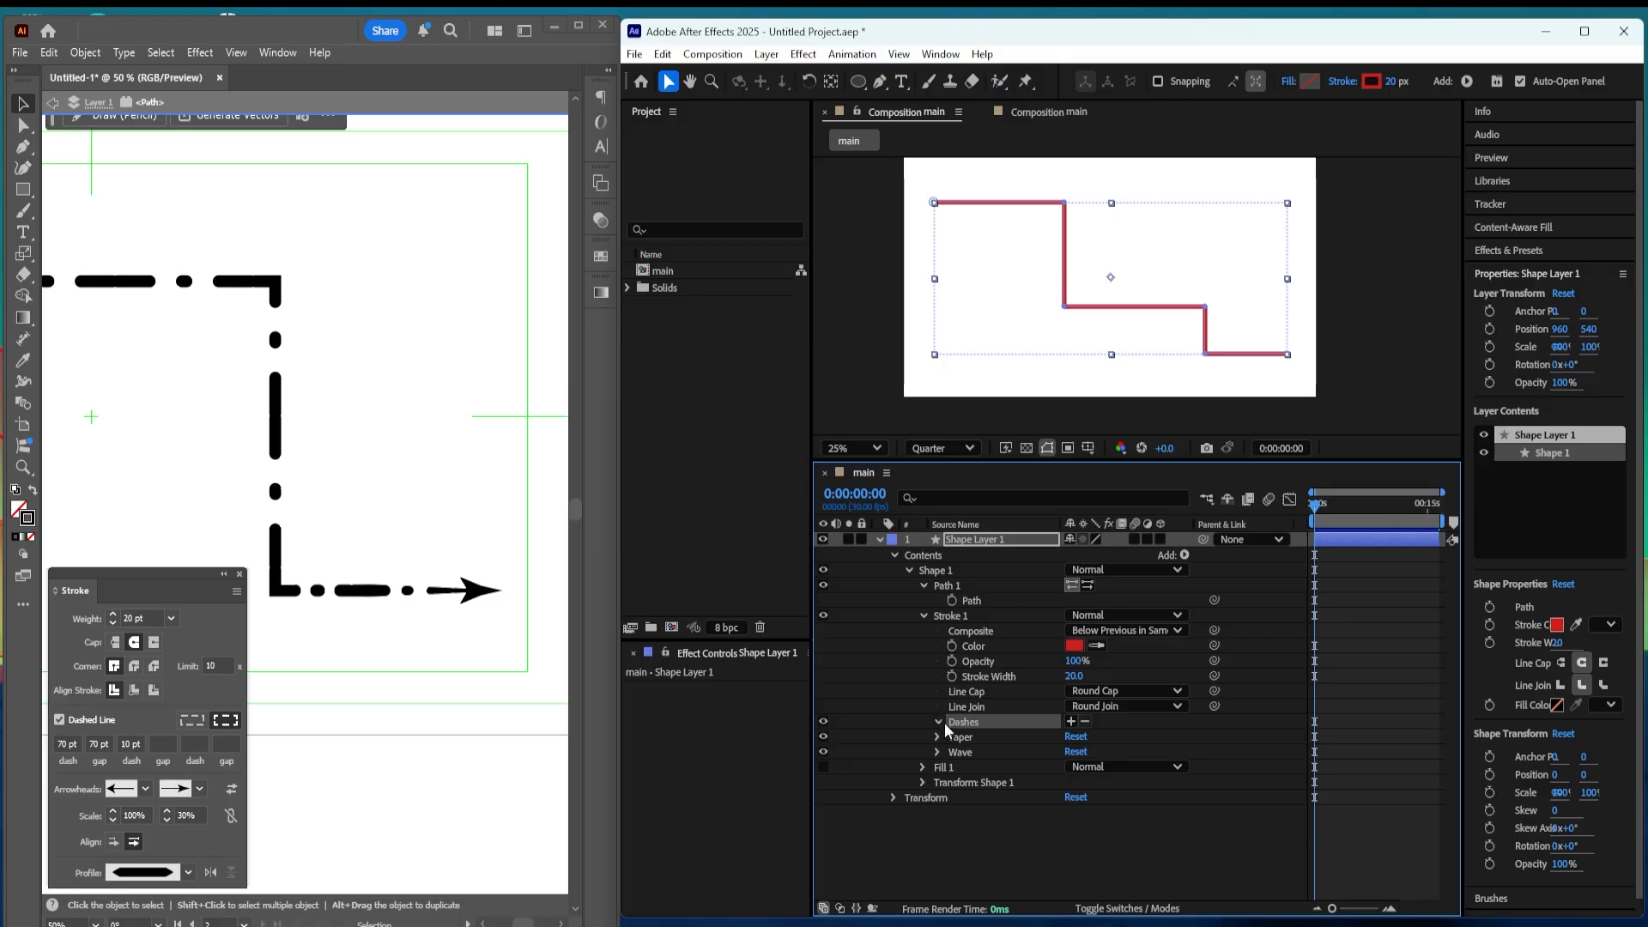
{"action": "left_click", "coordinate": [1122, 734]}
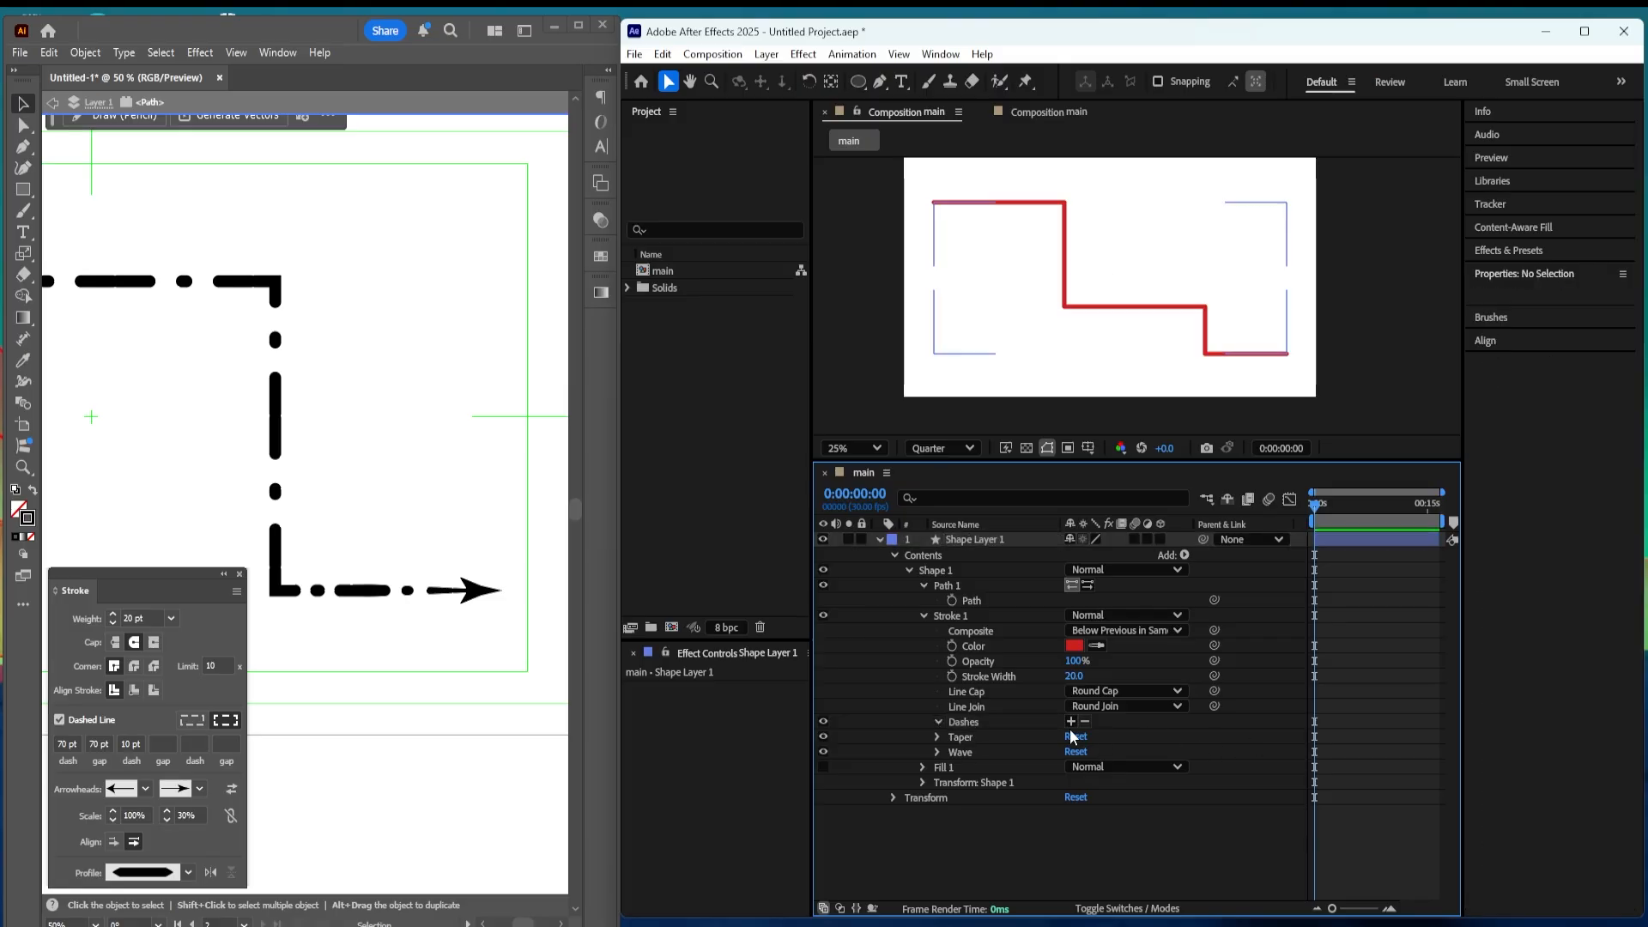
{"action": "left_click", "coordinate": [987, 721]}
{"action": "left_click", "coordinate": [1071, 722]}
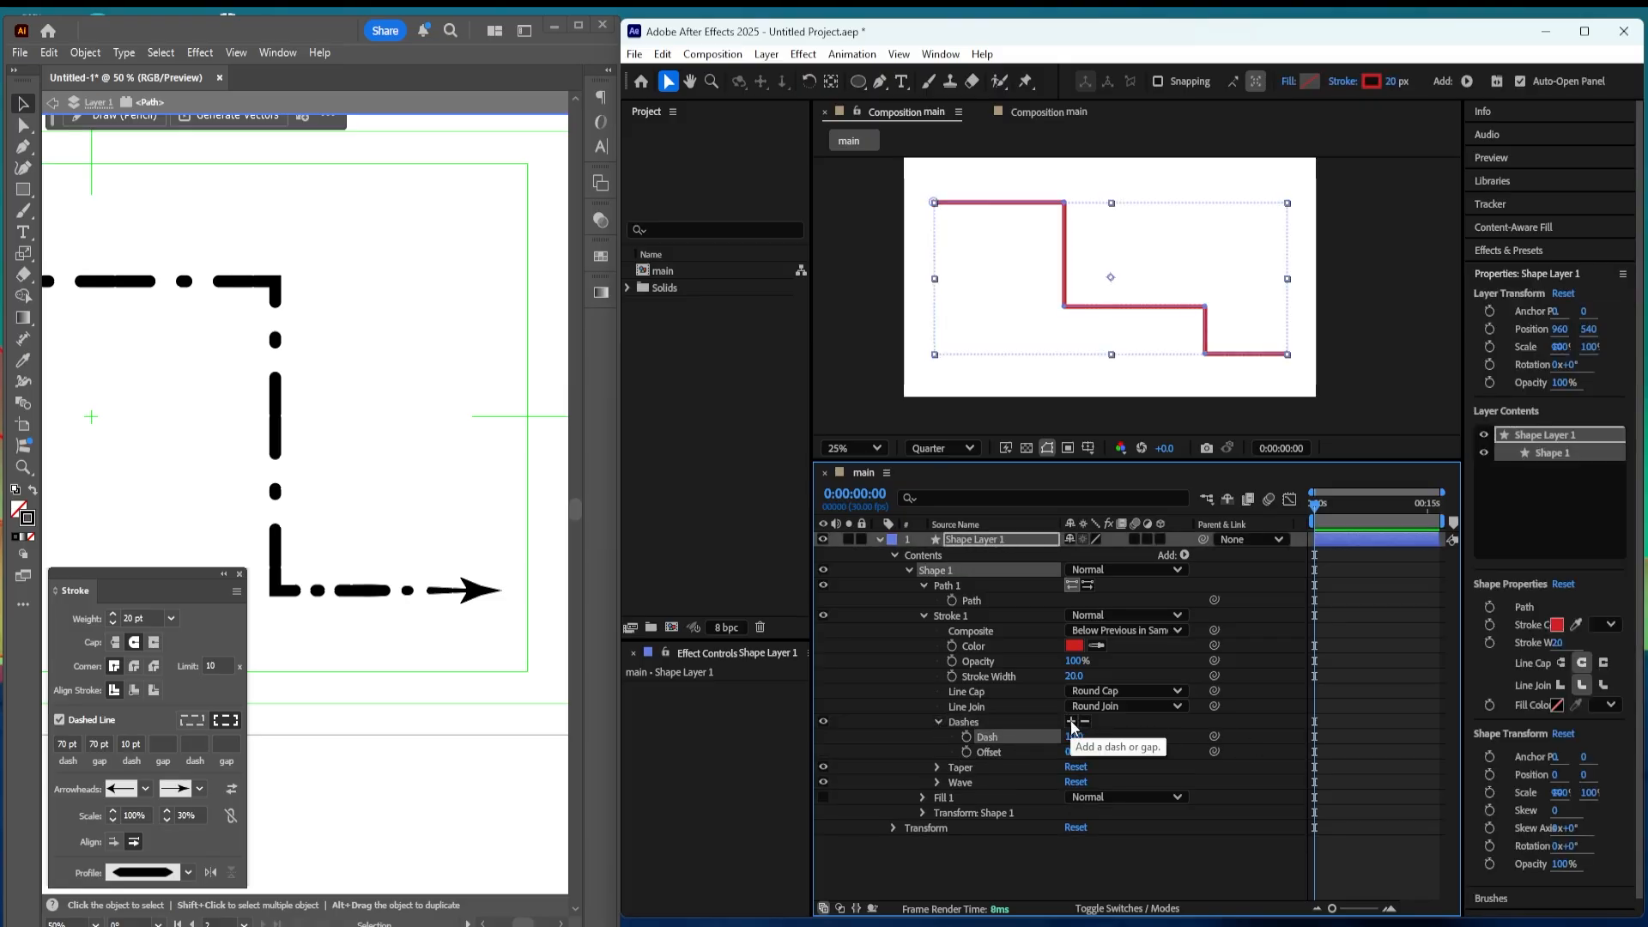
{"action": "left_click", "coordinate": [1255, 740]}
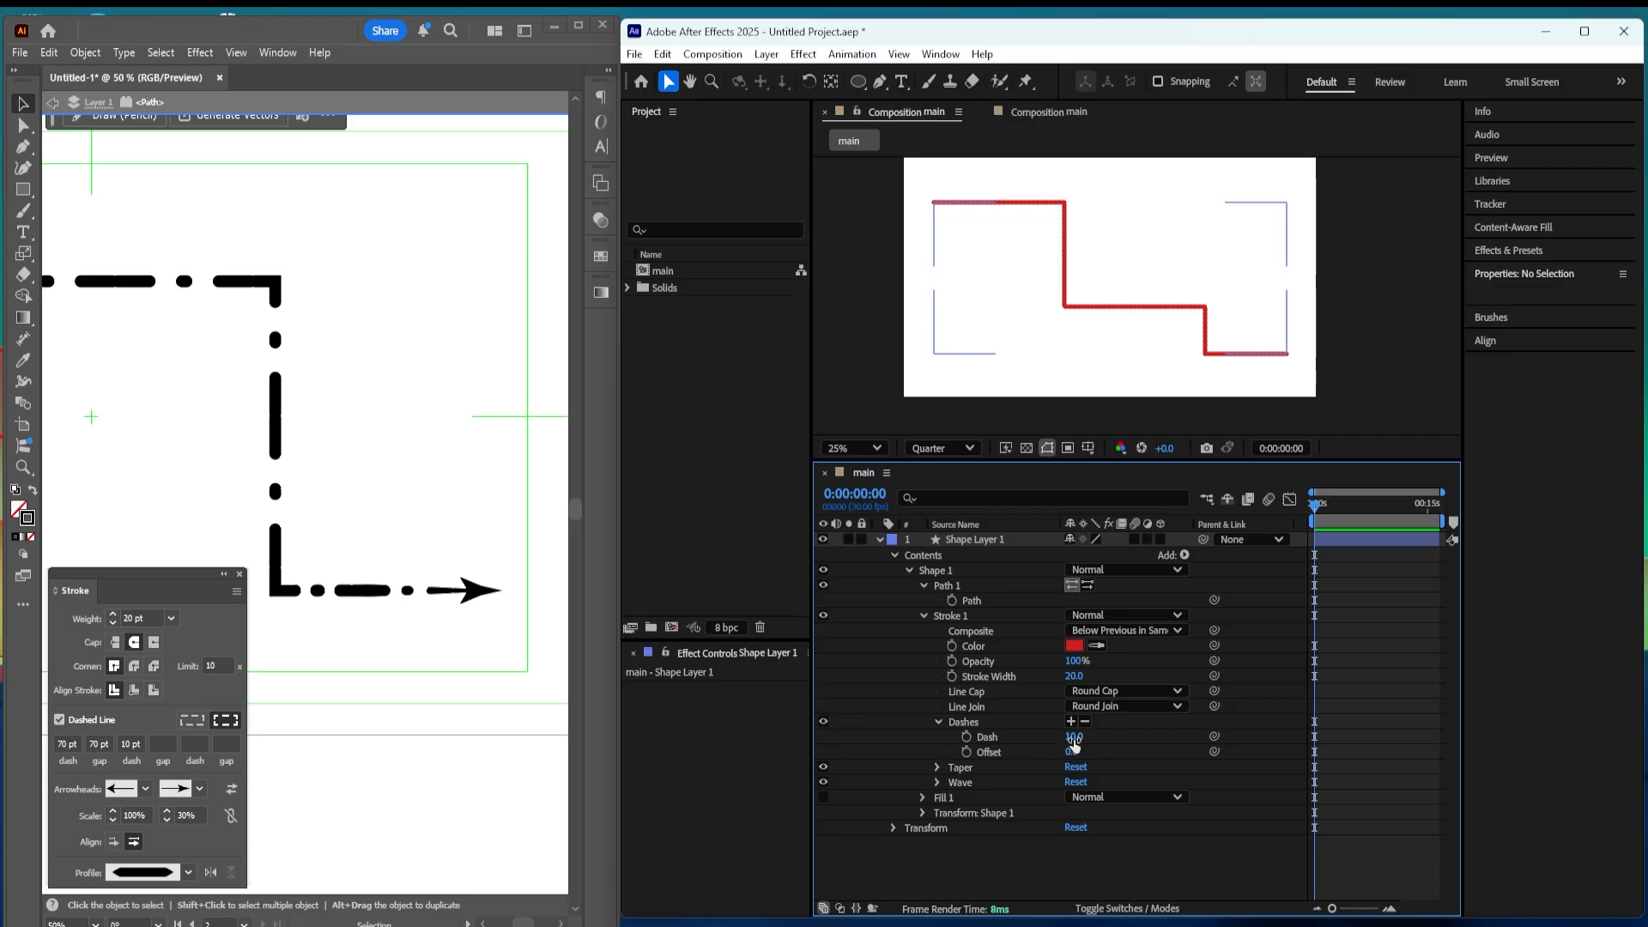
{"action": "left_click_drag", "start_coordinate": [1074, 736], "coordinate": [1155, 734]}
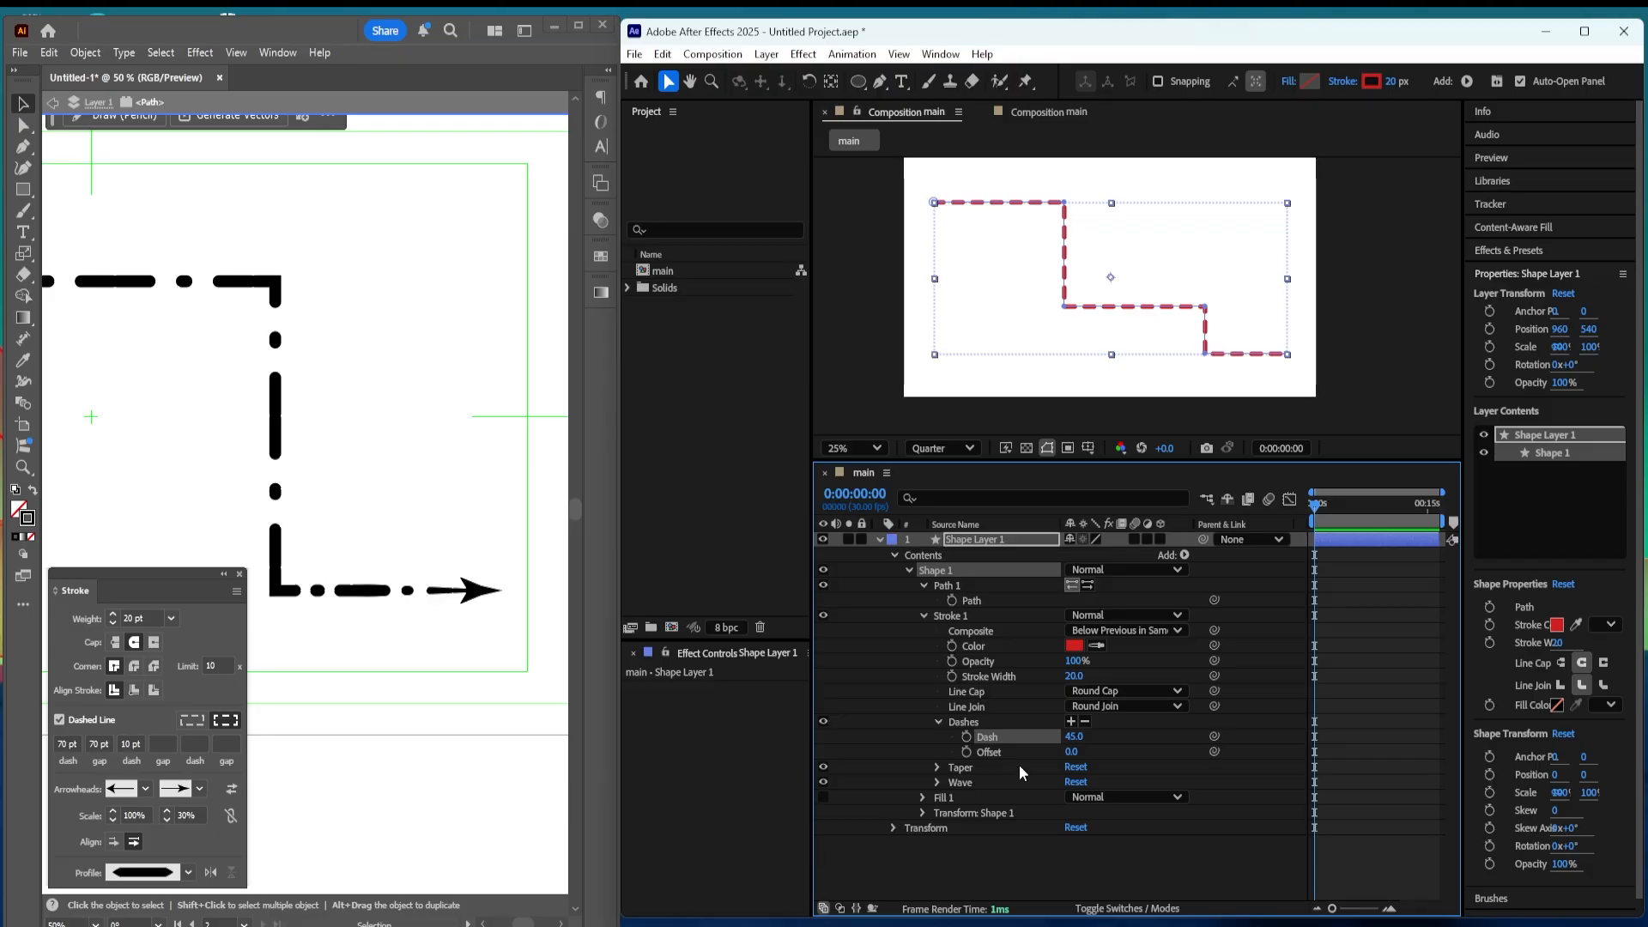
Step: Try sliding the dashes along the stepped path with the dash Offset, and return it to 0
{"action": "left_click", "coordinate": [991, 753]}
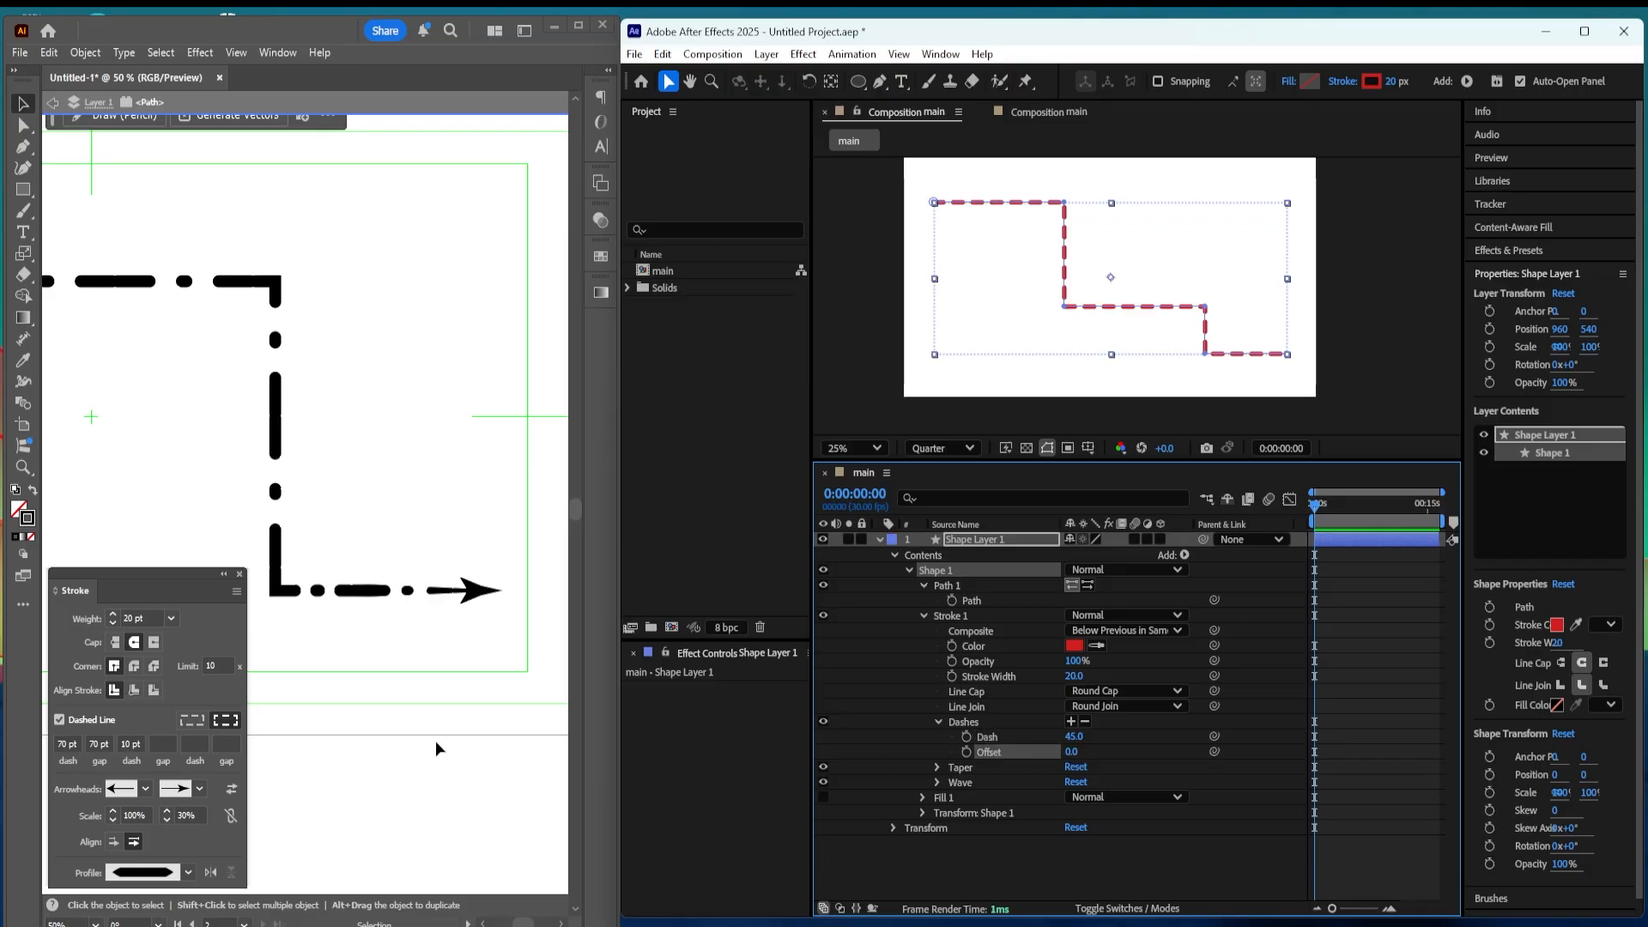
{"action": "left_click_drag", "start_coordinate": [1072, 754], "coordinate": [1374, 740]}
{"action": "left_click", "coordinate": [1364, 754]}
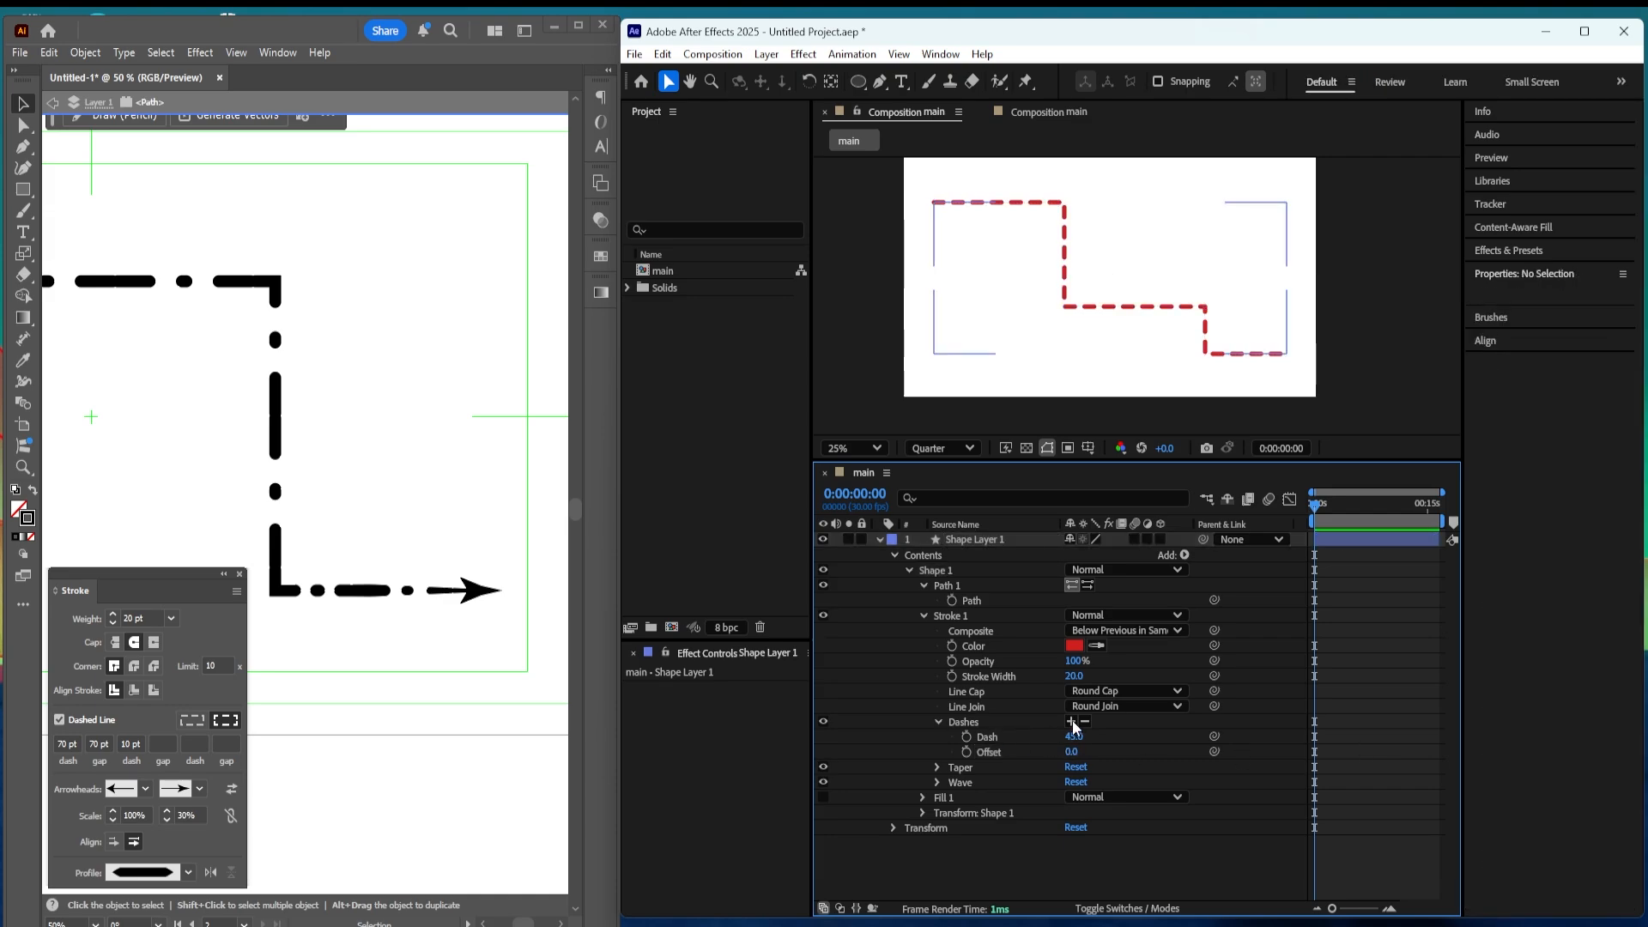
Step: Add a gap to the dash pattern of Stroke 1 and set it to 106
{"action": "left_click", "coordinate": [1072, 722]}
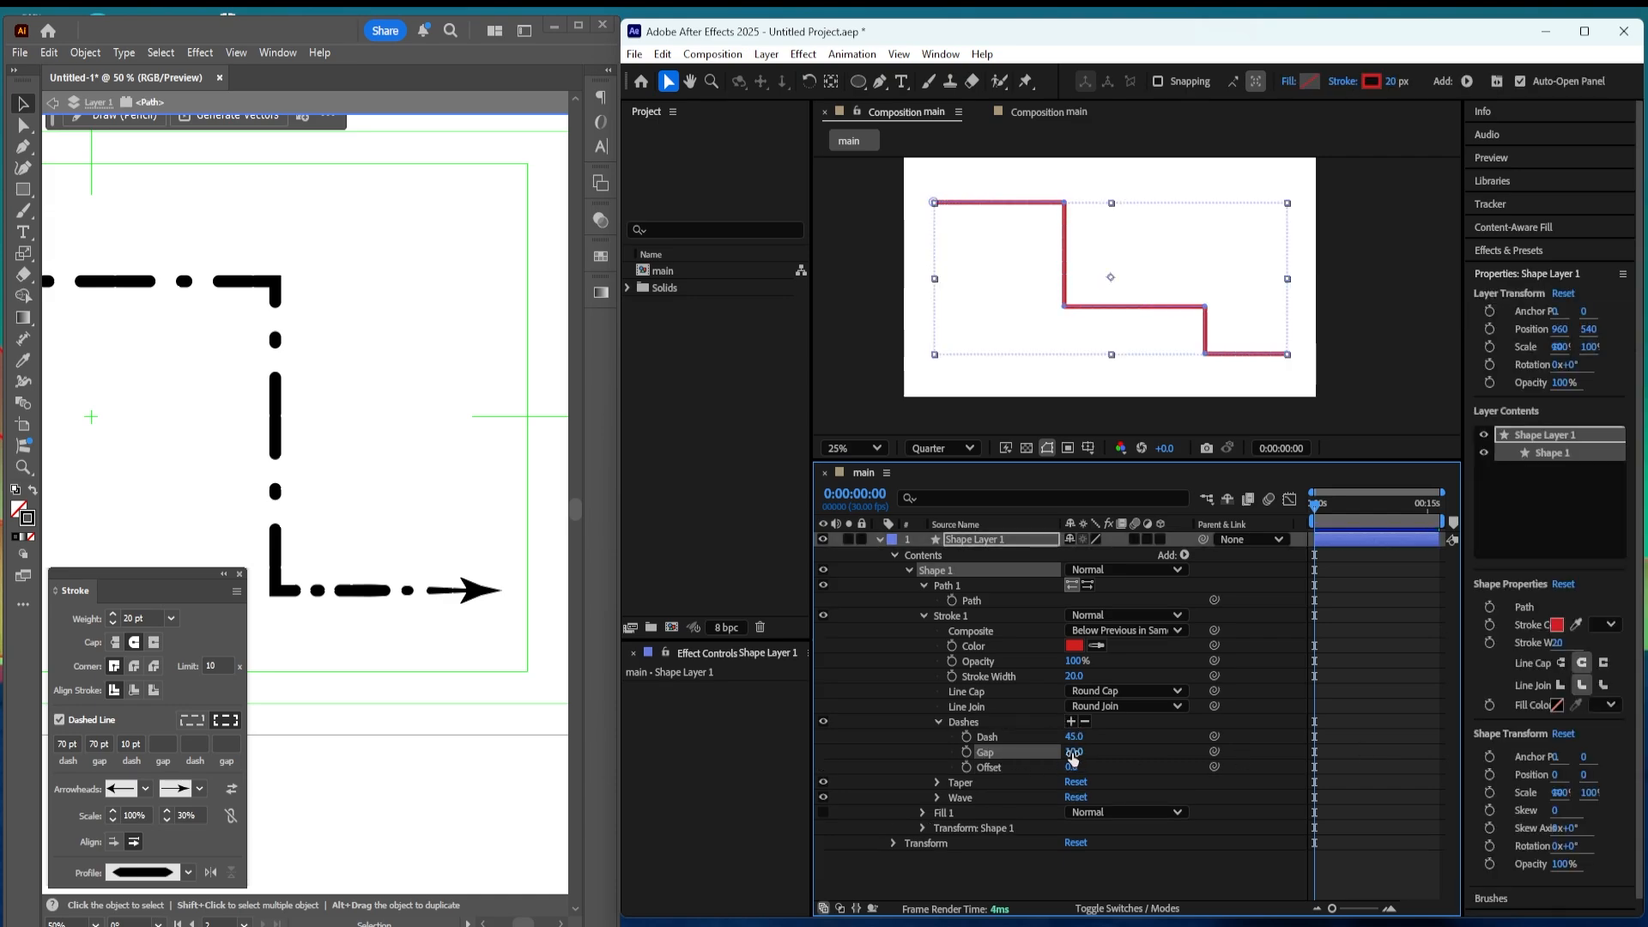
{"action": "left_click_drag", "start_coordinate": [1073, 753], "coordinate": [1150, 760]}
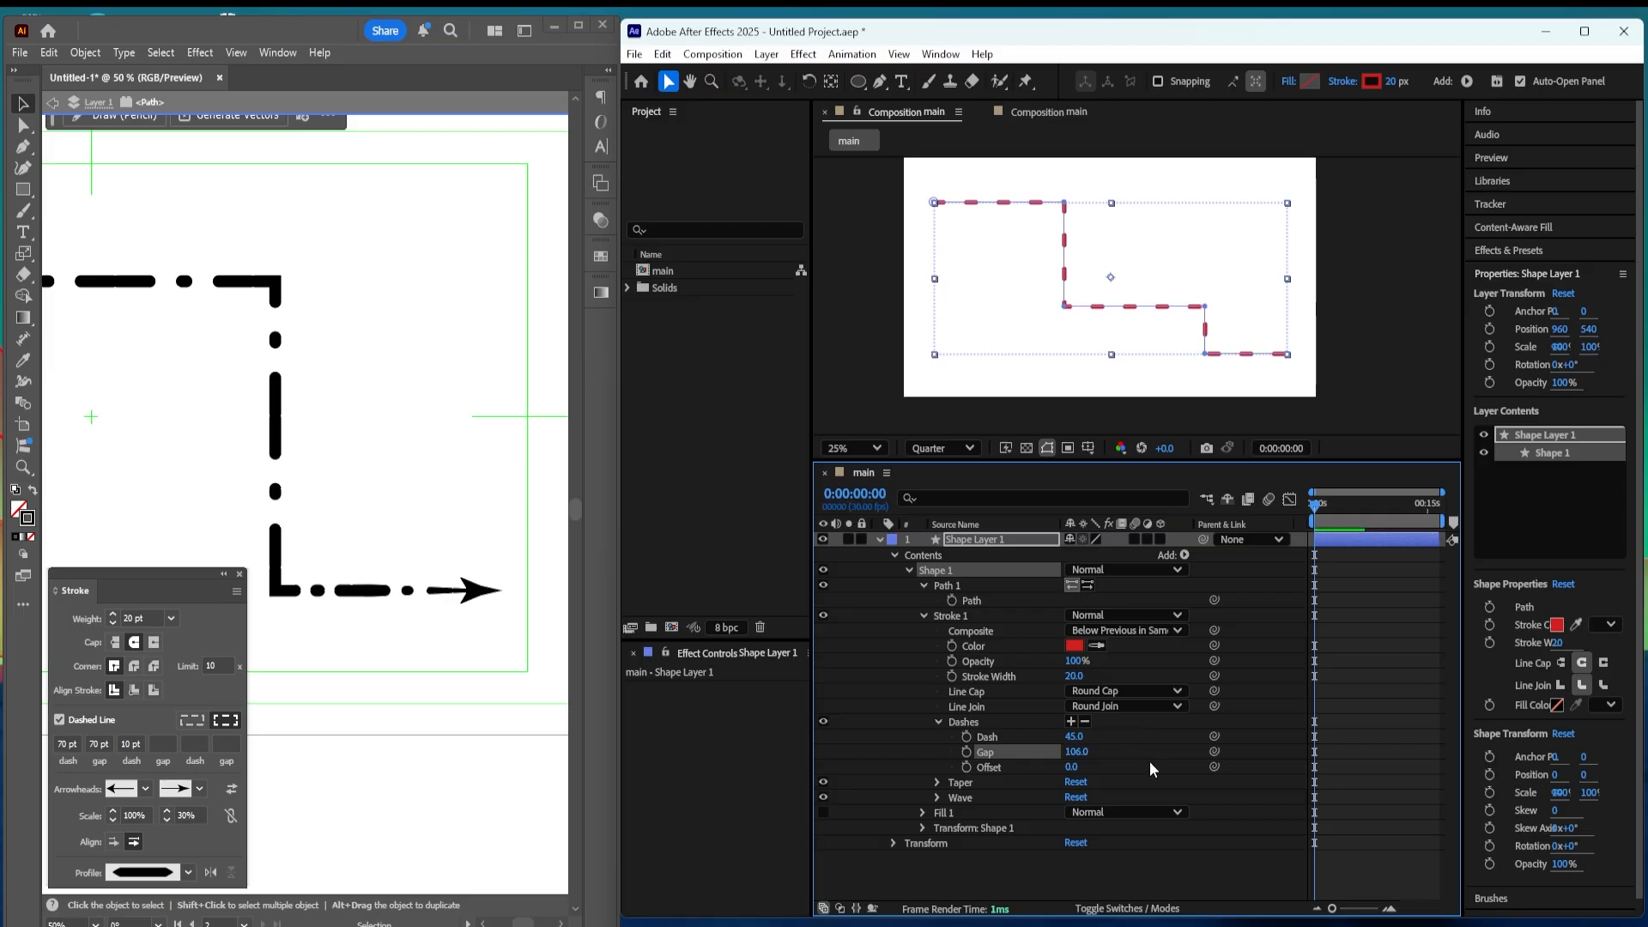
{"action": "left_click", "coordinate": [1286, 747]}
Step: Extend the dash pattern with a second dash of 27 and a second gap of 47
{"action": "left_click", "coordinate": [1072, 722]}
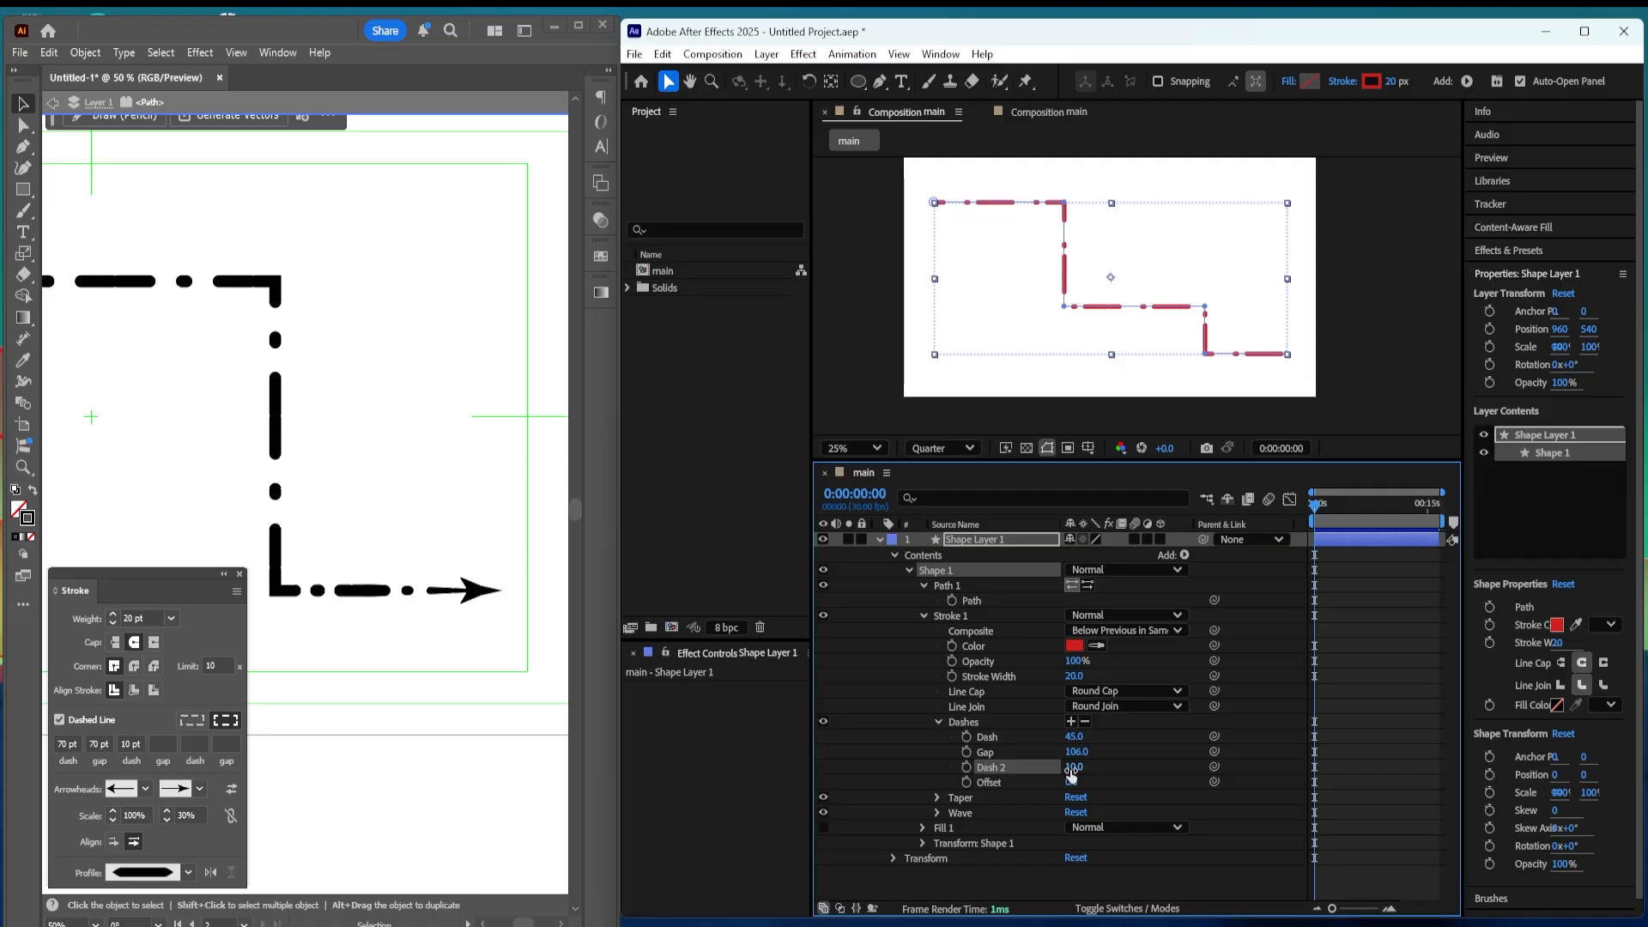
{"action": "left_click_drag", "start_coordinate": [1073, 767], "coordinate": [1095, 778]}
{"action": "left_click", "coordinate": [1072, 722]}
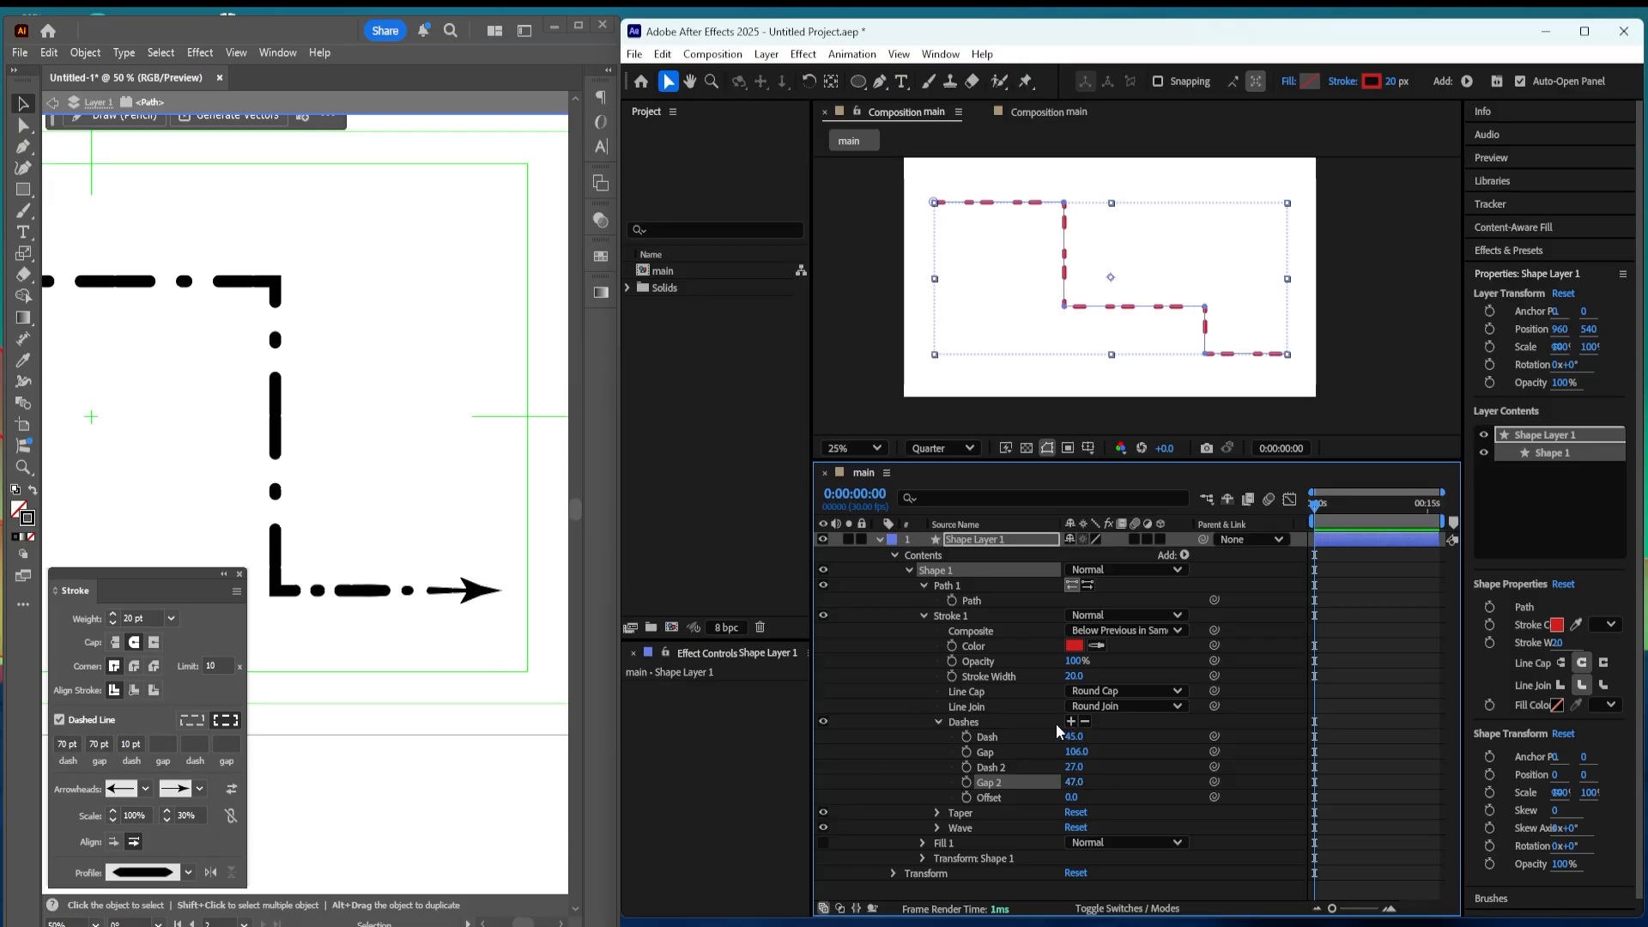
{"action": "left_click", "coordinate": [1322, 743]}
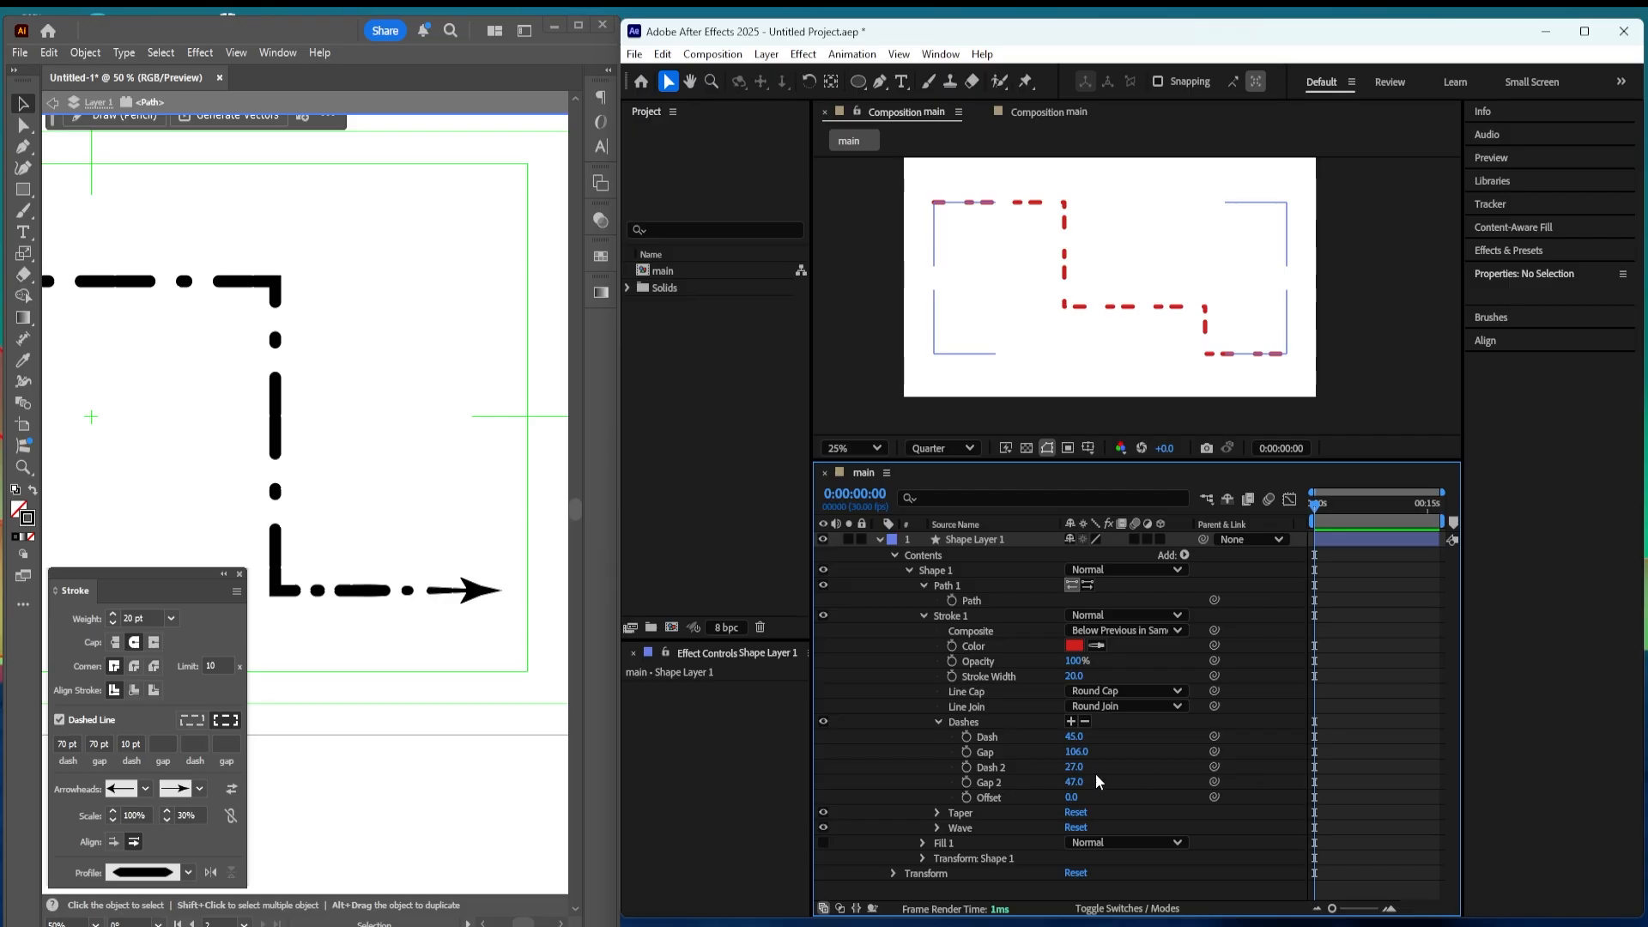
Step: Expand the Taper properties of Stroke 1 and set Start Length to 30% and End Length to 59%
{"action": "left_click", "coordinate": [965, 812]}
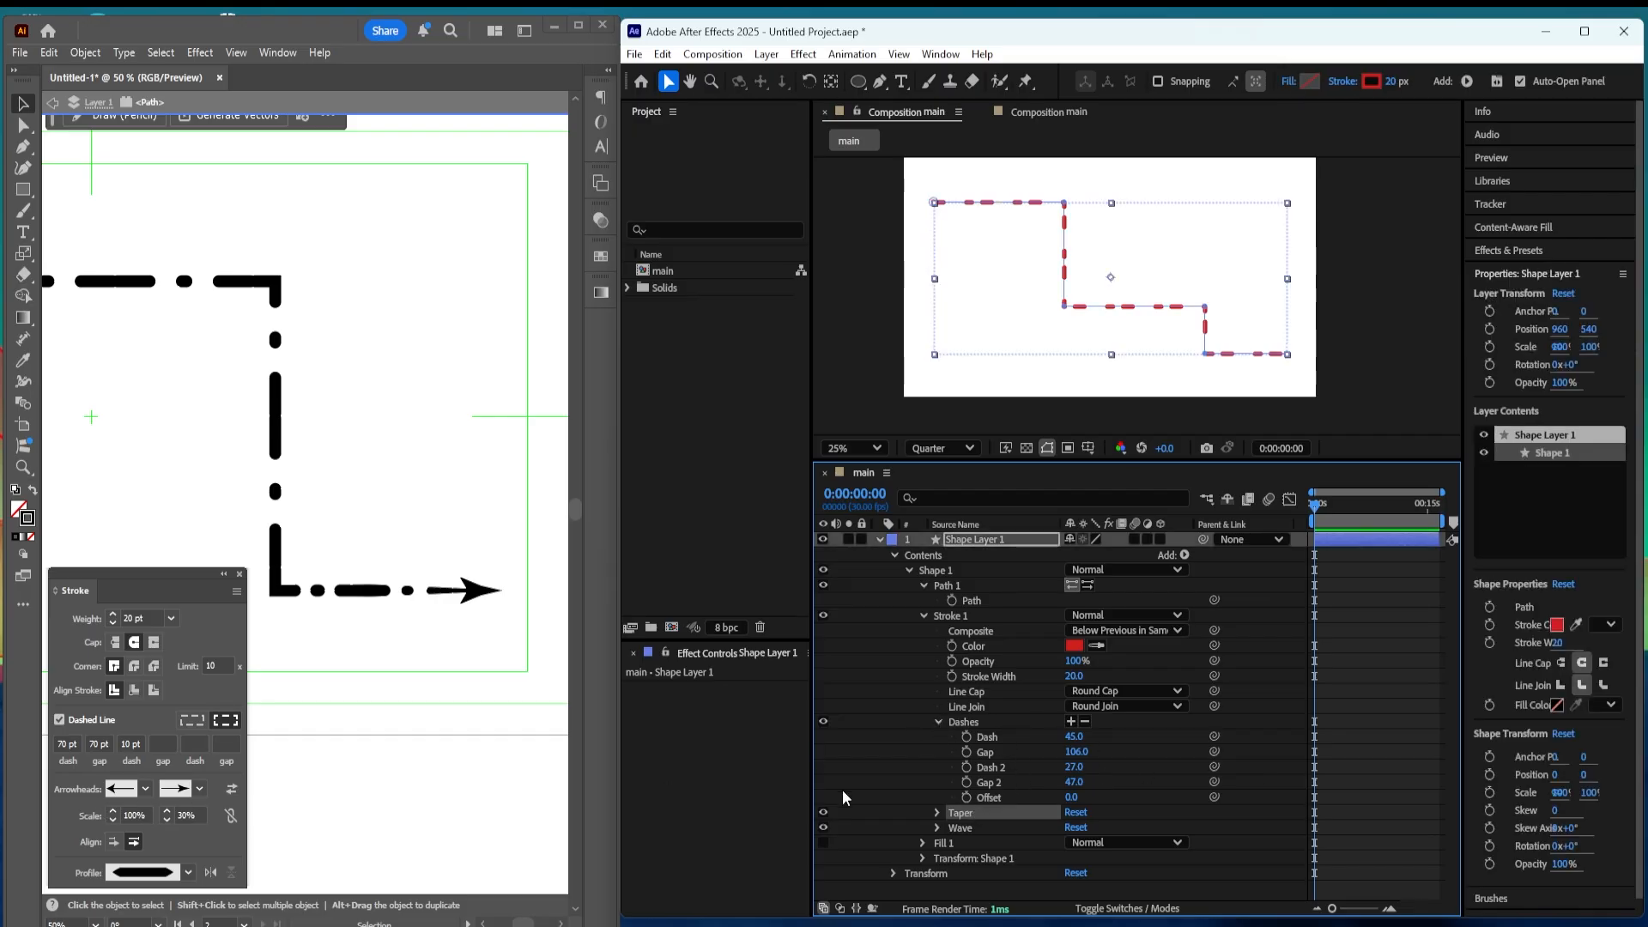
{"action": "left_click", "coordinate": [1305, 672]}
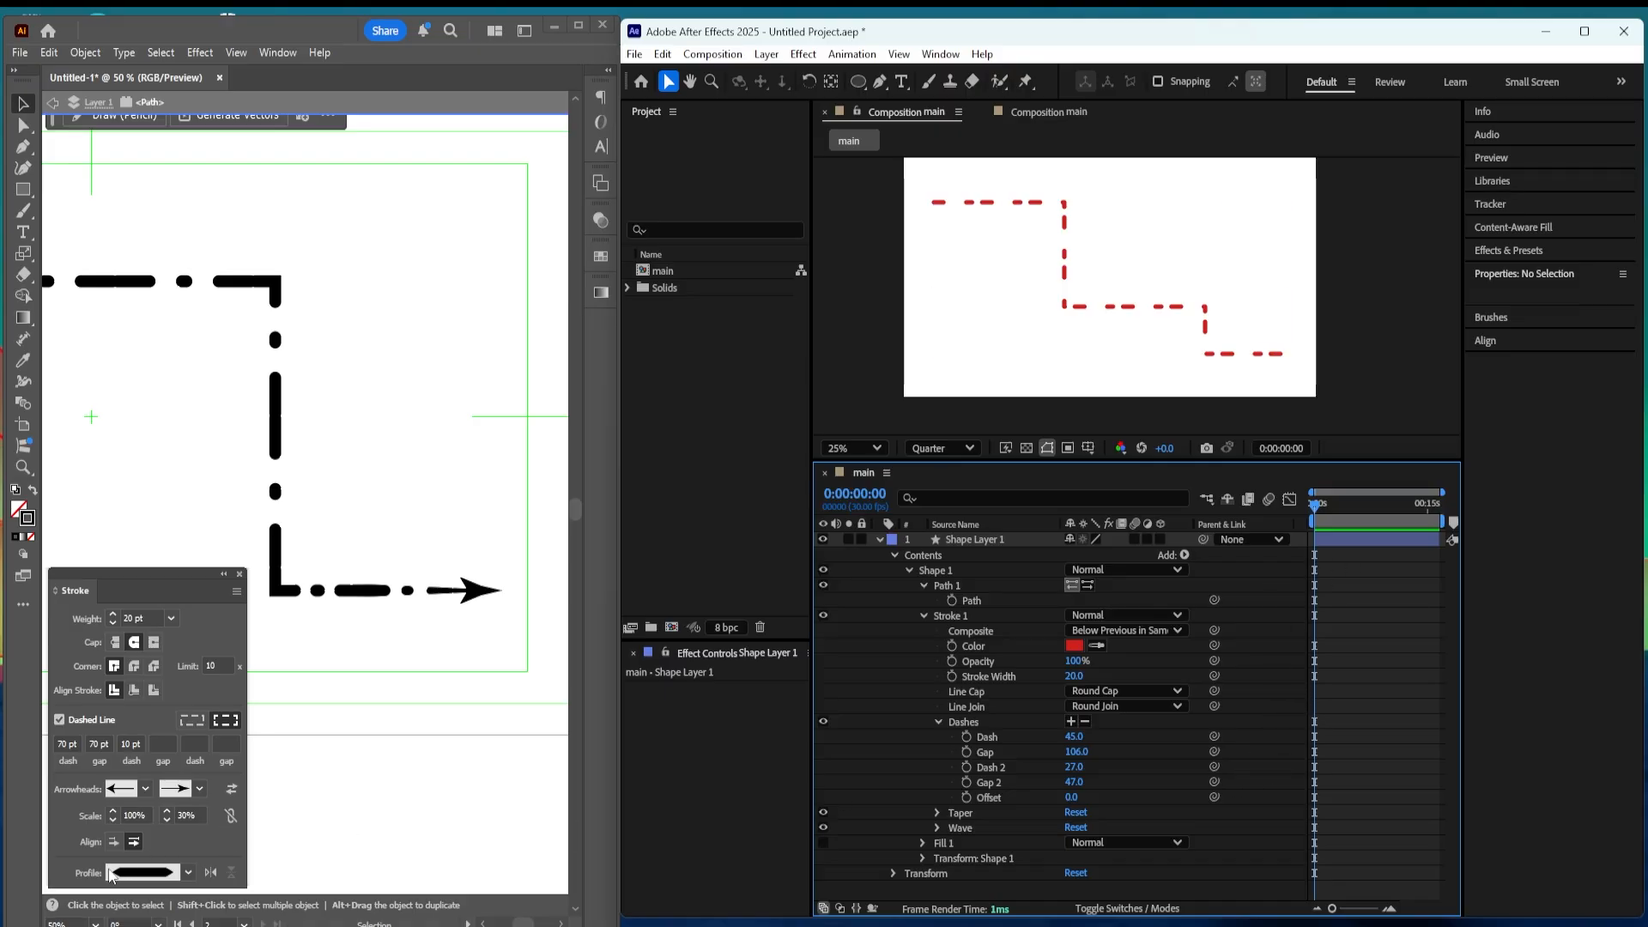
{"action": "left_click", "coordinate": [937, 813]}
{"action": "scroll", "coordinate": [1042, 791], "scroll_direction": "down", "scroll_amount": 2}
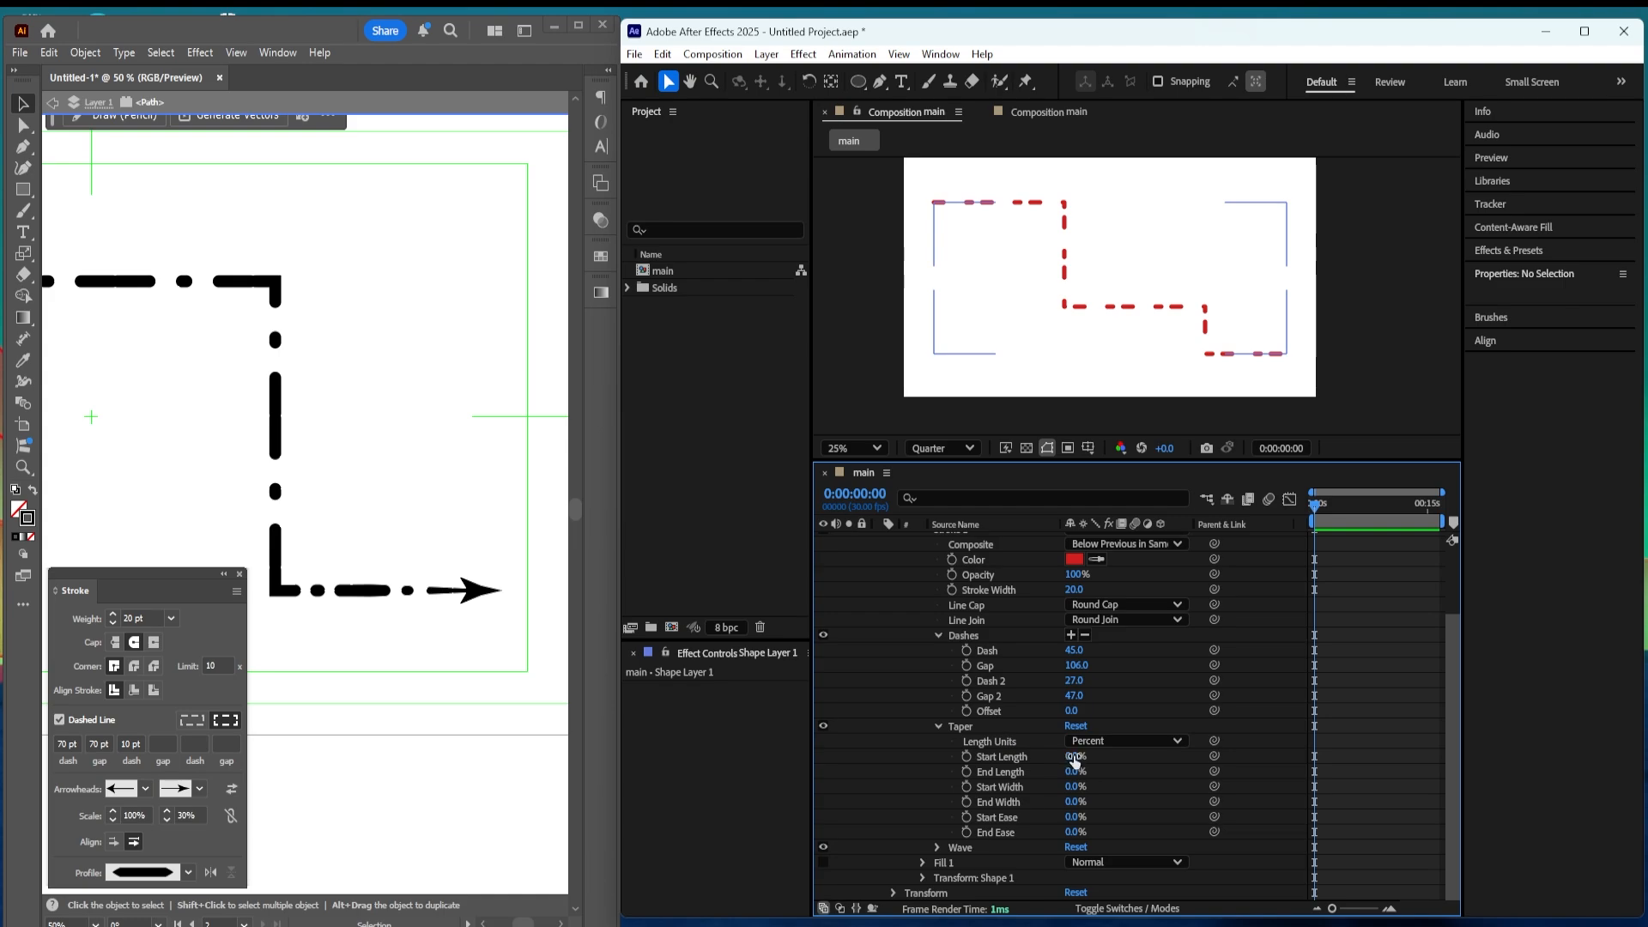
{"action": "left_click_drag", "start_coordinate": [1073, 759], "coordinate": [1105, 761]}
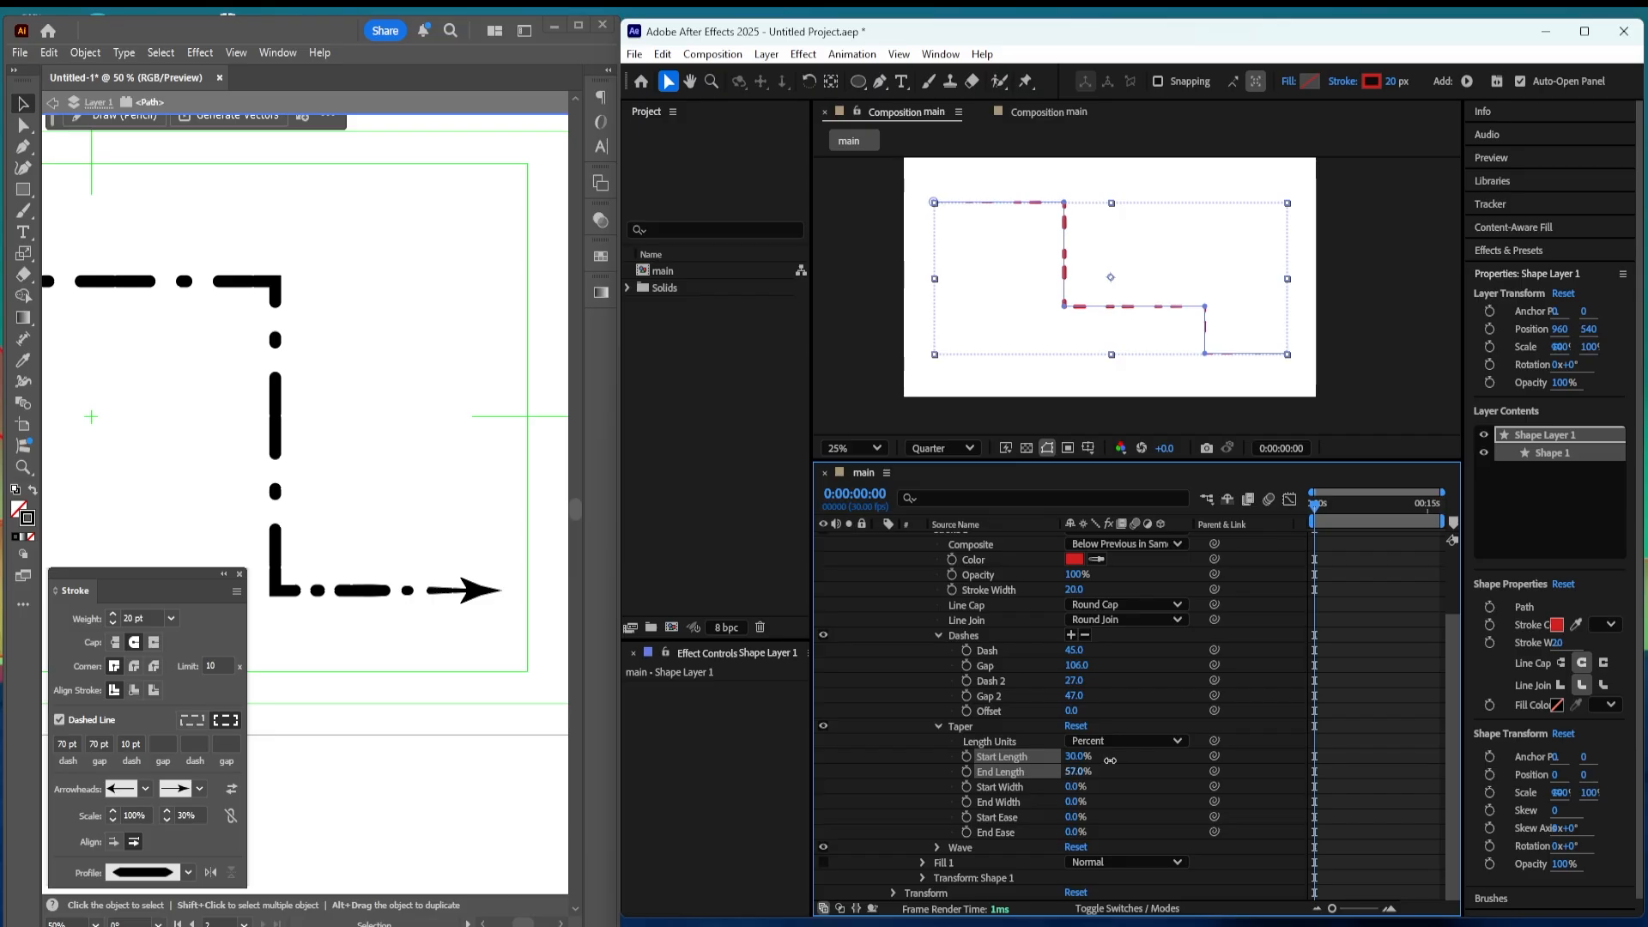
{"action": "left_click", "coordinate": [1311, 721]}
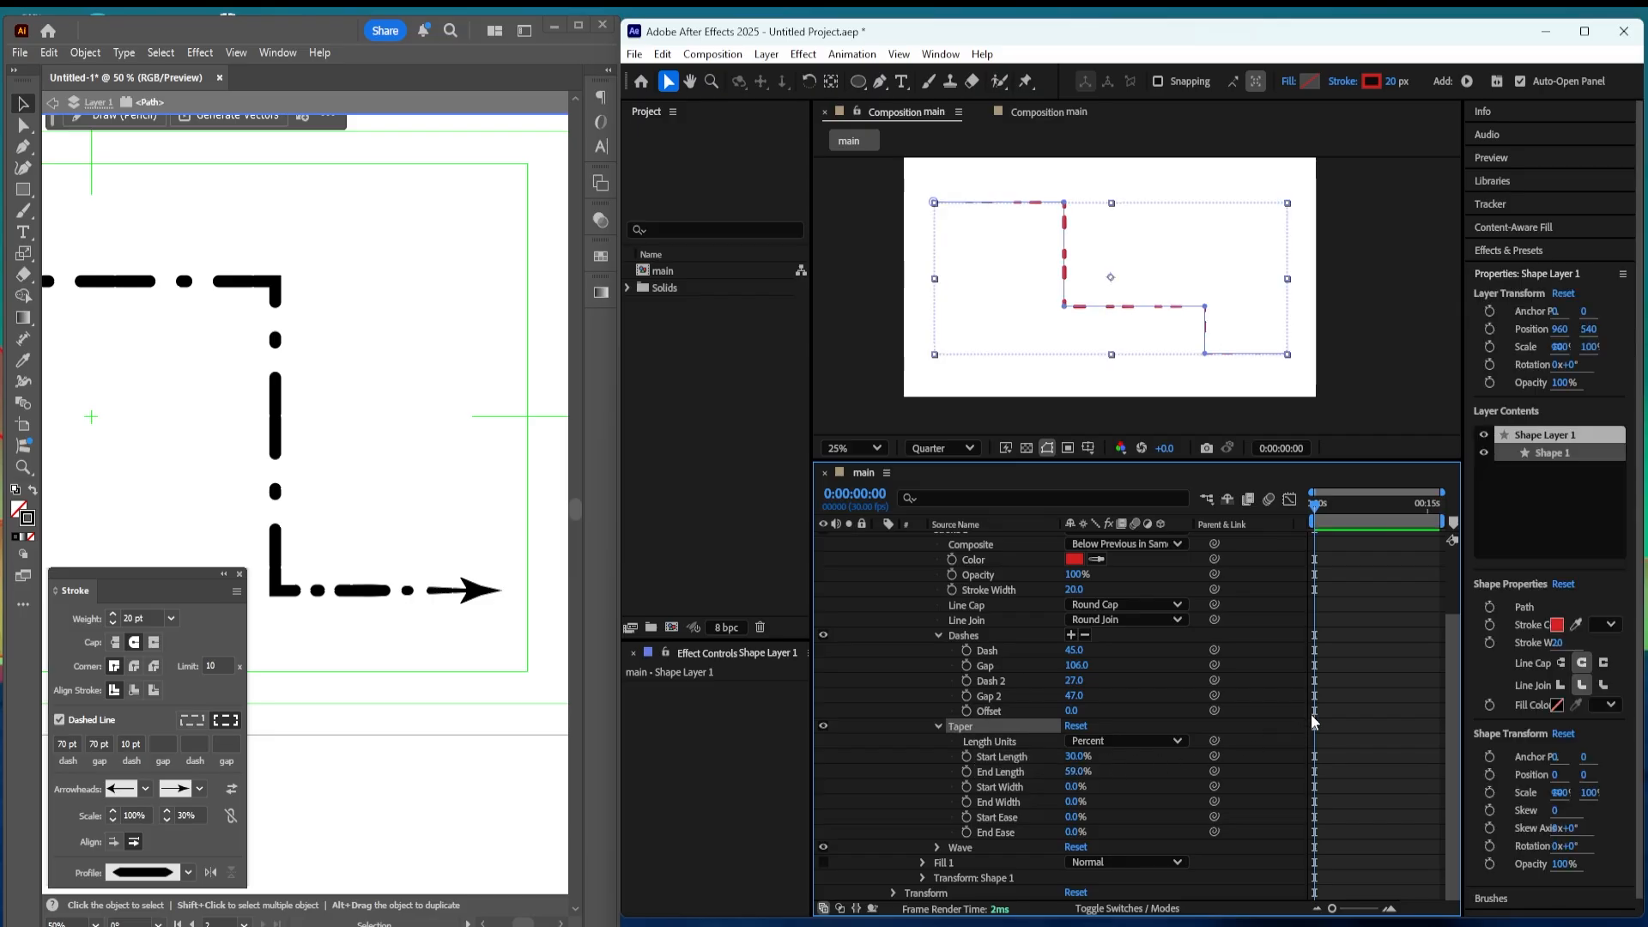
Step: Set the taper's Start Width to 46% and Start Ease to 70%, and turn off the visibility of the dashes
{"action": "left_click", "coordinate": [187, 873]}
{"action": "left_click", "coordinate": [187, 873]}
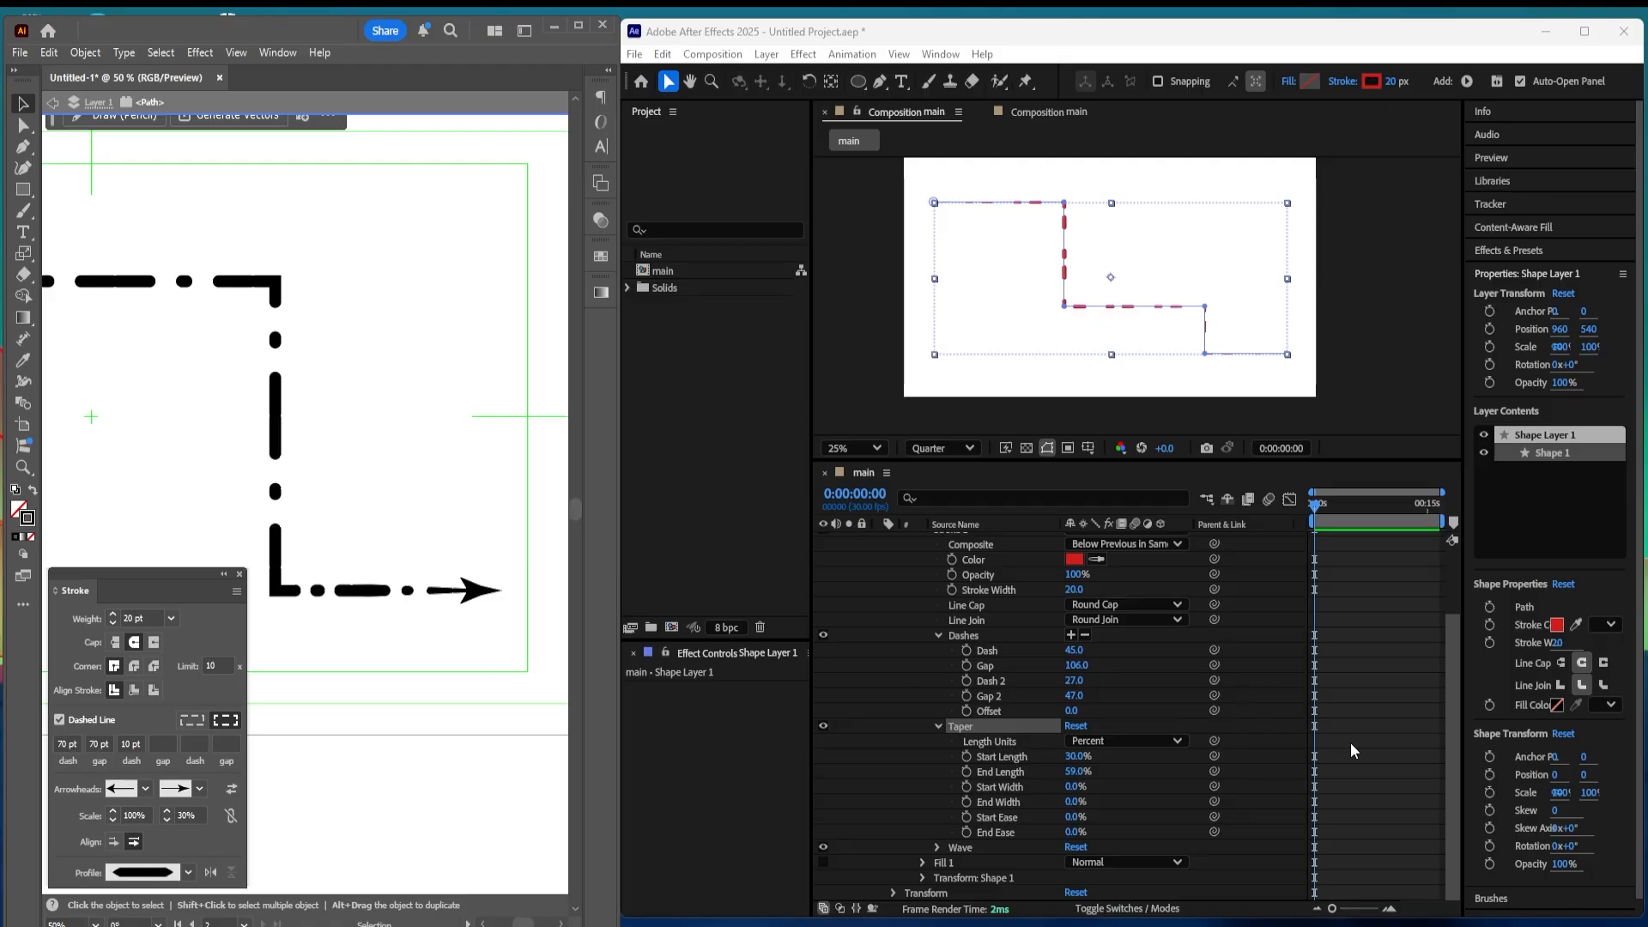
{"action": "left_click_drag", "start_coordinate": [1070, 787], "coordinate": [1079, 786]}
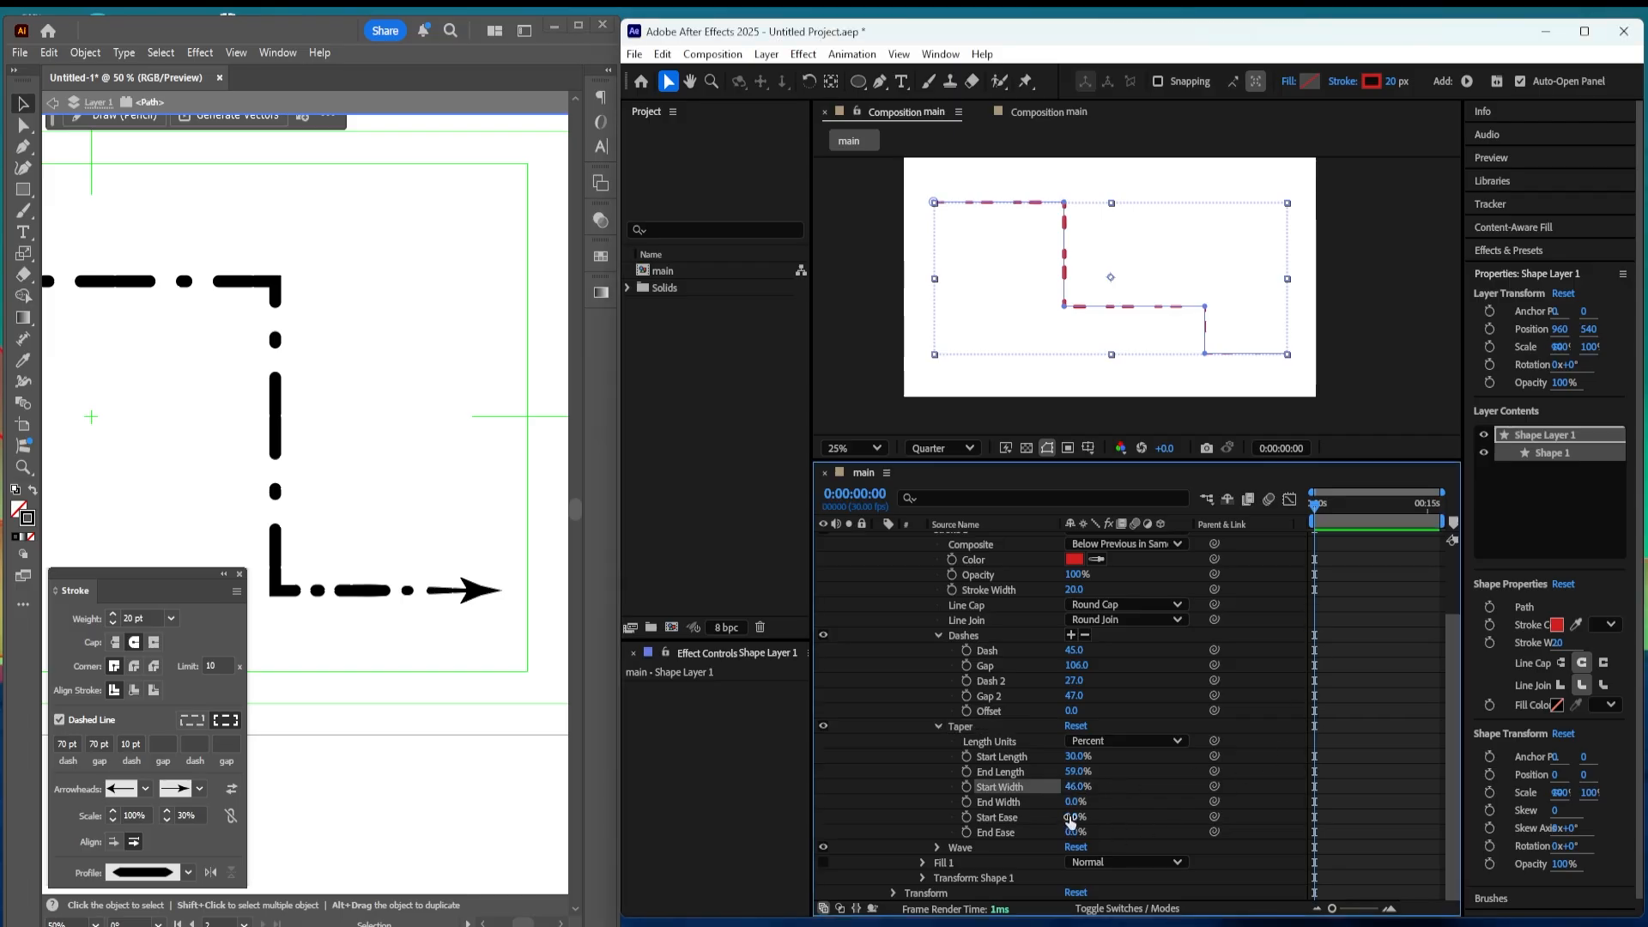
{"action": "mouse_move", "coordinate": [1073, 816]}
{"action": "left_mouse_down"}
{"action": "mouse_move", "coordinate": [1126, 812]}
{"action": "mouse_move", "coordinate": [1023, 810]}
{"action": "mouse_move", "coordinate": [1046, 817]}
{"action": "left_mouse_up"}
{"action": "left_click", "coordinate": [1250, 780]}
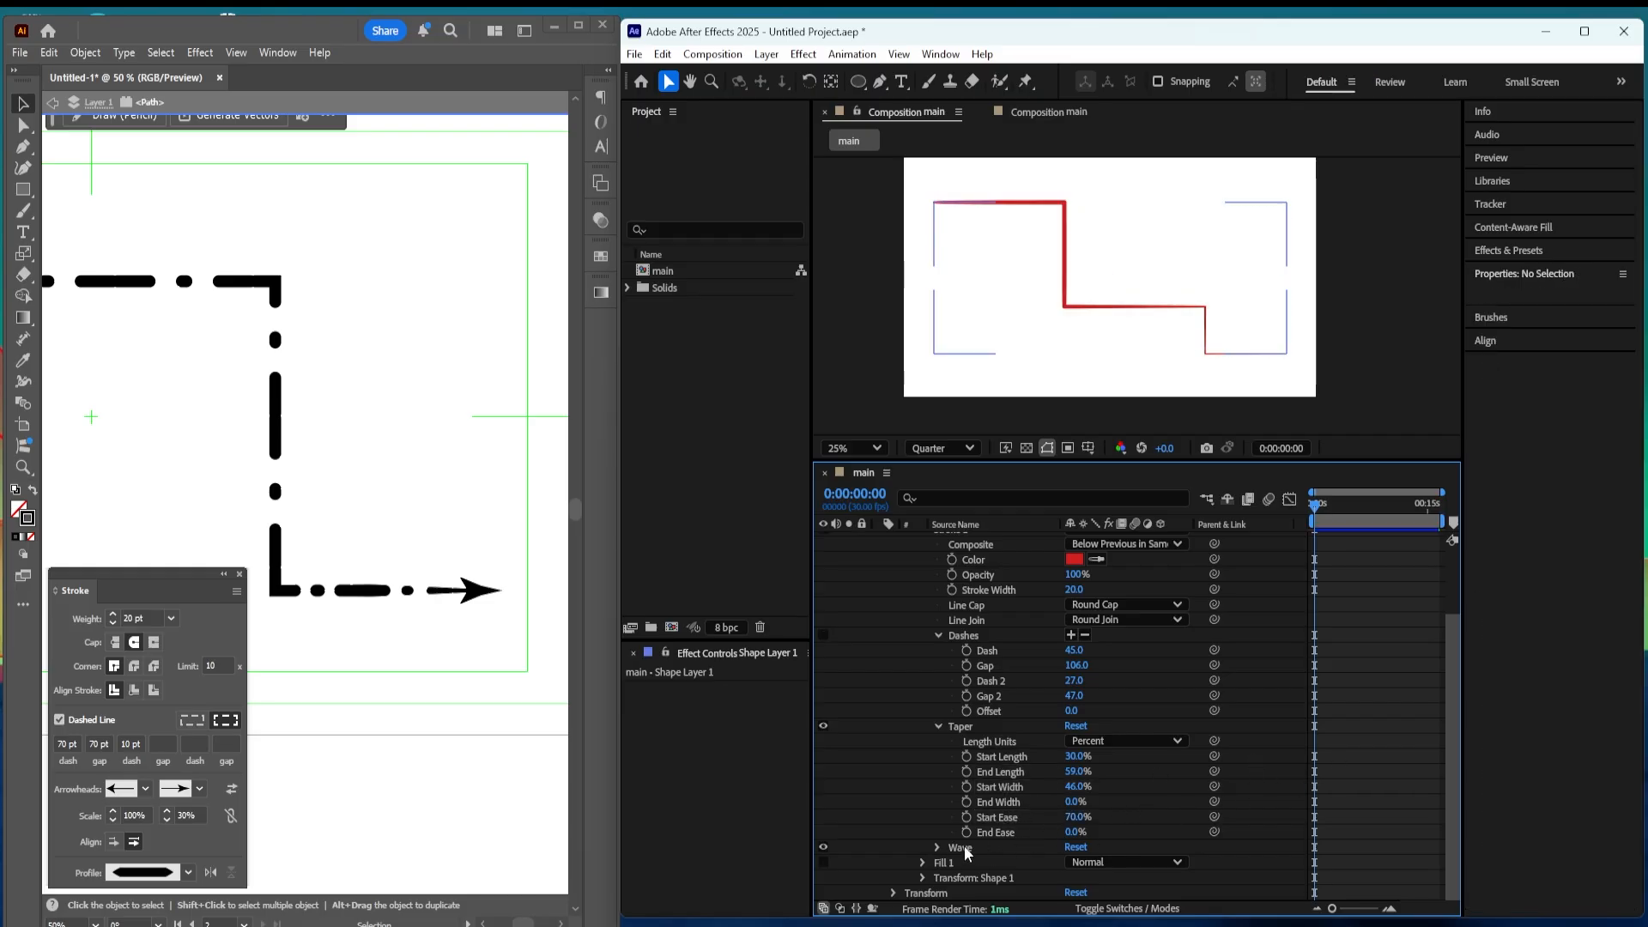
Step: Expand the Wave properties of Stroke 1, set Amount to 90%, and vary the Phase to shift the wave along the path
{"action": "left_click", "coordinate": [939, 847]}
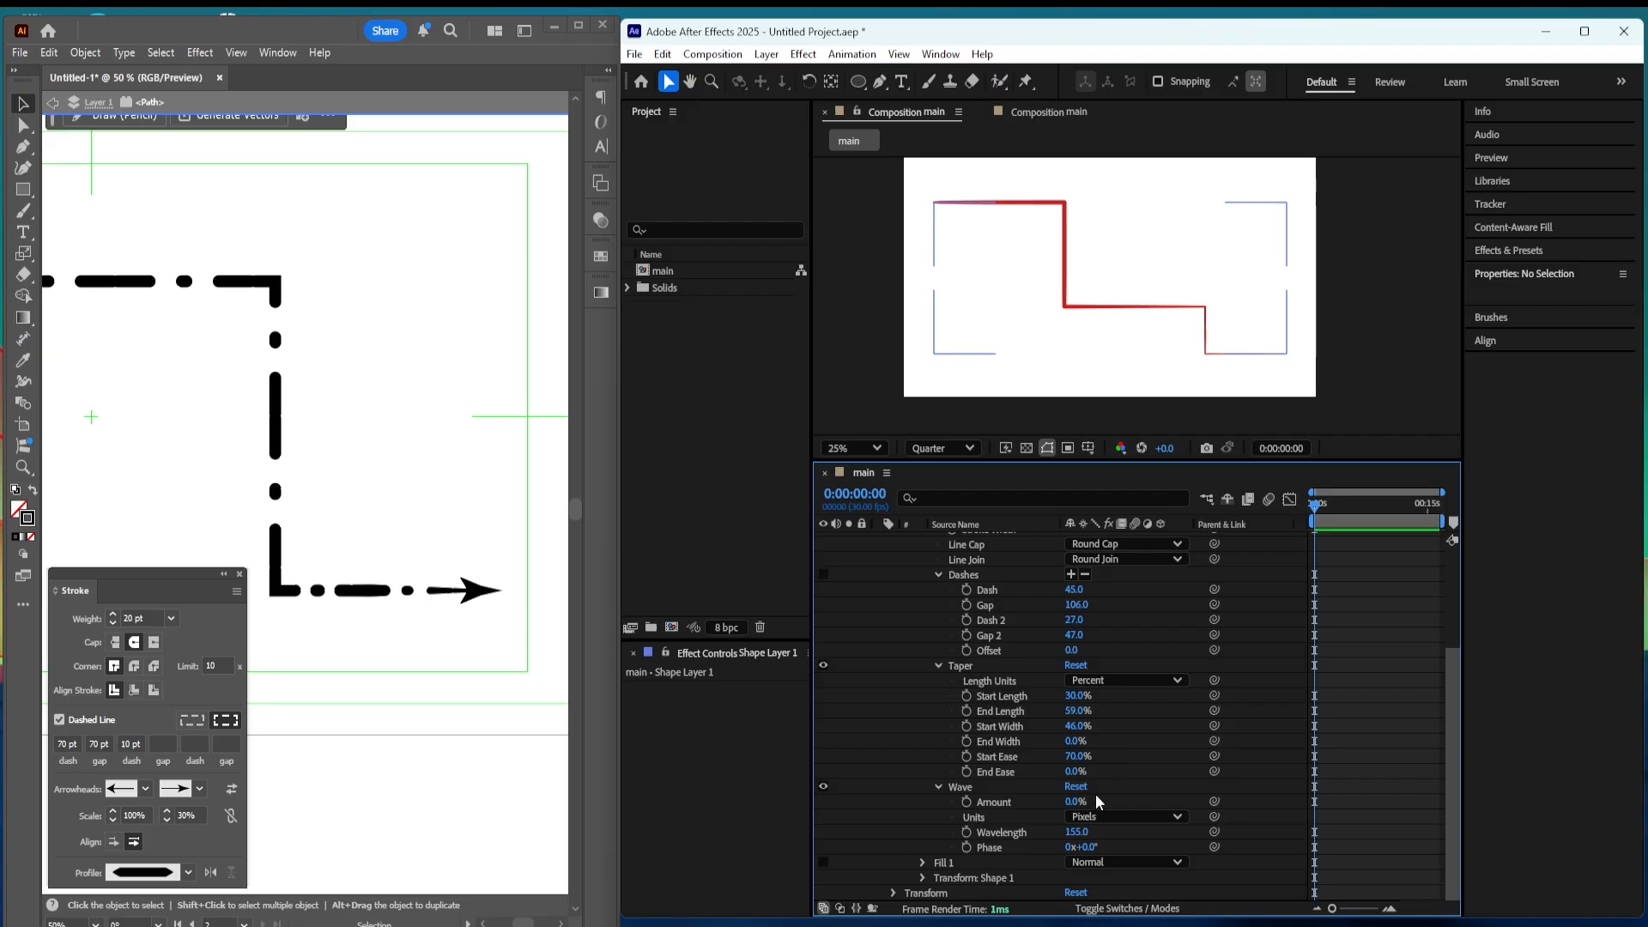
{"action": "left_click_drag", "start_coordinate": [1079, 805], "coordinate": [1125, 781]}
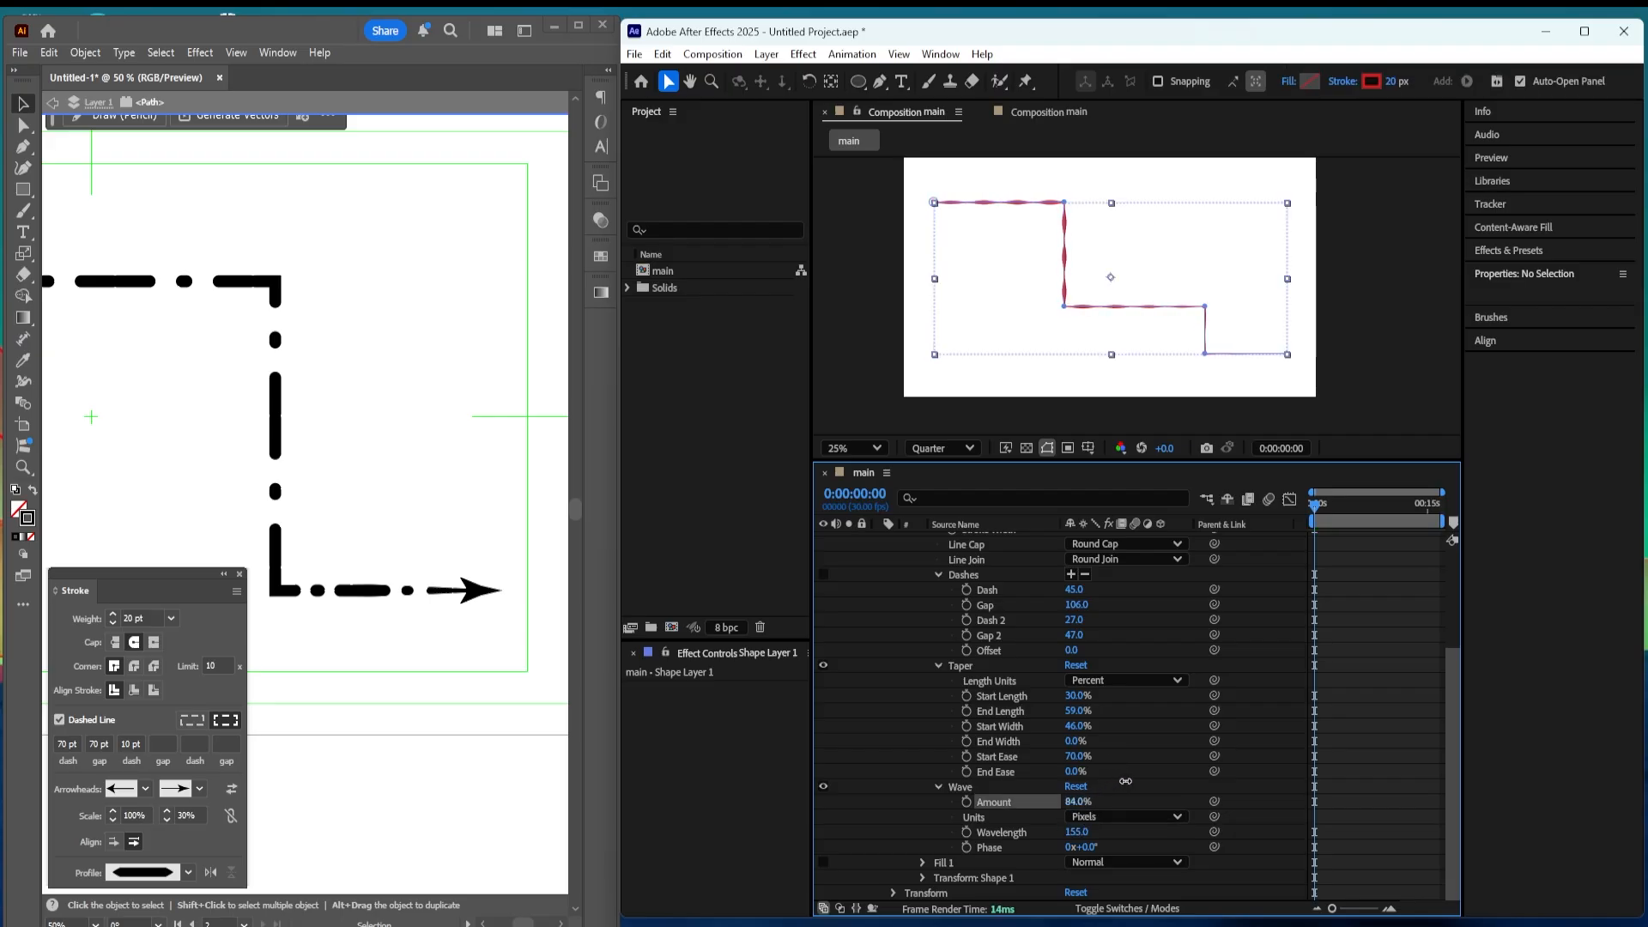
{"action": "left_click", "coordinate": [1356, 747]}
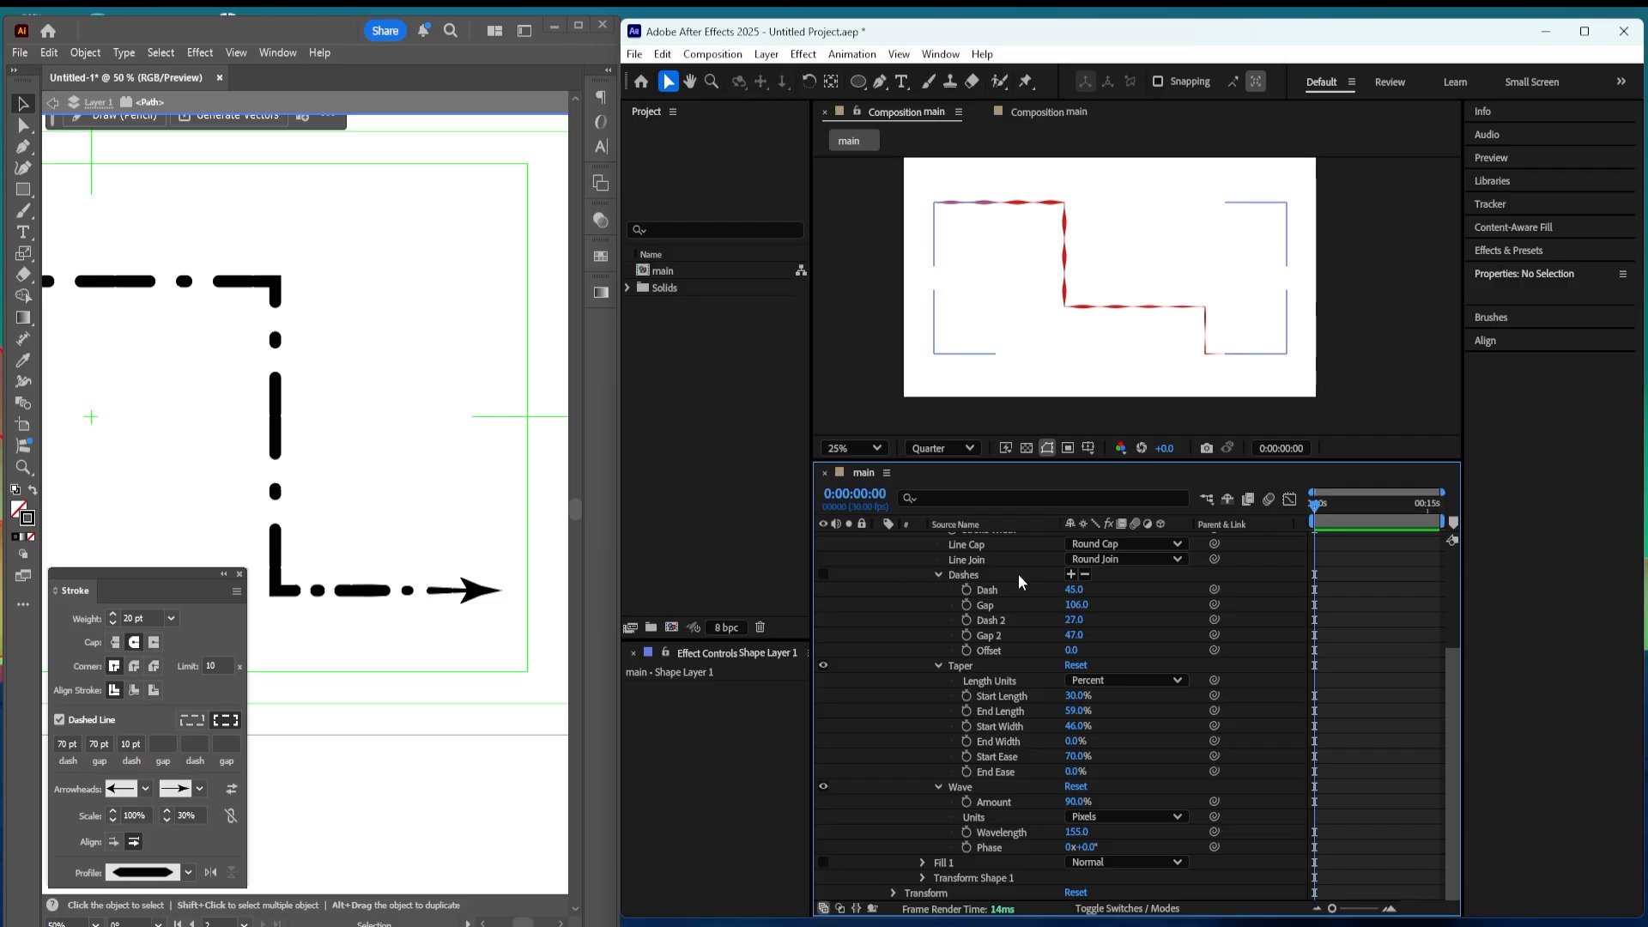
{"action": "left_click", "coordinate": [987, 847]}
{"action": "left_click_drag", "start_coordinate": [1079, 847], "coordinate": [1064, 818]}
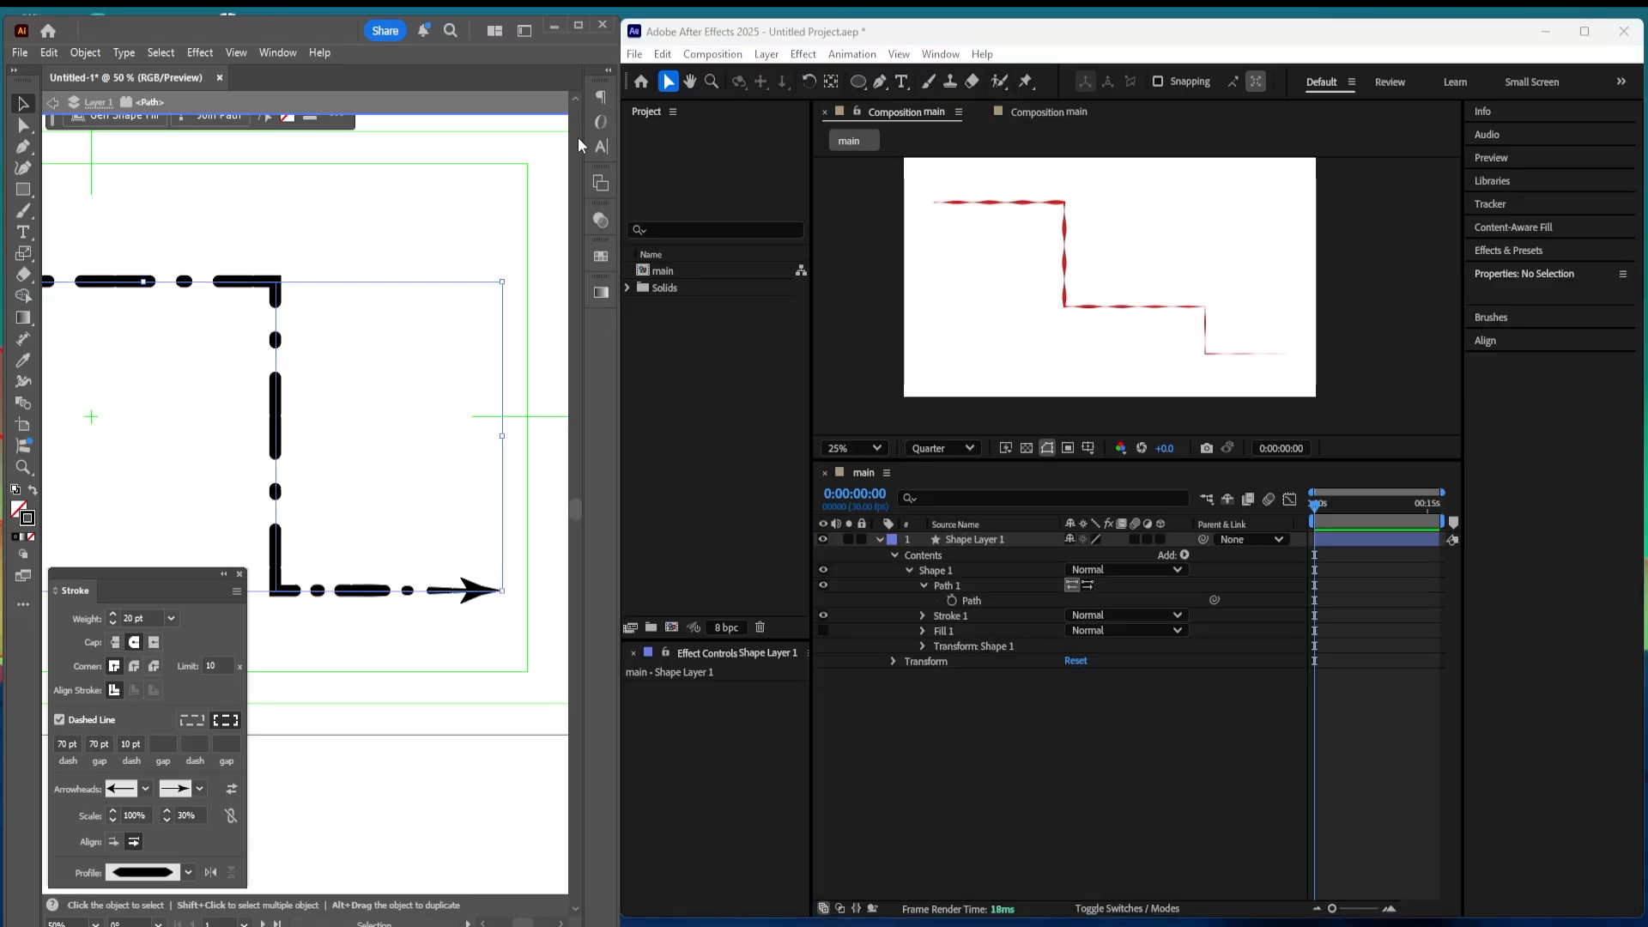
Step: Switch to Illustrator and show the Appearance attributes of the selected dashed path, placed beside the stroke options
{"action": "left_click", "coordinate": [276, 54]}
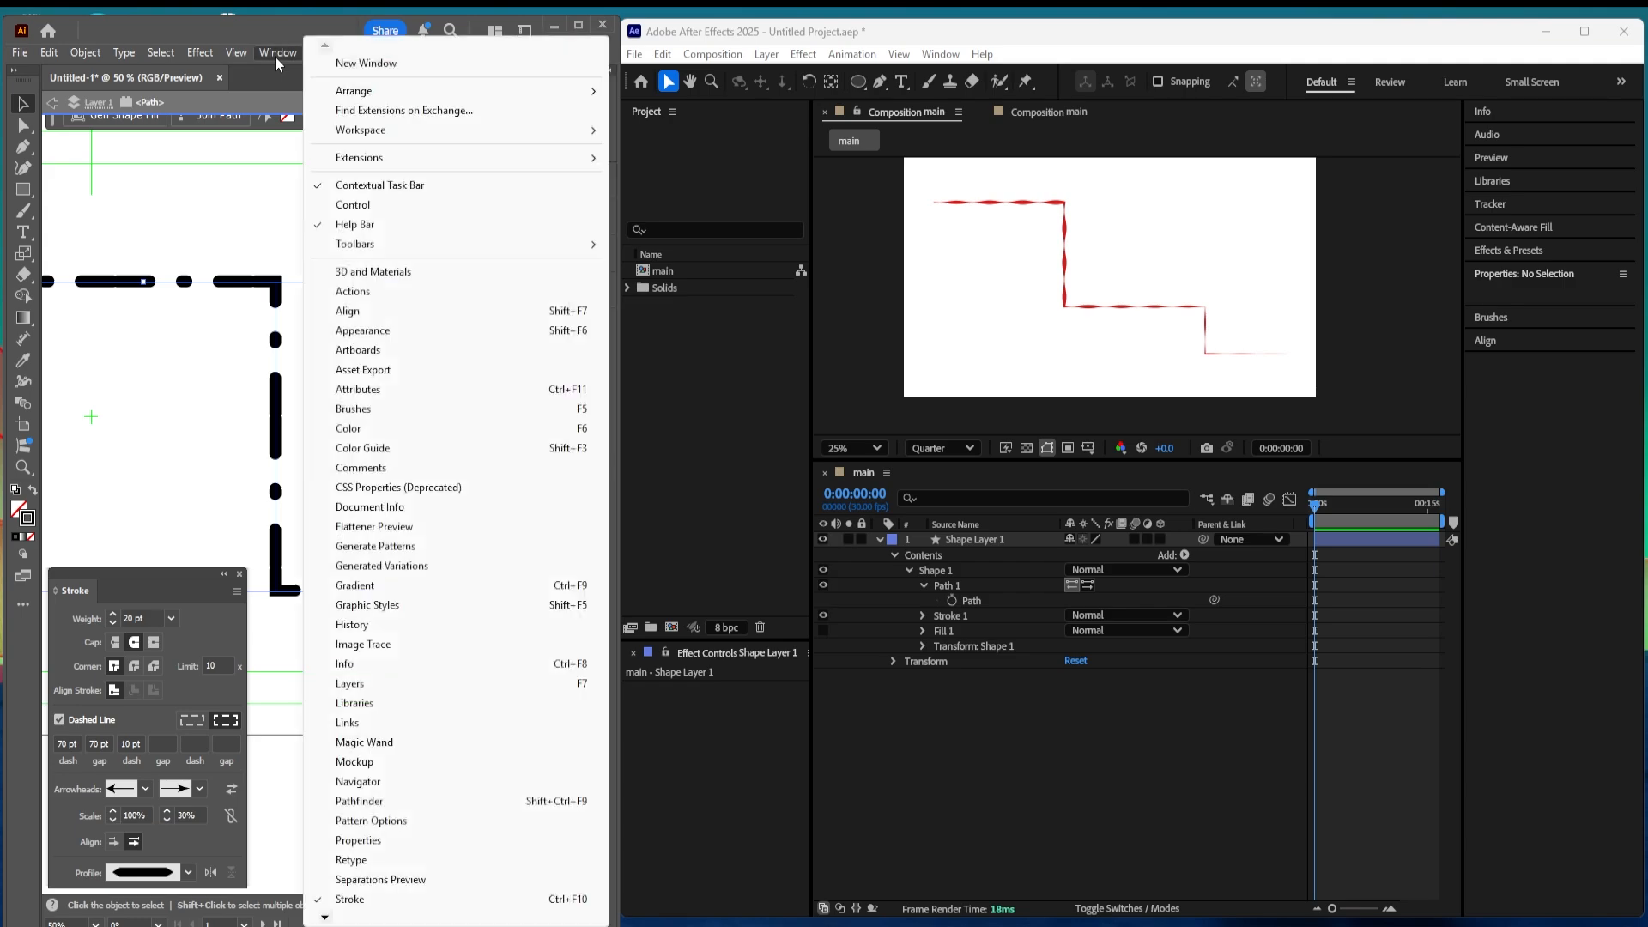
{"action": "left_click", "coordinate": [388, 332]}
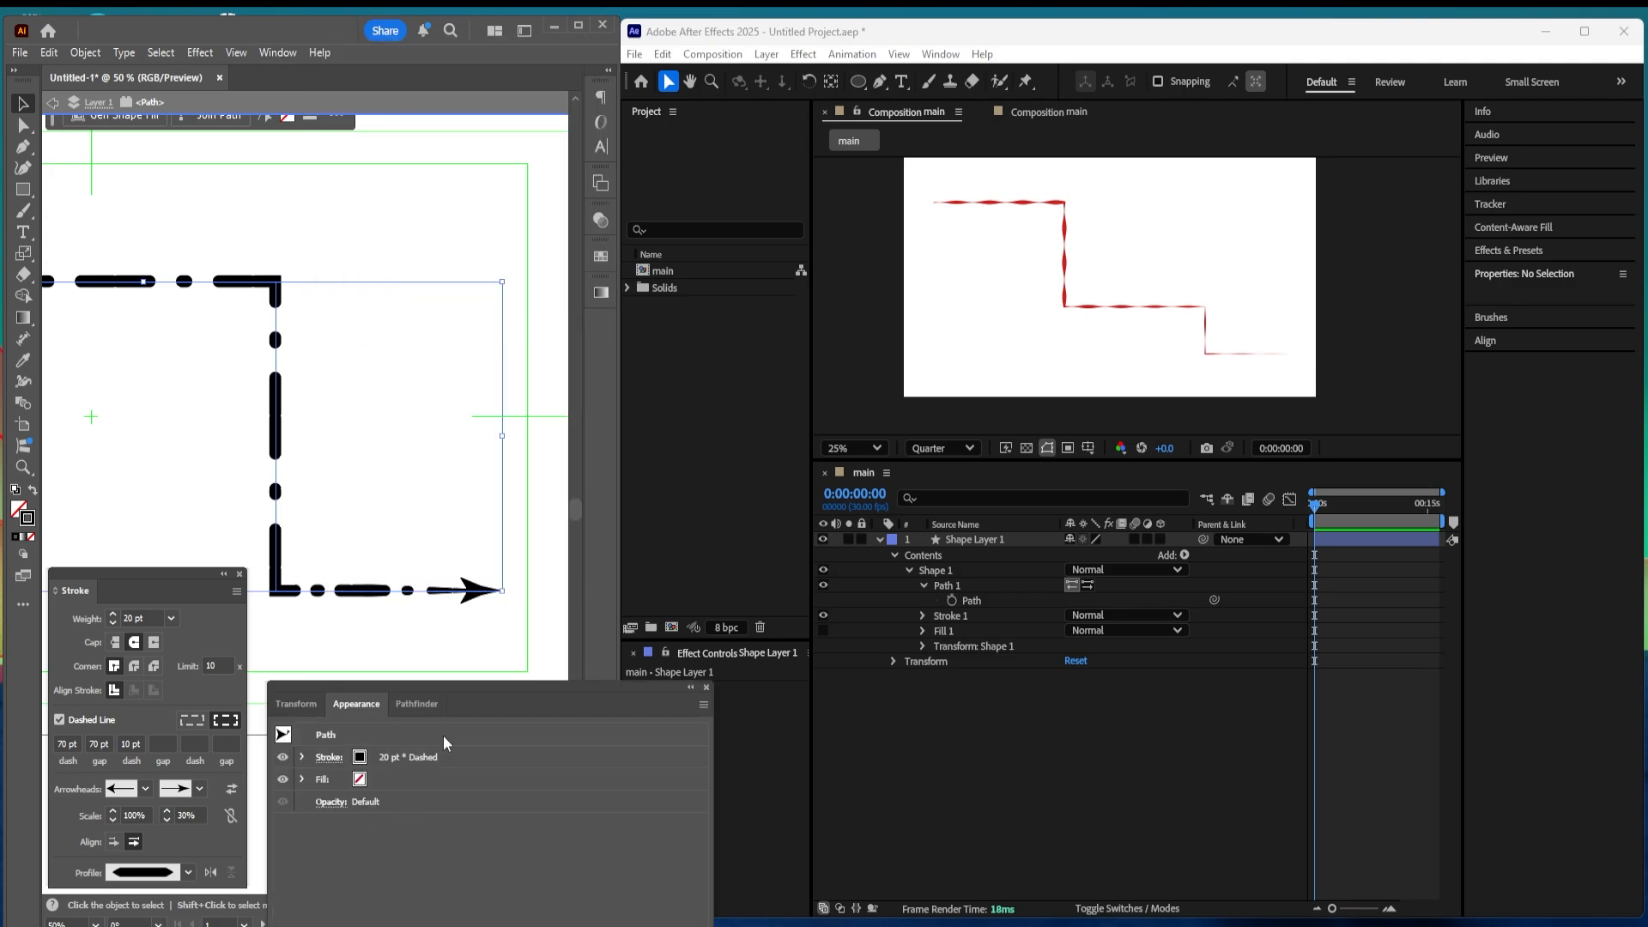
{"action": "left_click_drag", "start_coordinate": [470, 685], "coordinate": [449, 627]}
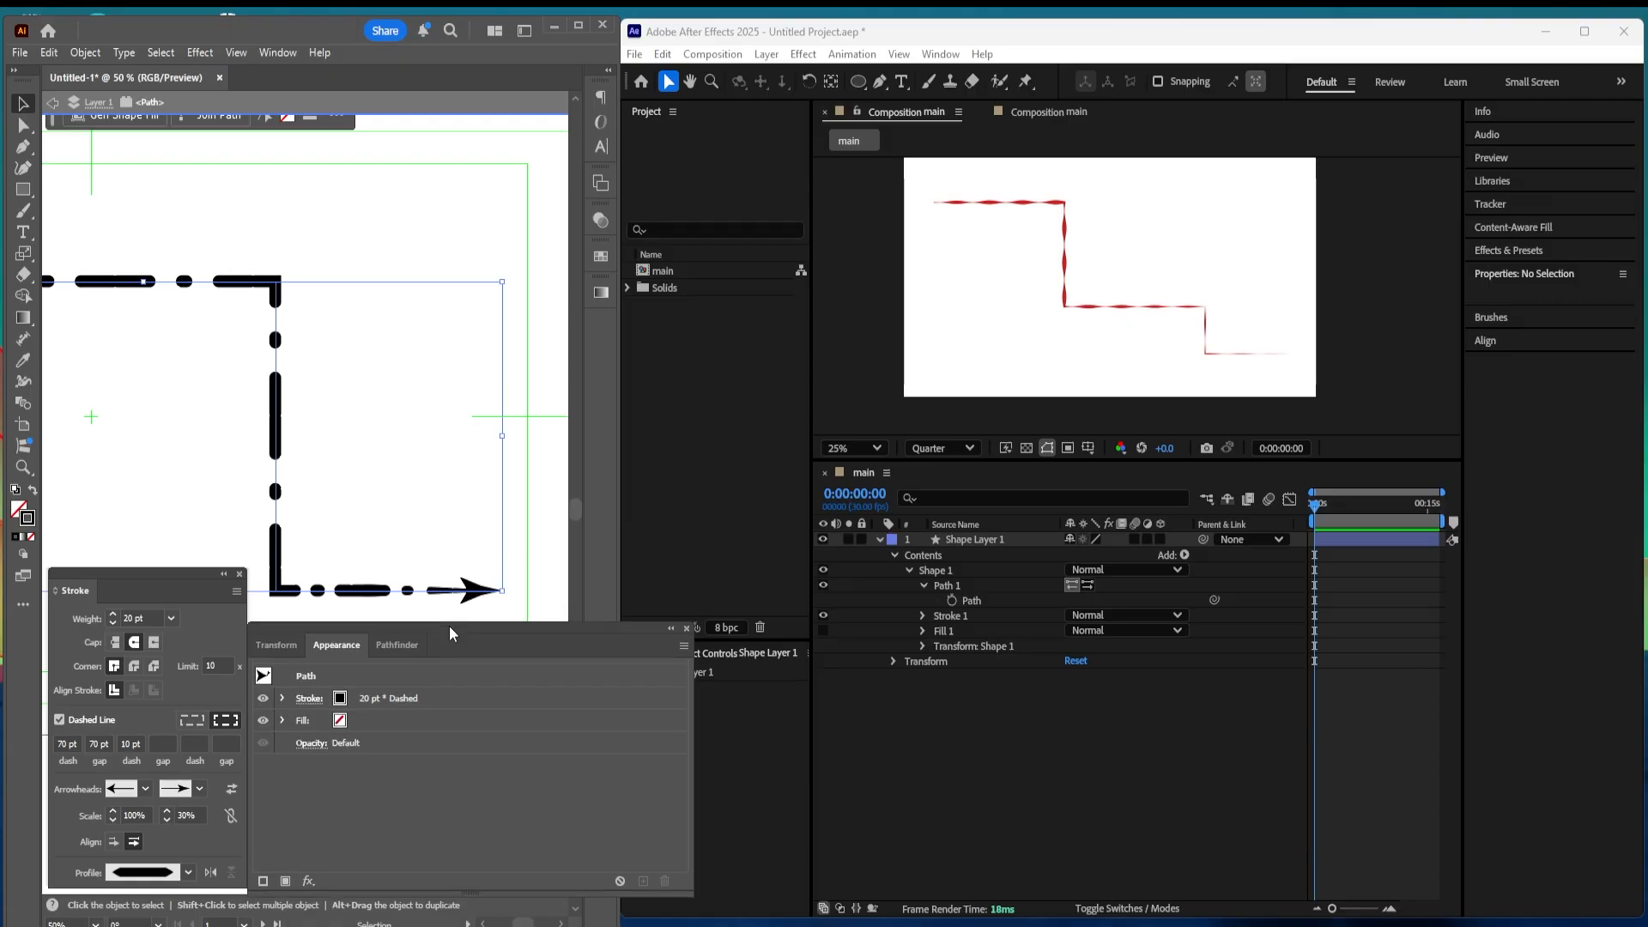
Step: Add a second stroke to the selected path and place it below the original dashed stroke in the appearance stack
{"action": "left_click", "coordinate": [440, 698]}
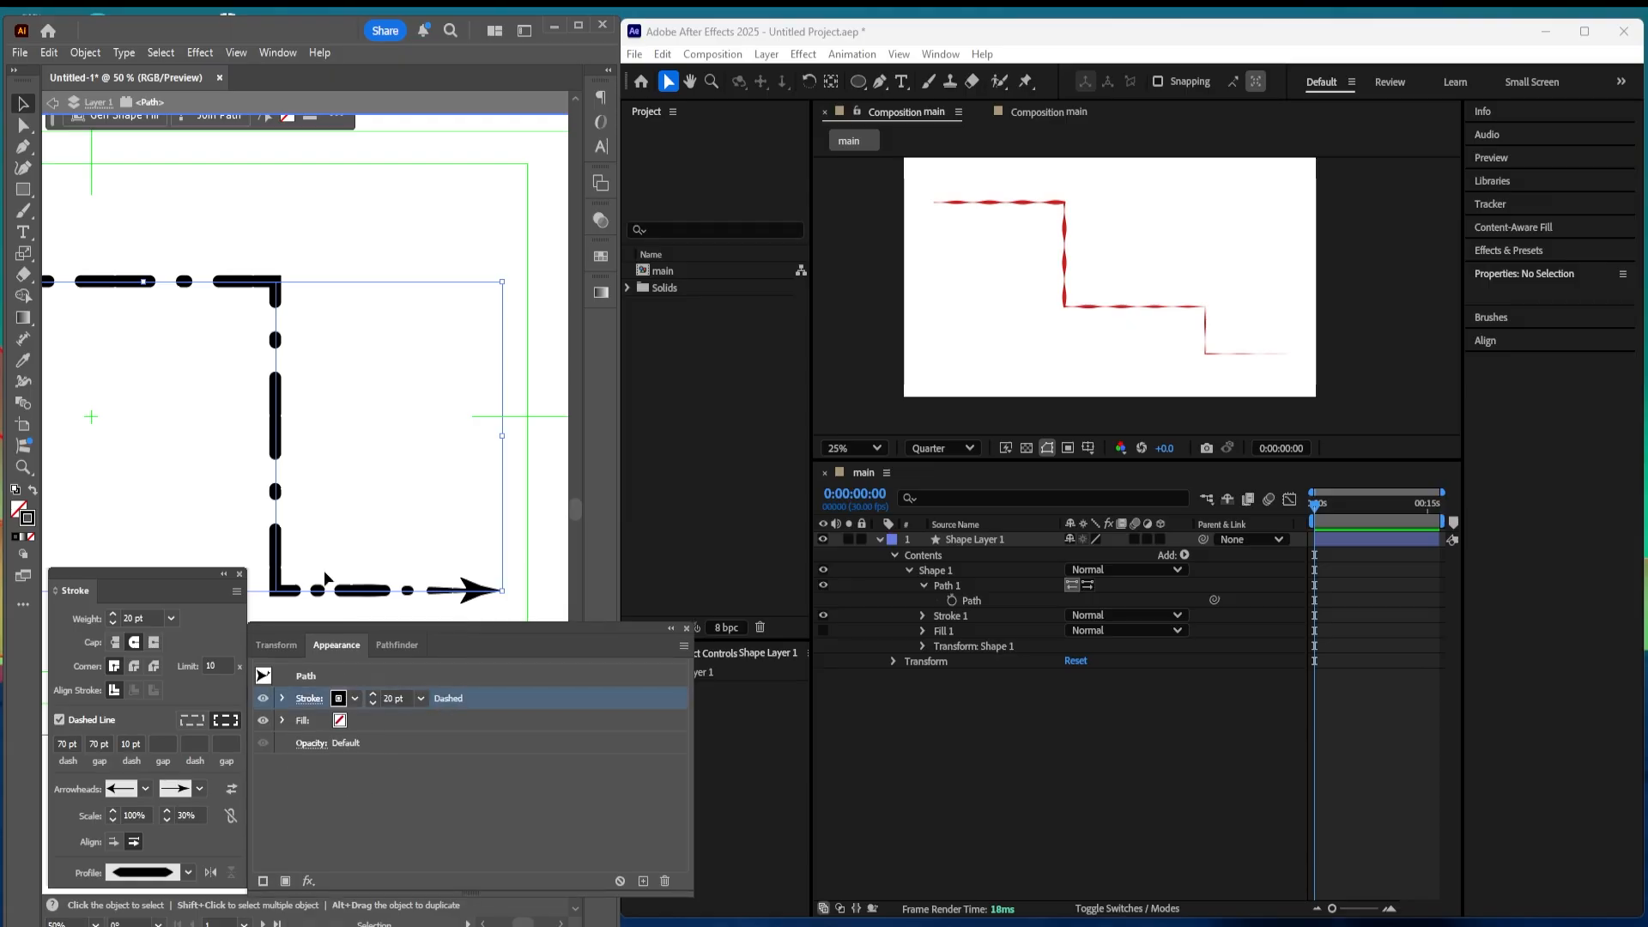
{"action": "left_click", "coordinate": [386, 790]}
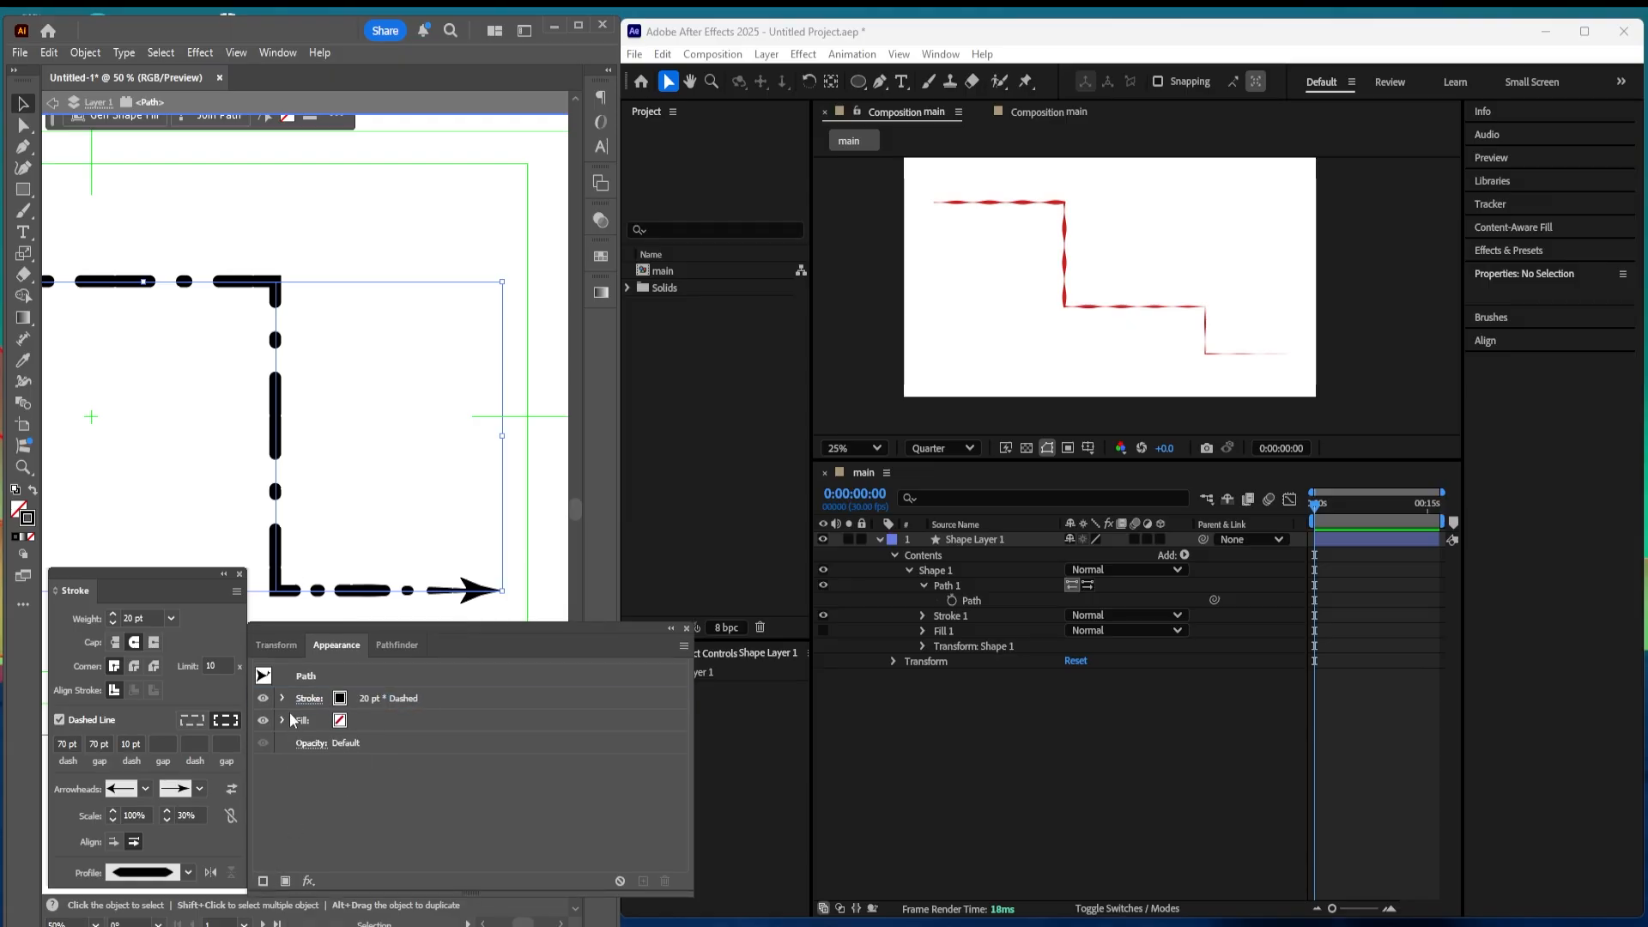
{"action": "left_click", "coordinate": [262, 882]}
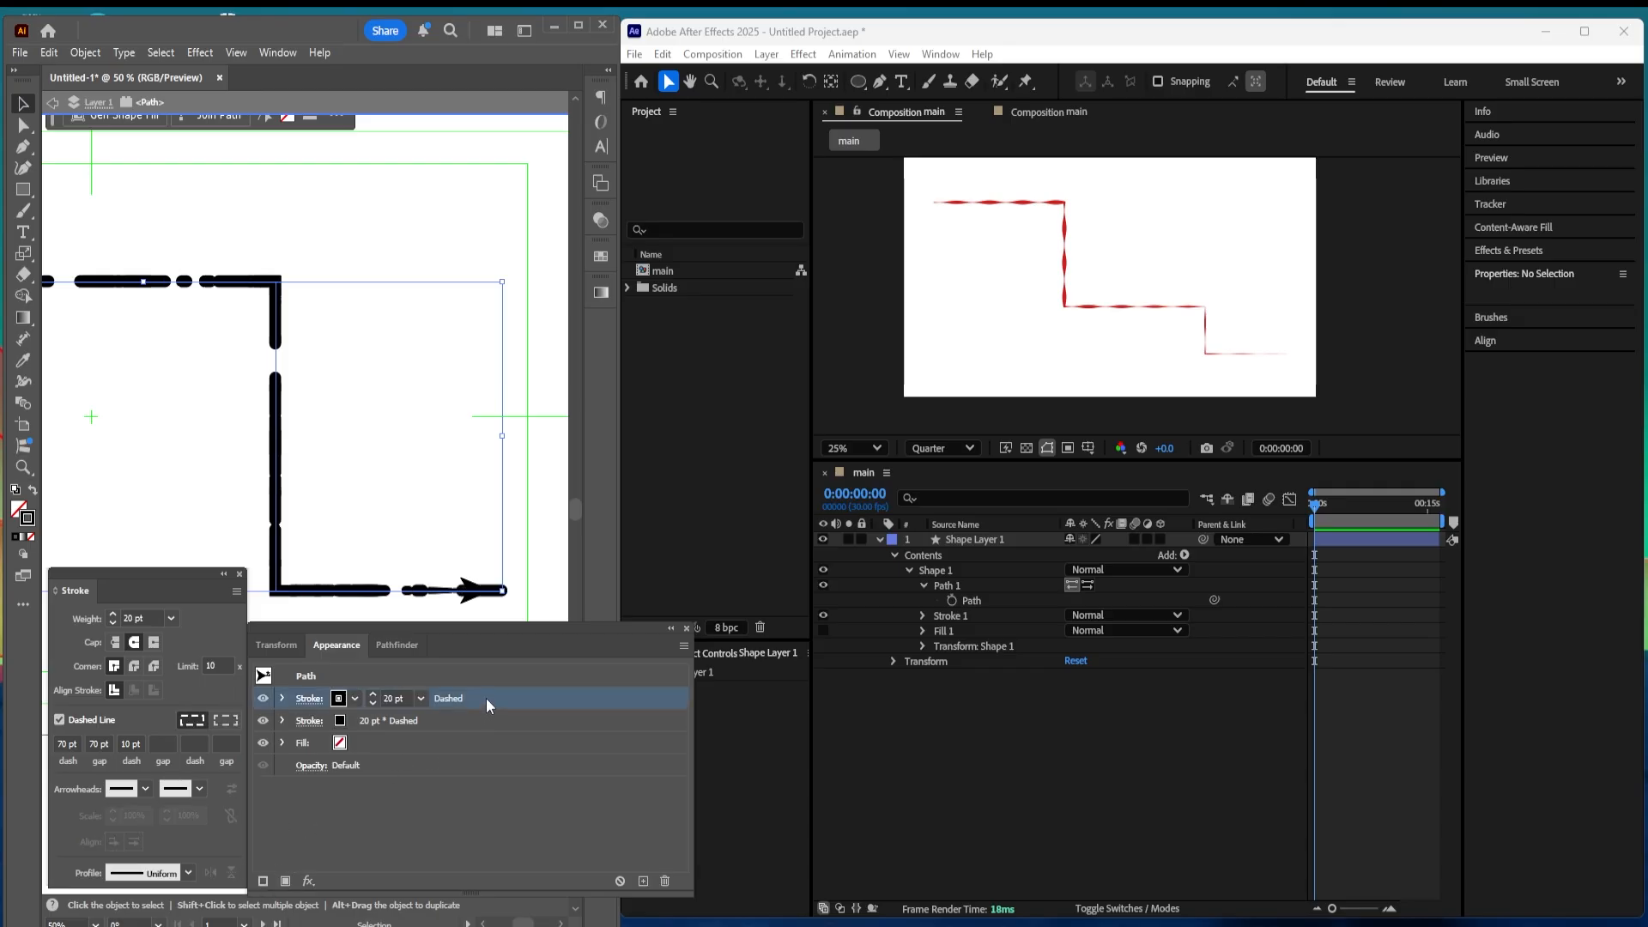
{"action": "mouse_move", "coordinate": [486, 698]}
{"action": "left_mouse_down"}
{"action": "mouse_move", "coordinate": [485, 737]}
{"action": "mouse_move", "coordinate": [420, 749]}
{"action": "left_mouse_up"}
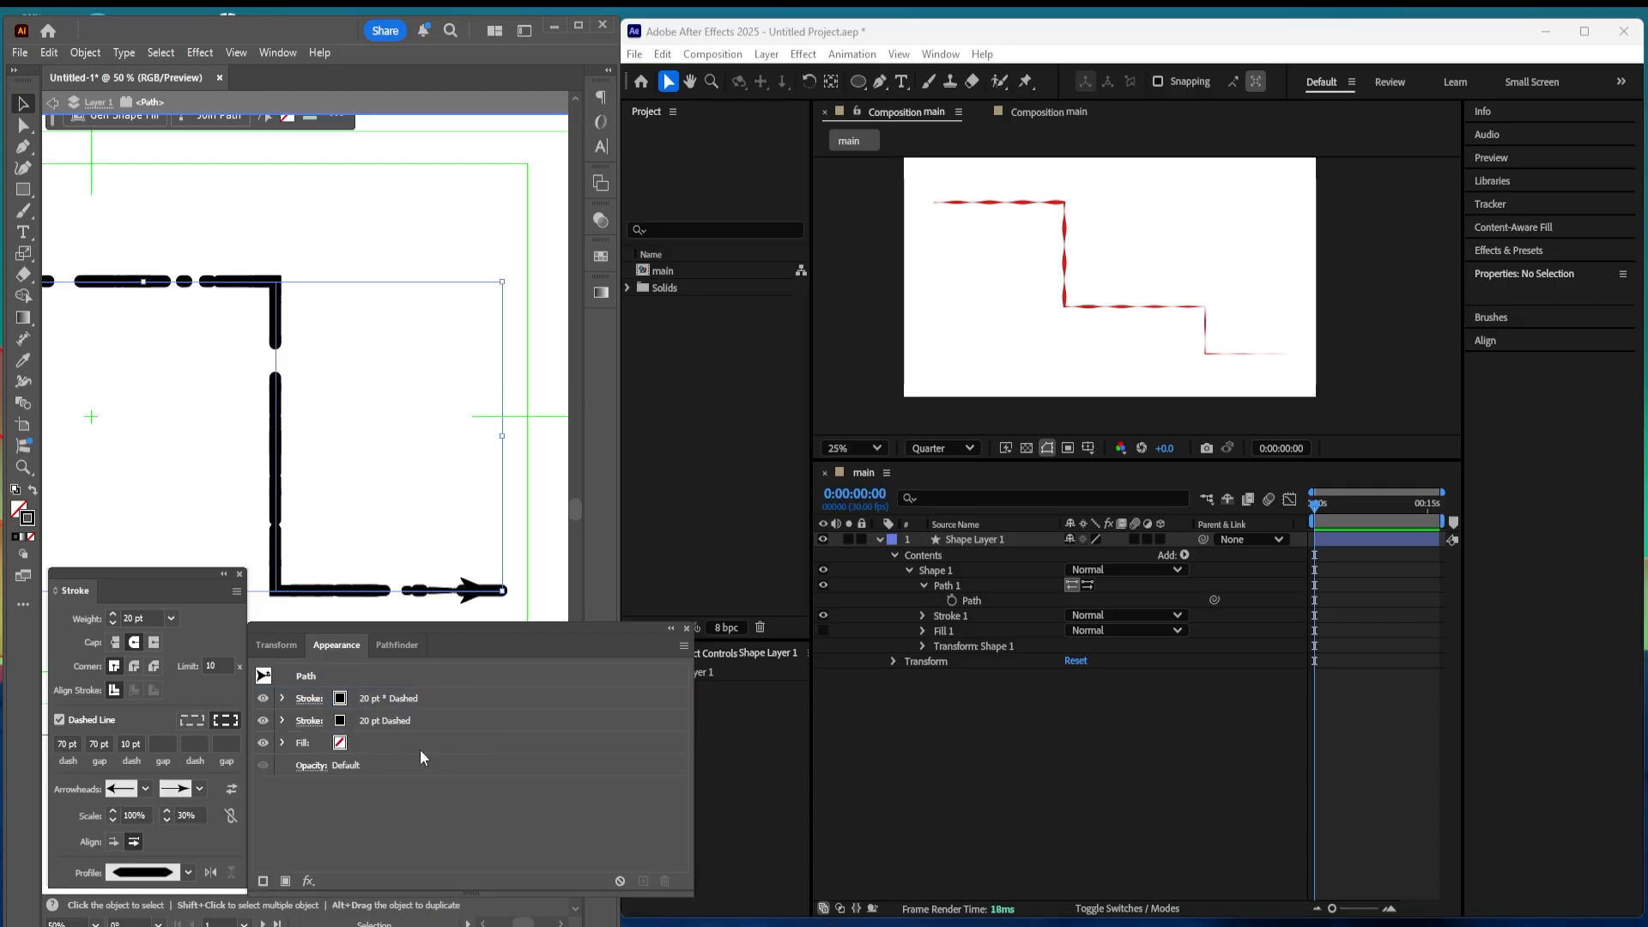
Step: Change the colour of the path's lower stroke to the magenta swatch
{"action": "left_click", "coordinate": [341, 723]}
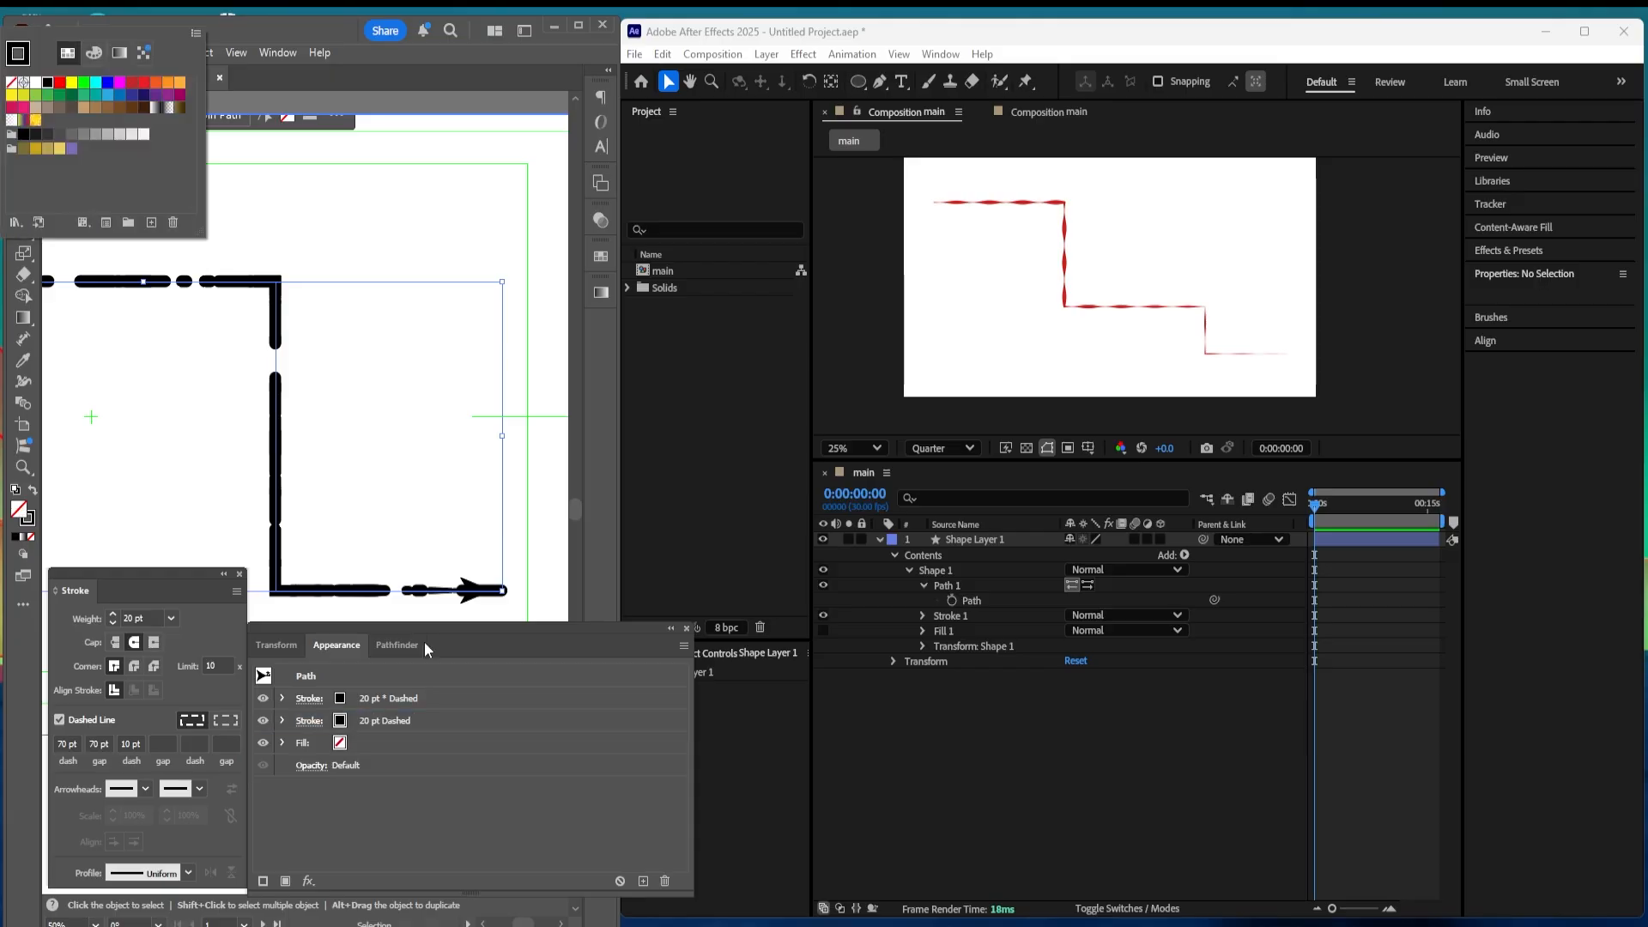
{"action": "left_click", "coordinate": [120, 83]}
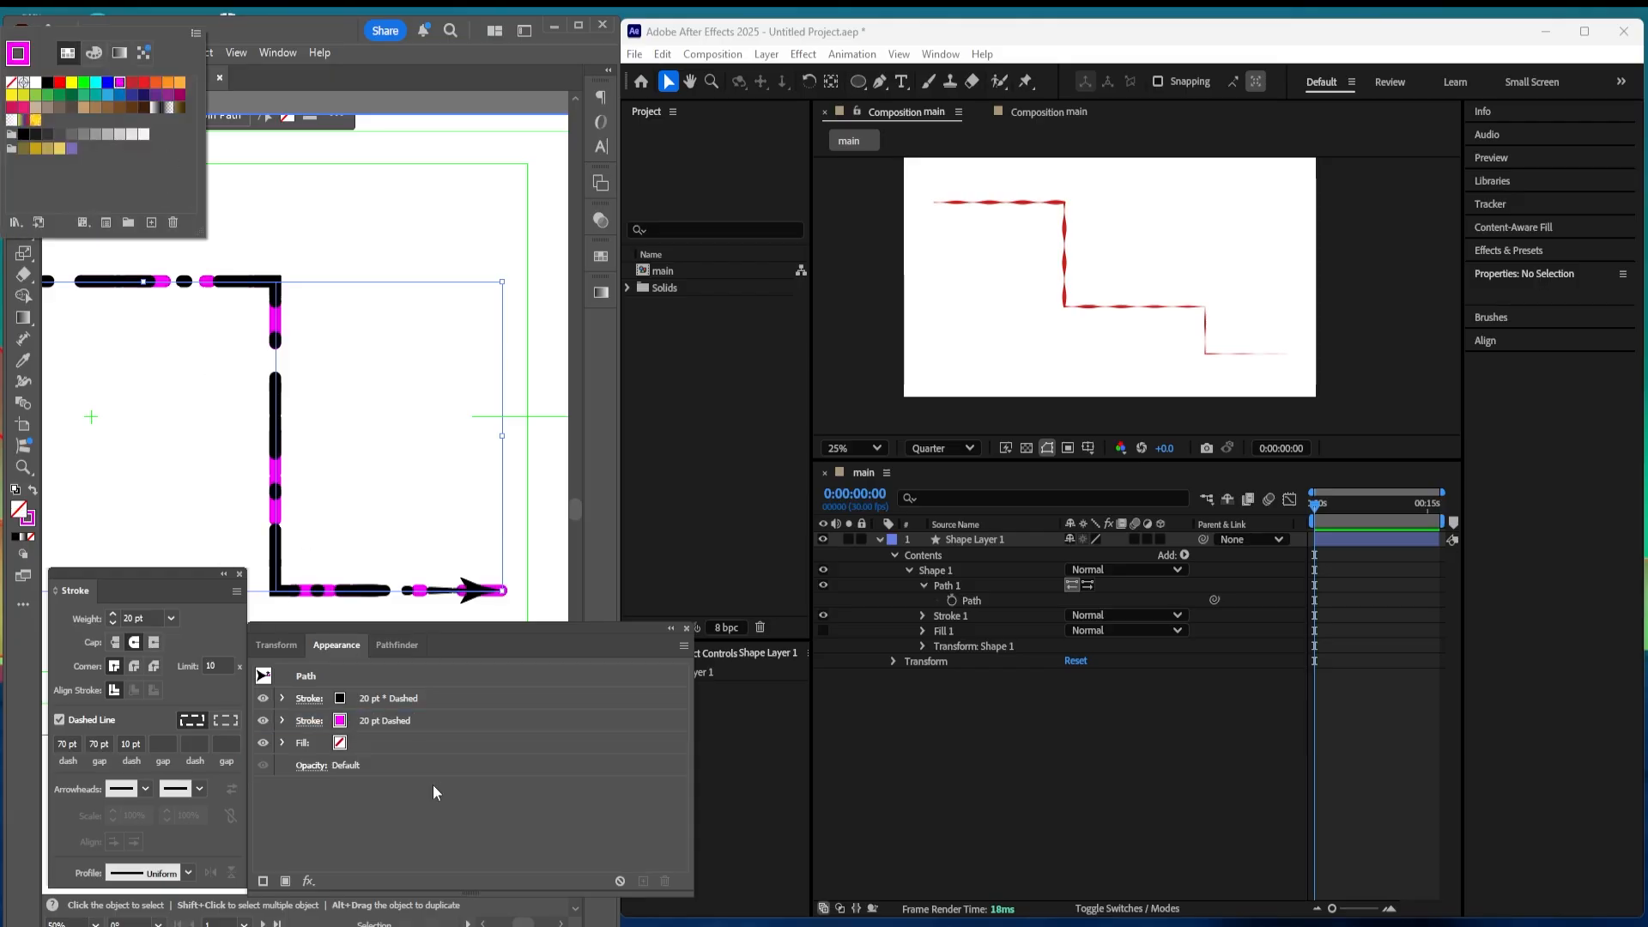
{"action": "left_click", "coordinate": [388, 810]}
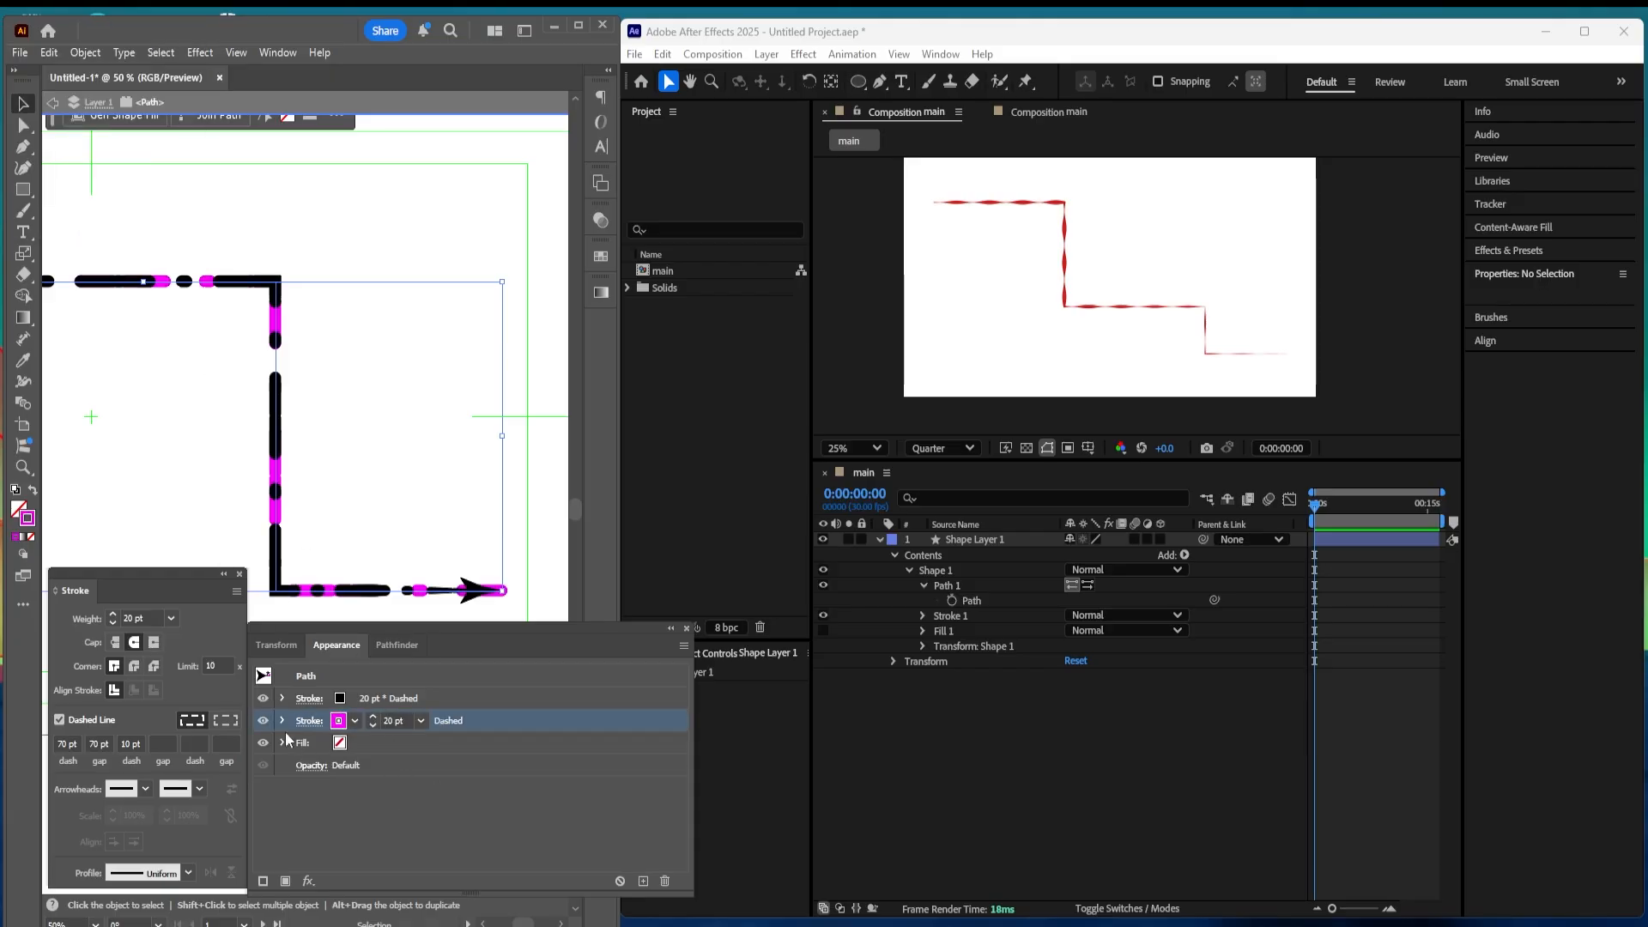
Step: Turn off the dashed line for the magenta stroke and set its weight to 50 pt
{"action": "left_click", "coordinate": [309, 721]}
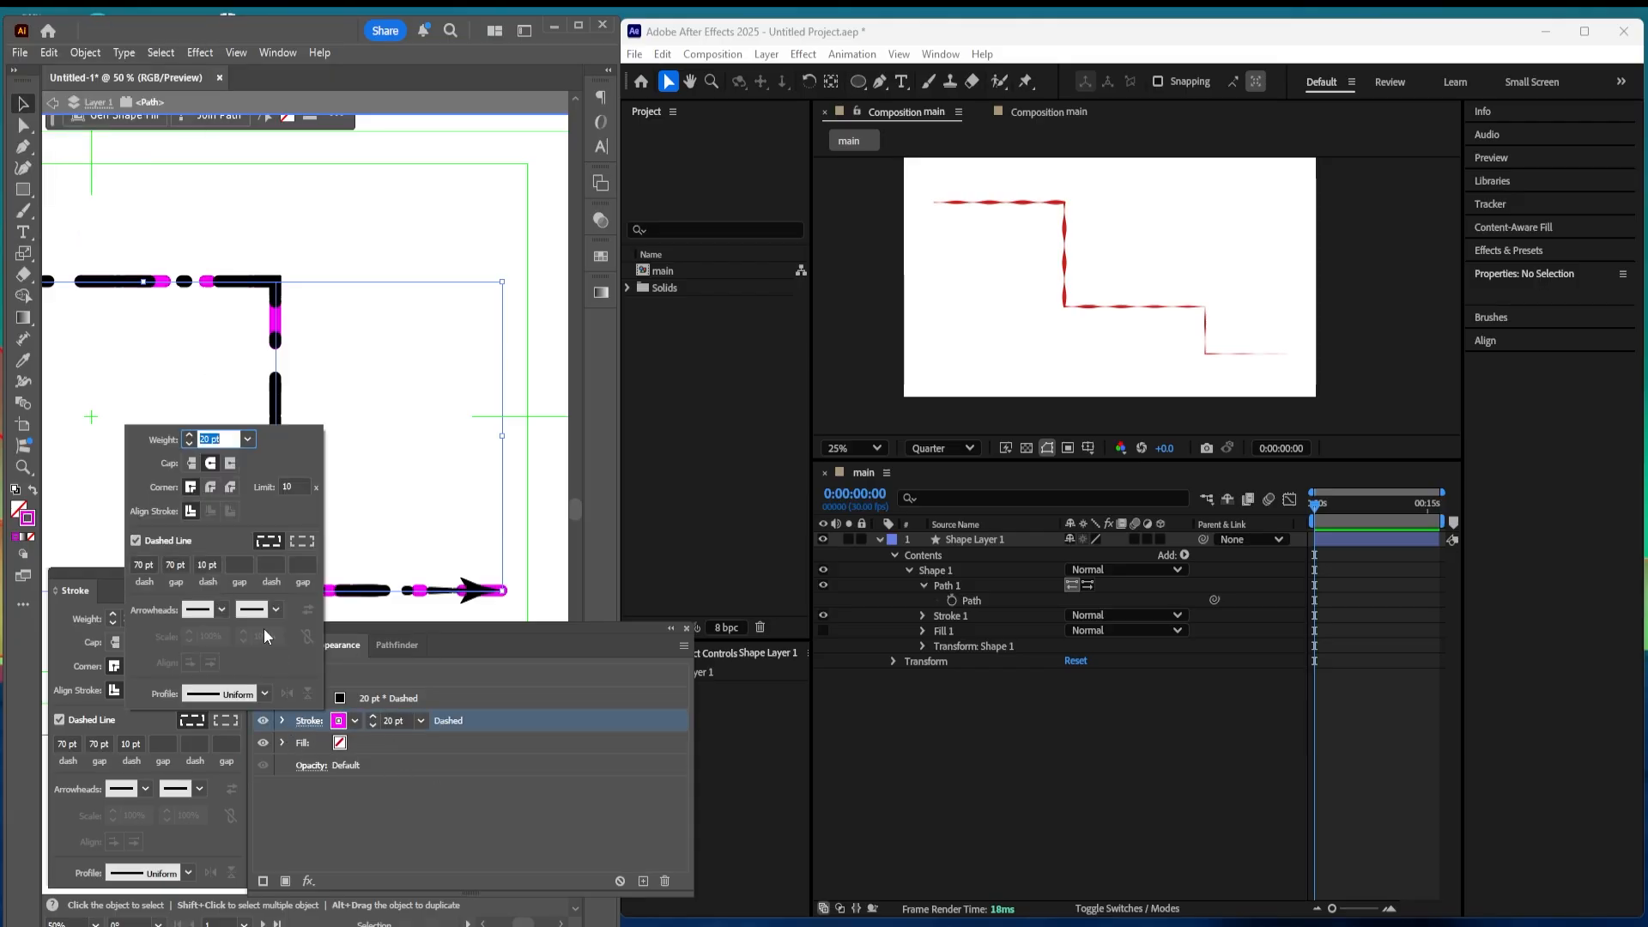
{"action": "left_click", "coordinate": [136, 541]}
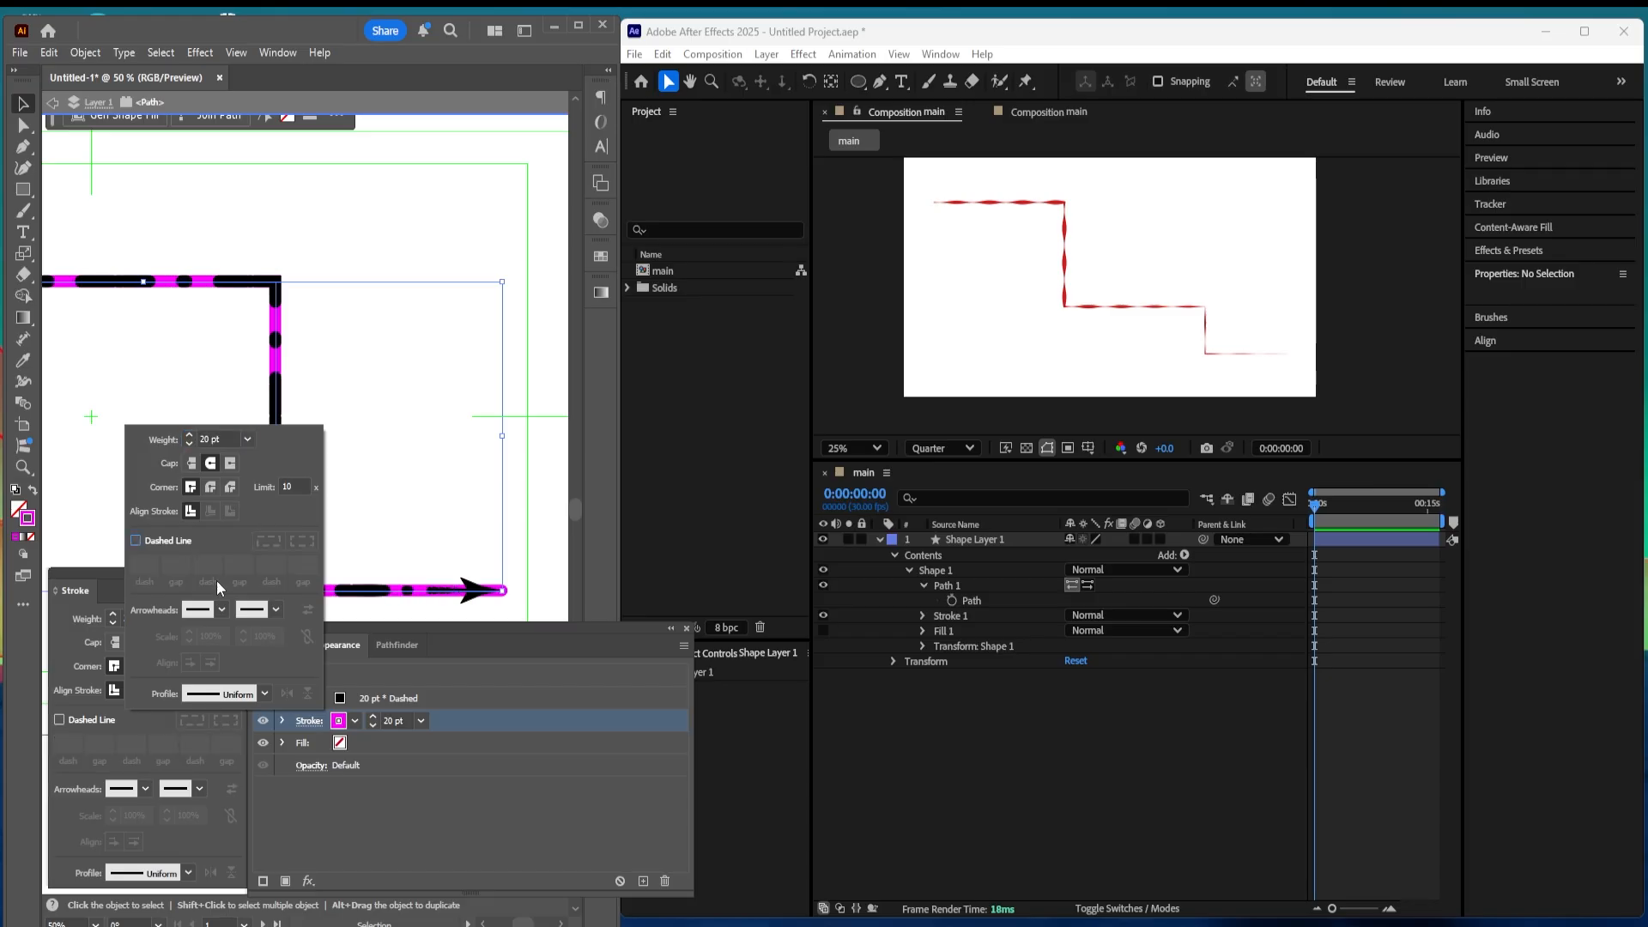
{"action": "left_click", "coordinate": [188, 434], "text": "shift"}
{"action": "left_click", "coordinate": [188, 434], "text": "shift"}
{"action": "left_click", "coordinate": [188, 435], "text": "shift"}
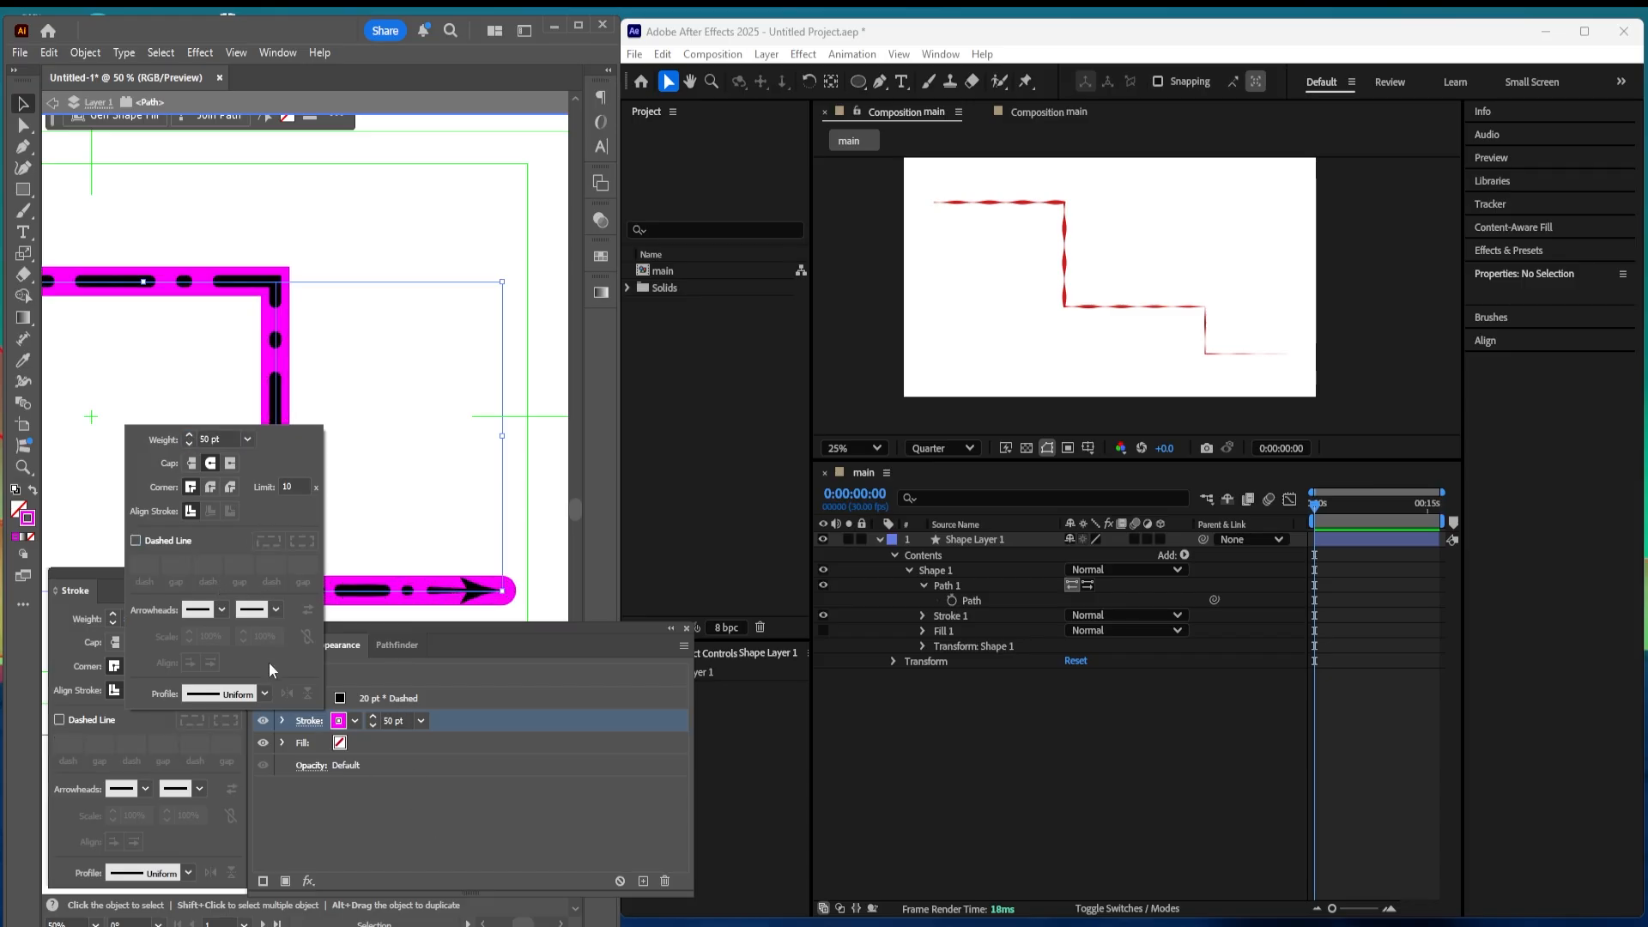
{"action": "left_click", "coordinate": [481, 858]}
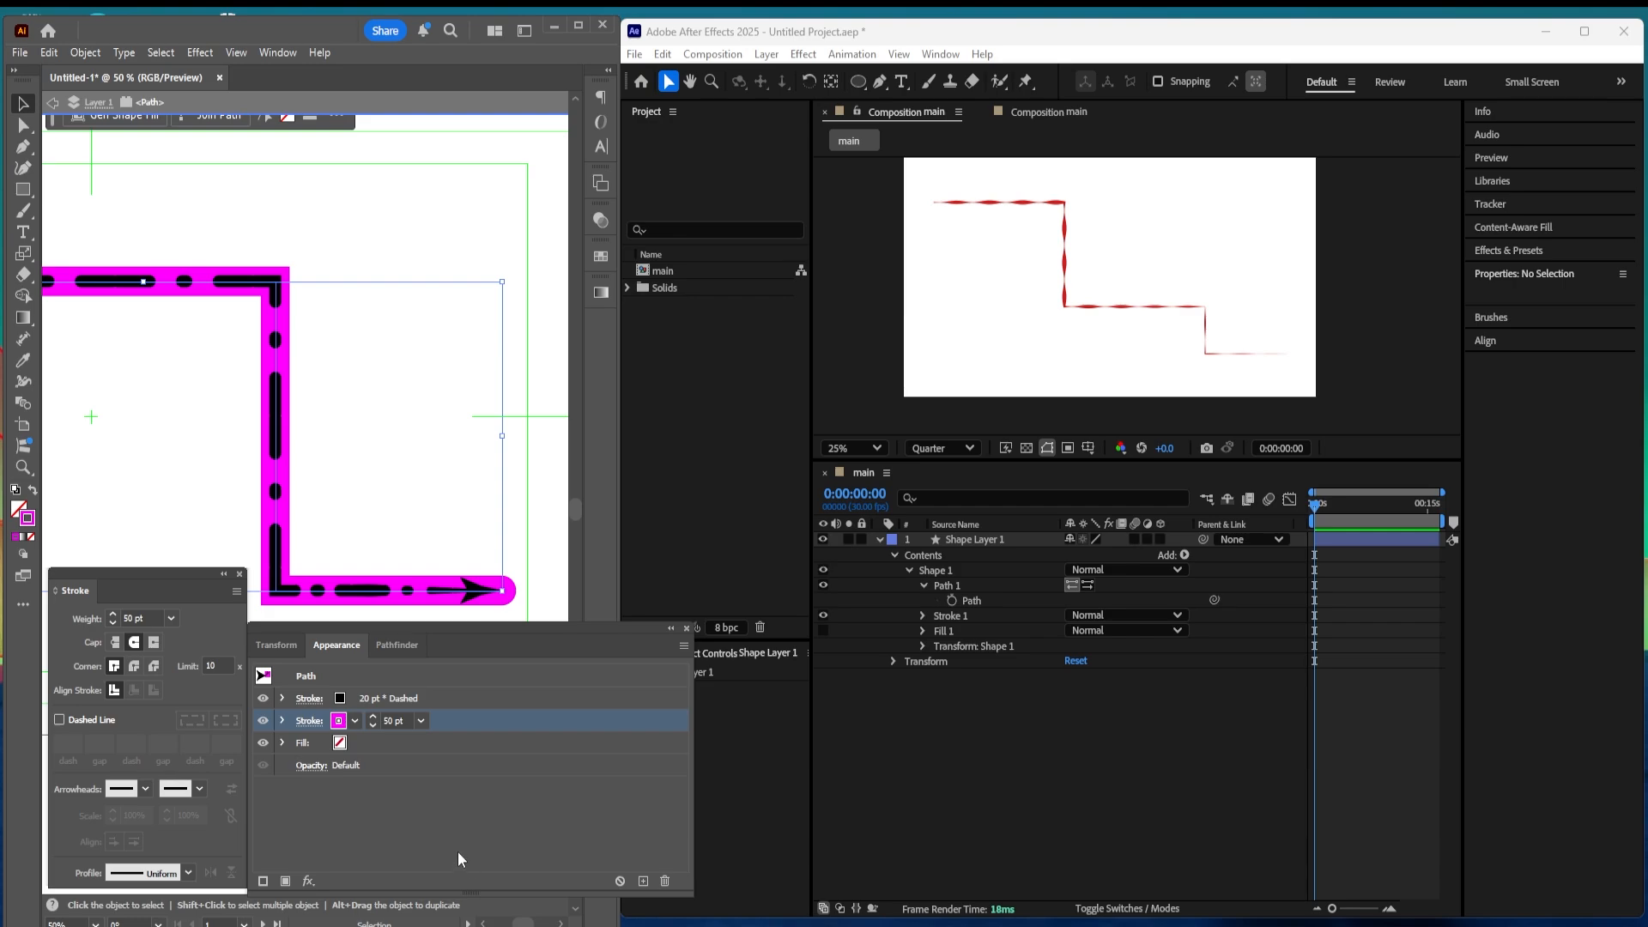
Step: Switch to After Effects, try duplicating Stroke 1 in Shape 1, and undo the duplication
{"action": "left_click", "coordinate": [942, 816]}
{"action": "left_click", "coordinate": [956, 615]}
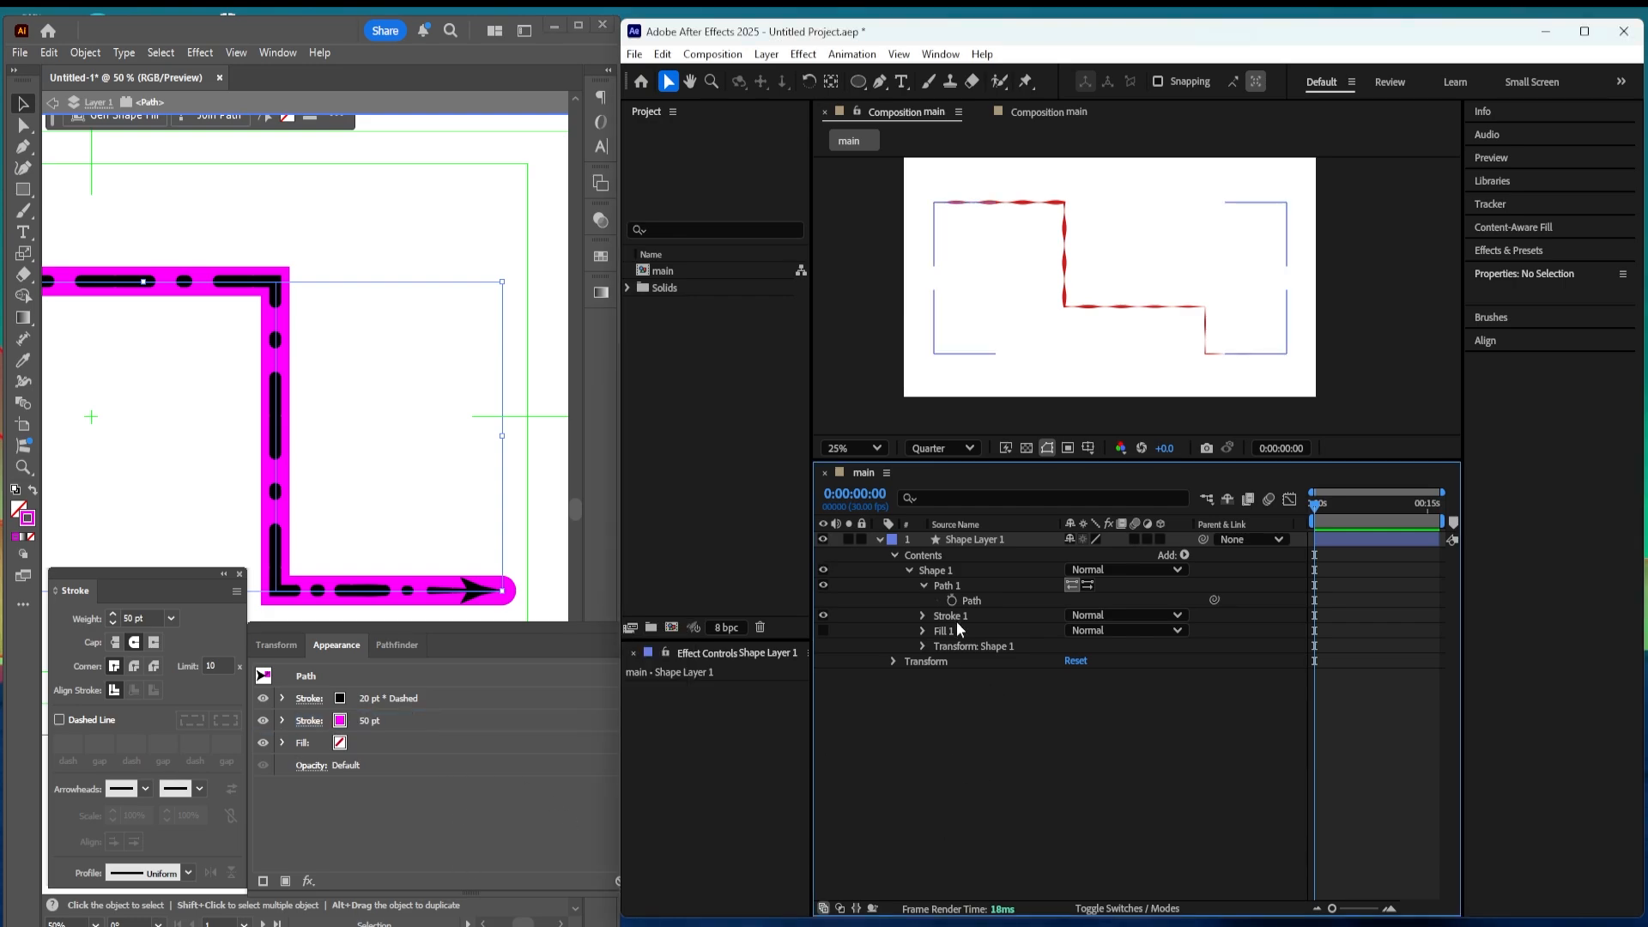
{"action": "left_click", "coordinate": [1021, 721]}
{"action": "left_click", "coordinate": [959, 616]}
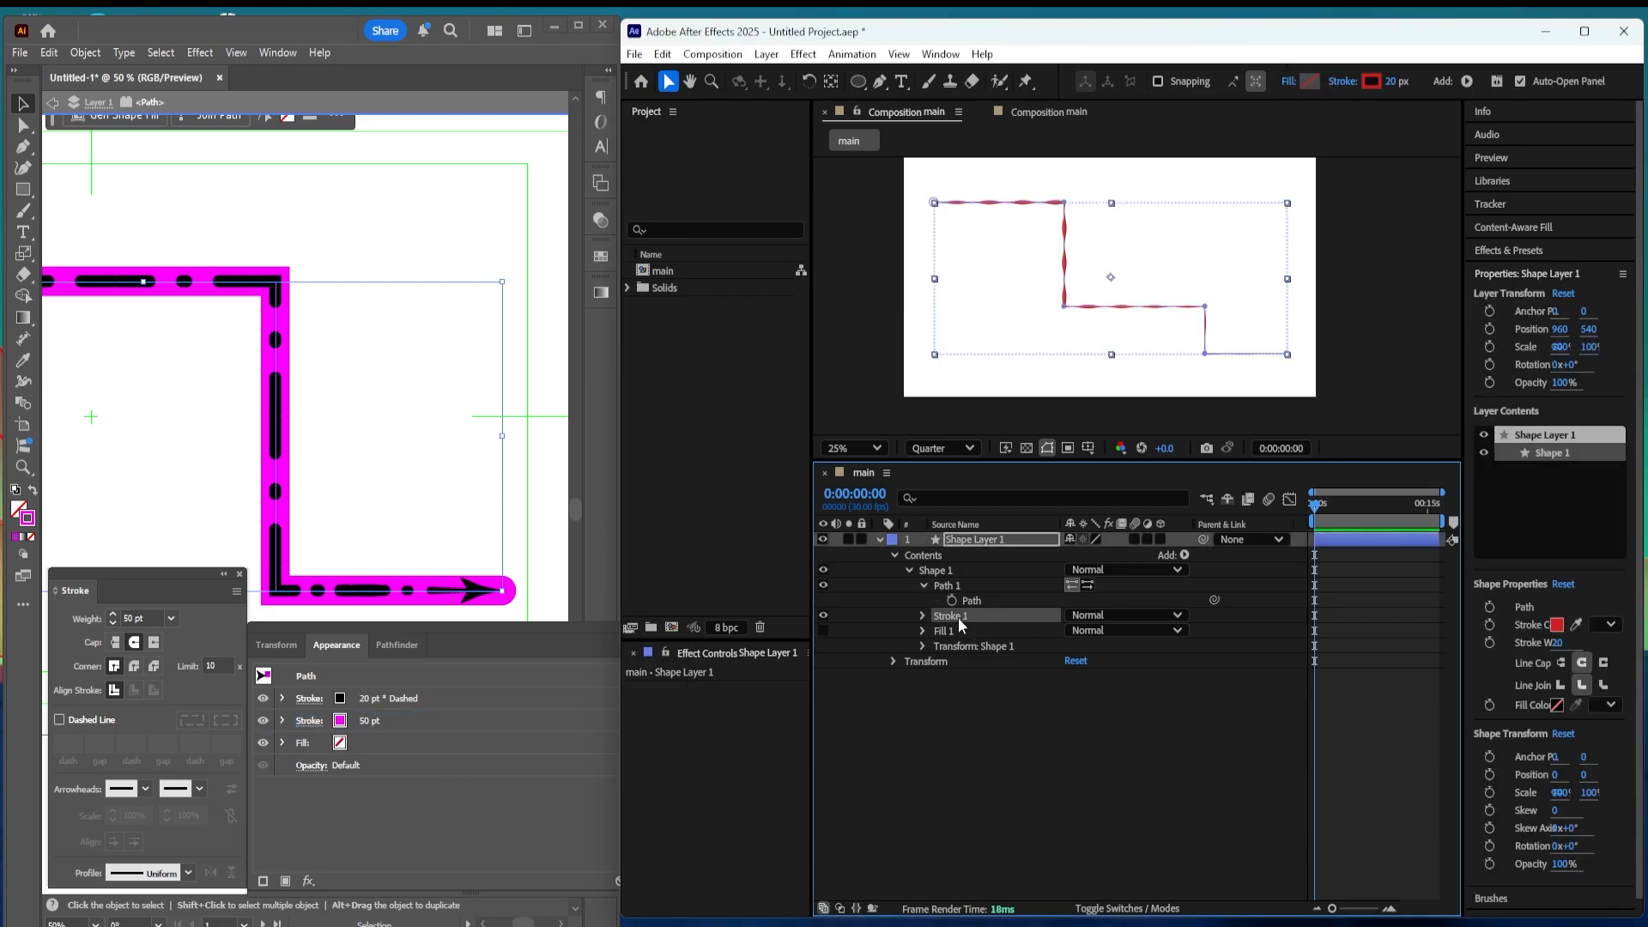
{"action": "key", "text": "ctrl+d"}
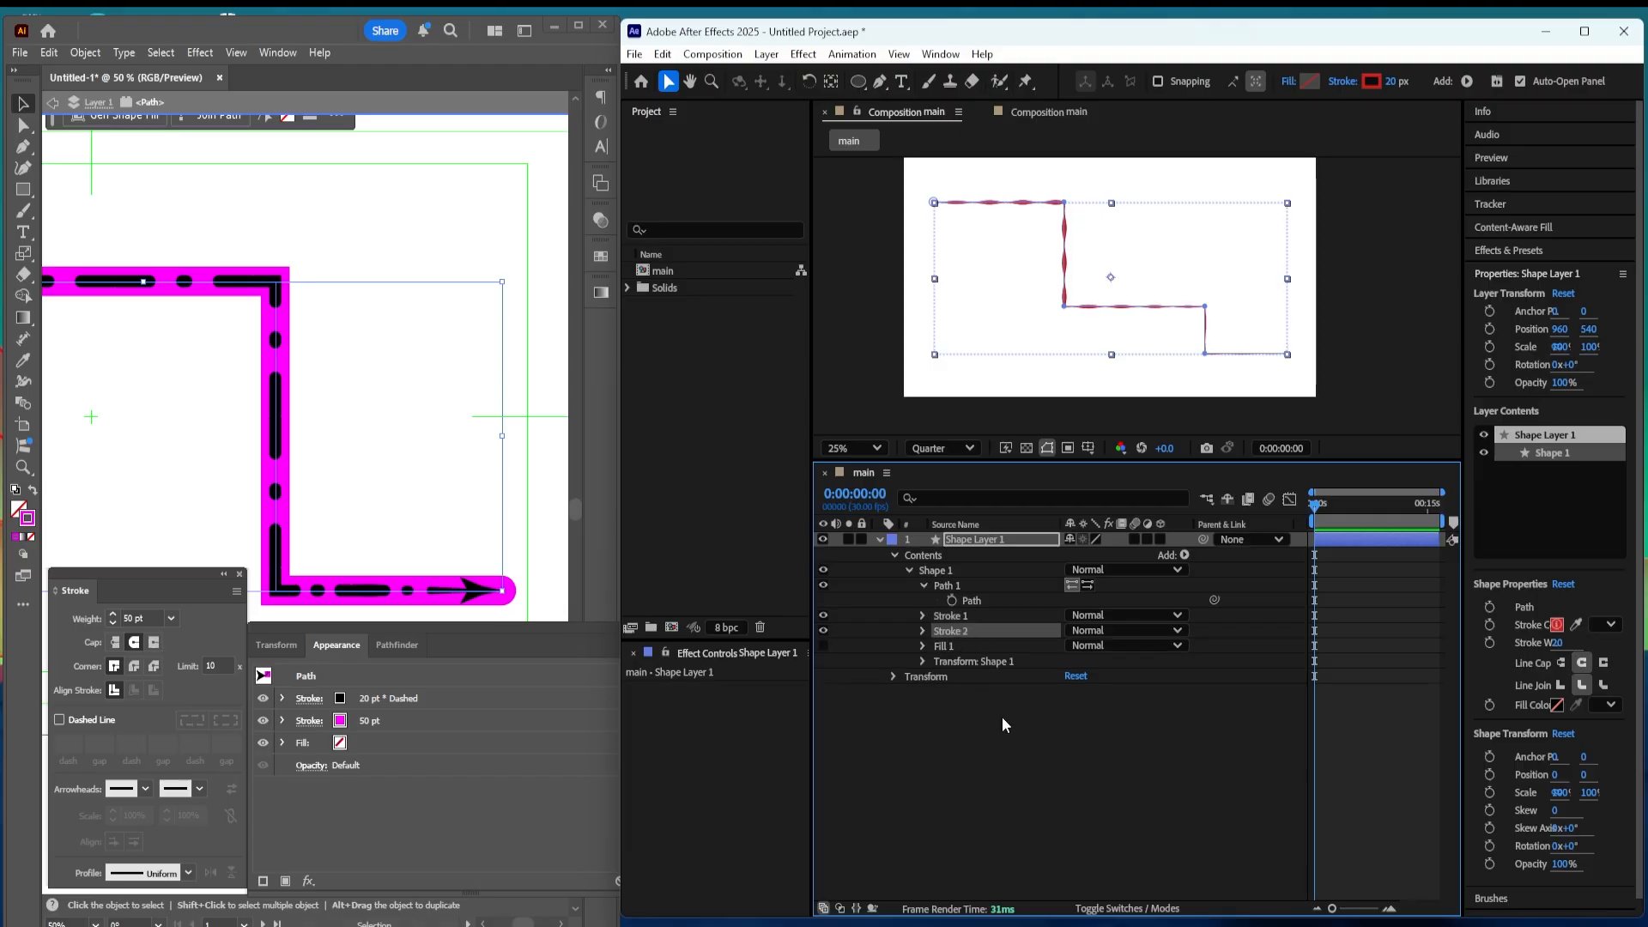
{"action": "key", "text": "ctrl+z"}
Step: Add a new stroke to Shape 1 and place it below Stroke 1 in the shape's contents
{"action": "left_click", "coordinate": [1184, 556]}
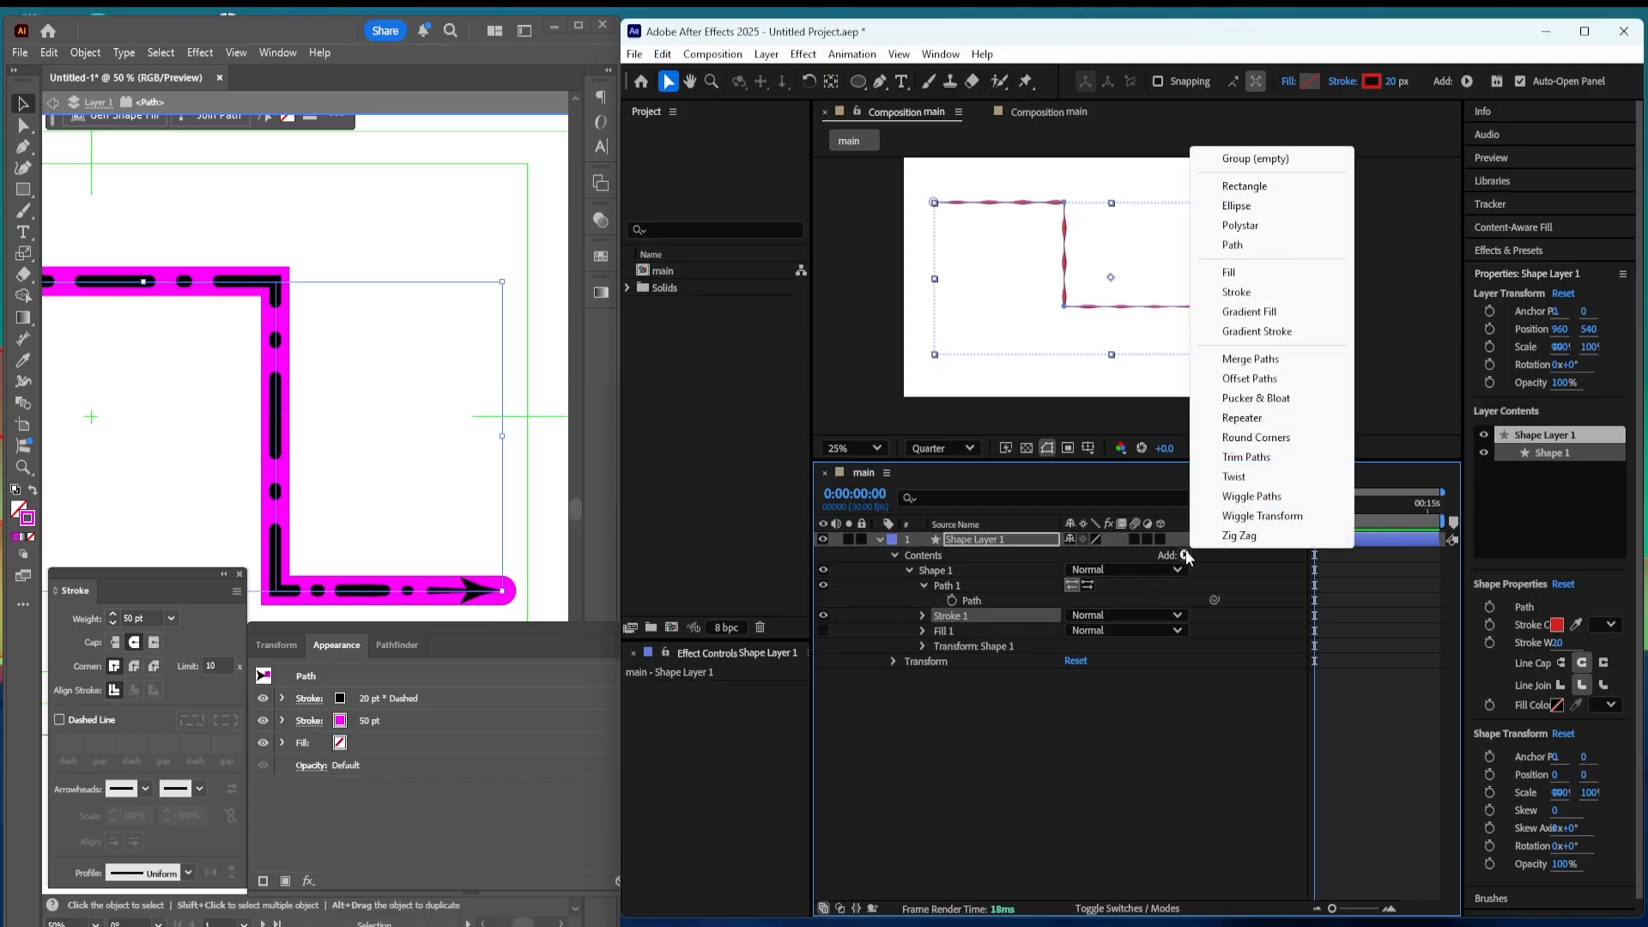
{"action": "left_click", "coordinate": [1246, 295]}
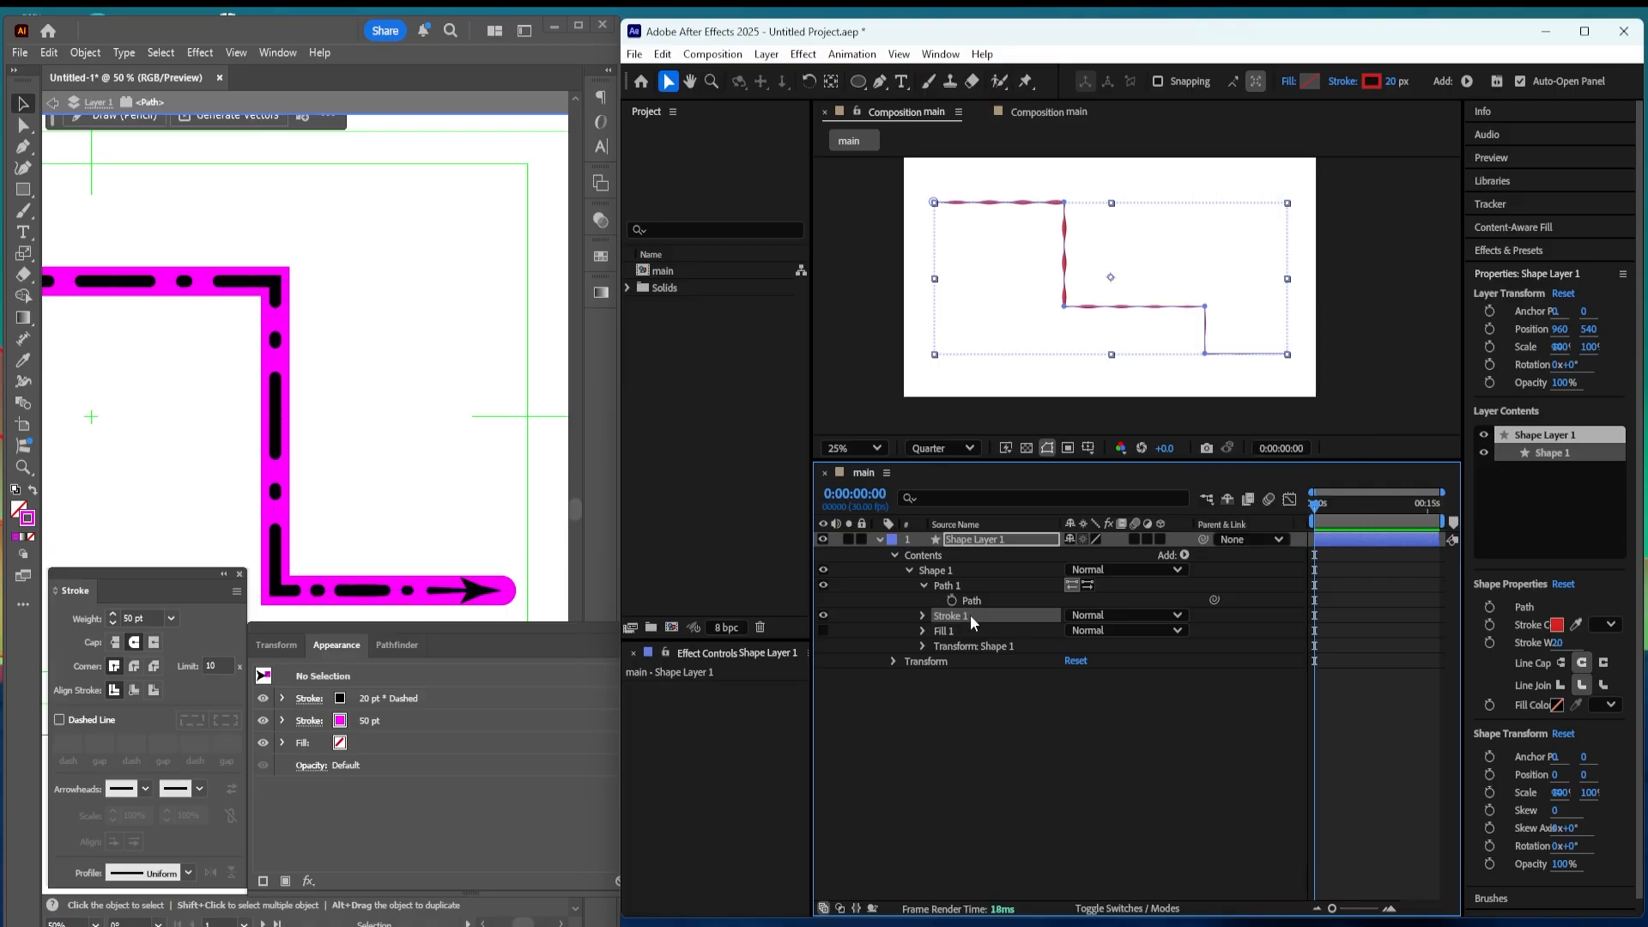
{"action": "left_click", "coordinate": [924, 615]}
{"action": "left_click", "coordinate": [924, 615]}
{"action": "left_click", "coordinate": [1185, 555]}
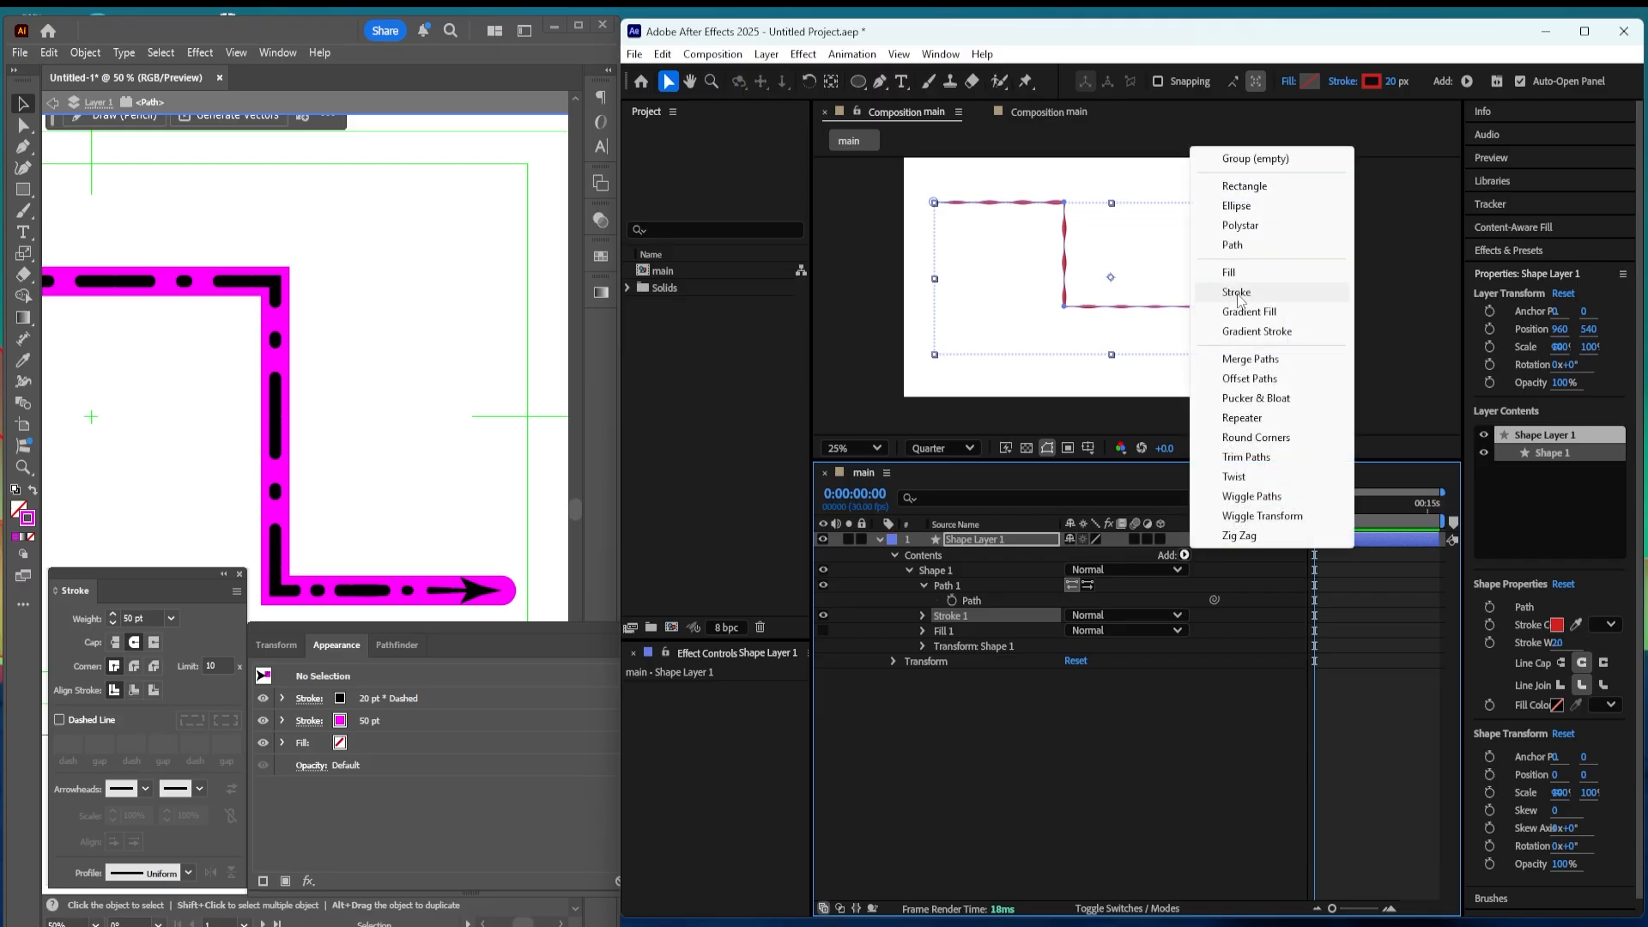
{"action": "left_click", "coordinate": [1238, 294]}
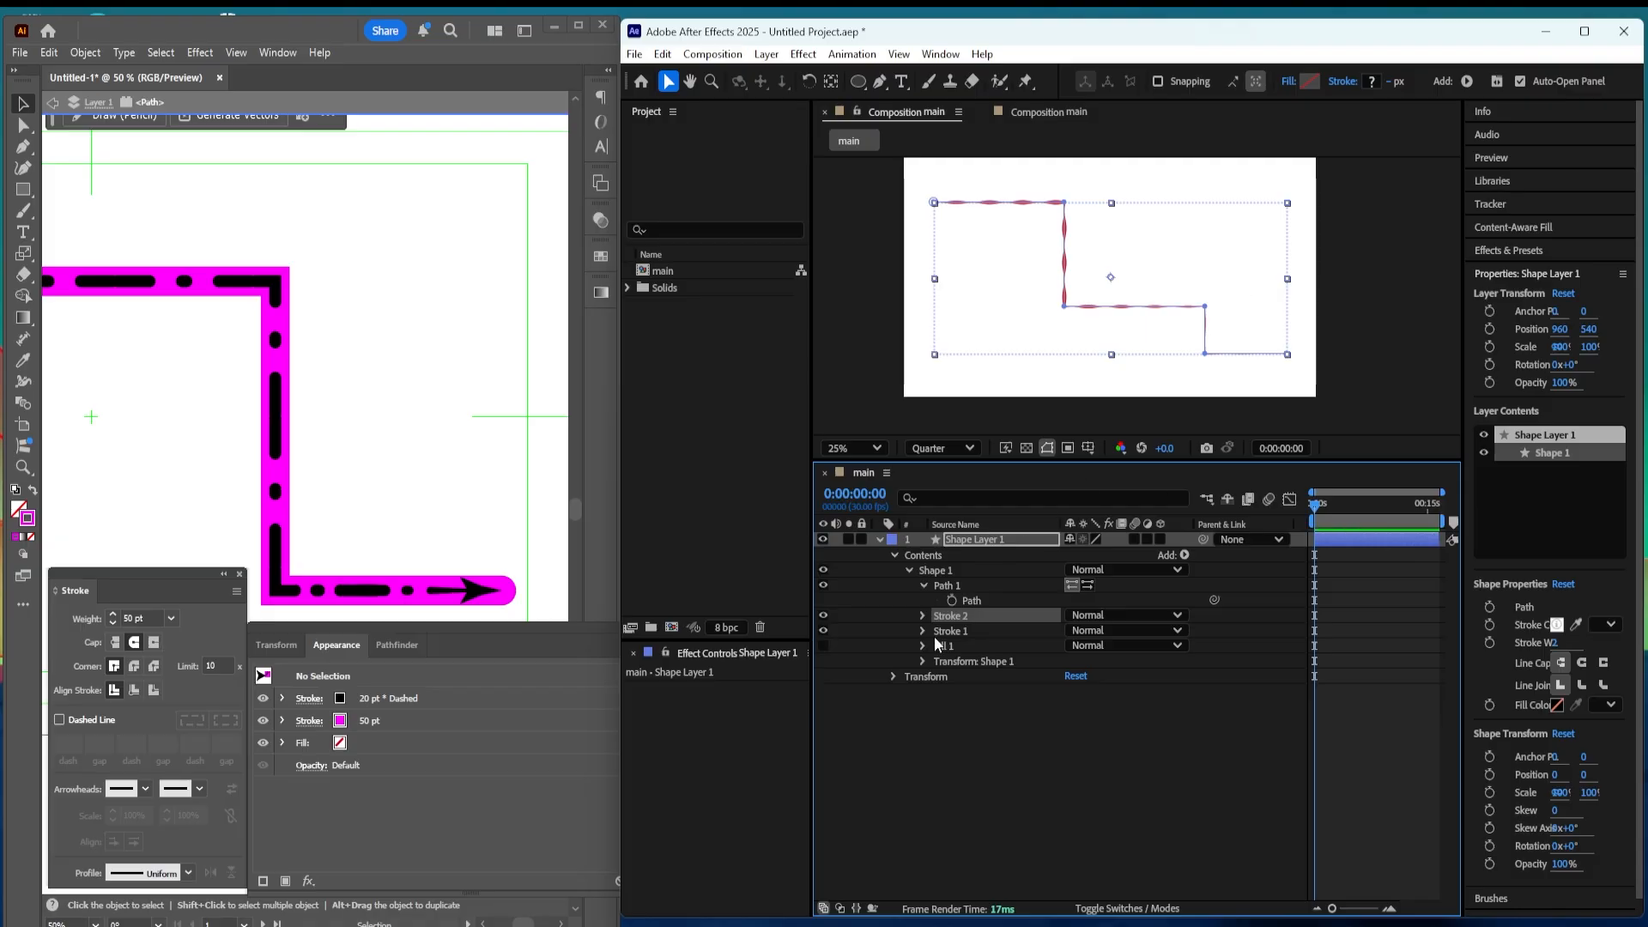
{"action": "left_click_drag", "start_coordinate": [959, 618], "coordinate": [954, 636]}
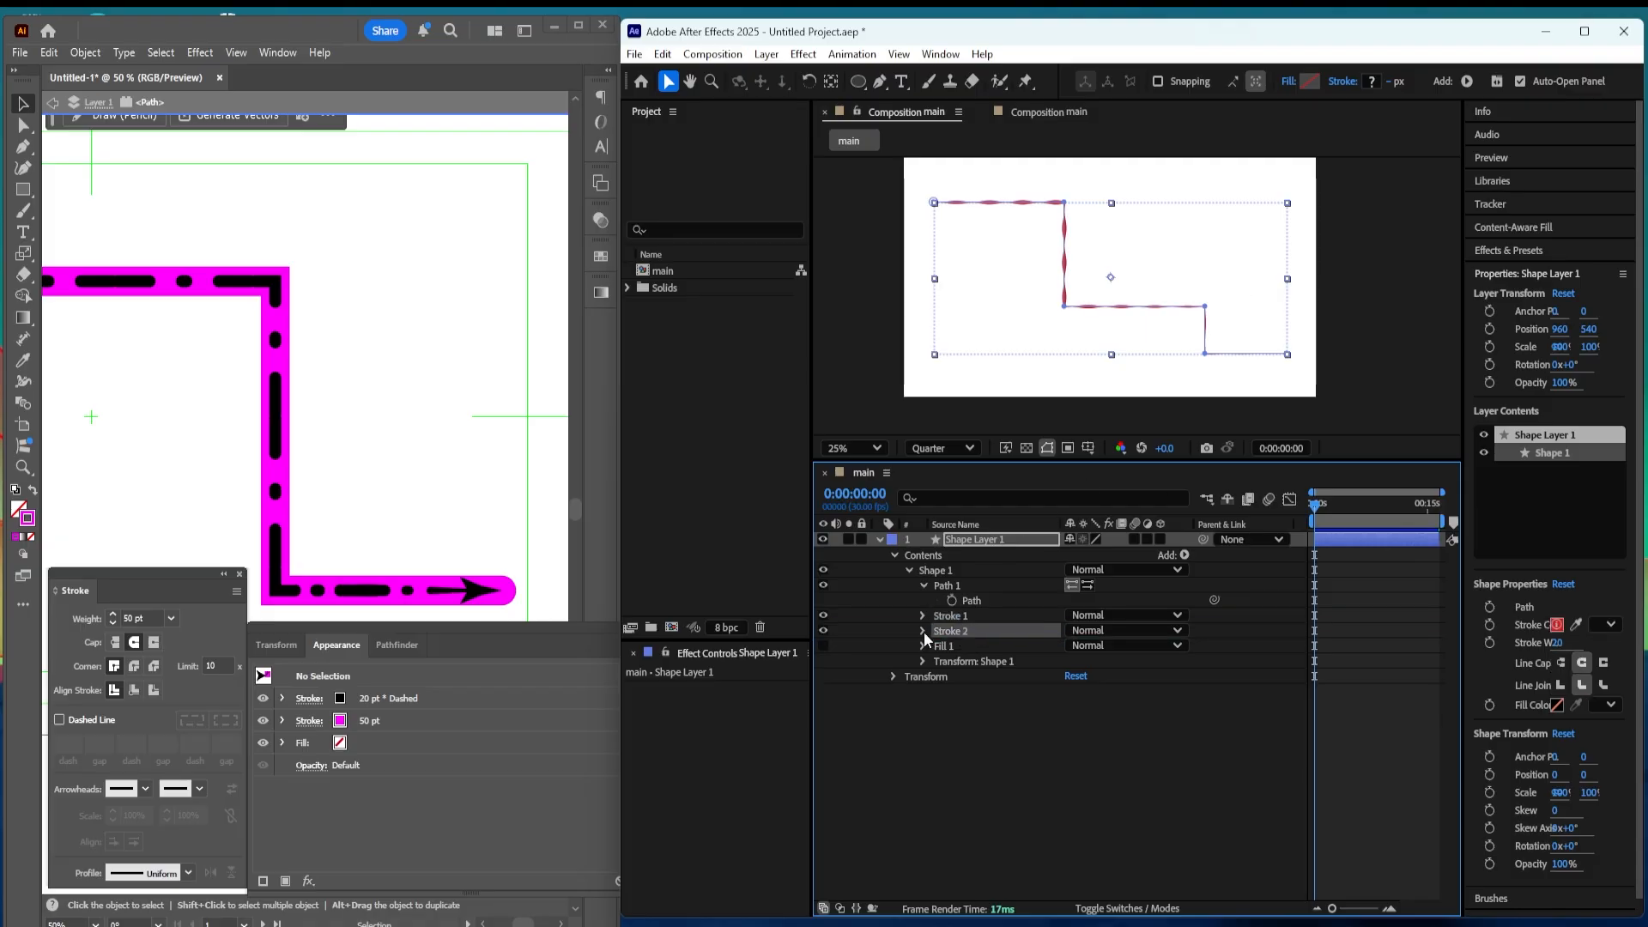
Step: Expand Stroke 2, set its colour to magenta F40BC5 and its stroke width to 79
{"action": "left_click", "coordinate": [923, 631]}
{"action": "left_click", "coordinate": [1074, 661]}
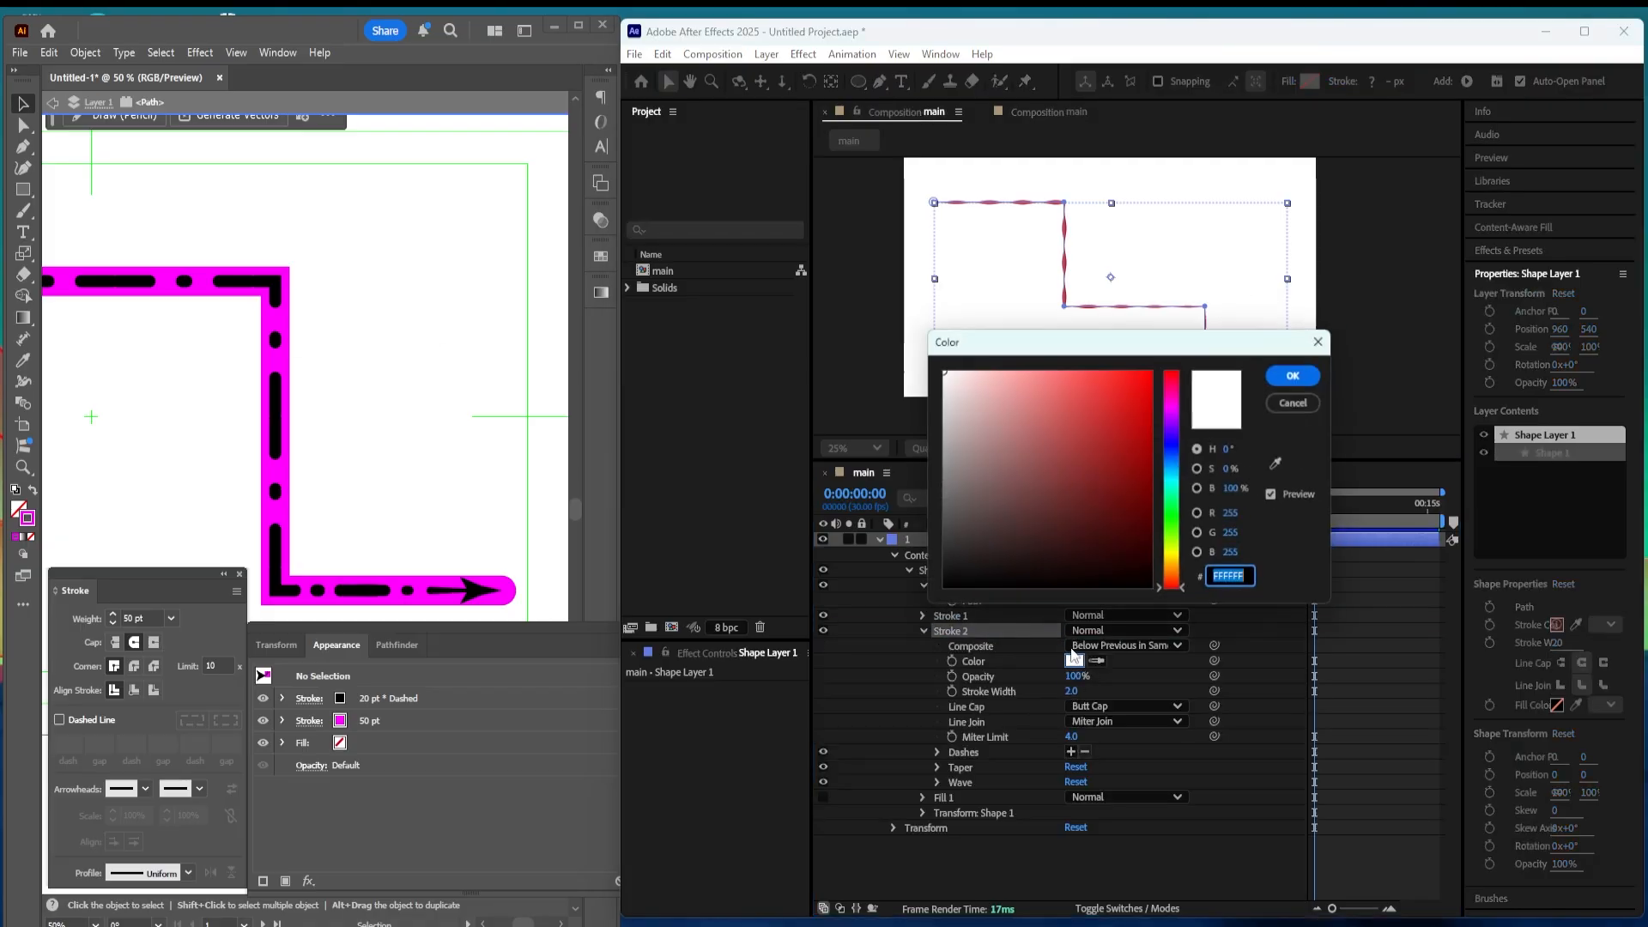
{"action": "left_click", "coordinate": [1177, 405]}
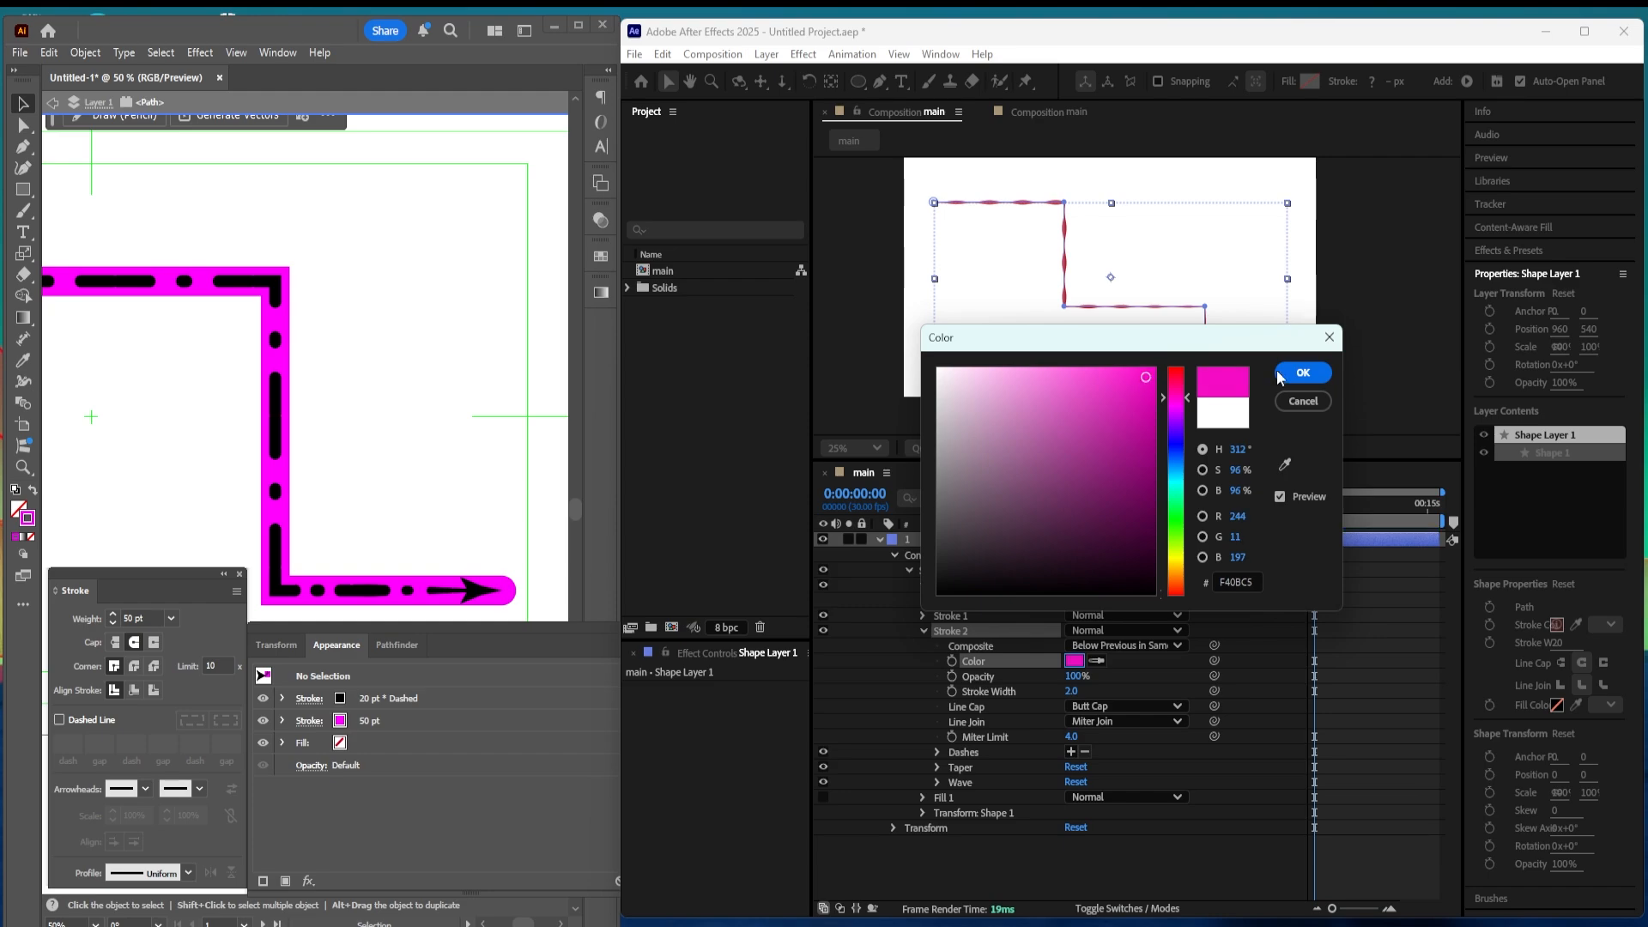
{"action": "left_click", "coordinate": [1303, 373]}
{"action": "left_click_drag", "start_coordinate": [1073, 692], "coordinate": [1124, 687]}
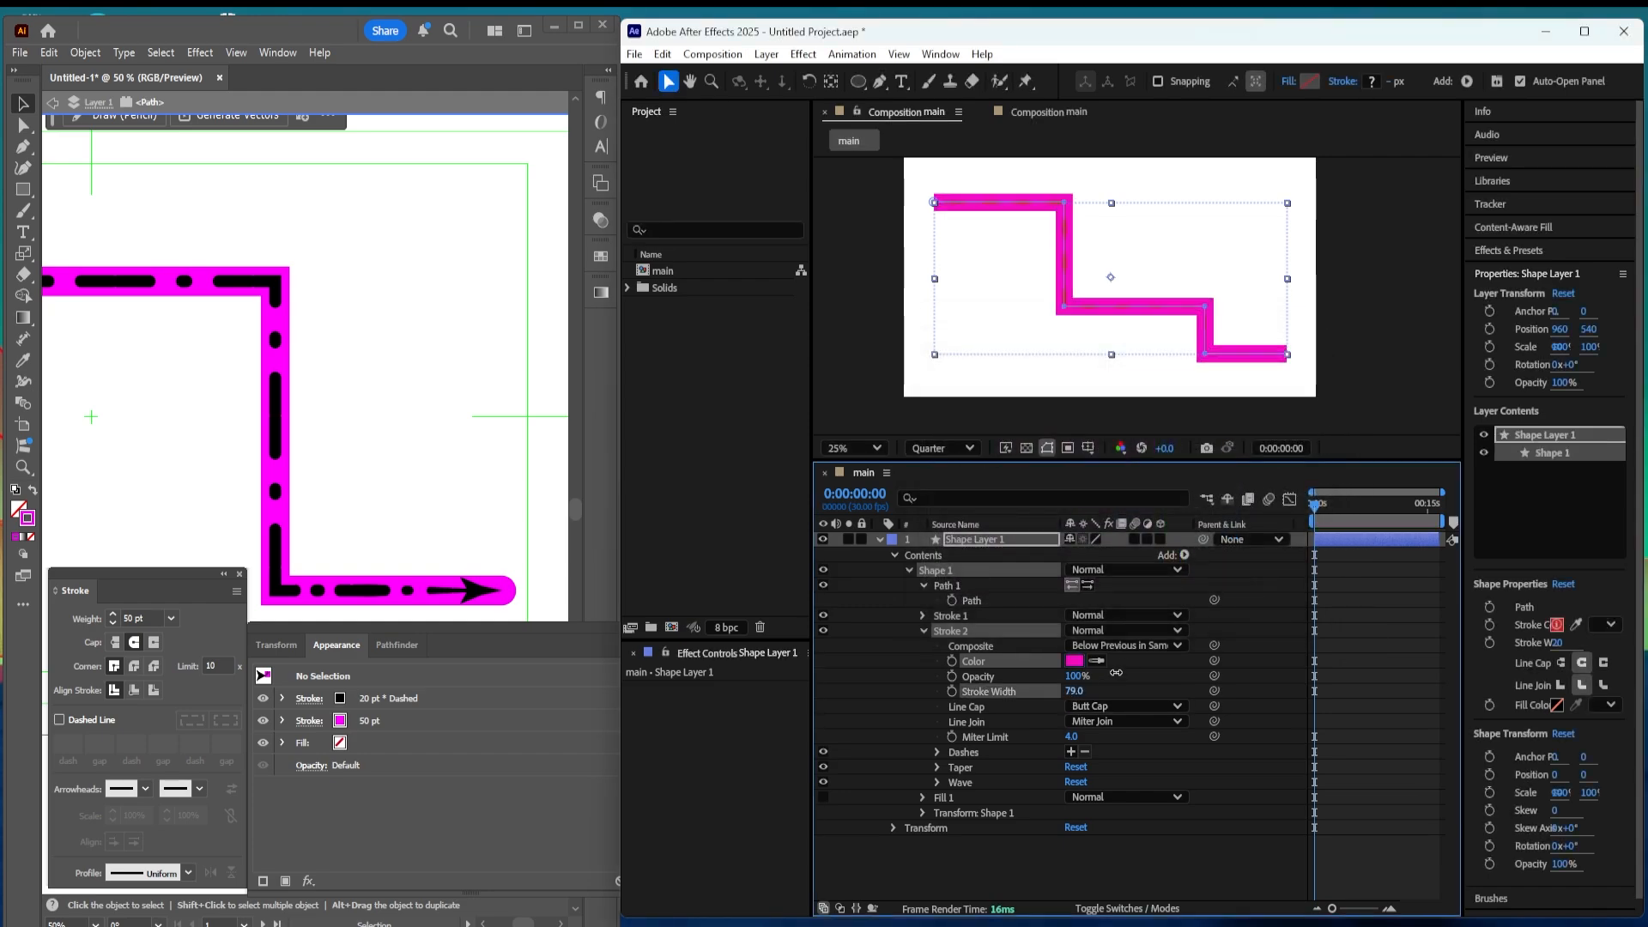
{"action": "left_click", "coordinate": [1350, 772]}
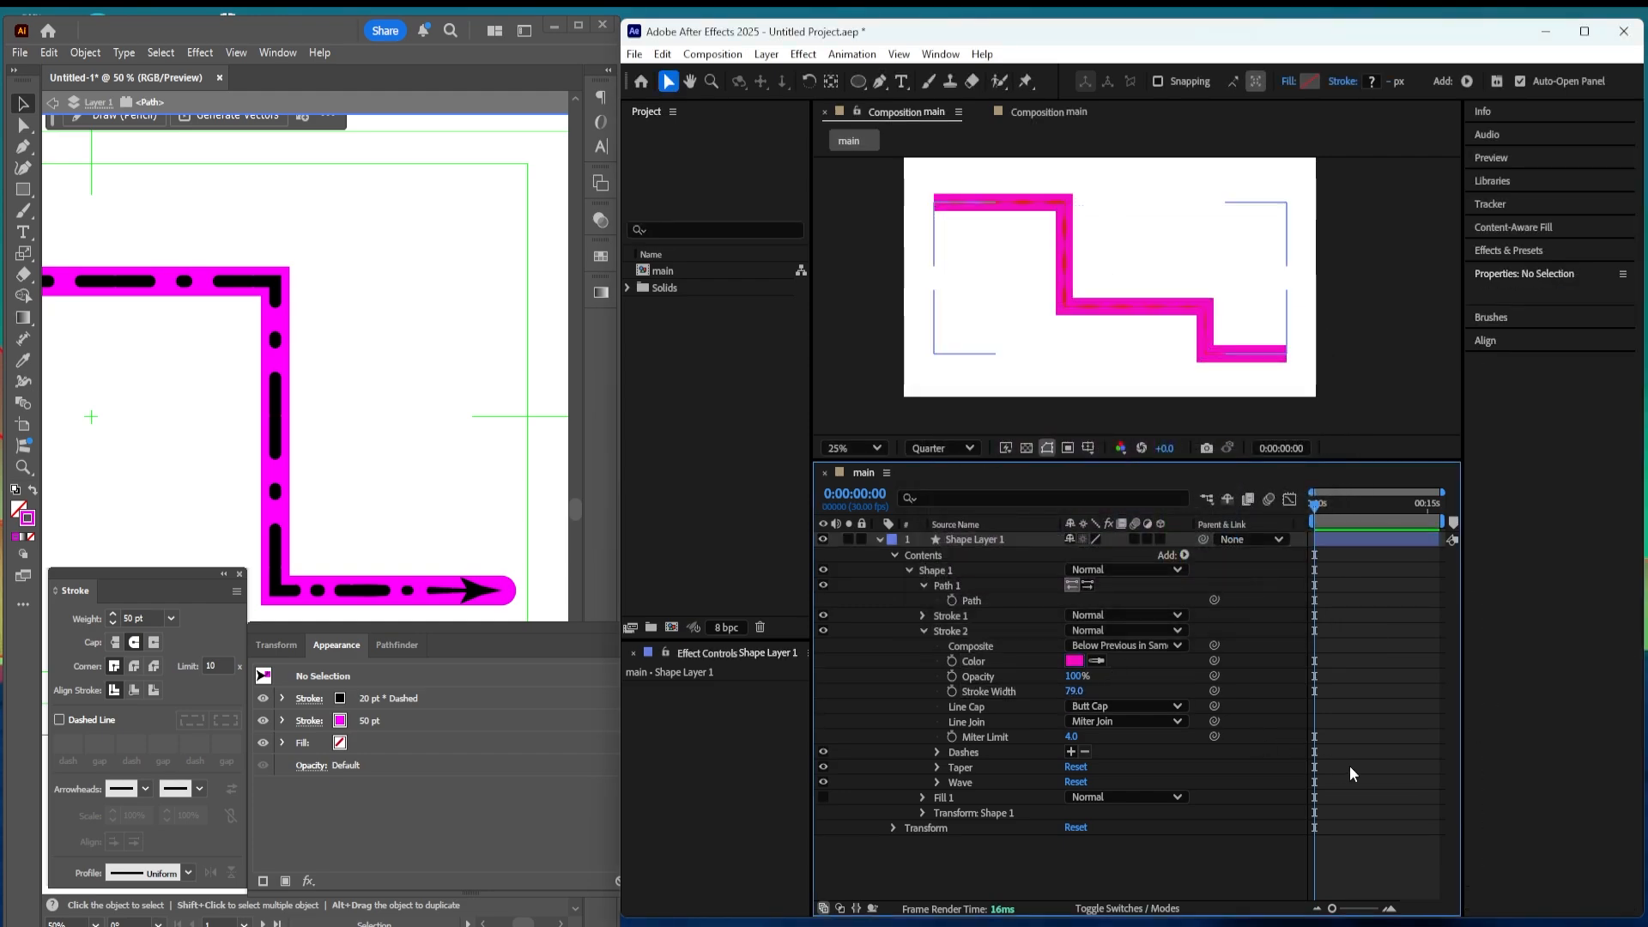
Step: Change the colour of Stroke 1 to a near-white pink and collapse its properties
{"action": "left_click", "coordinate": [922, 615]}
{"action": "left_click", "coordinate": [1075, 645]}
{"action": "left_click_drag", "start_coordinate": [1116, 404], "coordinate": [947, 367]}
{"action": "left_click", "coordinate": [1279, 378]}
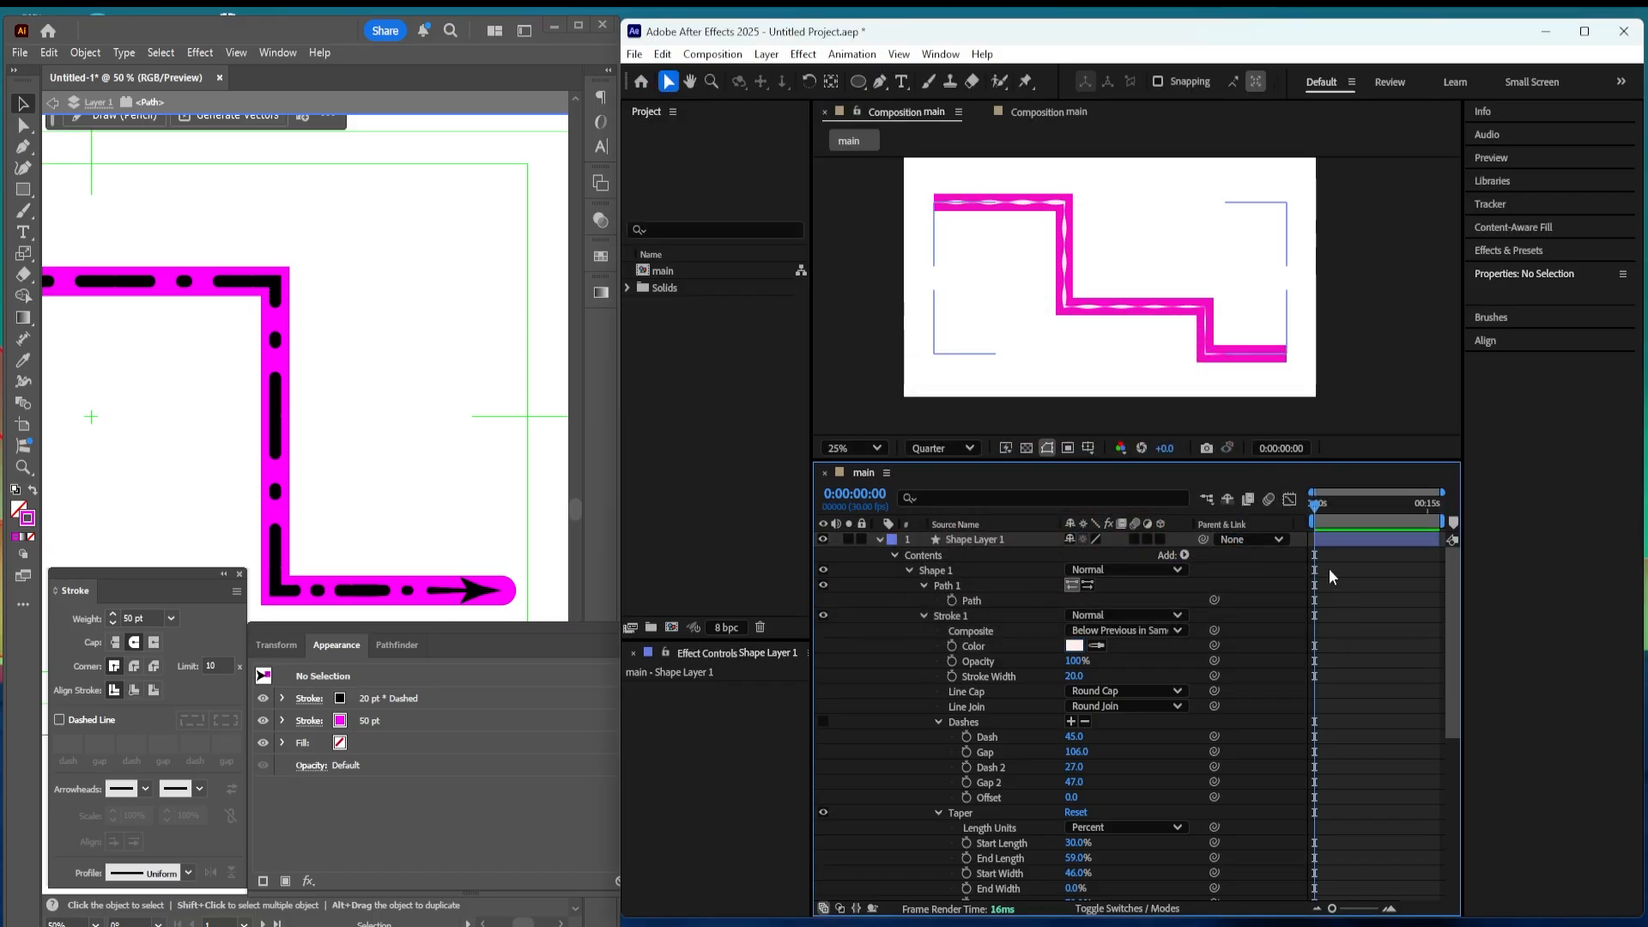
{"action": "left_click", "coordinate": [924, 616]}
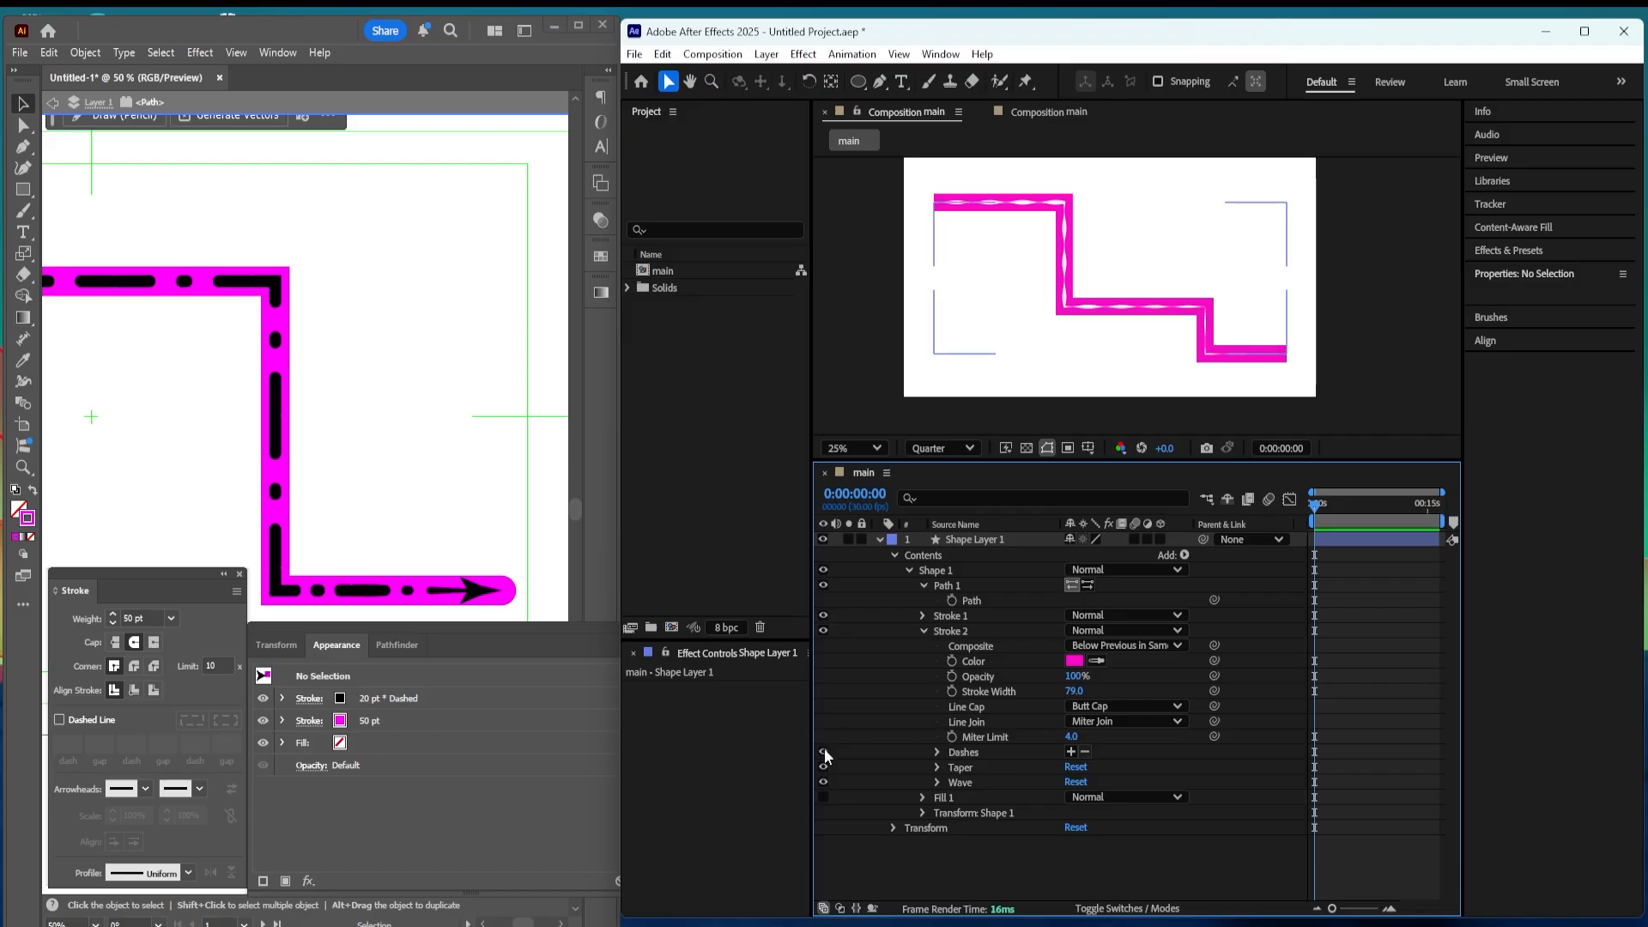
Step: Switch to Illustrator and choose a gradient swatch as the colour of the 50 pt stroke
{"action": "left_click", "coordinate": [425, 830]}
{"action": "left_click", "coordinate": [340, 721]}
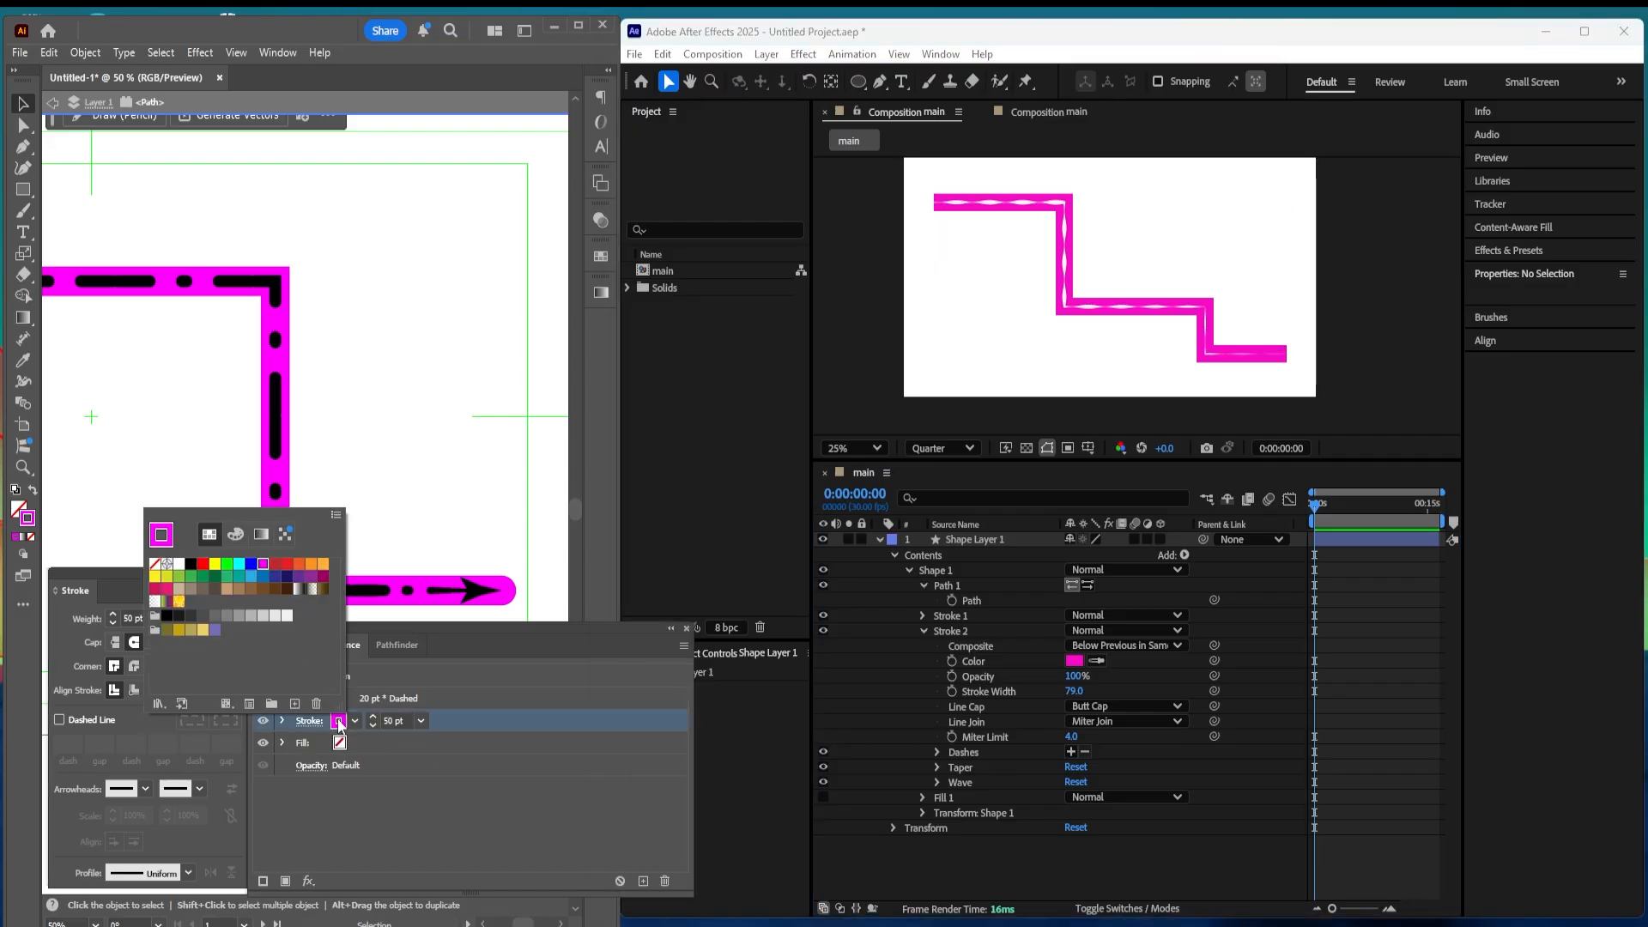
{"action": "left_click", "coordinate": [298, 589]}
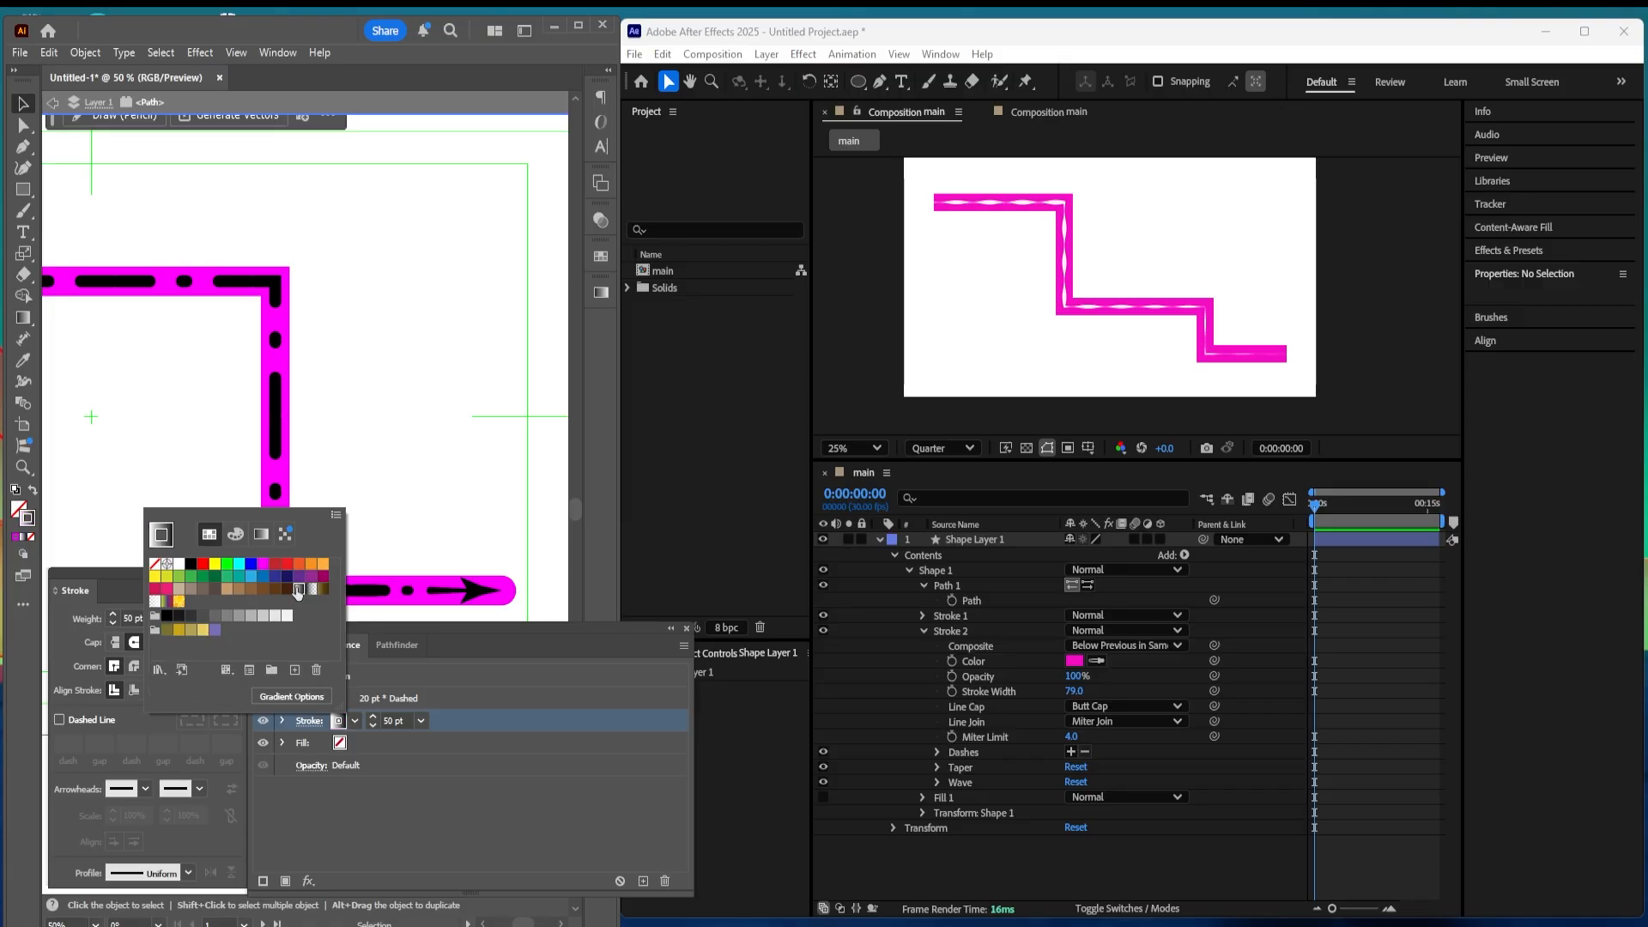
{"action": "left_click", "coordinate": [420, 800]}
Step: Return to After Effects, add a gradient stroke to the shape layer, and move it into Shape 1 below Stroke 2
{"action": "left_click", "coordinate": [978, 632]}
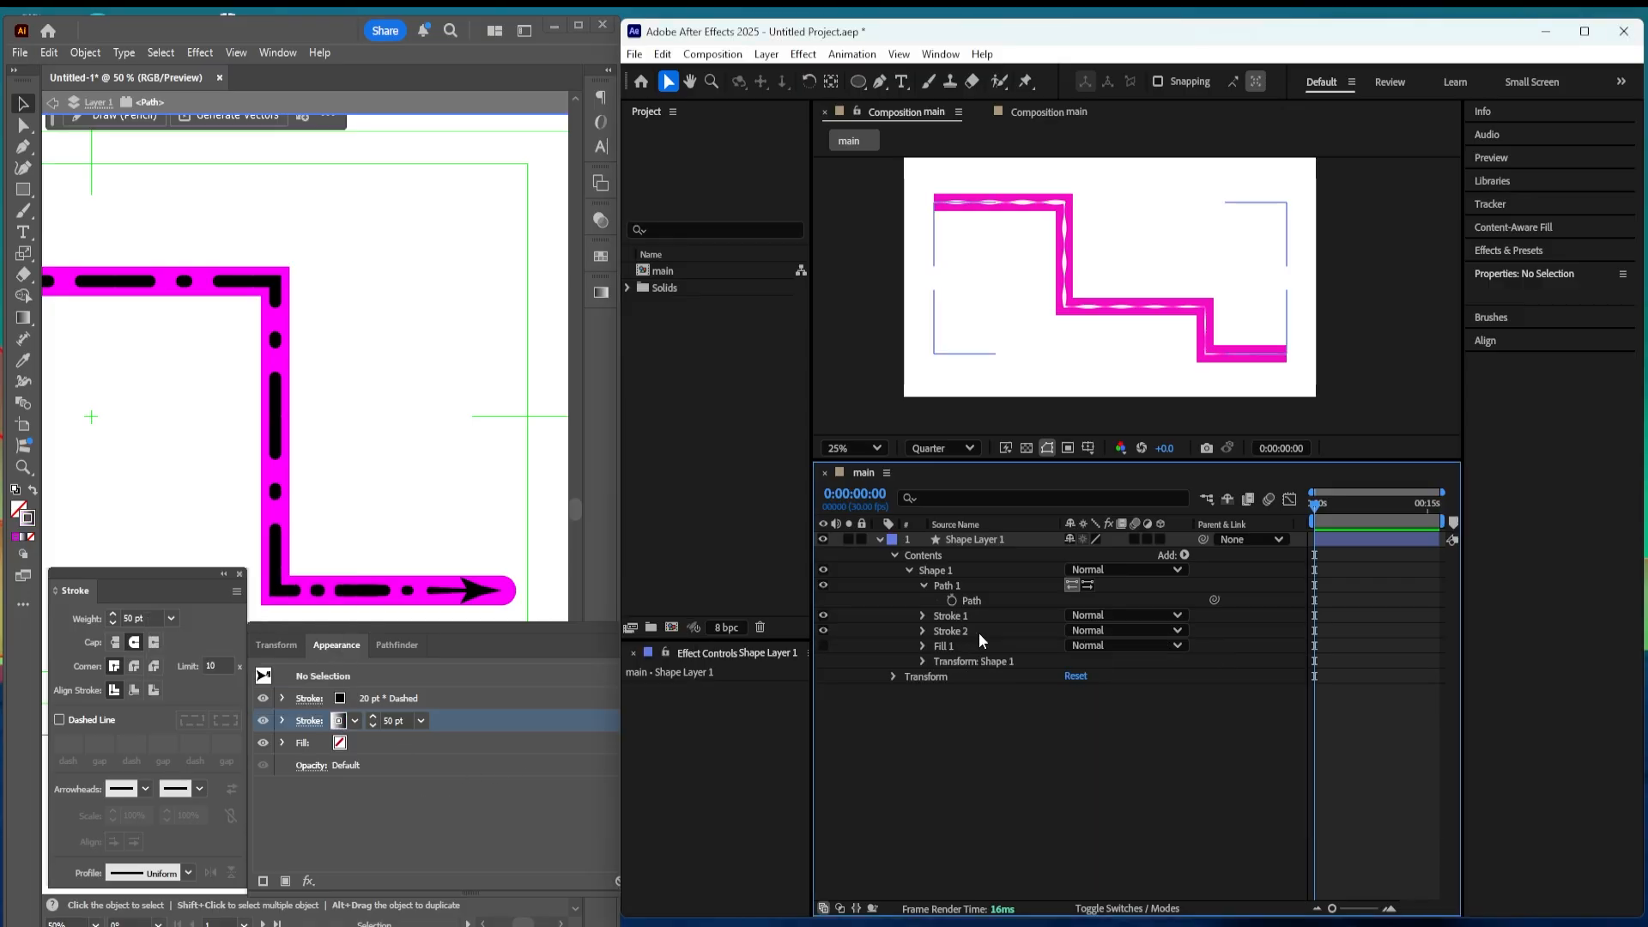
{"action": "left_click", "coordinate": [1184, 554]}
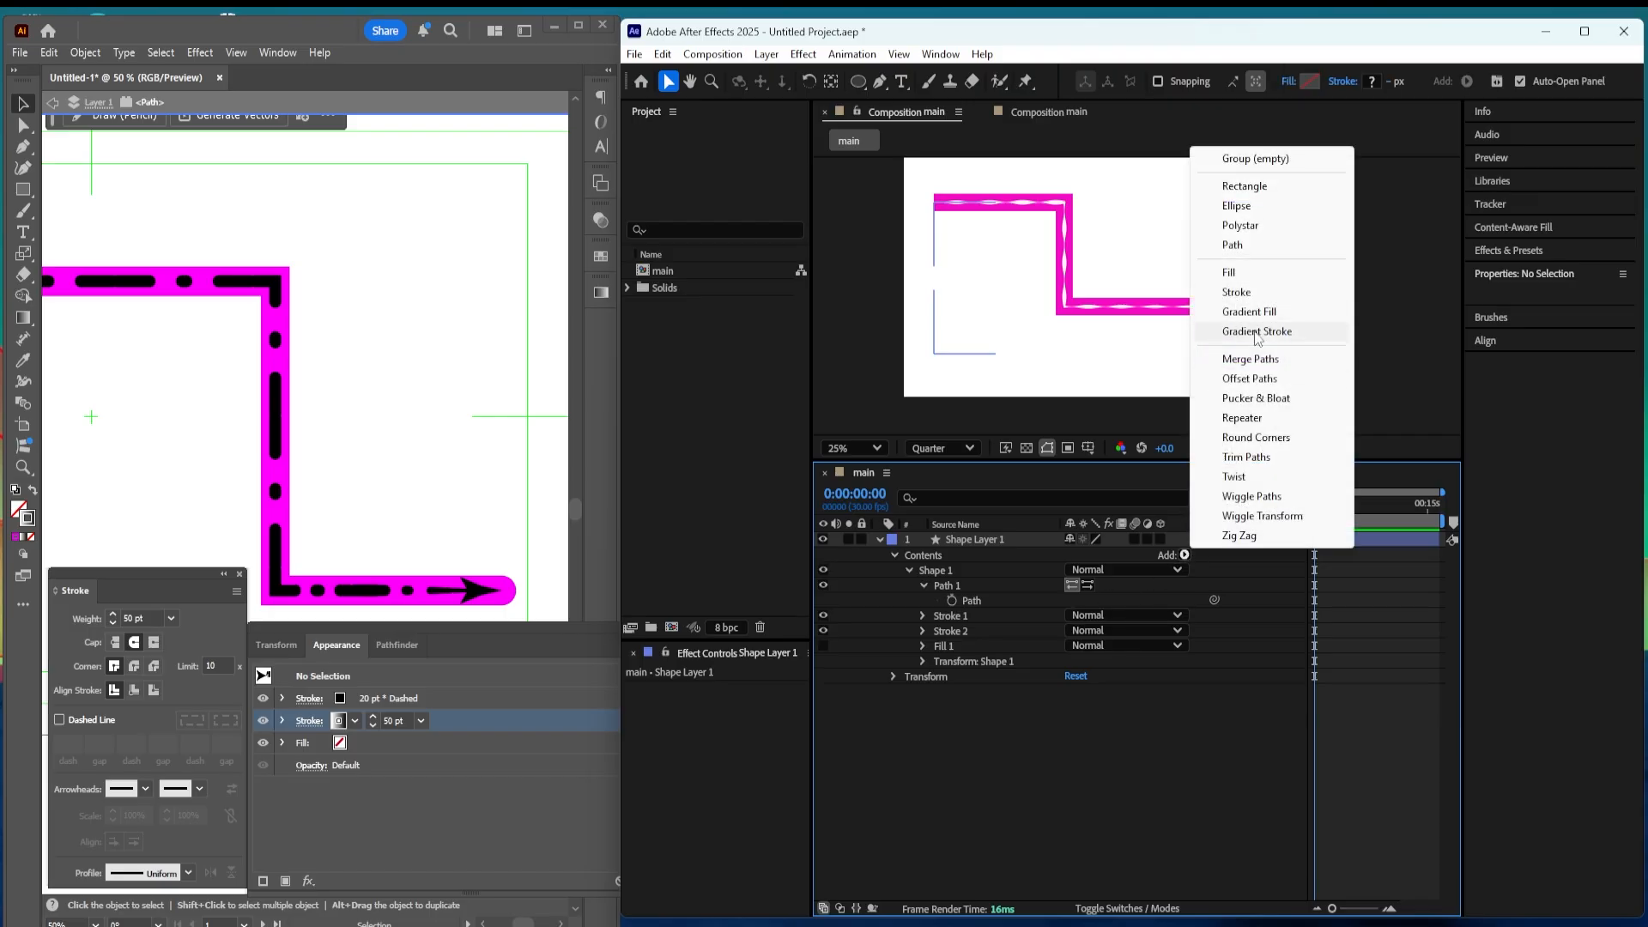
{"action": "left_click", "coordinate": [1257, 332]}
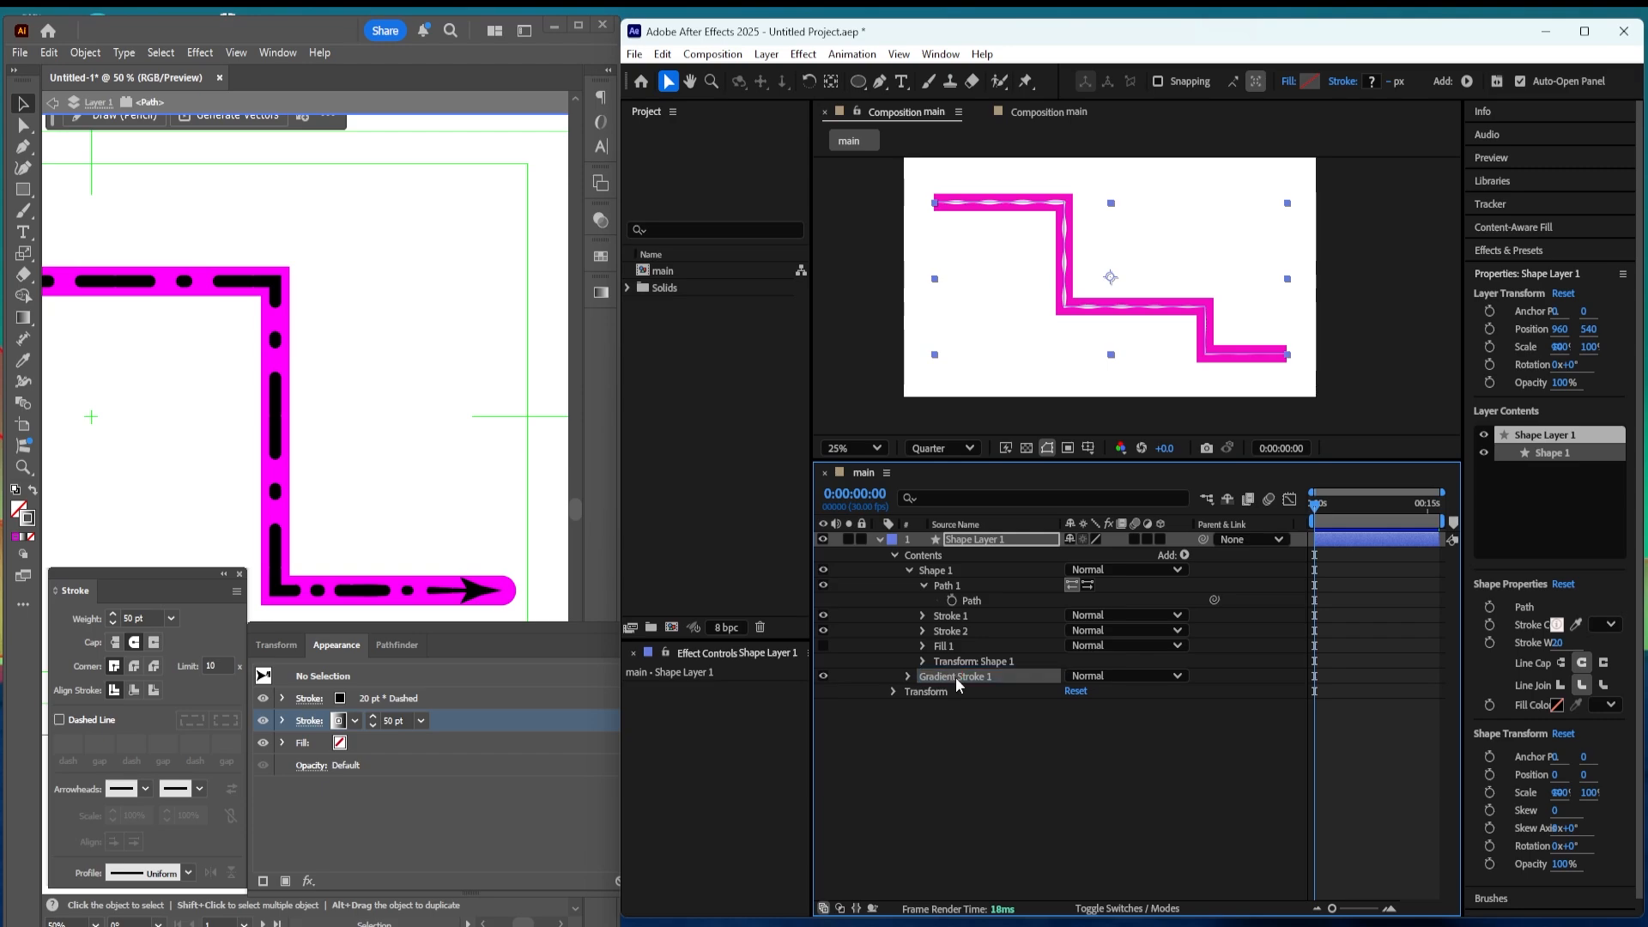
{"action": "left_click", "coordinate": [955, 677]}
{"action": "left_click_drag", "start_coordinate": [955, 677], "coordinate": [968, 645]}
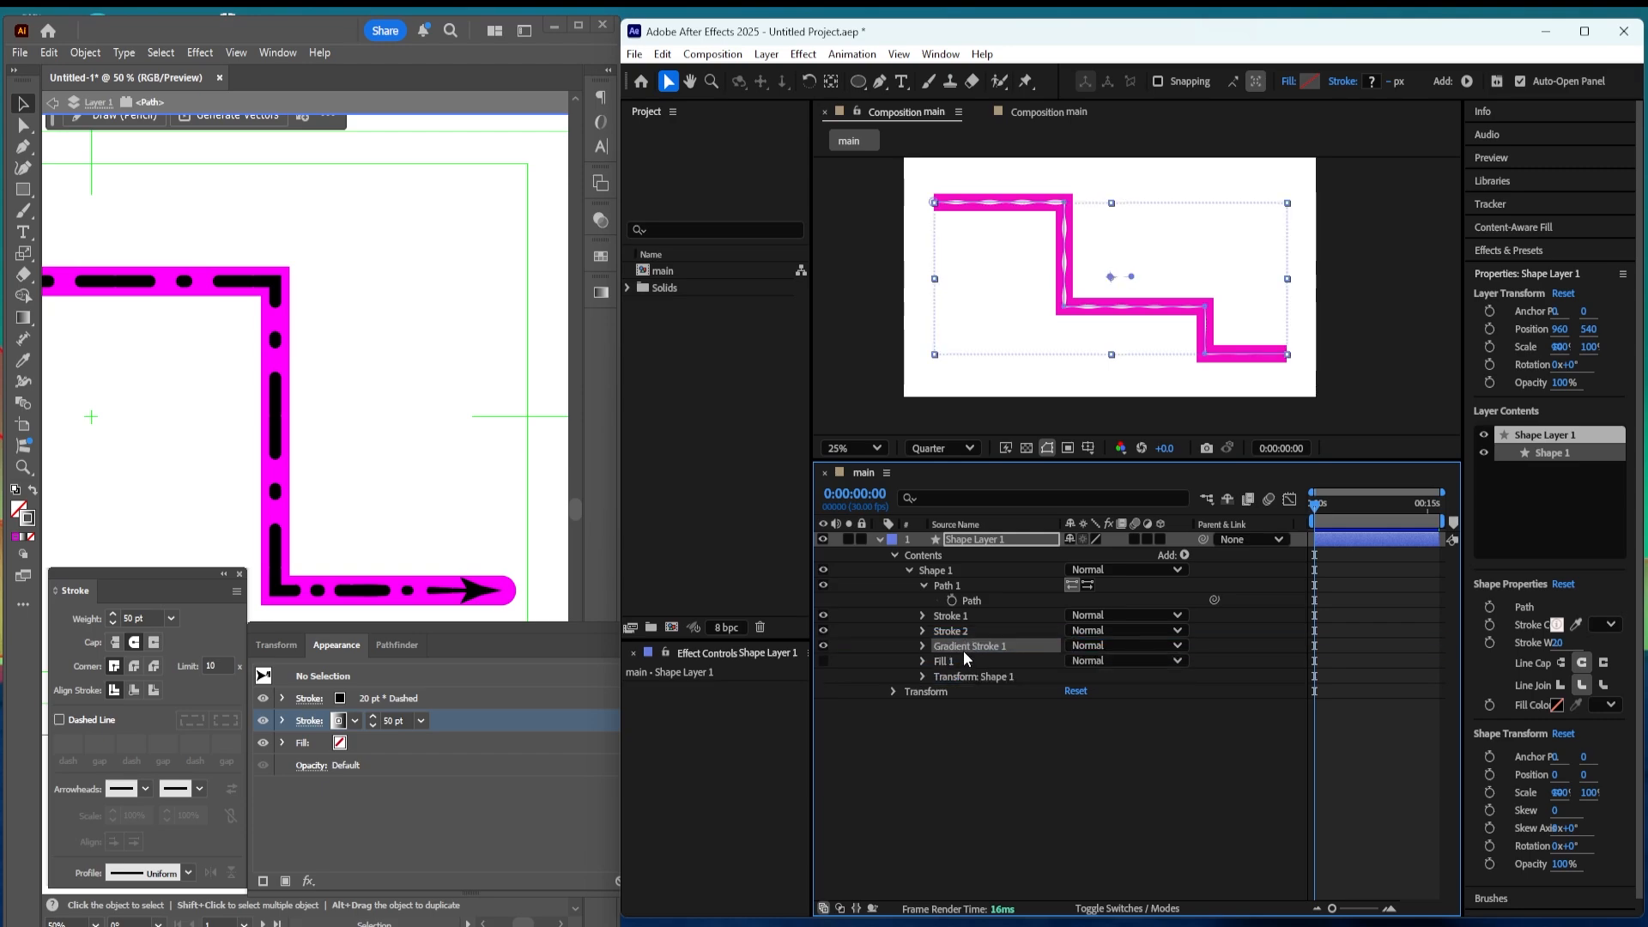
Step: Hide Stroke 2, expand Gradient Stroke 1, and set its stroke width to 80
{"action": "left_click", "coordinate": [963, 631]}
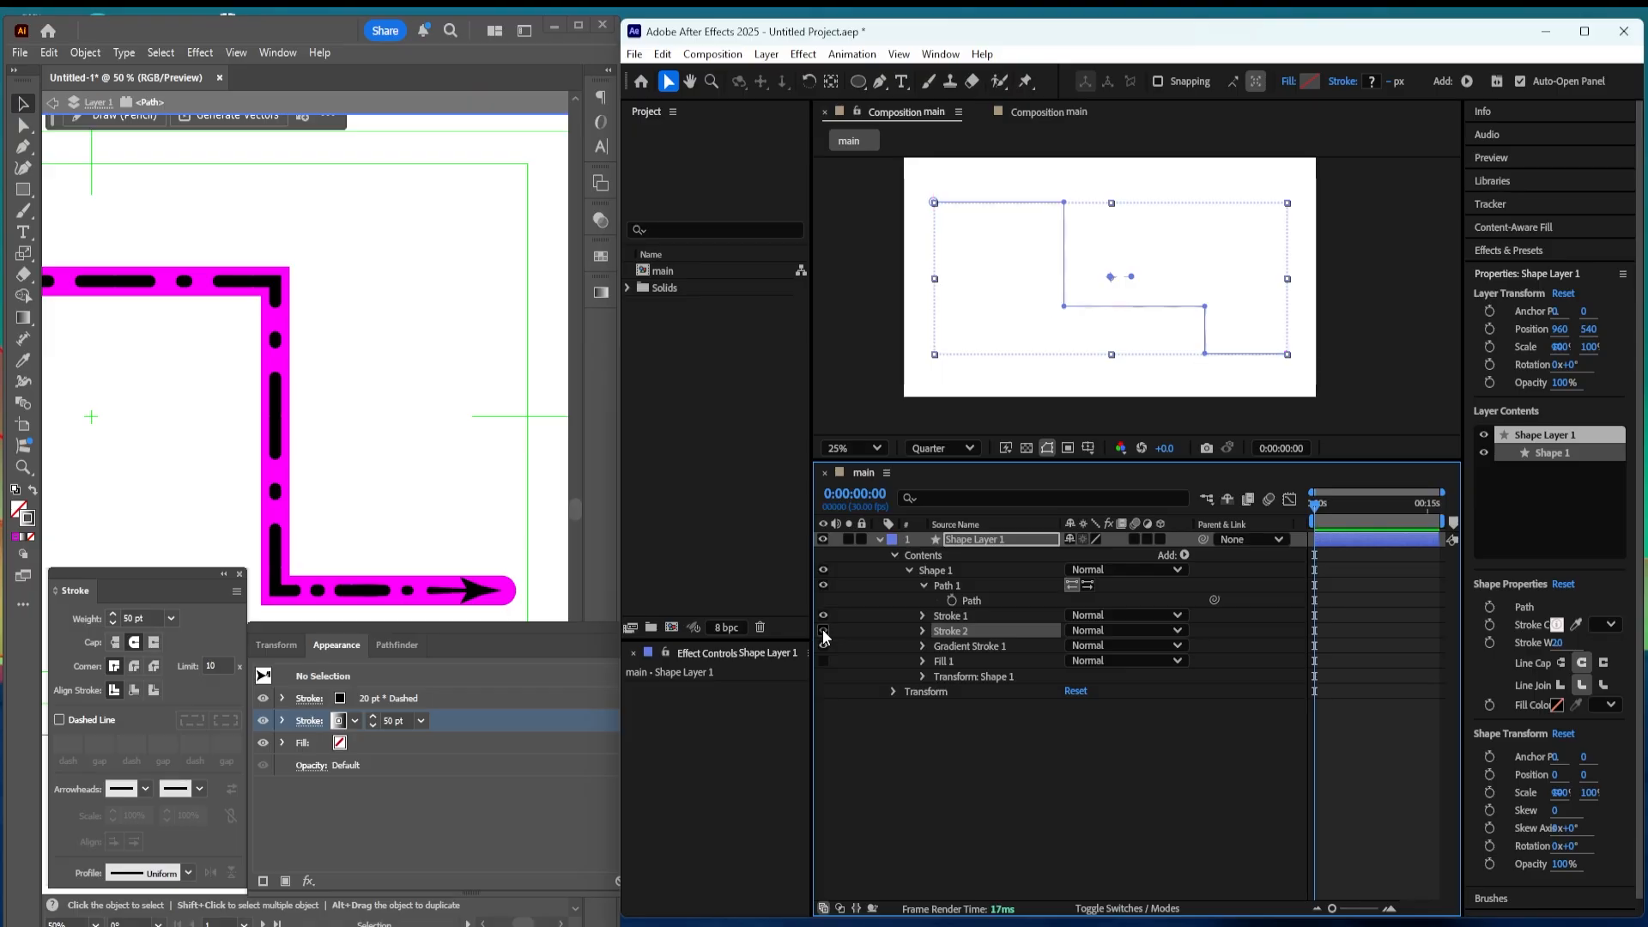
{"action": "left_click", "coordinate": [960, 645]}
{"action": "left_click", "coordinate": [924, 646]}
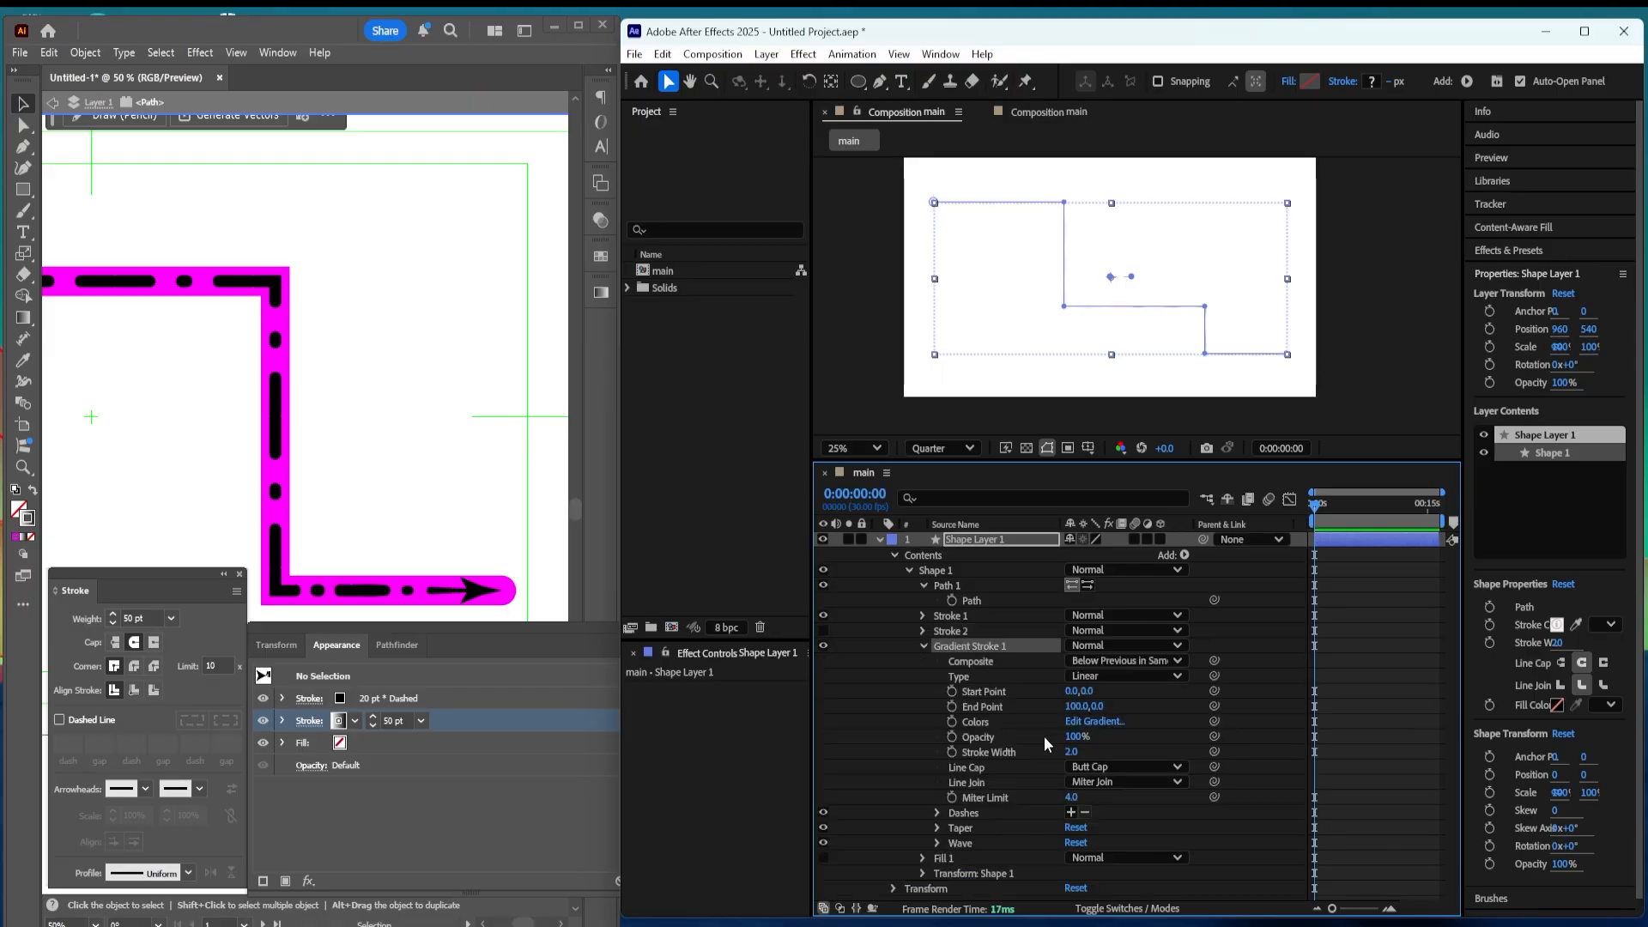
{"action": "left_click", "coordinate": [1007, 751]}
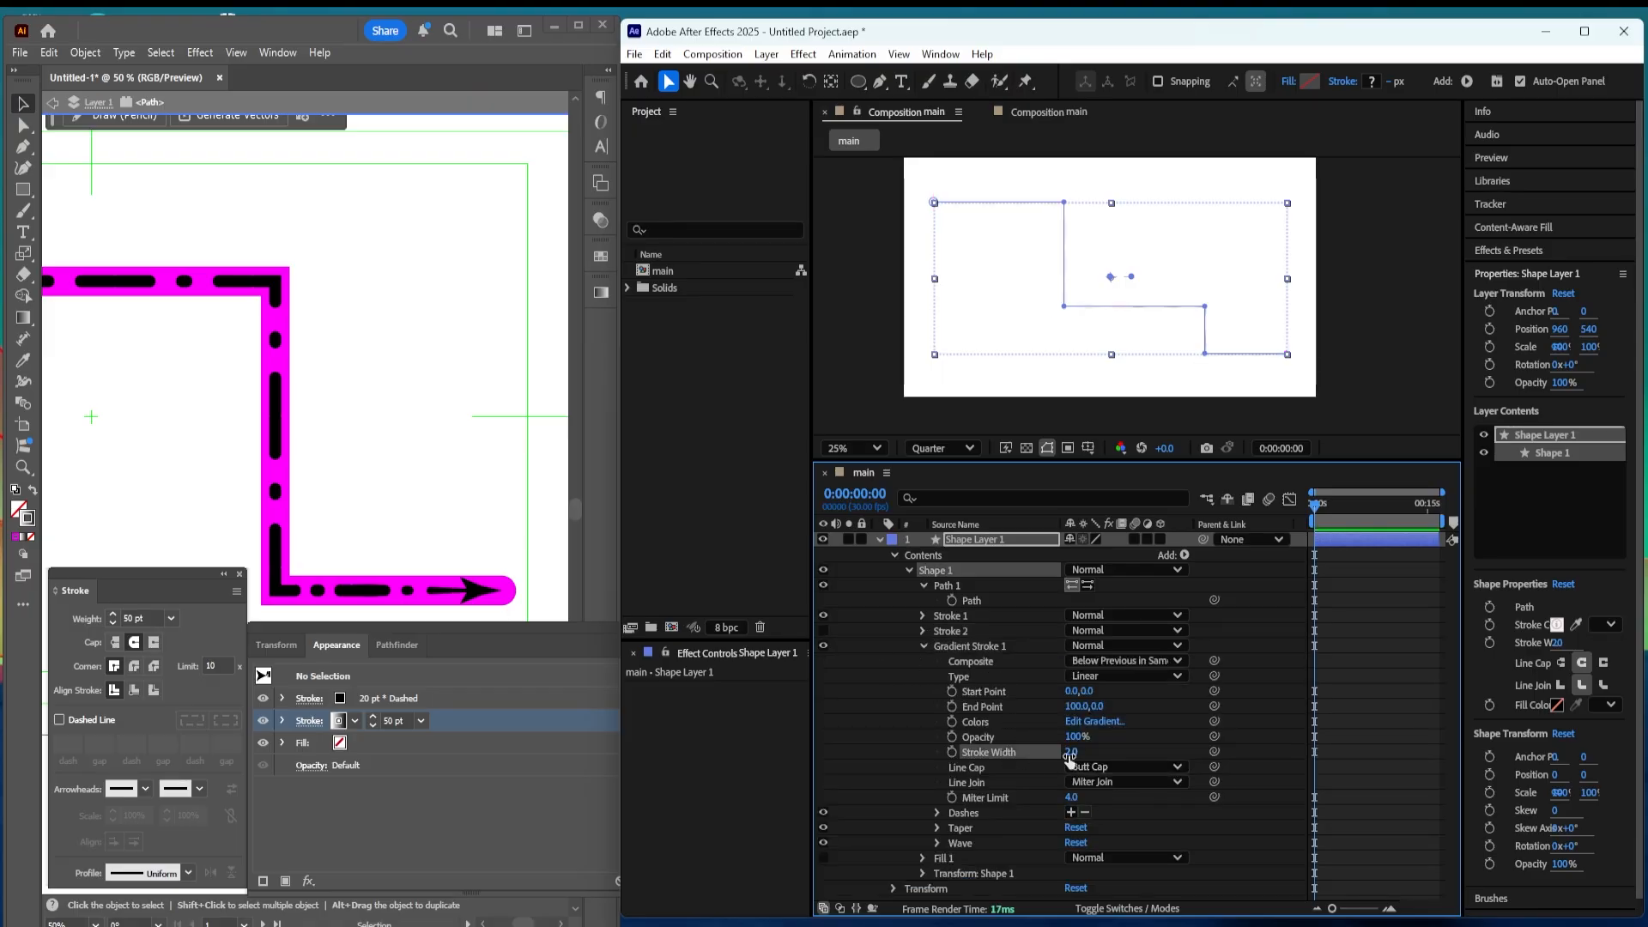
{"action": "left_click_drag", "start_coordinate": [1073, 756], "coordinate": [1124, 742]}
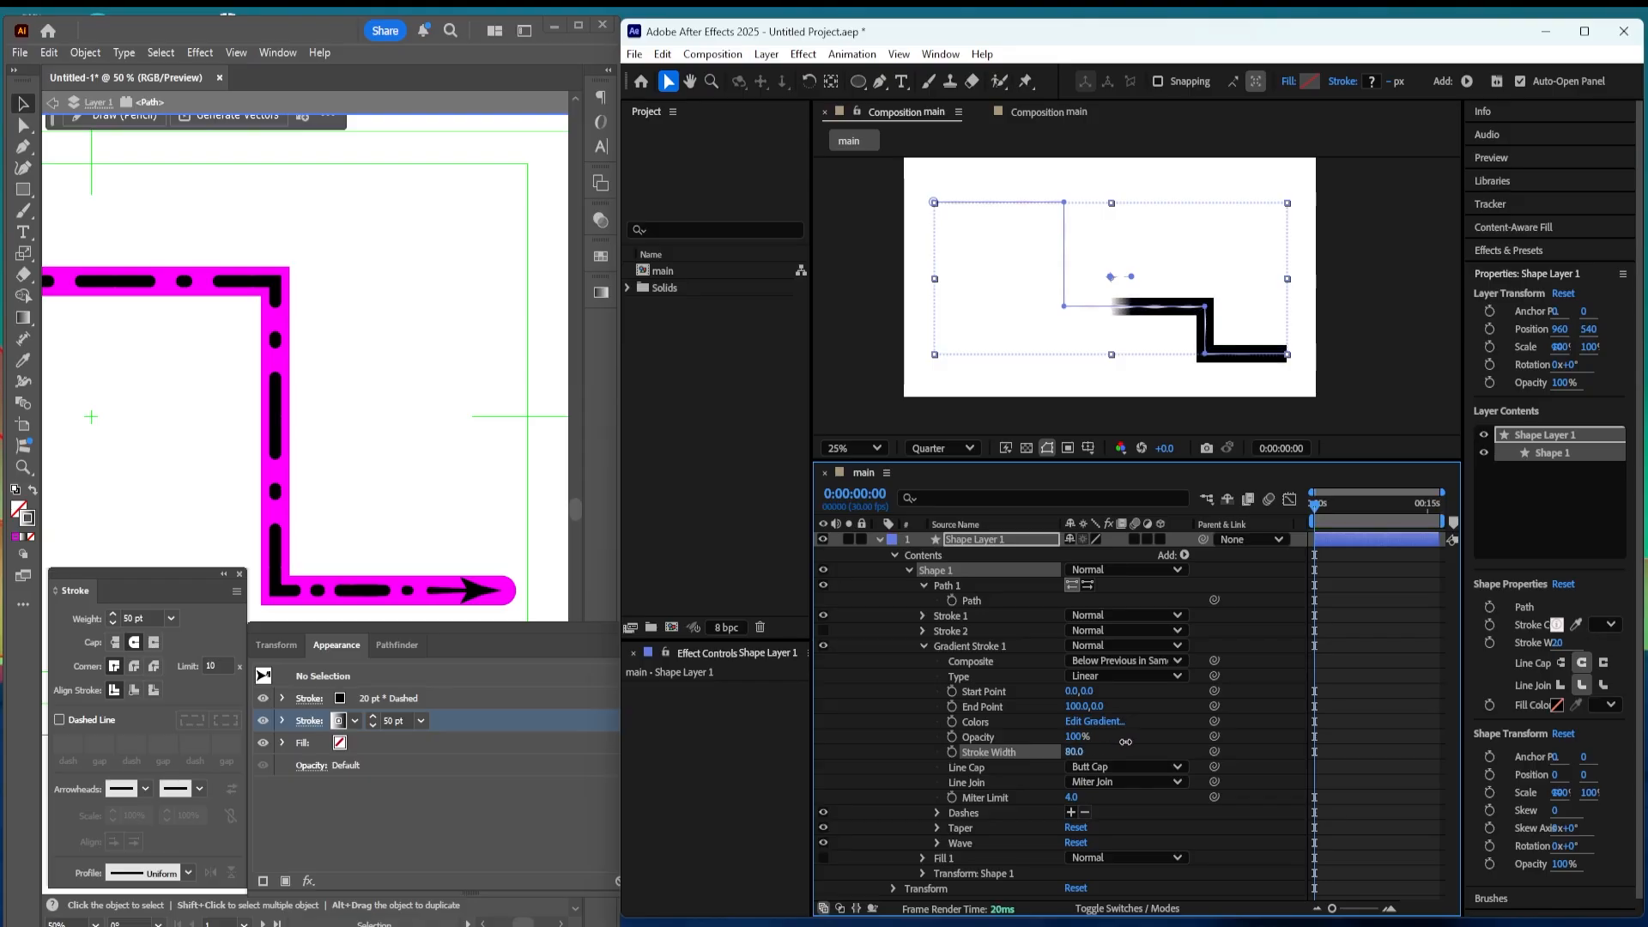
Step: Compare the Radial and Linear types on Gradient Stroke 1, ending on Linear
{"action": "left_click", "coordinate": [989, 694]}
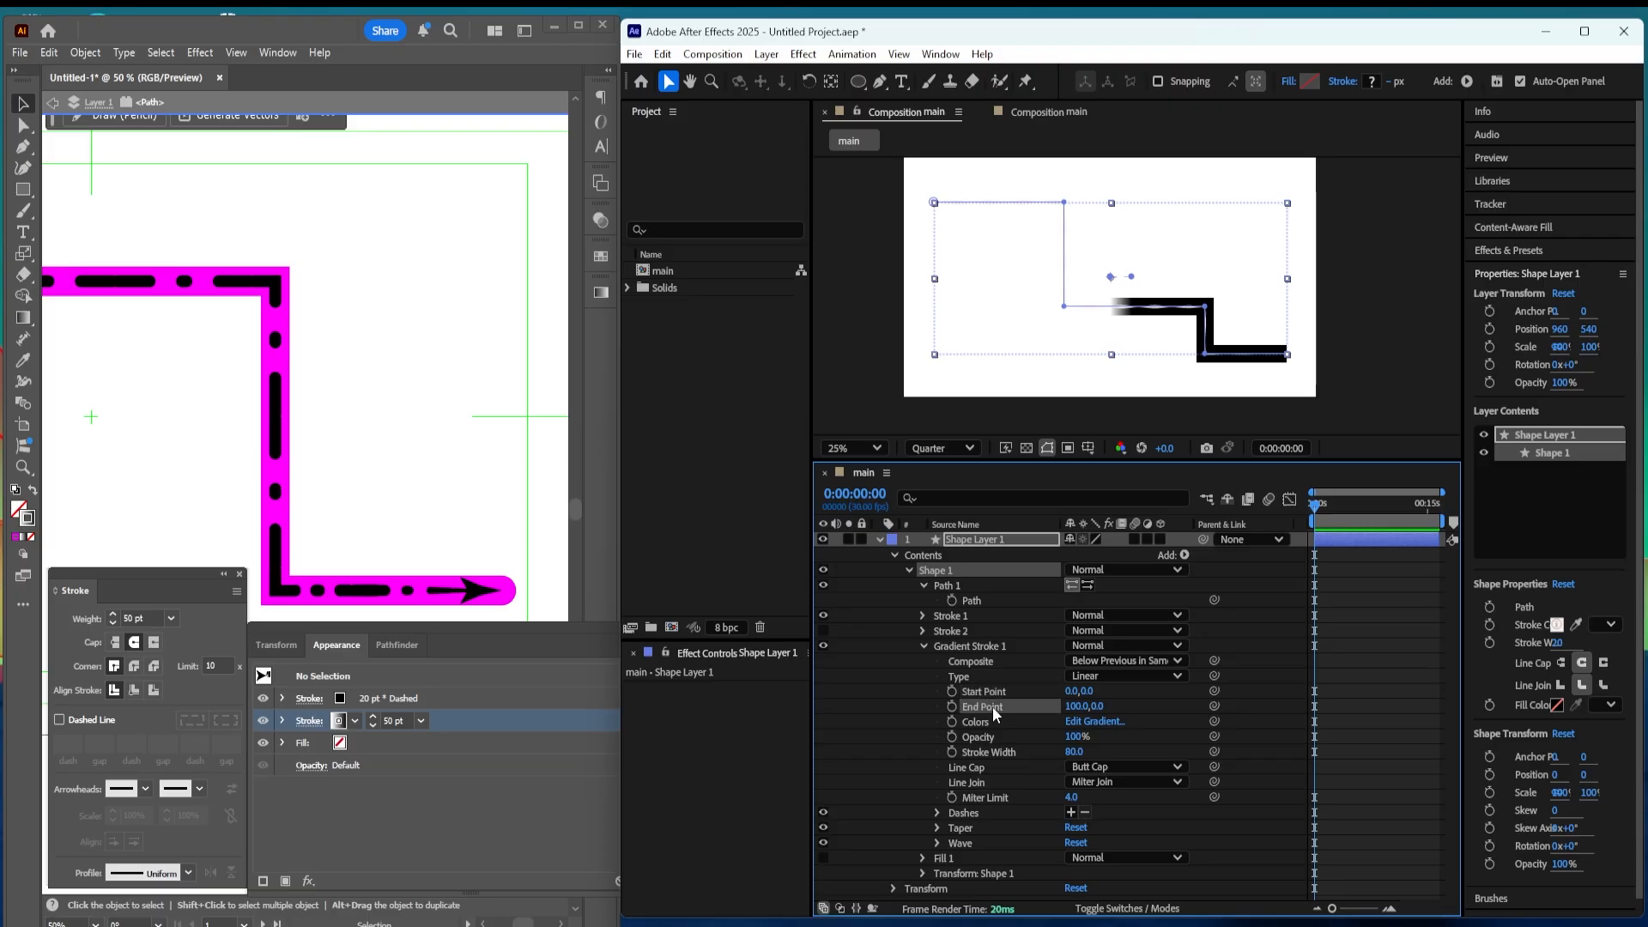
{"action": "left_click", "coordinate": [986, 673]}
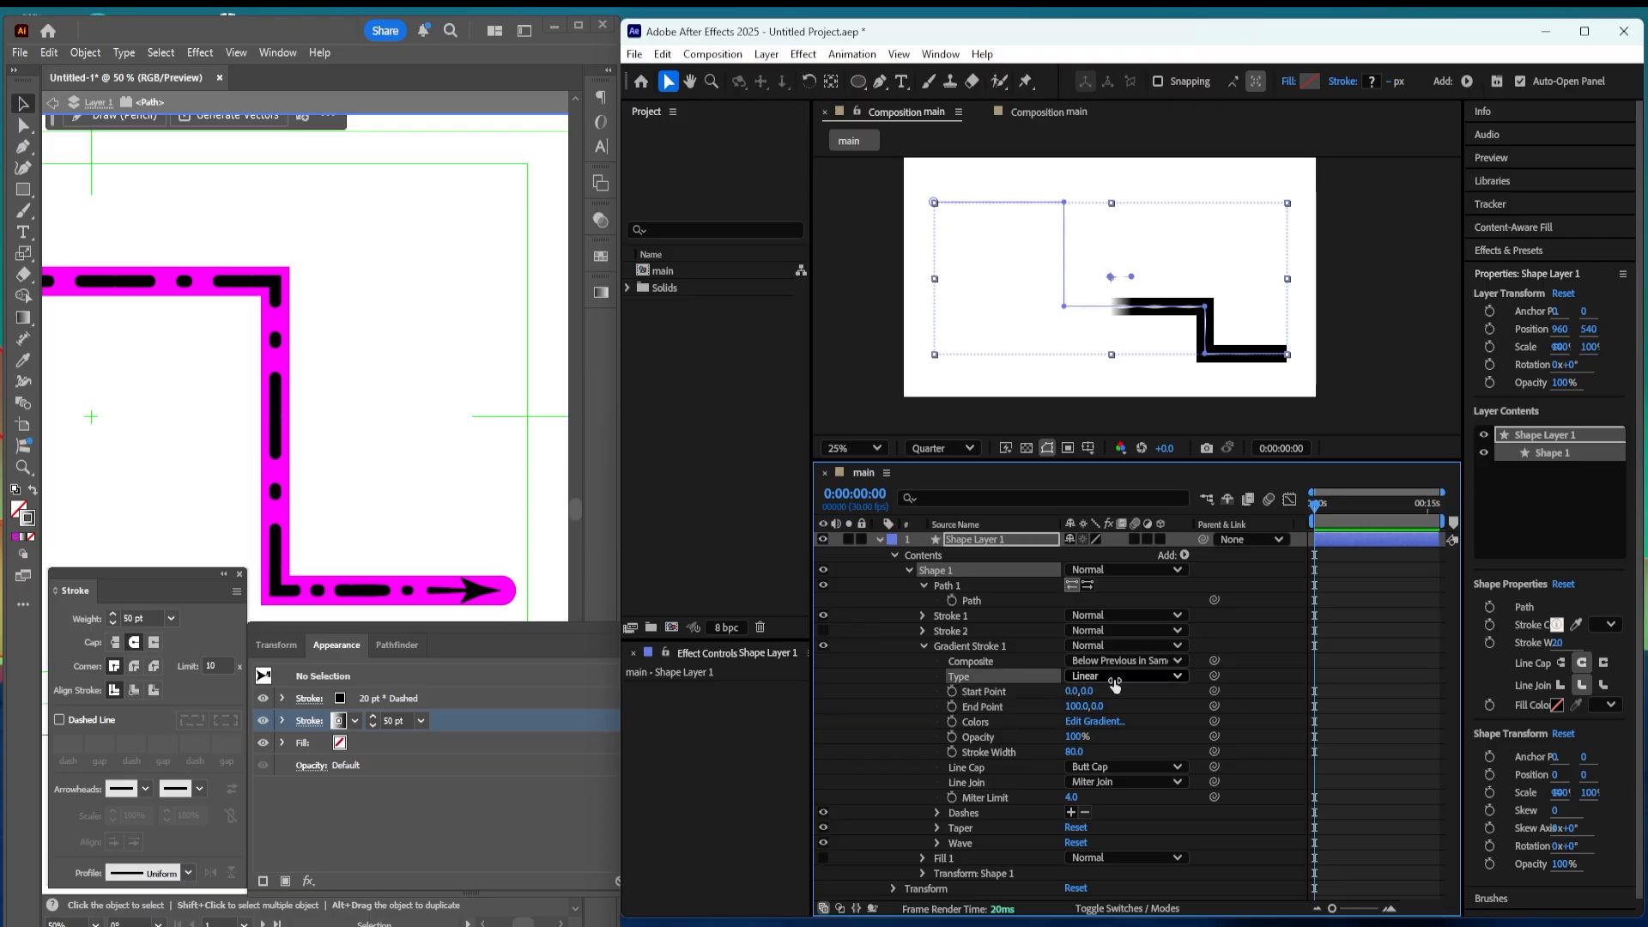
{"action": "left_click", "coordinate": [1125, 675]}
{"action": "left_click", "coordinate": [1107, 708]}
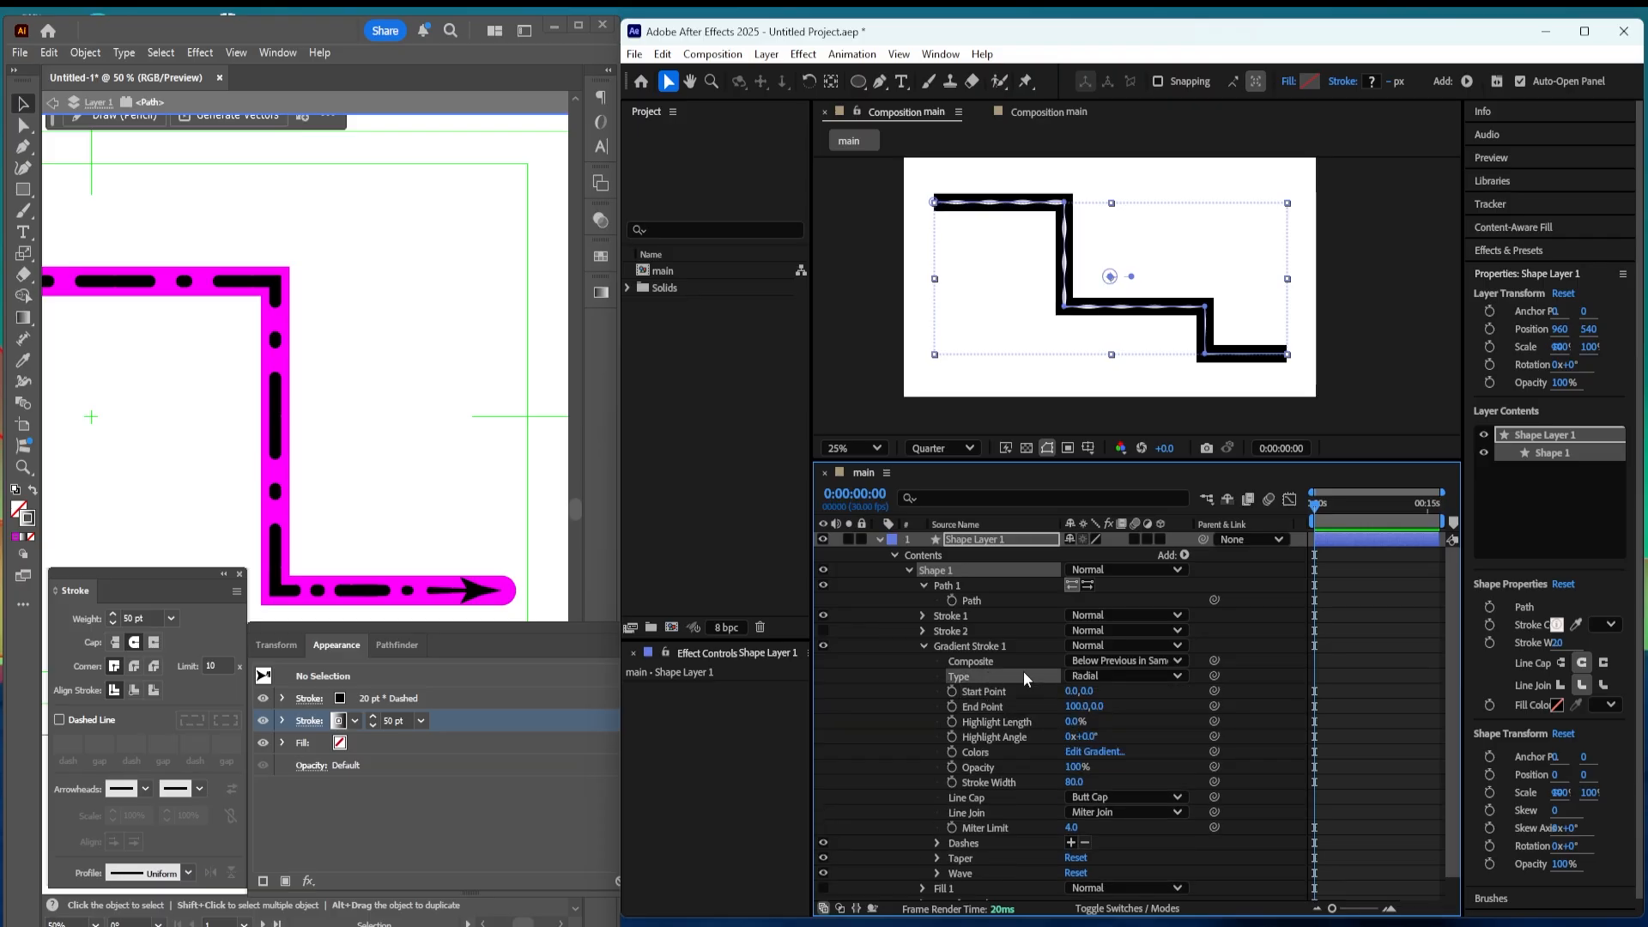
{"action": "left_click", "coordinate": [1124, 676]}
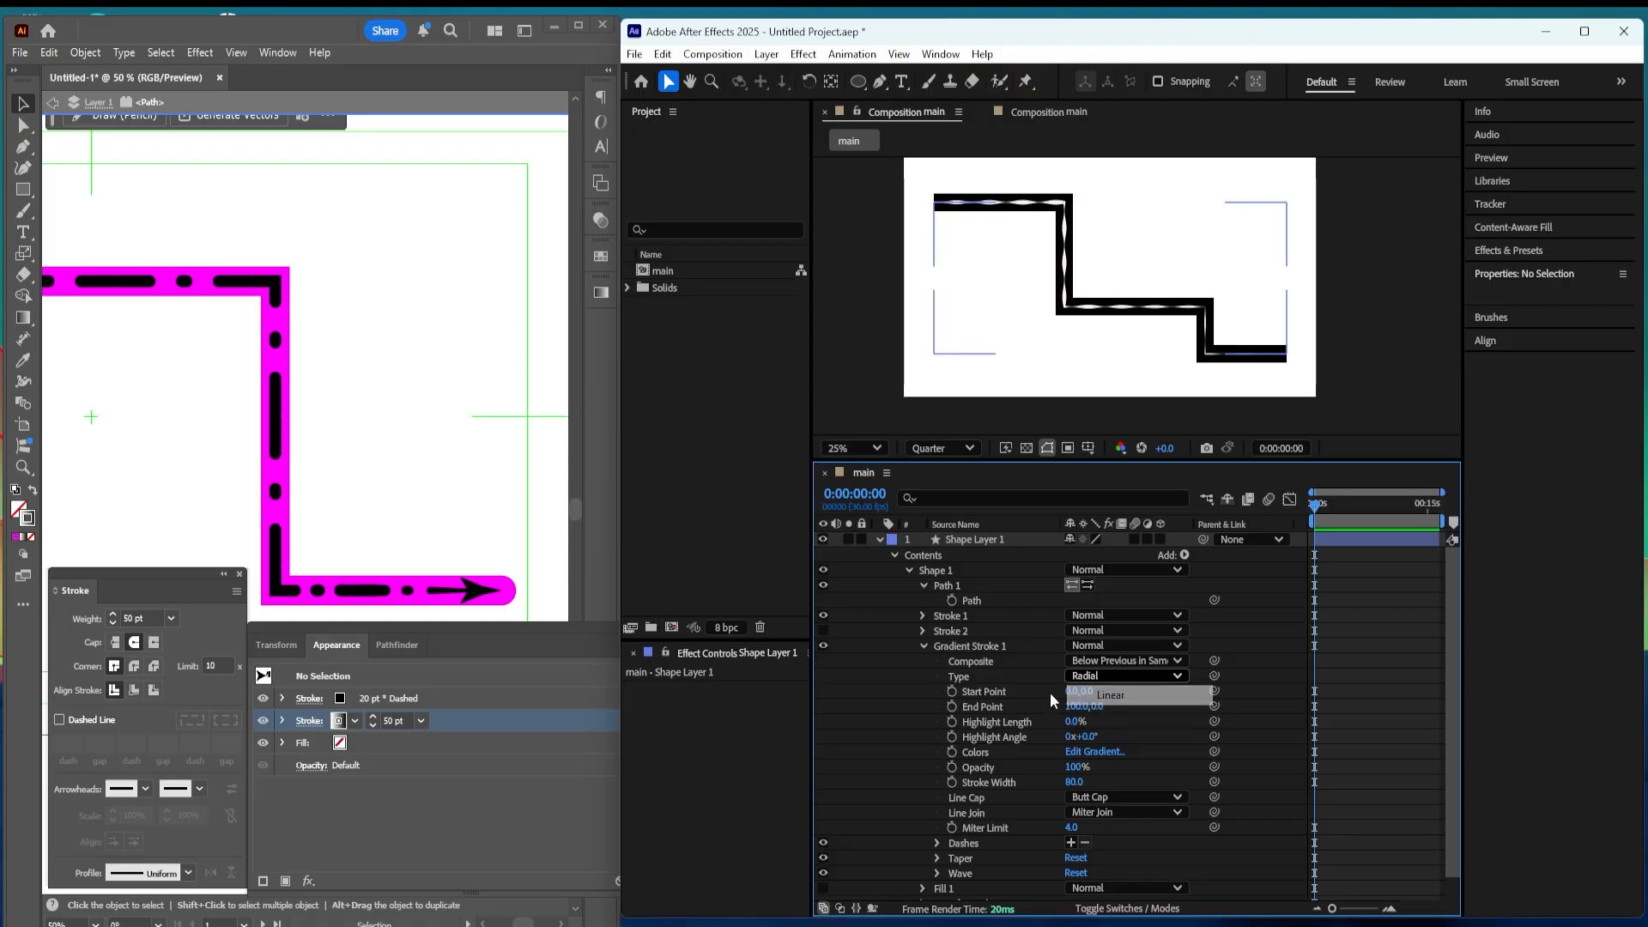
{"action": "left_click", "coordinate": [1083, 692]}
{"action": "left_click", "coordinate": [1172, 676]}
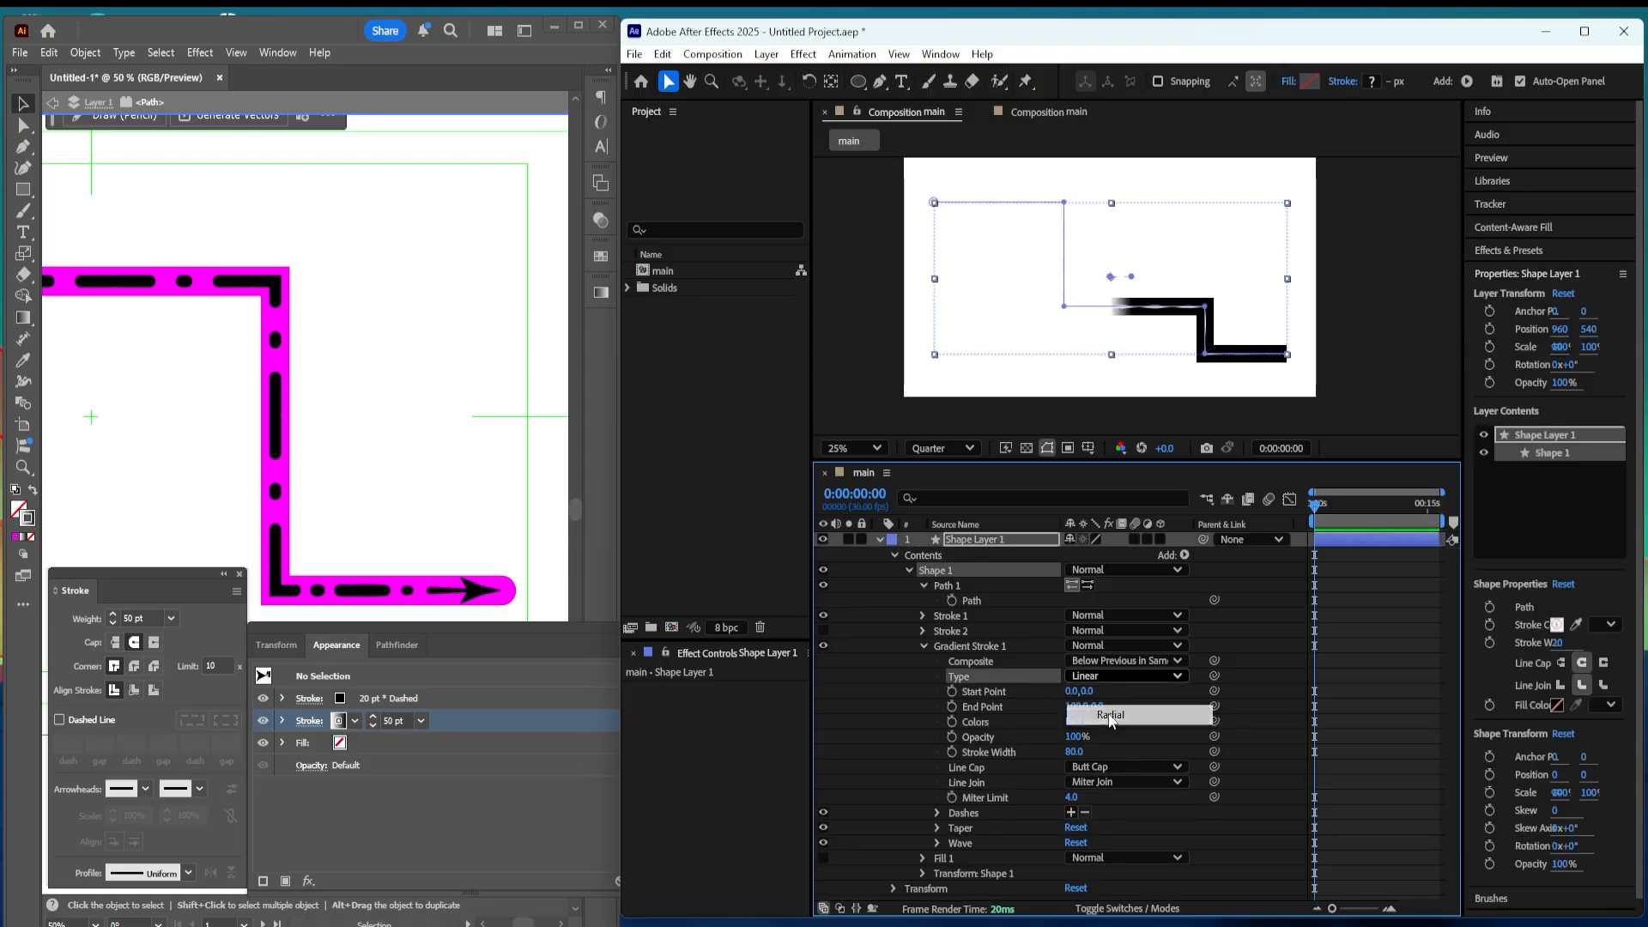
{"action": "left_click", "coordinate": [1182, 709]}
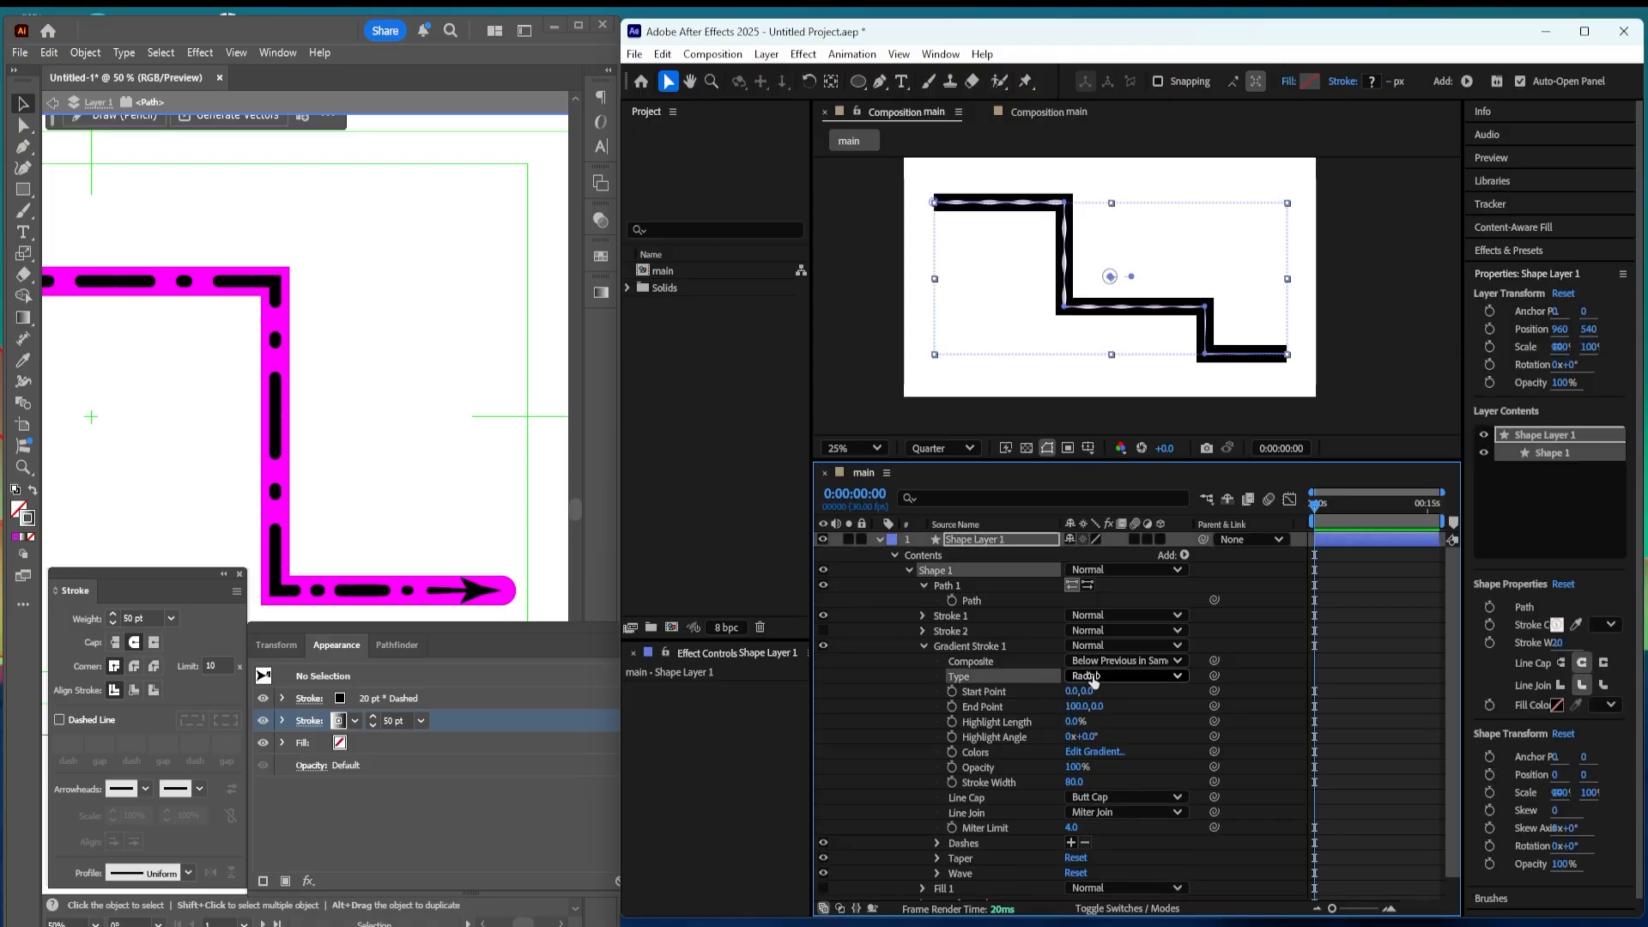
{"action": "left_click", "coordinate": [1088, 676]}
{"action": "left_click", "coordinate": [1104, 698]}
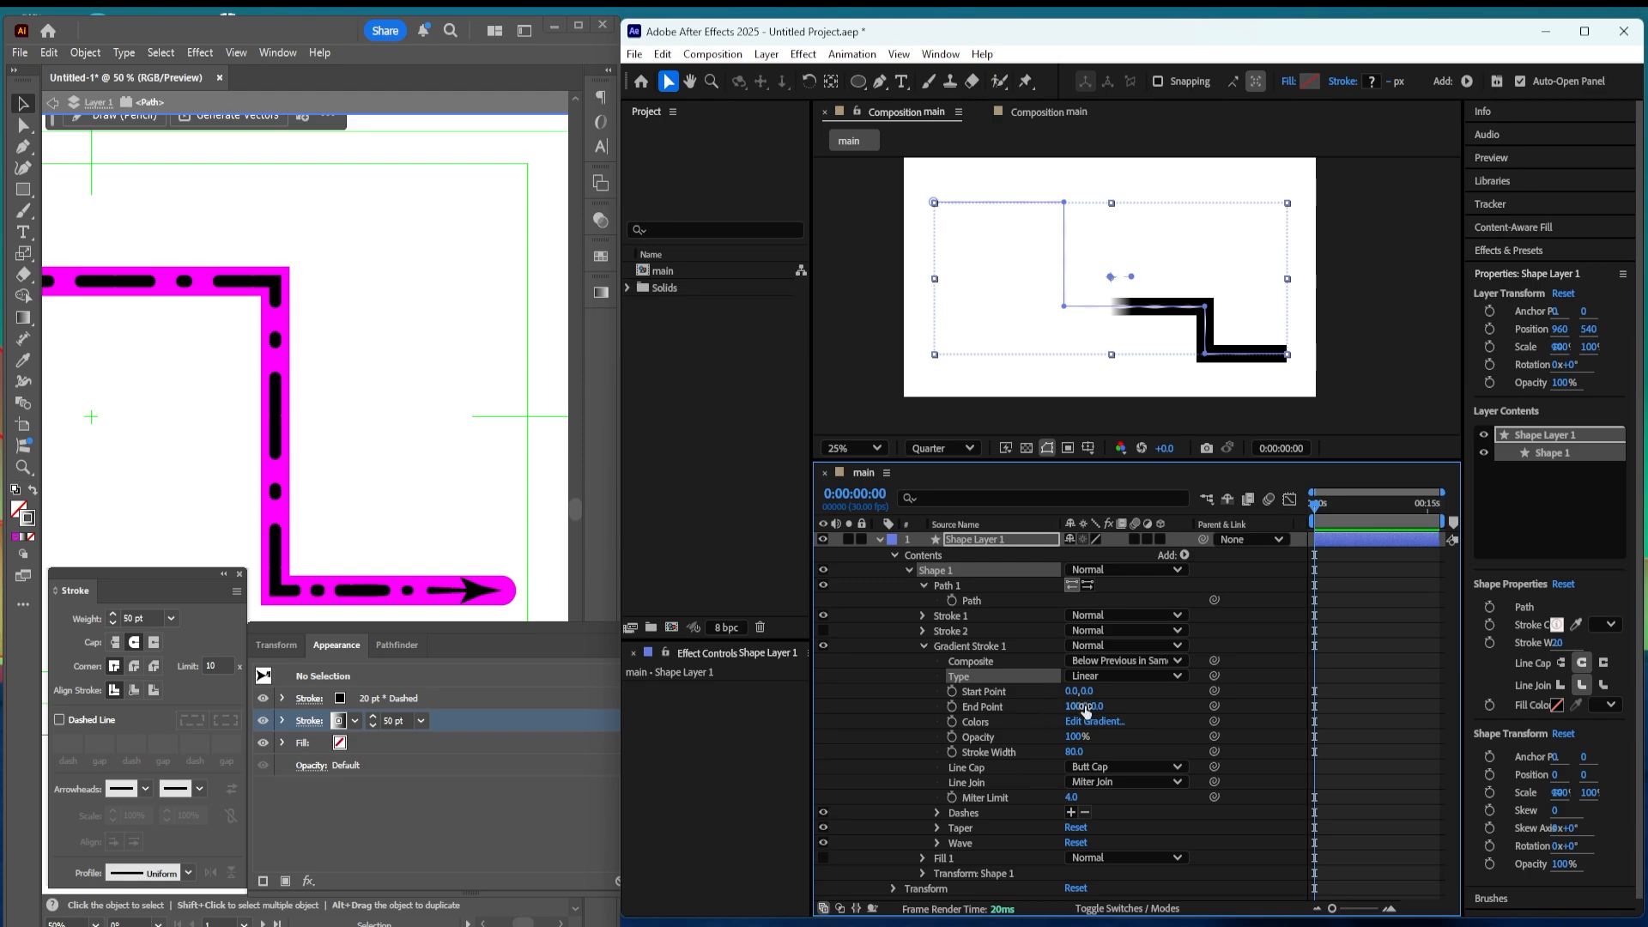
Step: Stretch the linear gradient diagonally across the whole path, with its start point at about -924, -436 and end point at about 868, 412
{"action": "left_click", "coordinate": [998, 704]}
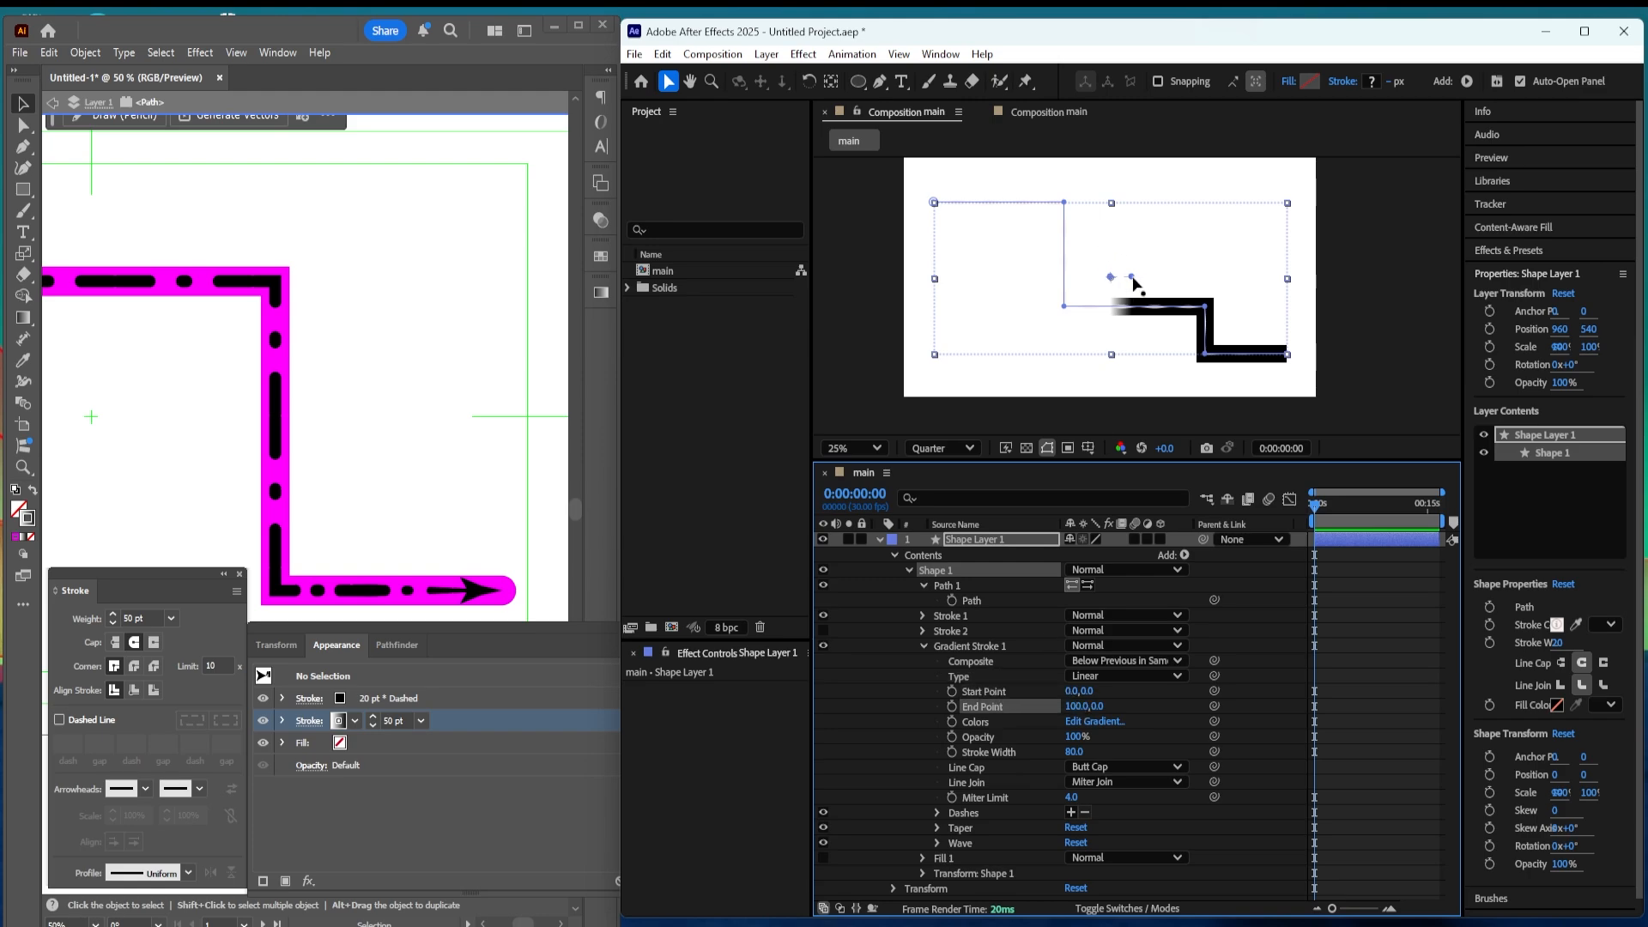
{"action": "mouse_move", "coordinate": [1073, 705]}
{"action": "left_mouse_down"}
{"action": "mouse_move", "coordinate": [1032, 701]}
{"action": "mouse_move", "coordinate": [1227, 701]}
{"action": "left_mouse_up"}
{"action": "left_click", "coordinate": [1169, 279]}
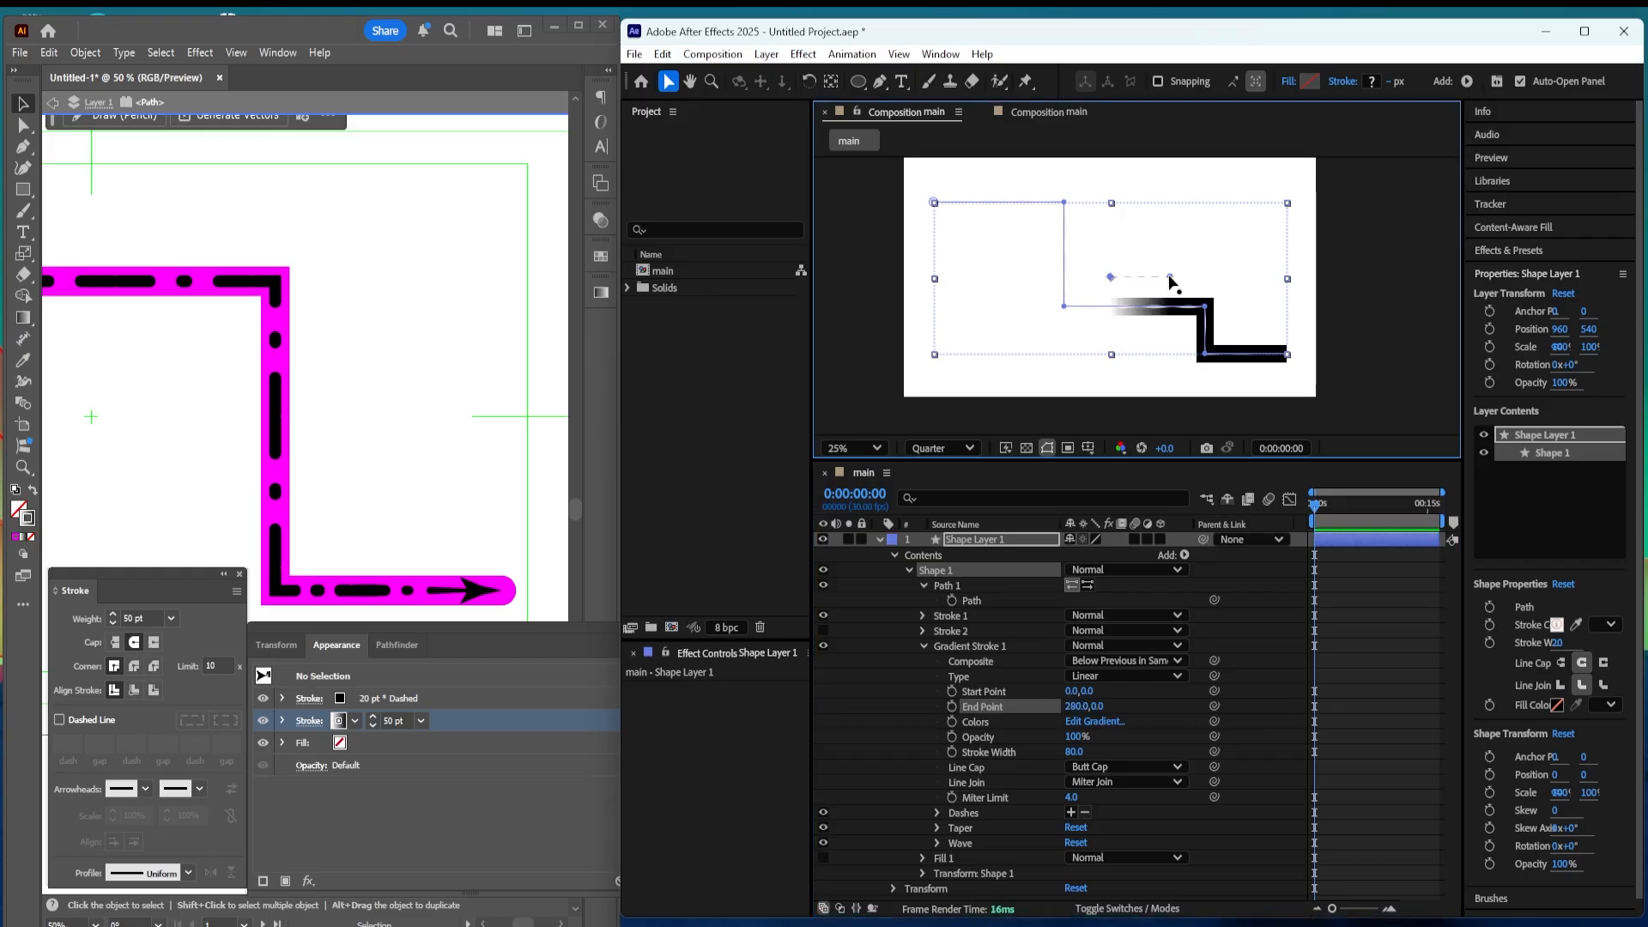
{"action": "left_click_drag", "start_coordinate": [1169, 279], "coordinate": [1280, 360]}
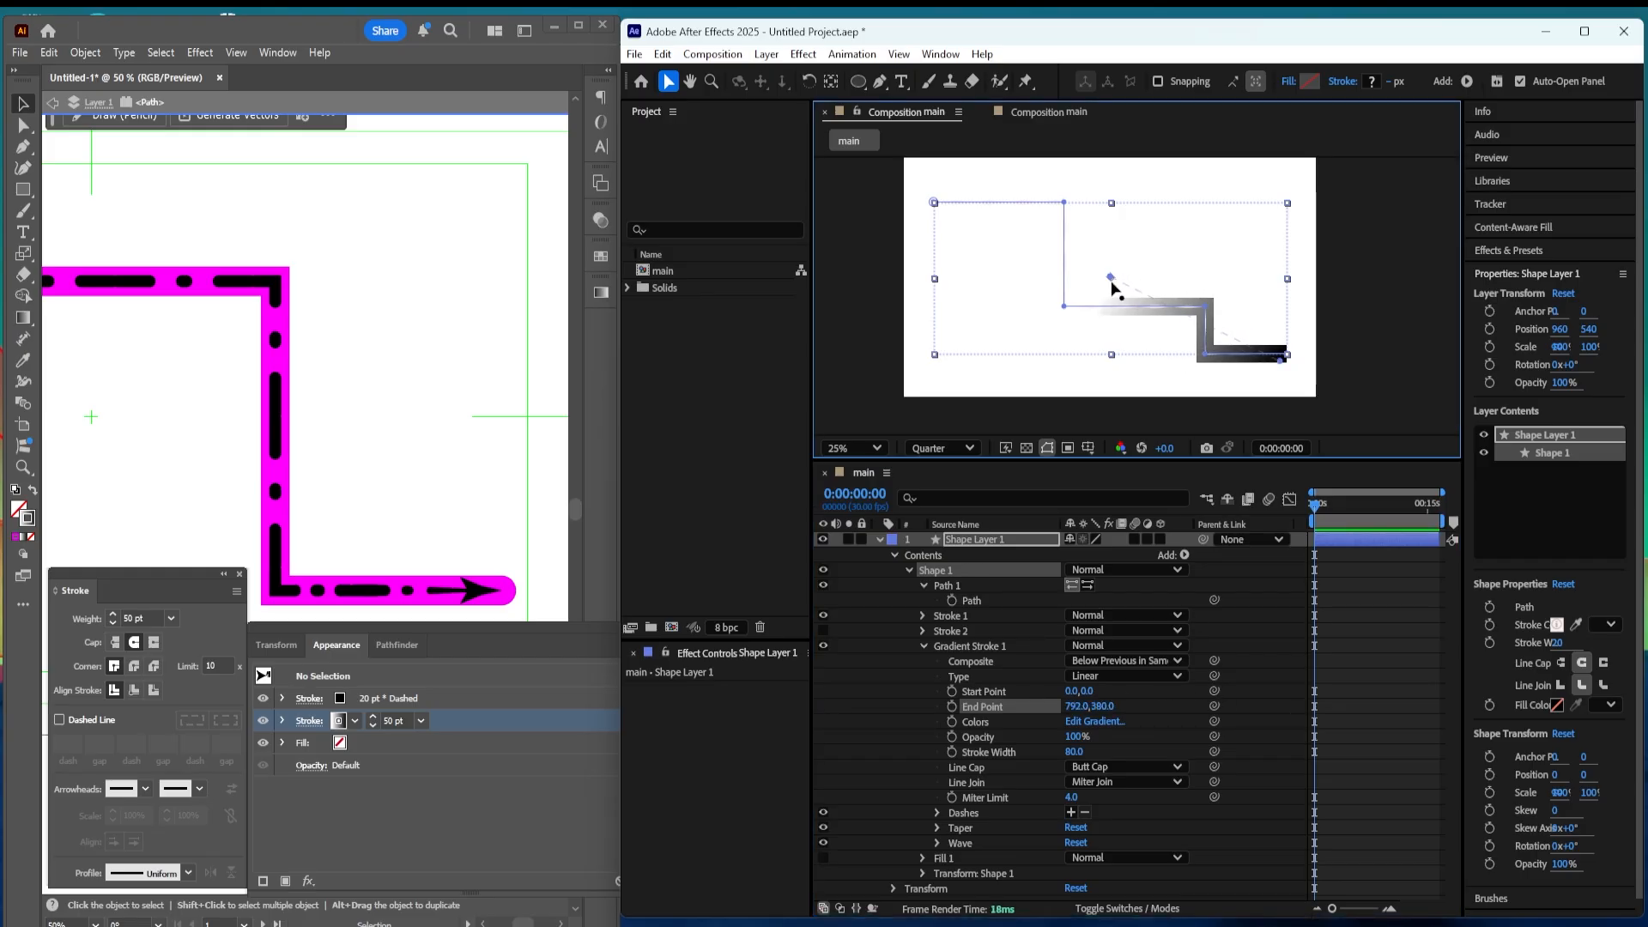
{"action": "left_click_drag", "start_coordinate": [1109, 279], "coordinate": [920, 185]}
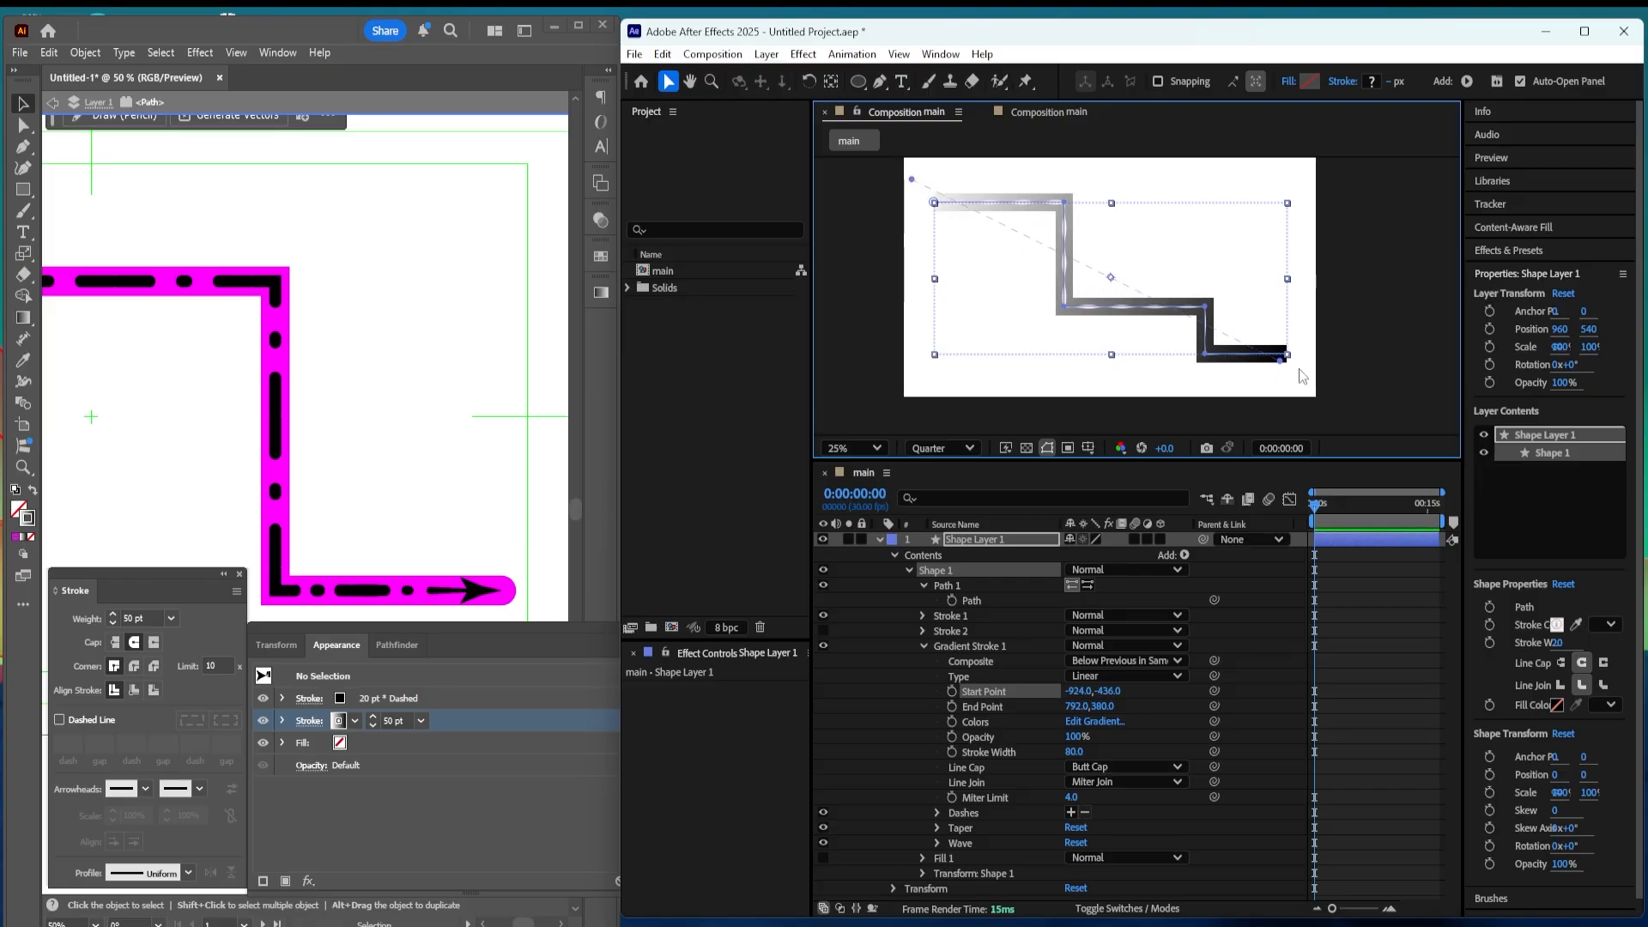
{"action": "left_click_drag", "start_coordinate": [1279, 363], "coordinate": [1295, 365]}
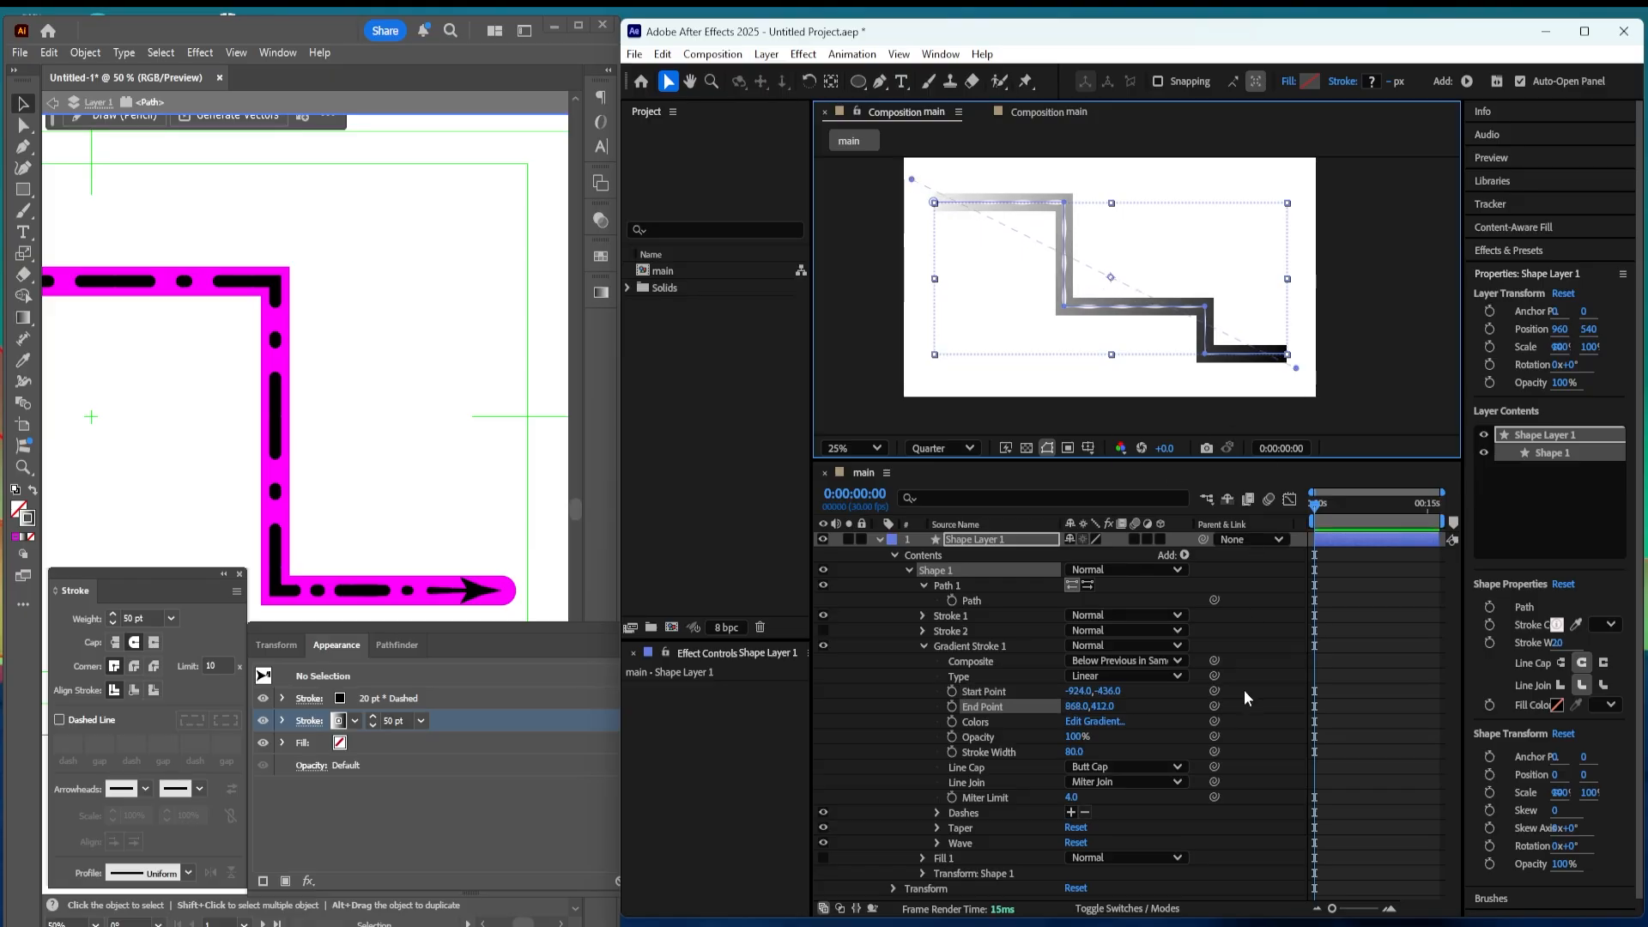
{"action": "left_click", "coordinate": [1342, 687]}
Step: Edit the colours of Gradient Stroke 1, making the start stop magenta FF00EA and the end stop red BF0D0D
{"action": "left_click", "coordinate": [991, 721]}
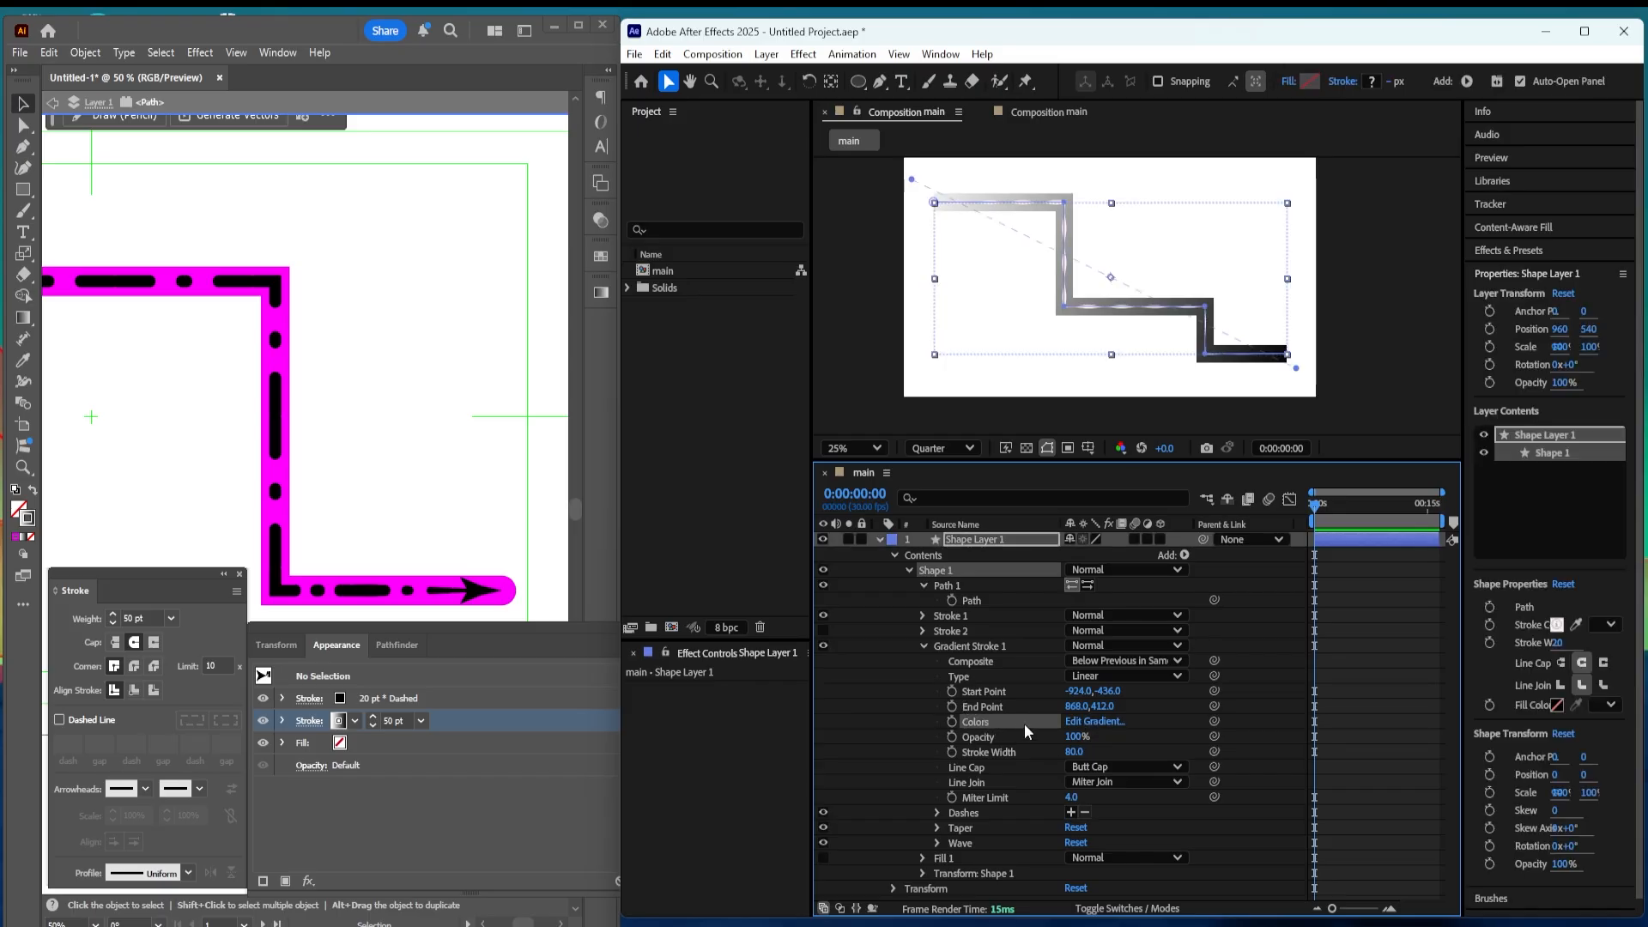
{"action": "left_click", "coordinate": [1094, 721]}
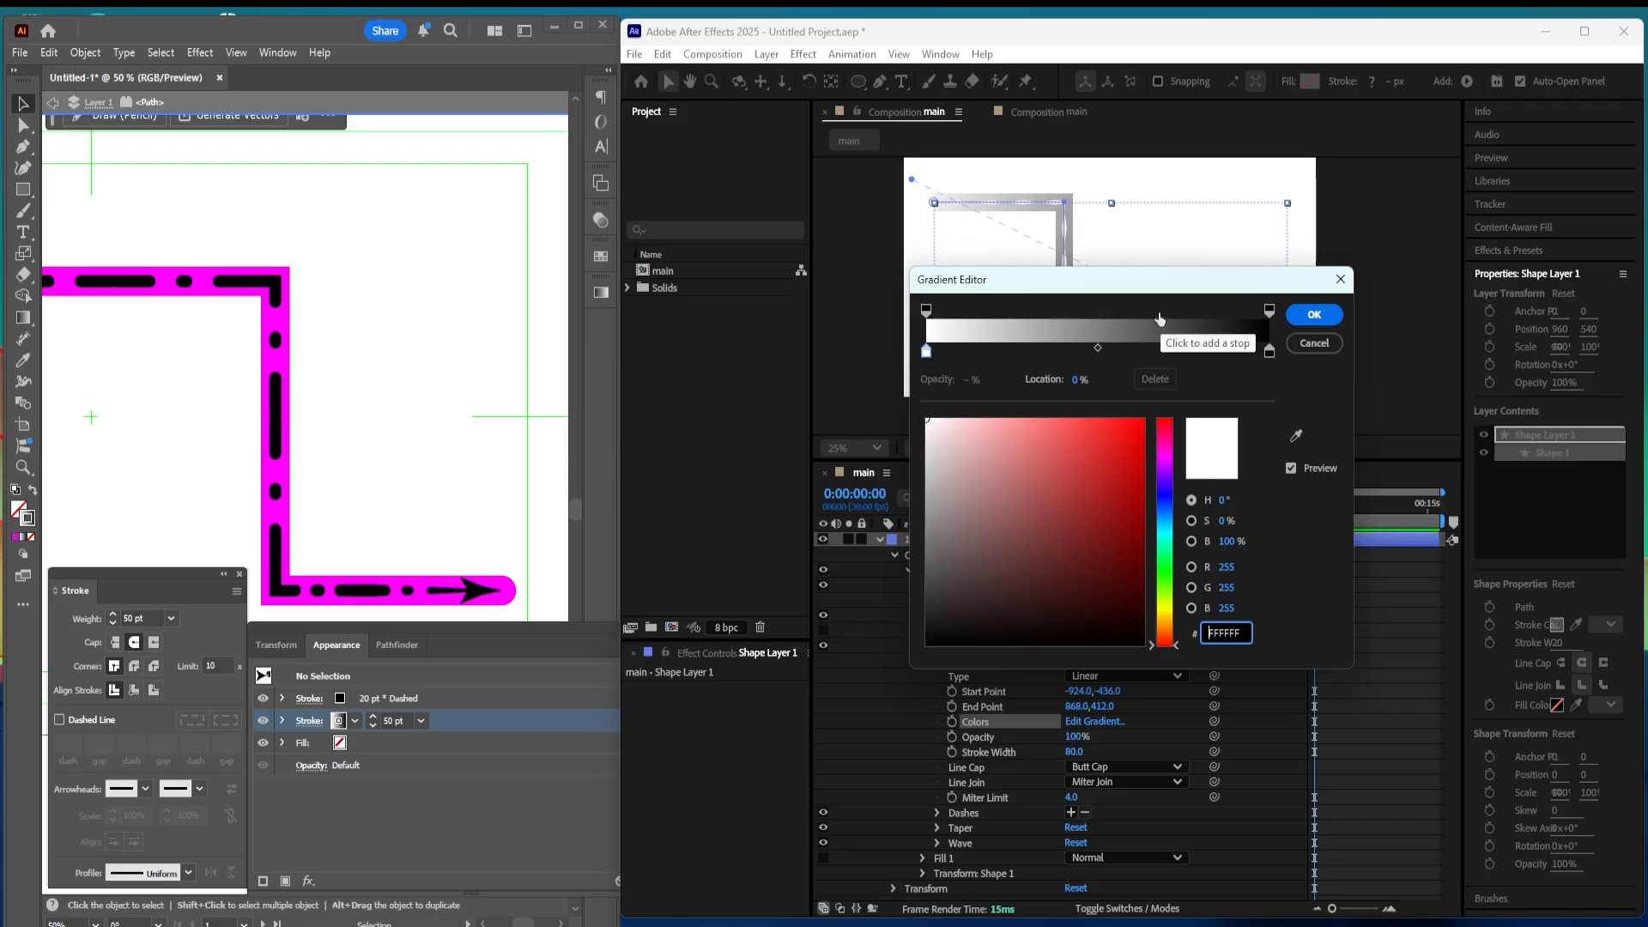
{"action": "left_click_drag", "start_coordinate": [1130, 282], "coordinate": [1087, 464]}
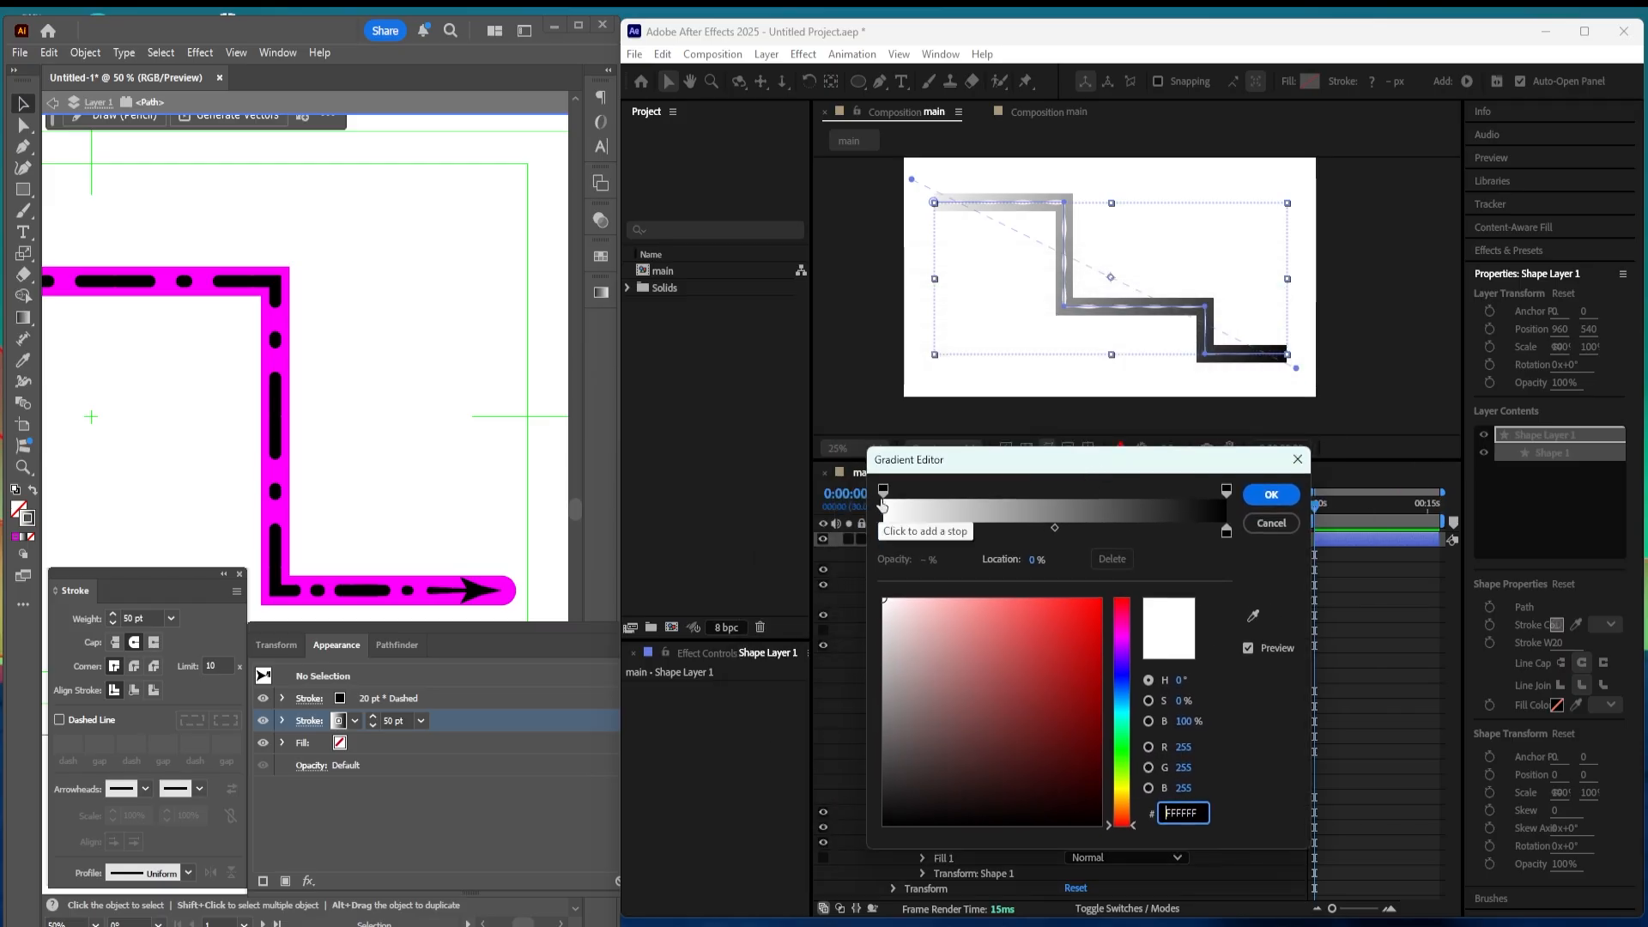
{"action": "left_click", "coordinate": [883, 531]}
{"action": "left_click", "coordinate": [1129, 628]}
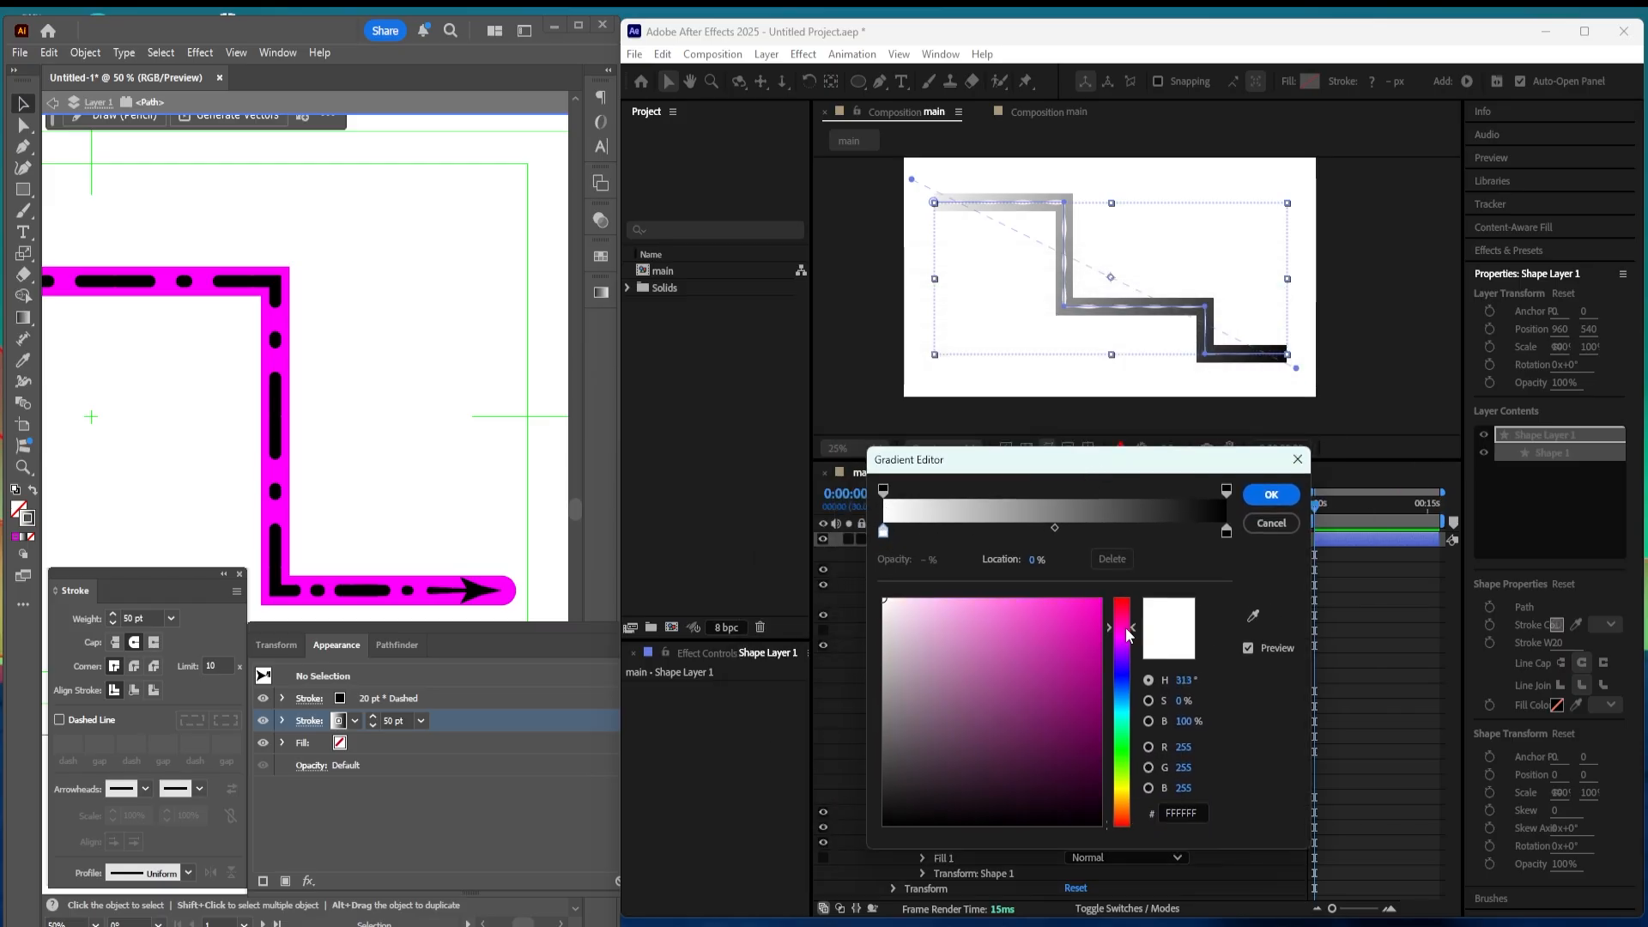
{"action": "left_click_drag", "start_coordinate": [1070, 639], "coordinate": [1099, 599]}
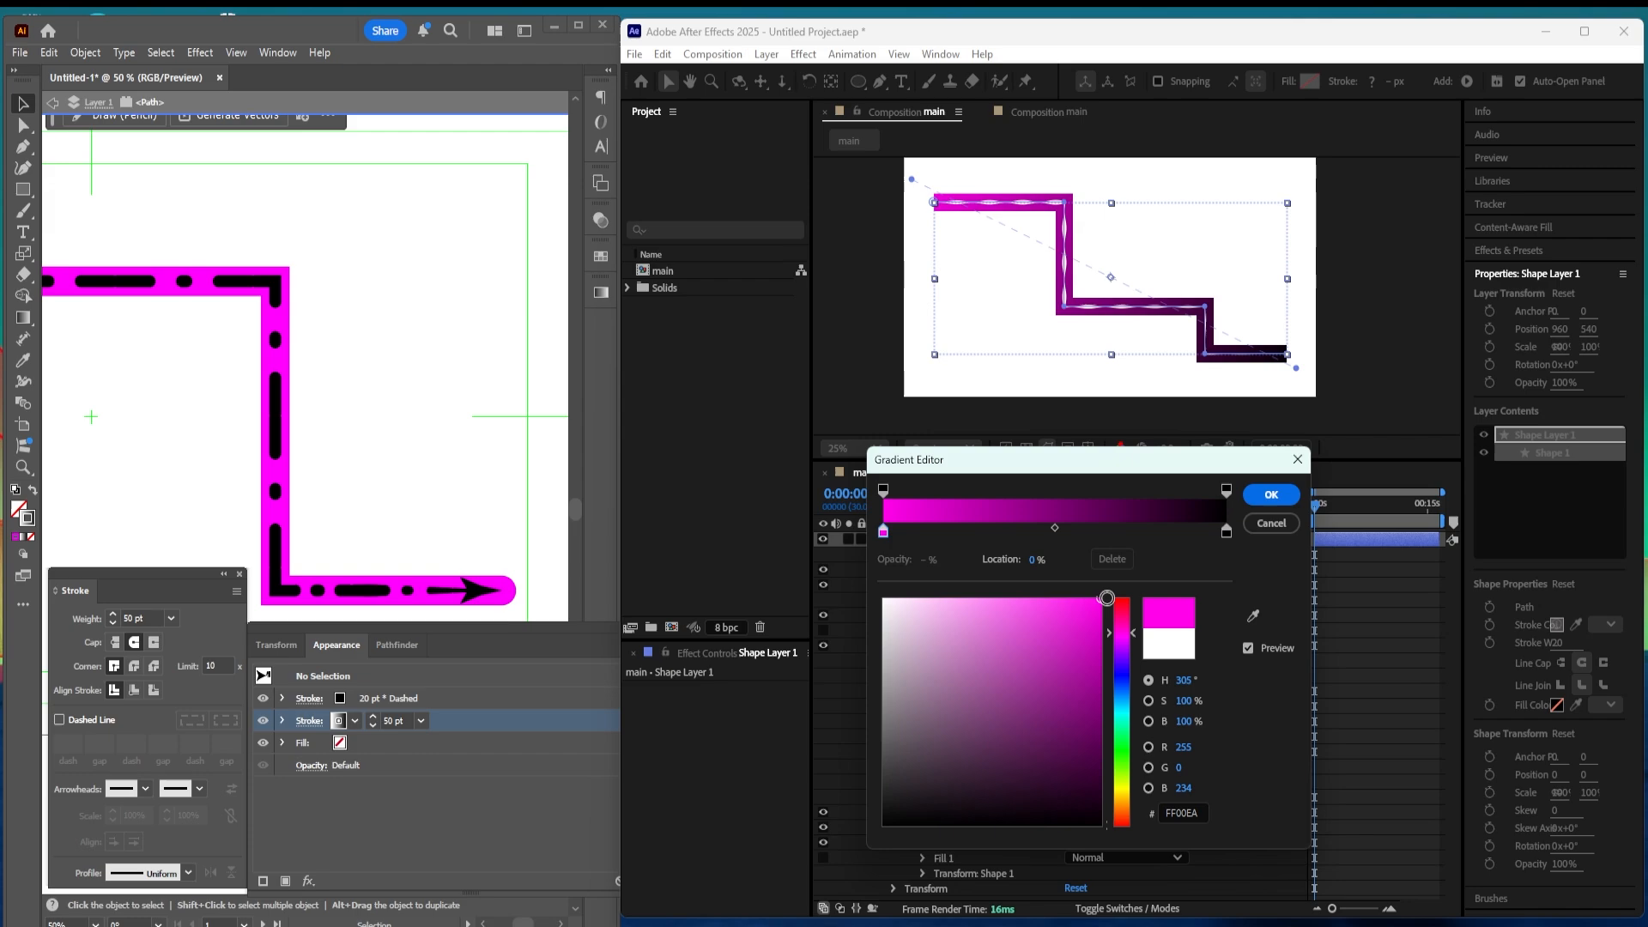
{"action": "left_click", "coordinate": [1228, 533]}
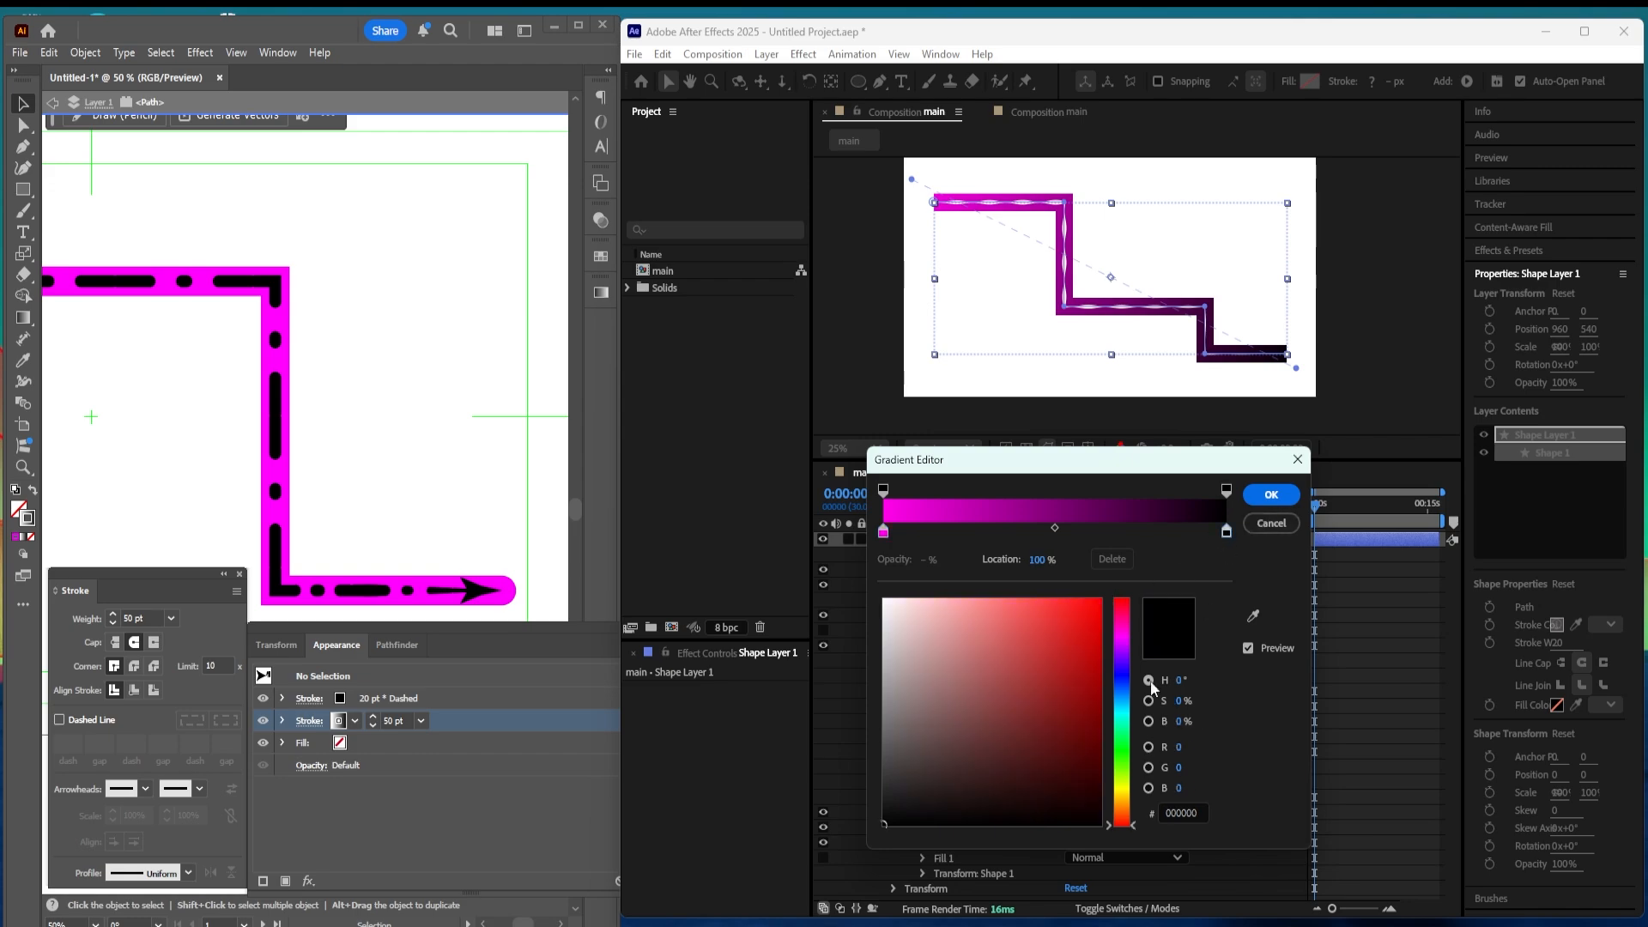
{"action": "left_click", "coordinate": [1086, 655]}
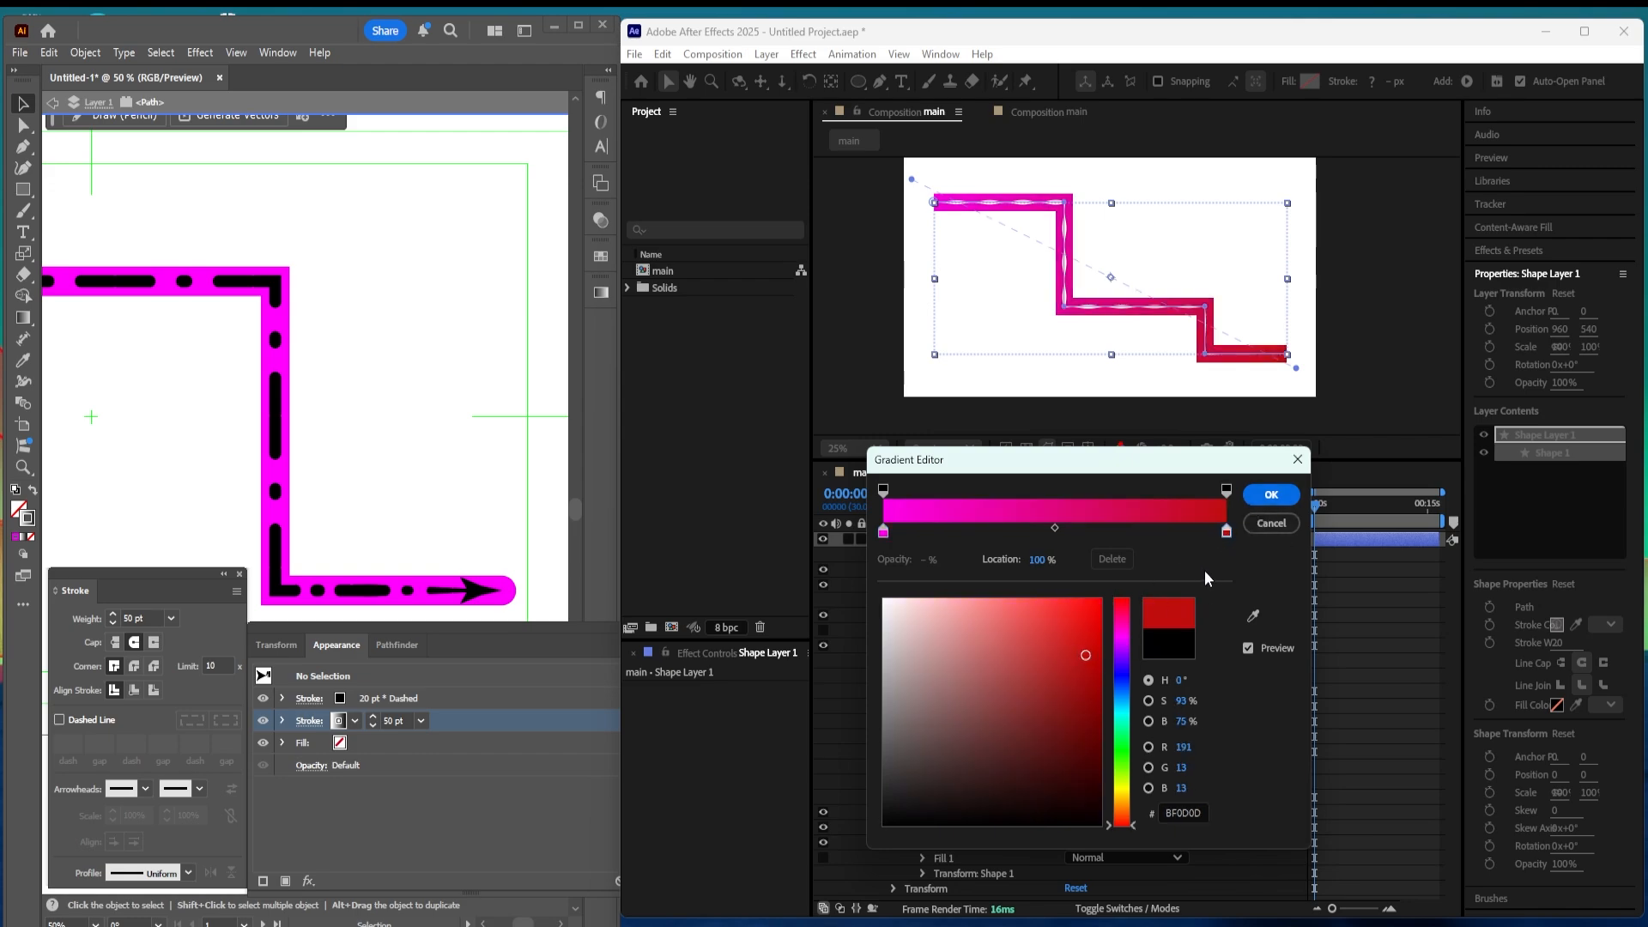
Step: Add two colour stops to the gradient: cyan 00FFEA at about 43% and yellow FFFC00 at about 58.5%
{"action": "left_click", "coordinate": [1032, 532]}
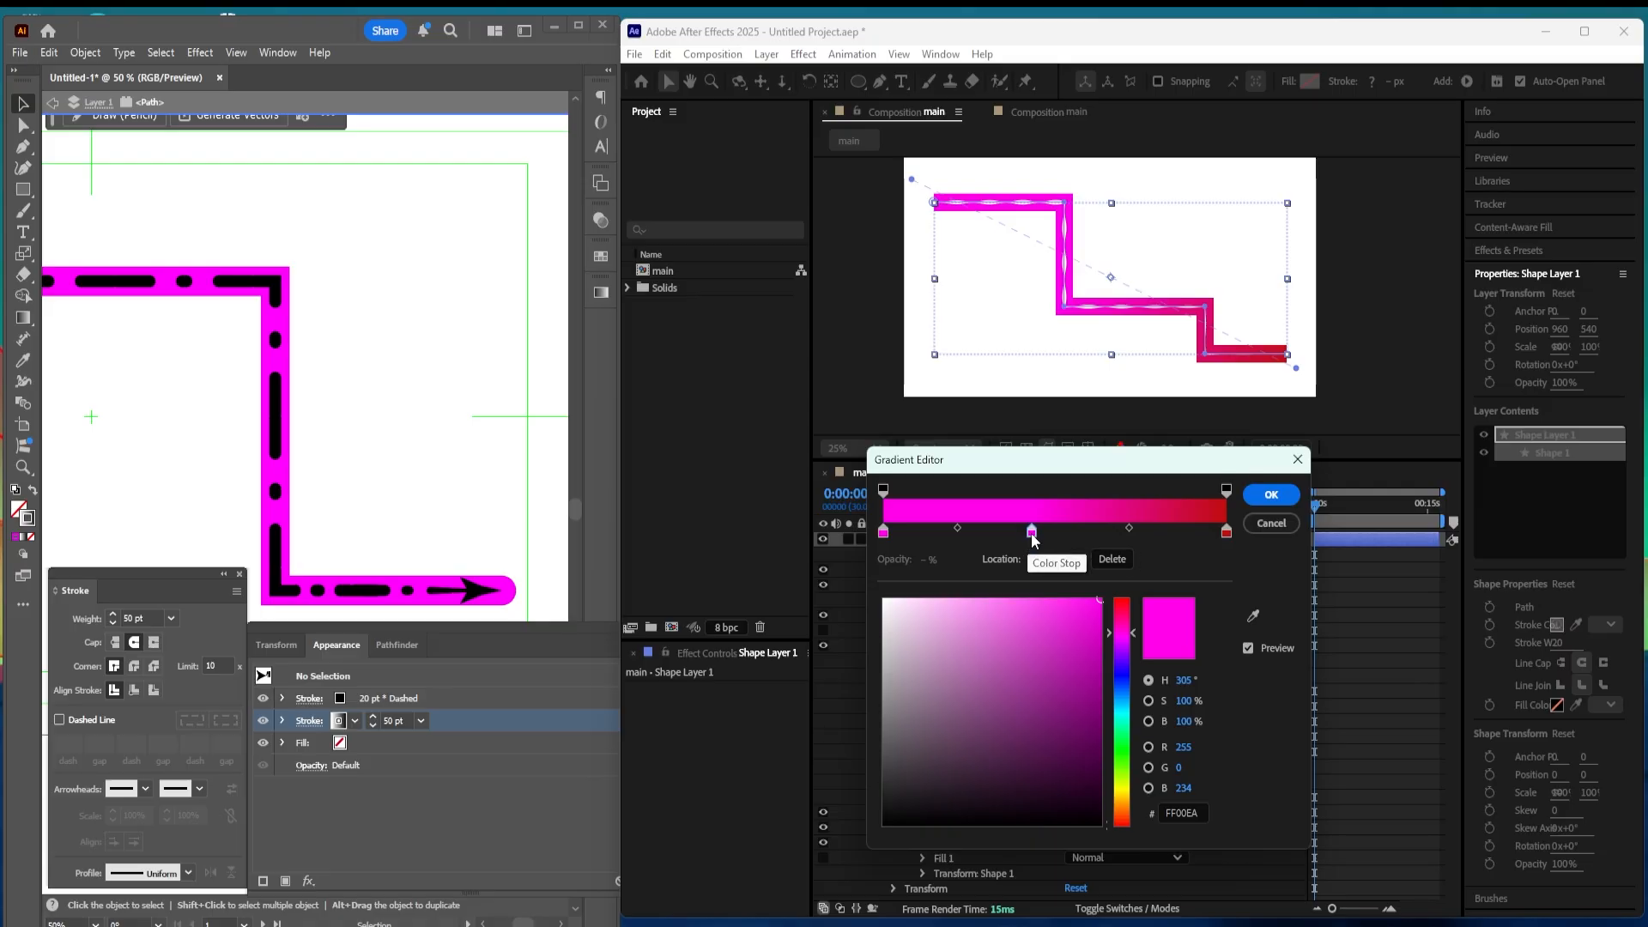
{"action": "left_click", "coordinate": [1083, 533]}
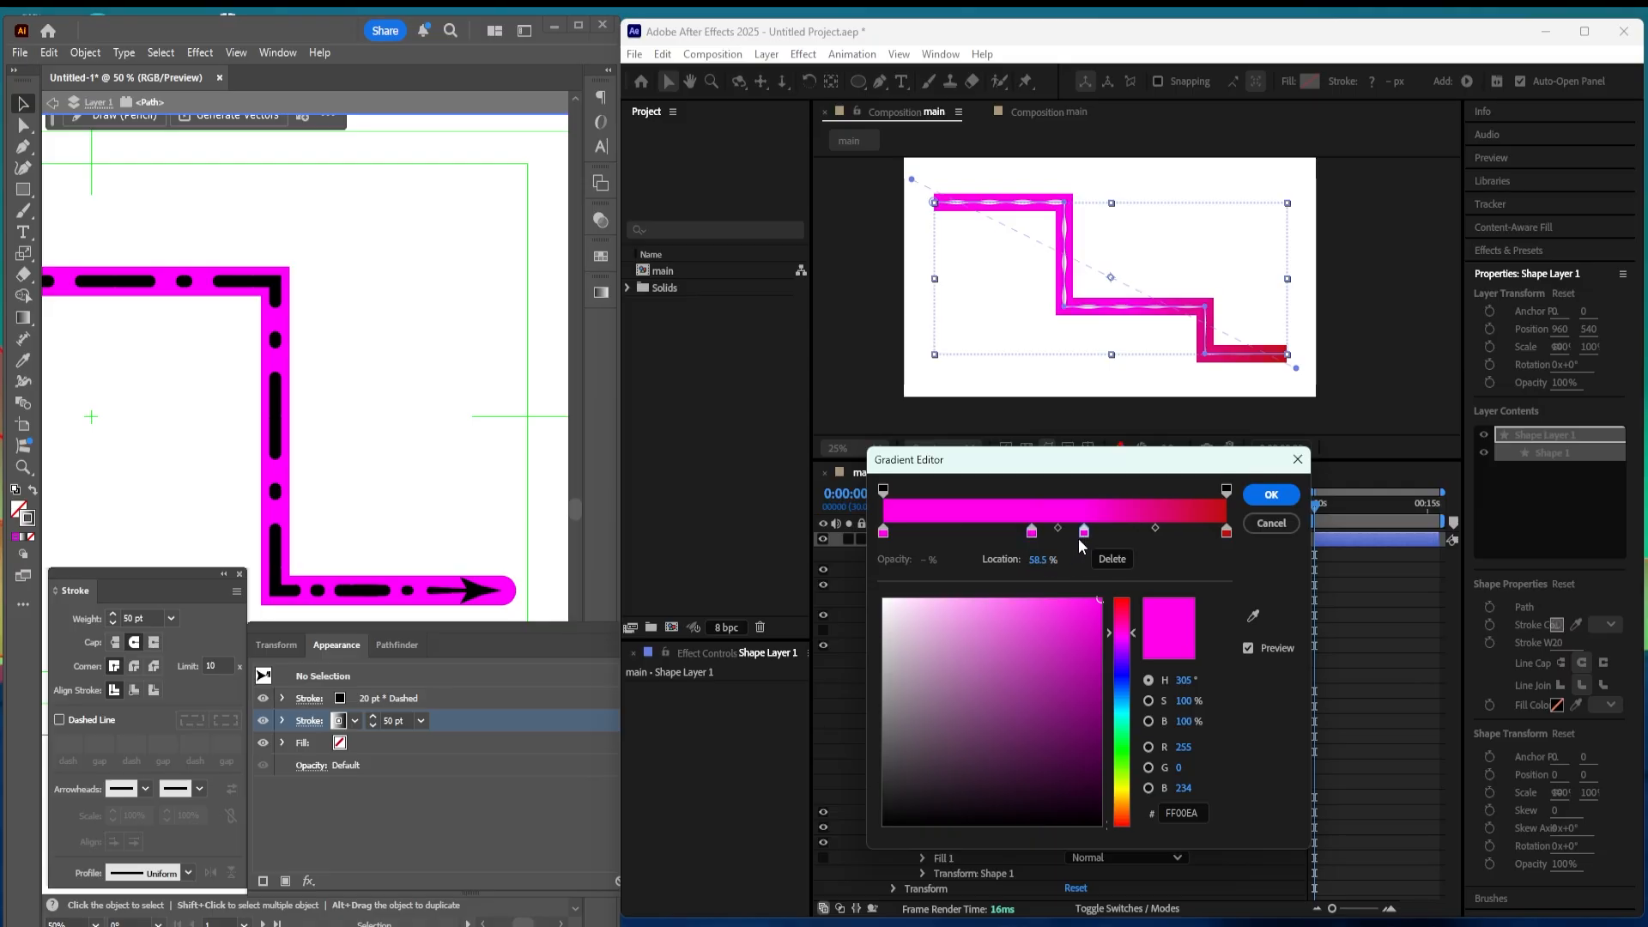
{"action": "left_click", "coordinate": [1123, 797]}
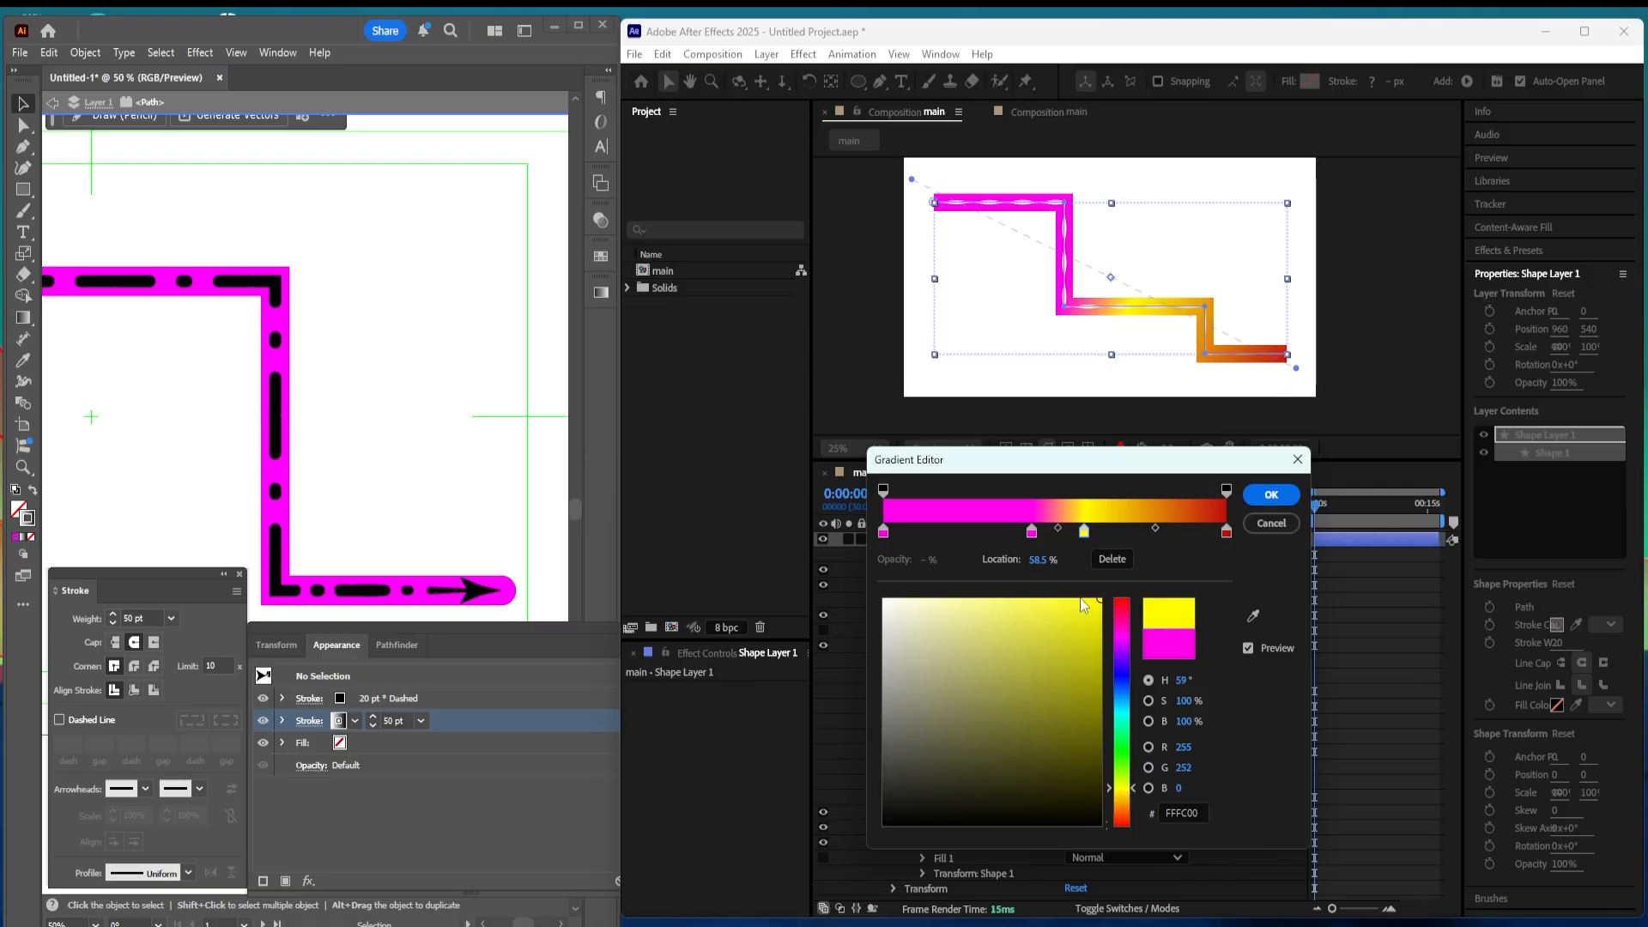
{"action": "left_click", "coordinate": [1030, 532]}
{"action": "left_click", "coordinate": [1121, 715]}
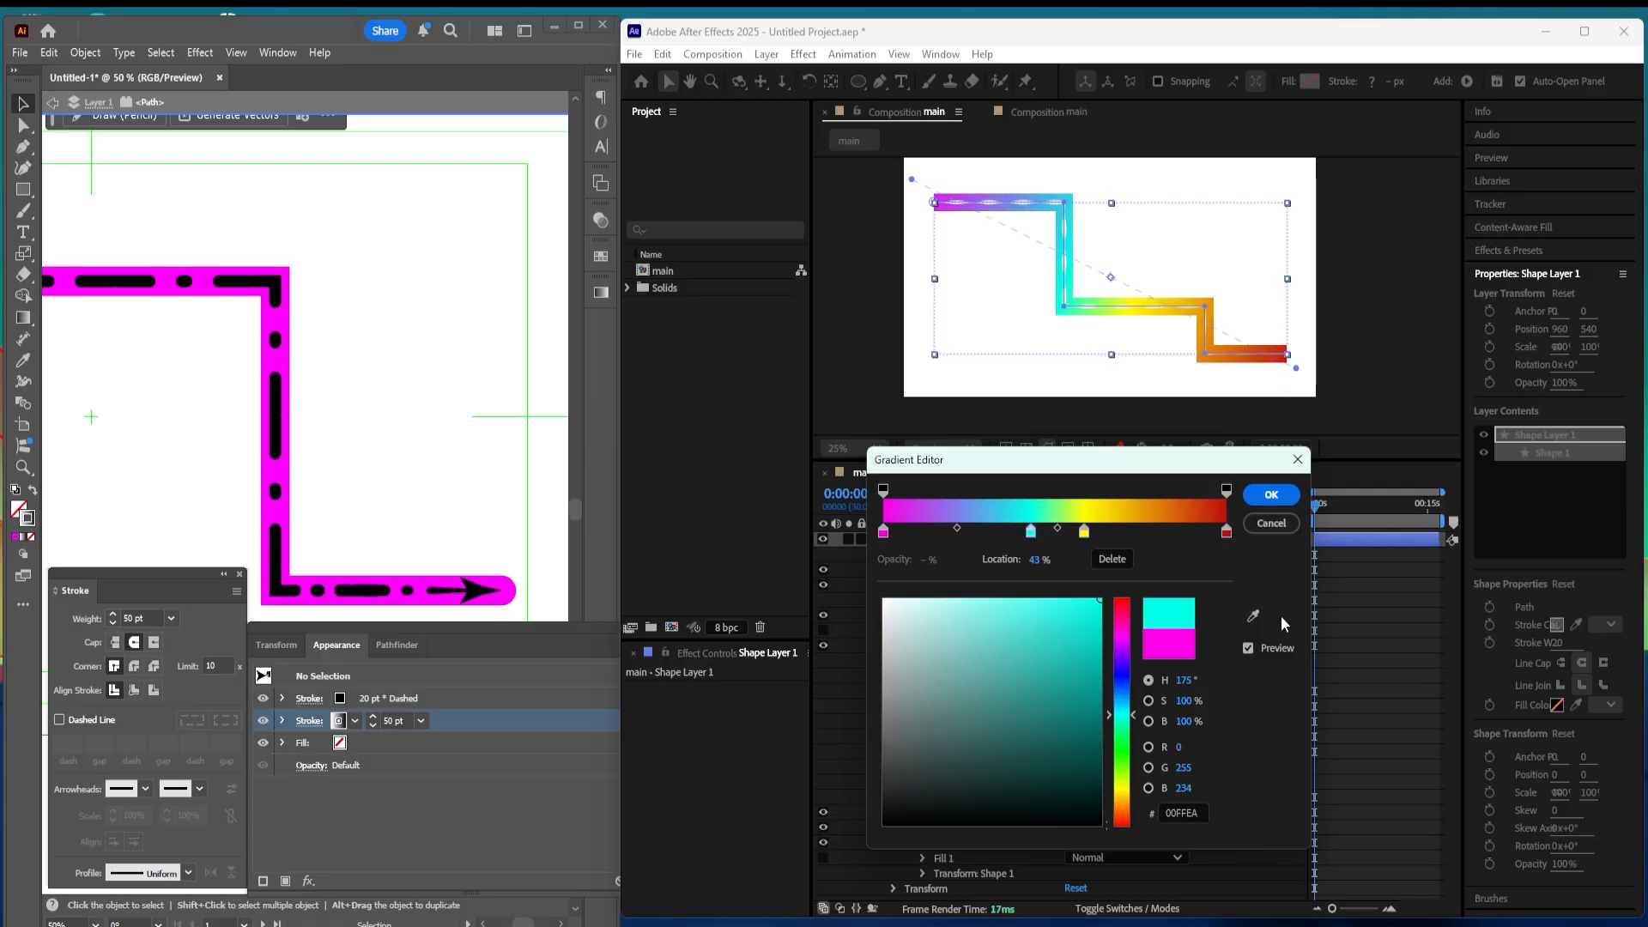
Step: Lower the first opacity stop to 28% and move it to about 34.5%, and move the second opacity stop to about 71.7%
{"action": "left_click", "coordinate": [883, 491]}
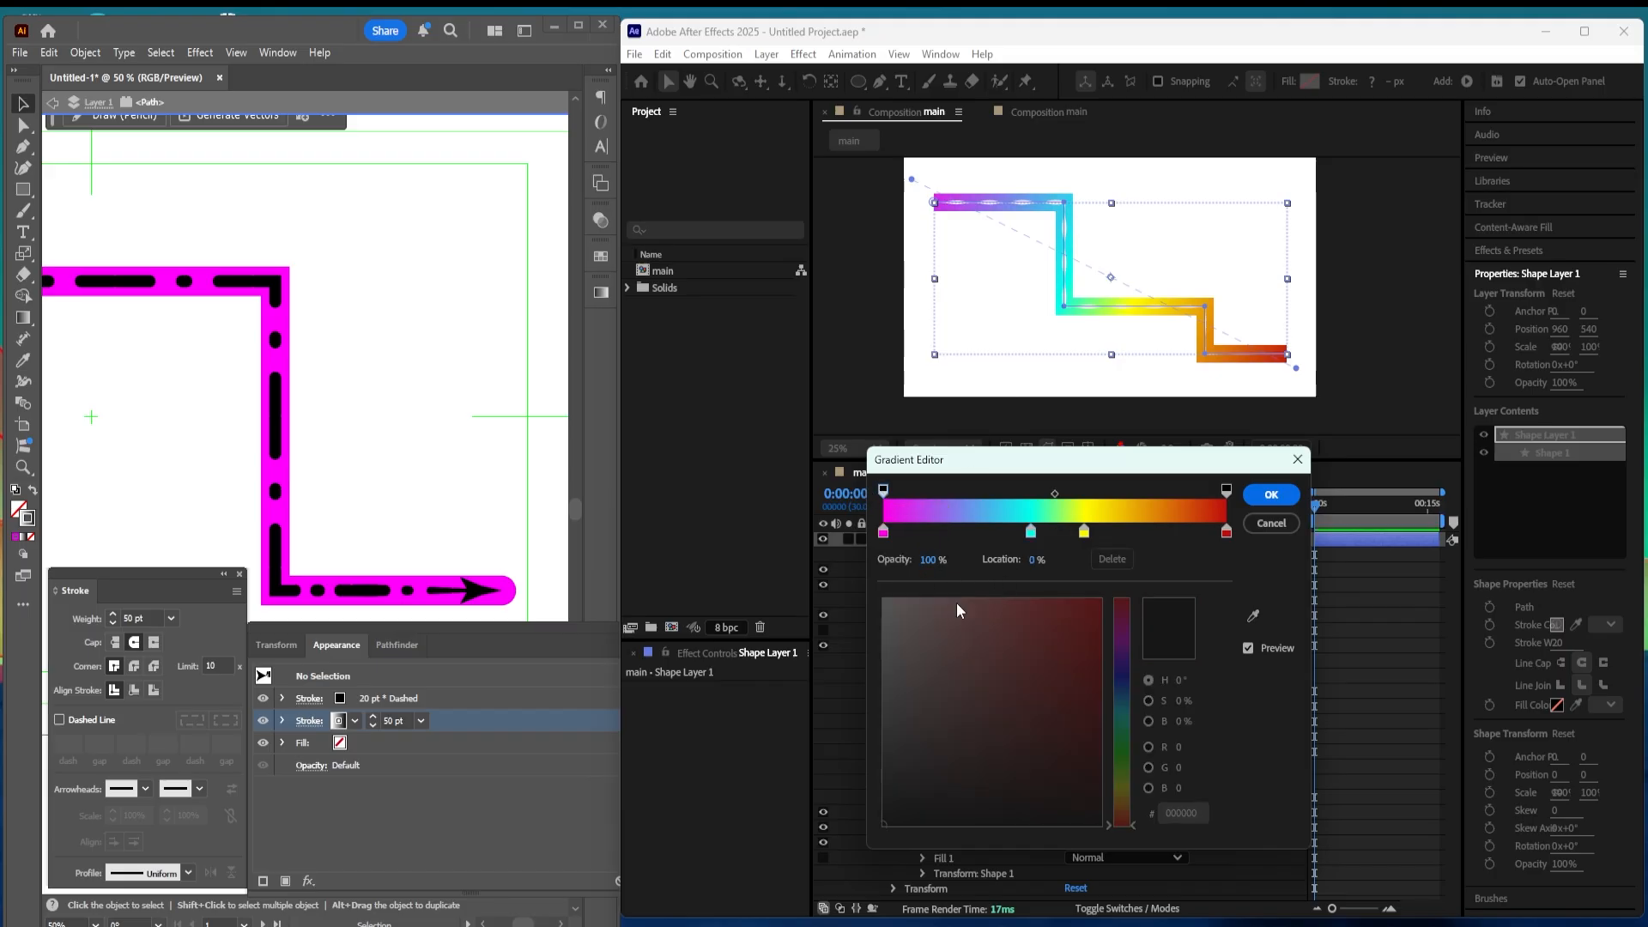
{"action": "left_click_drag", "start_coordinate": [931, 568], "coordinate": [870, 564]}
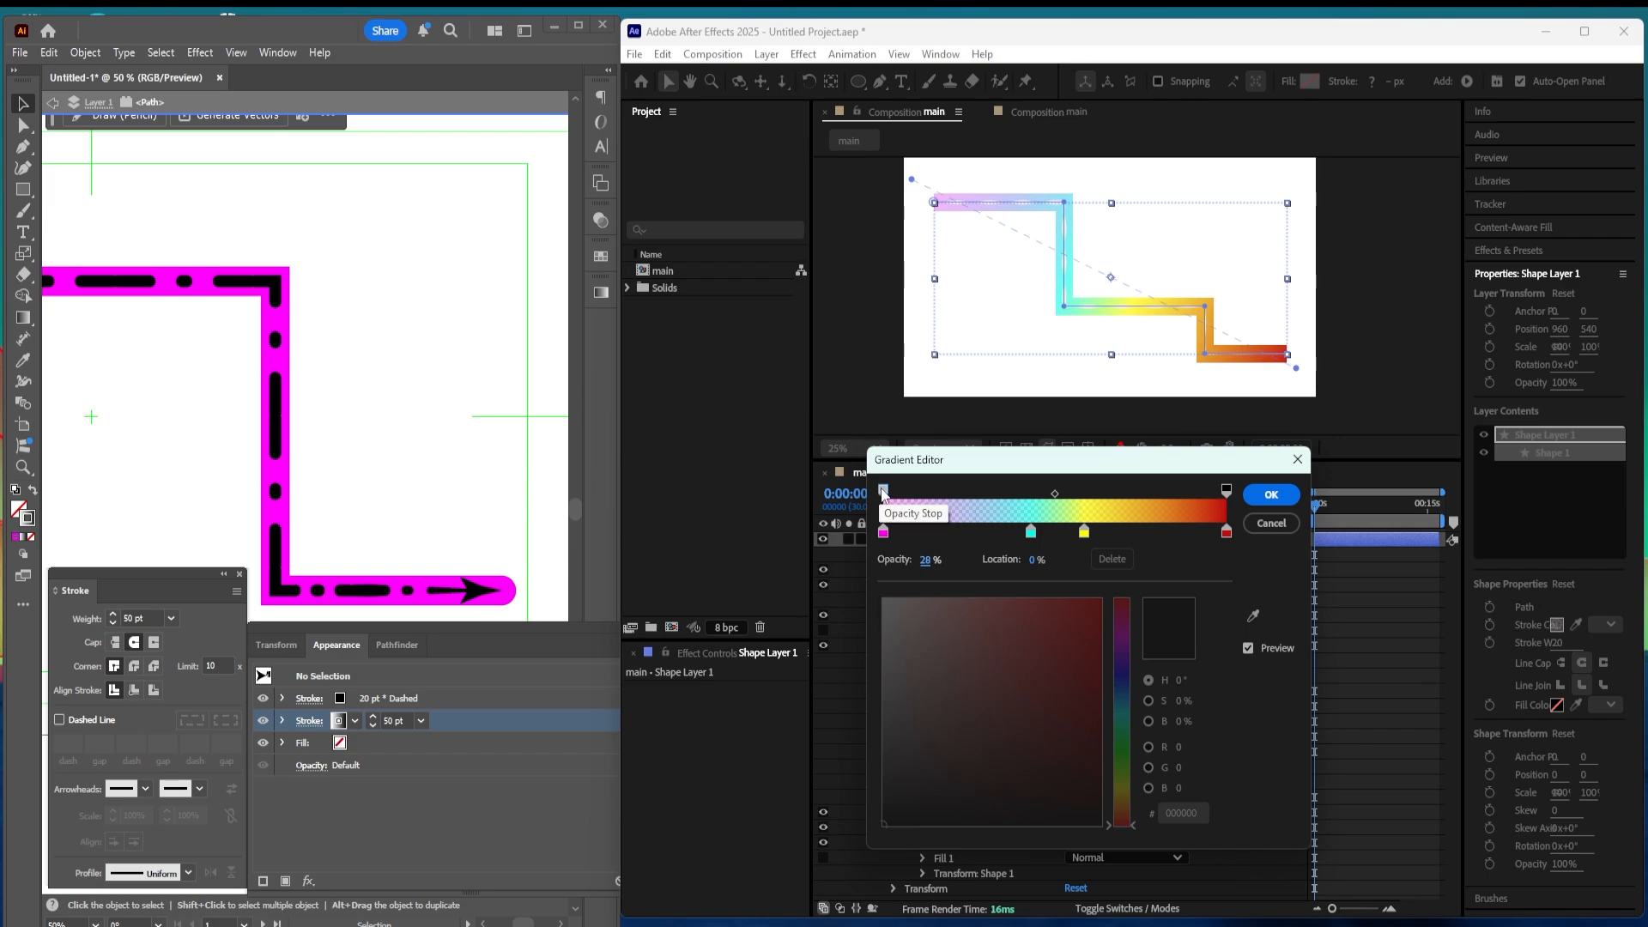
{"action": "mouse_move", "coordinate": [883, 490]}
{"action": "left_mouse_down"}
{"action": "mouse_move", "coordinate": [1225, 490]}
{"action": "mouse_move", "coordinate": [1001, 492]}
{"action": "left_mouse_up"}
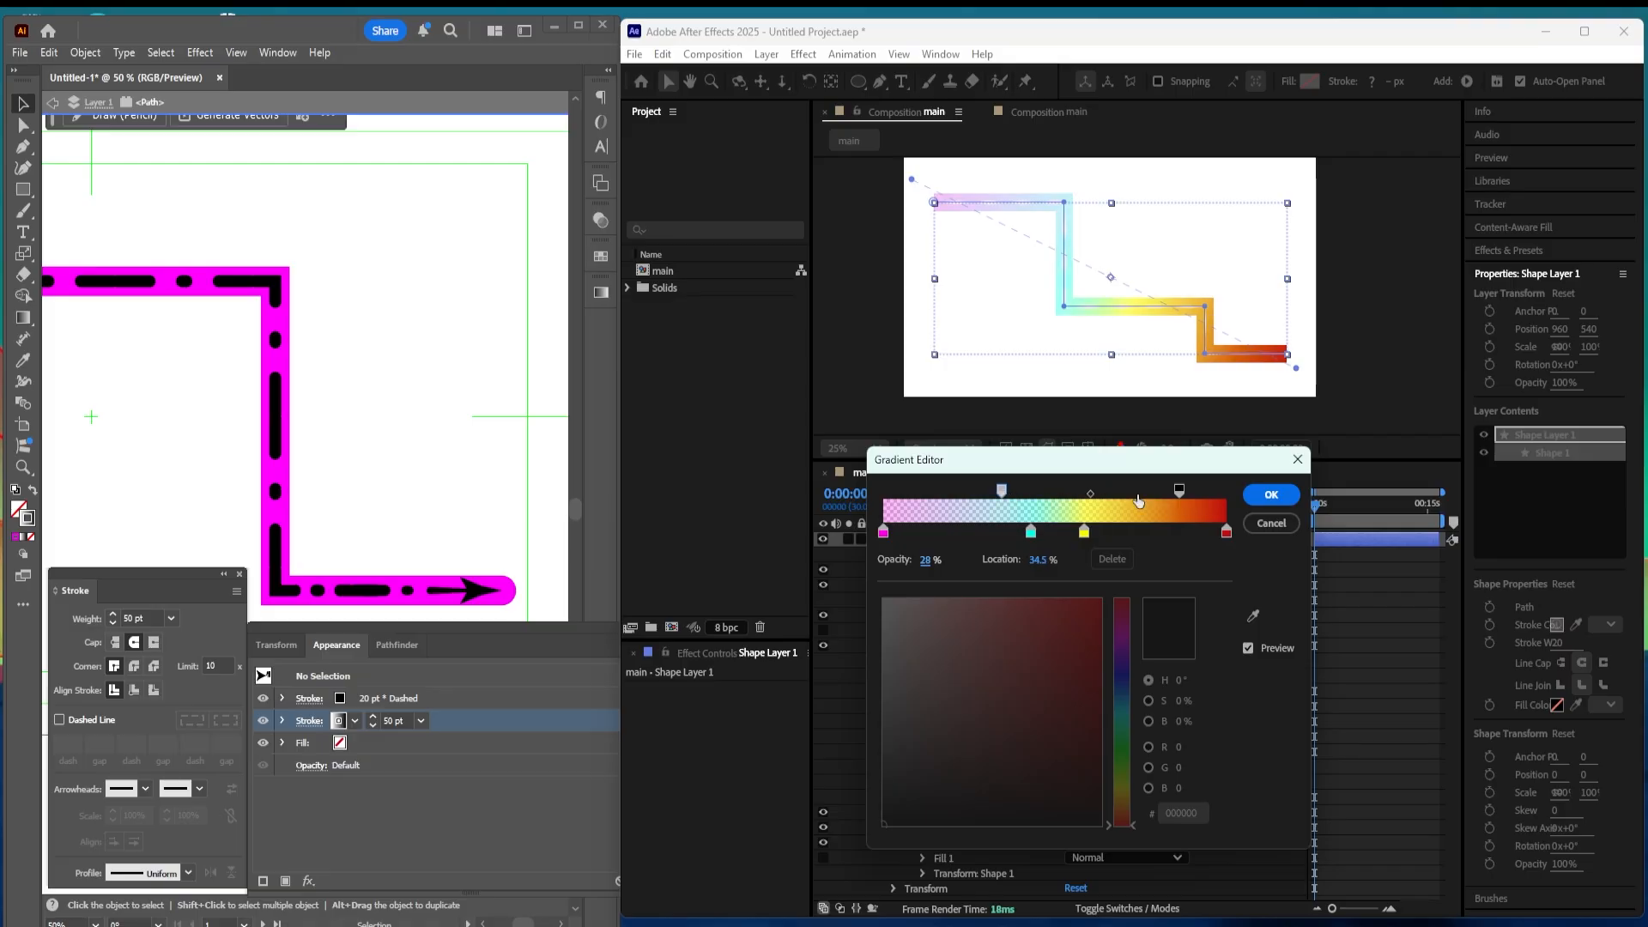
{"action": "left_click_drag", "start_coordinate": [1181, 491], "coordinate": [1130, 492]}
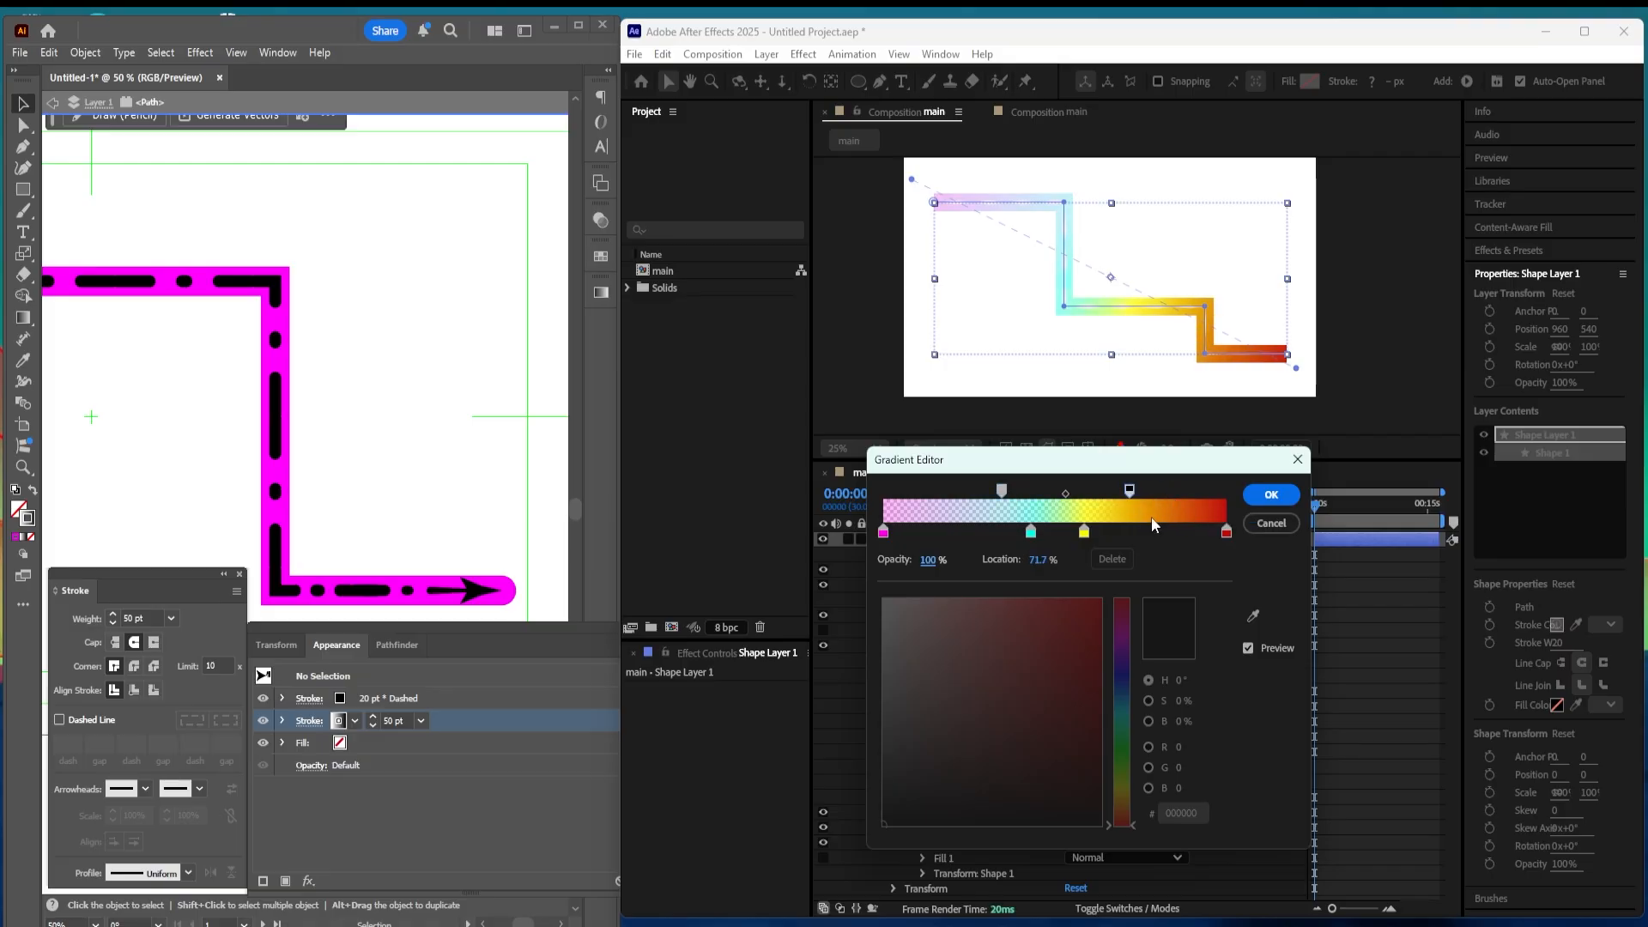
Step: Return the first opacity stop to the gradient's start at full opacity, shift the second towards the end, and accept the gradient
{"action": "left_click_drag", "start_coordinate": [1002, 492], "coordinate": [877, 494]}
{"action": "left_click_drag", "start_coordinate": [928, 561], "coordinate": [1073, 574]}
{"action": "left_click_drag", "start_coordinate": [1130, 491], "coordinate": [1193, 490]}
{"action": "left_click", "coordinate": [1271, 495]}
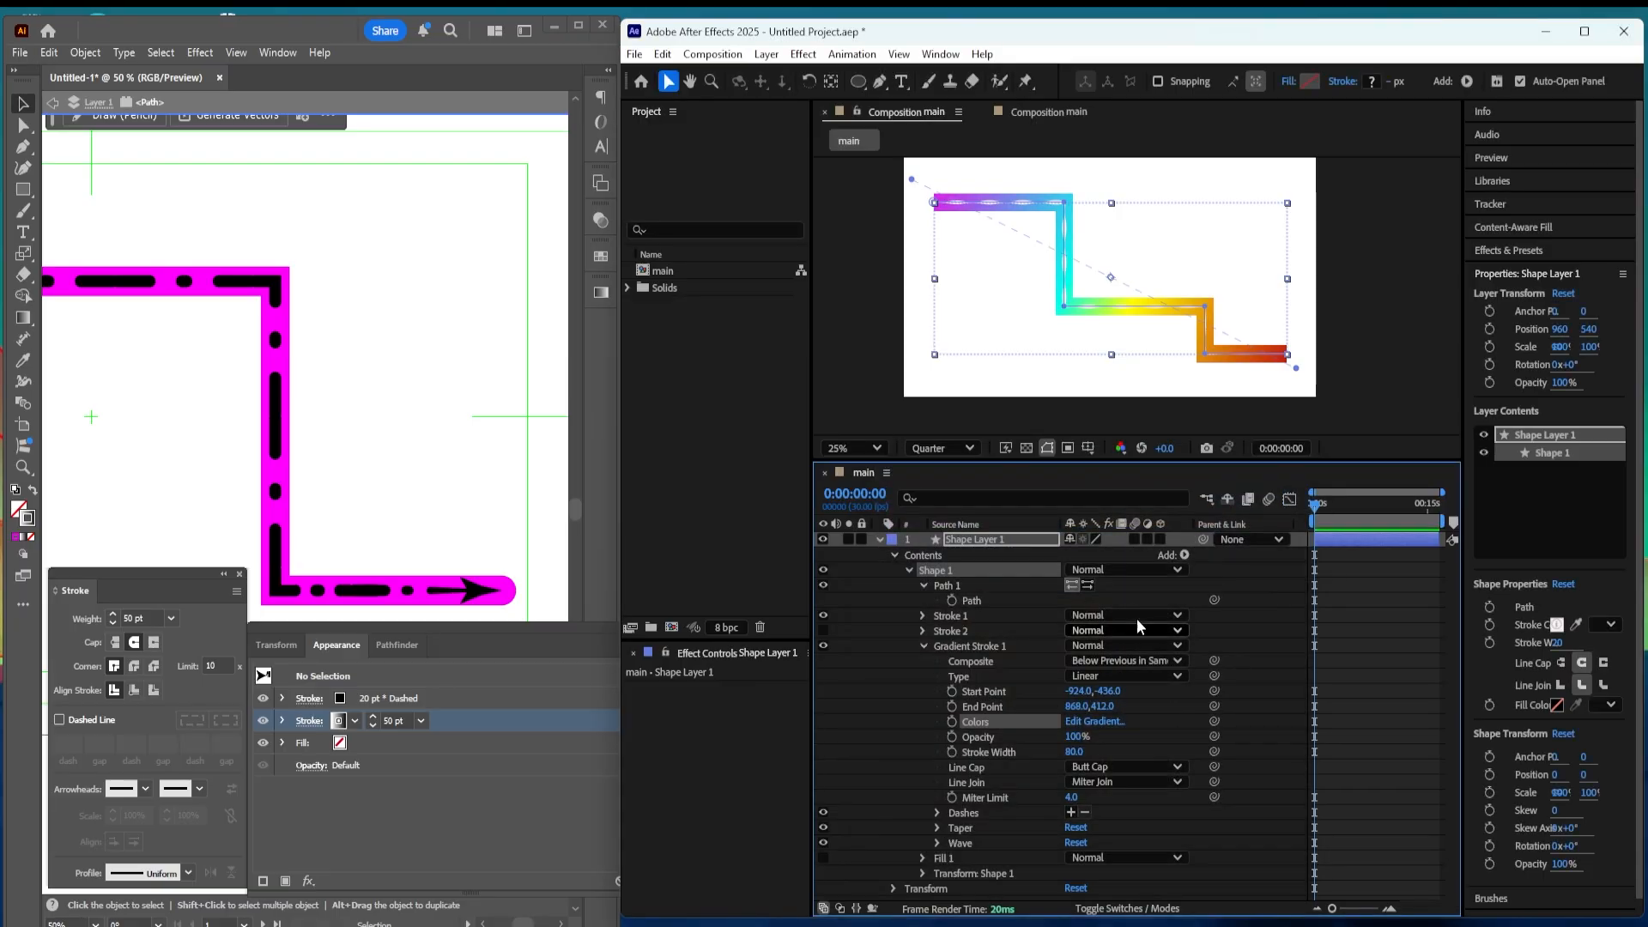
Step: Change the type of Gradient Stroke 1 to Radial
{"action": "left_click", "coordinate": [1095, 681]}
{"action": "left_click", "coordinate": [1138, 711]}
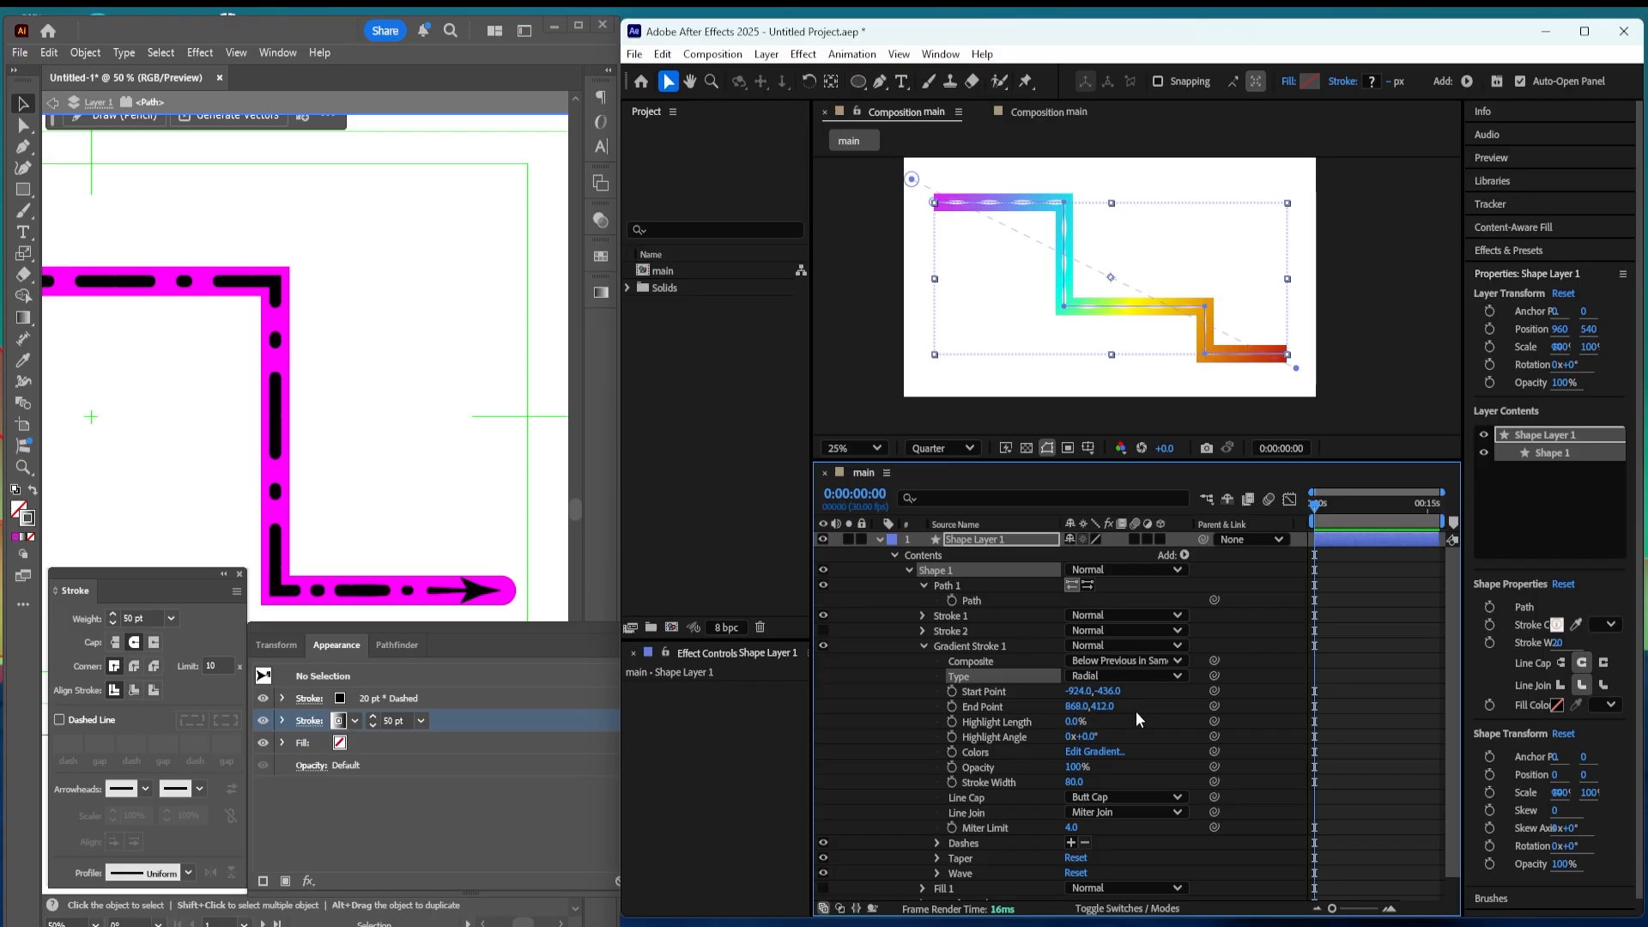
{"action": "left_click", "coordinate": [991, 647]}
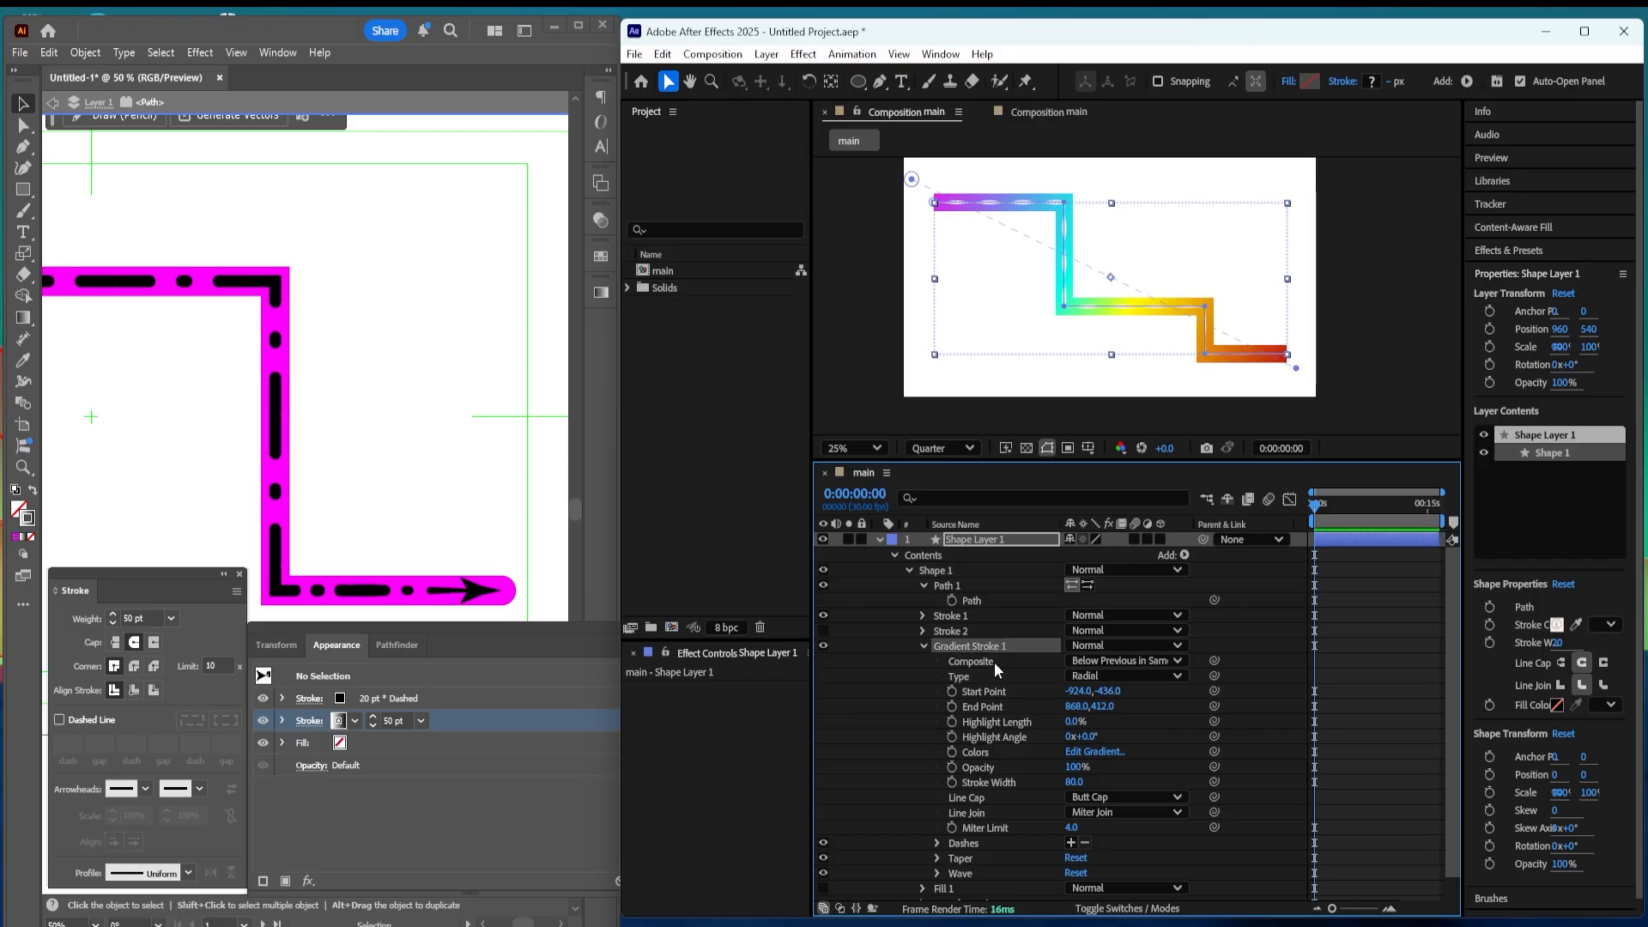
{"action": "left_click", "coordinate": [999, 681]}
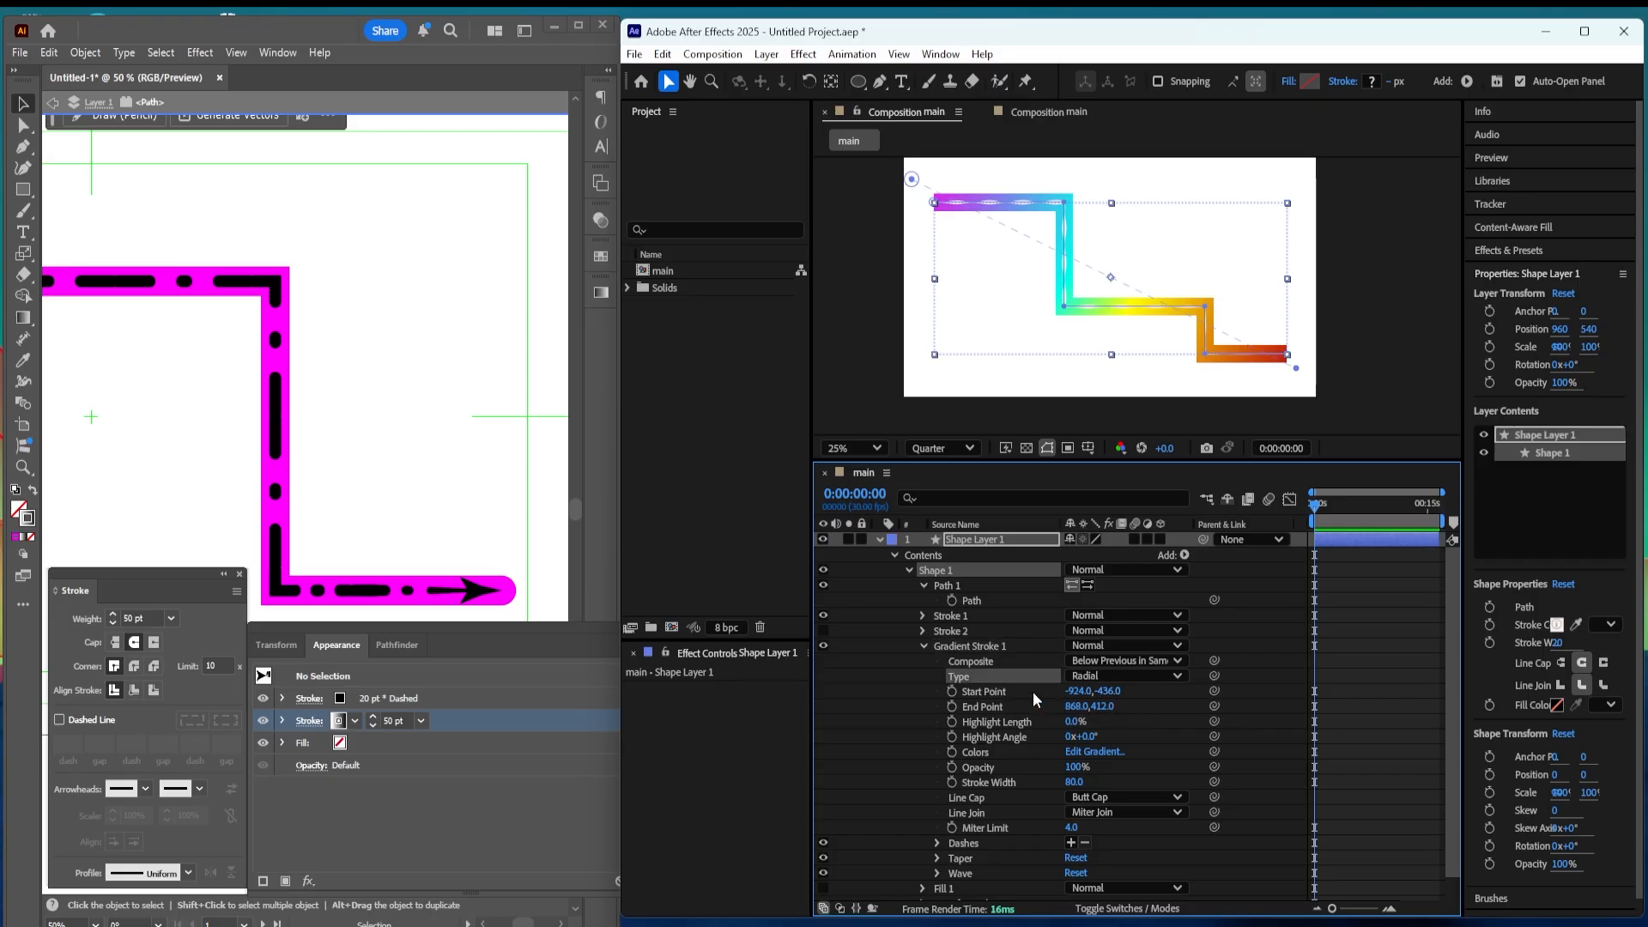
Step: Reposition the radial gradient with its start point at about 668, 308 near the path's lower end and its end point at about -972, -208
{"action": "left_click", "coordinate": [1014, 690]}
{"action": "left_click", "coordinate": [912, 179]}
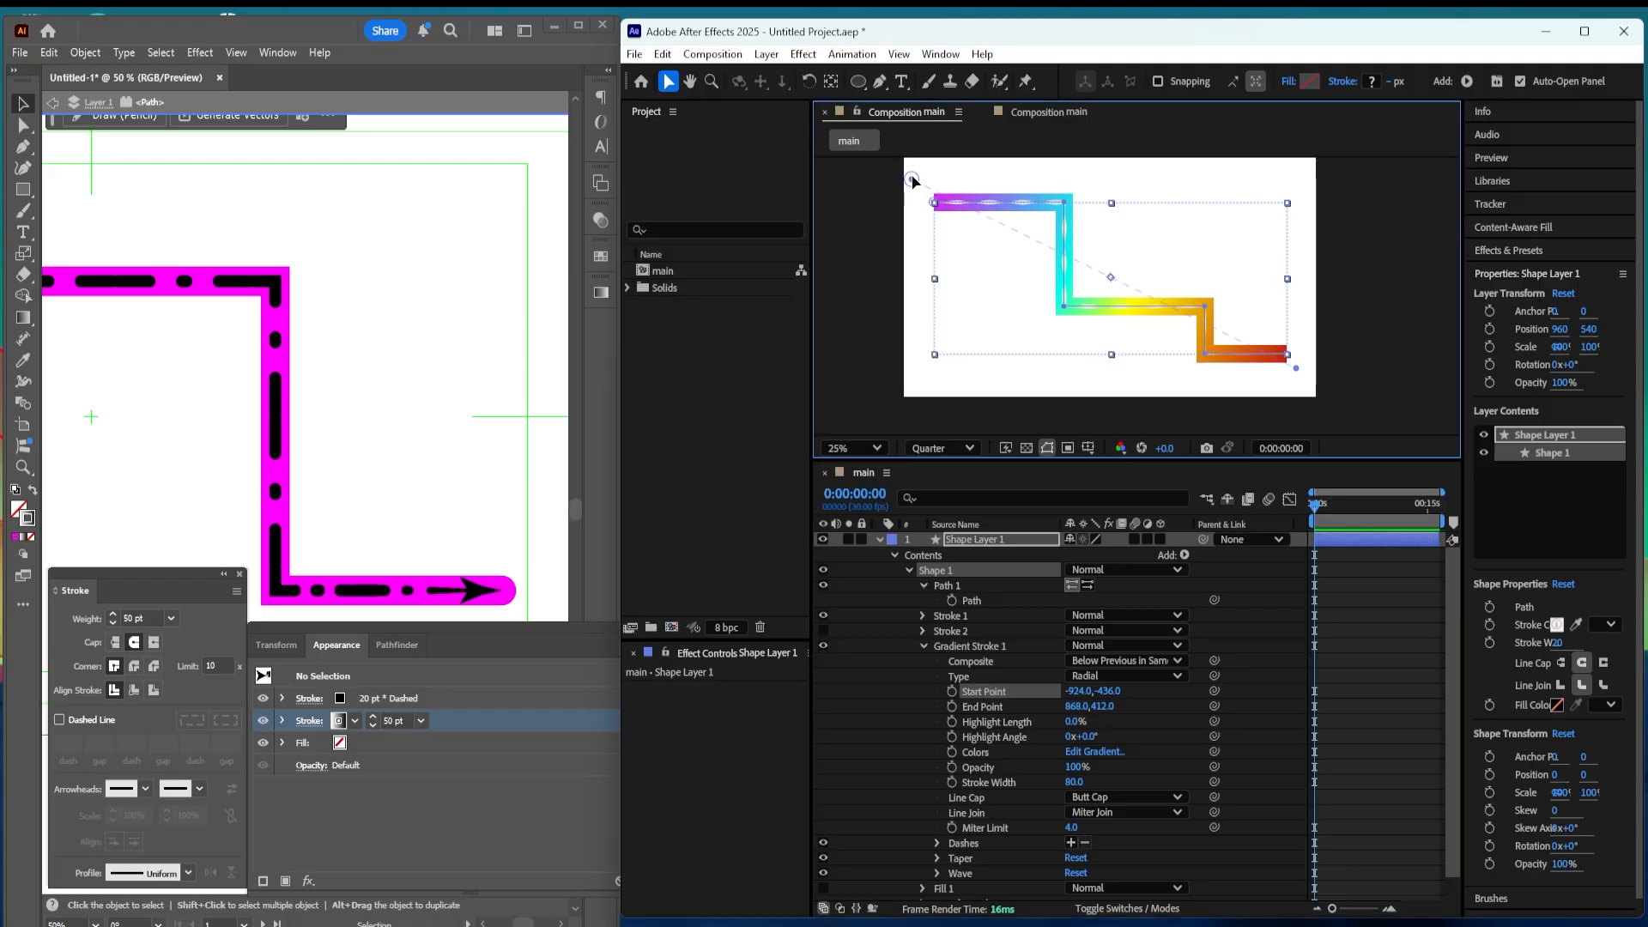
{"action": "left_click_drag", "start_coordinate": [913, 179], "coordinate": [1107, 307]}
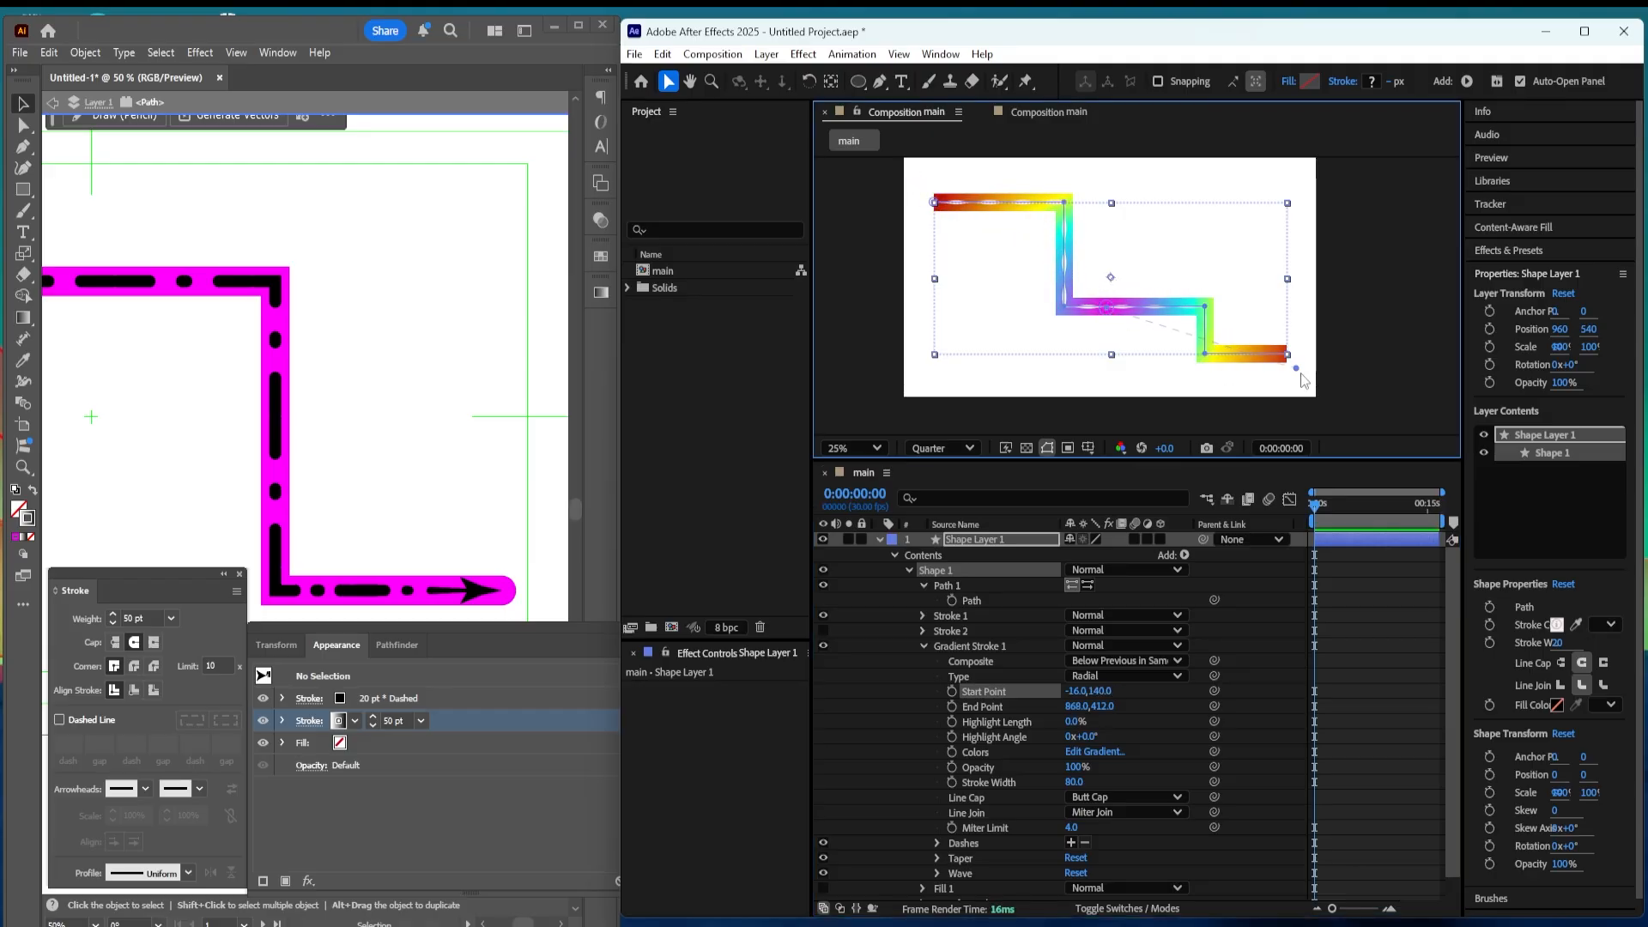
{"action": "mouse_move", "coordinate": [1297, 369]}
{"action": "left_mouse_down"}
{"action": "mouse_move", "coordinate": [1276, 294]}
{"action": "mouse_move", "coordinate": [1185, 183]}
{"action": "mouse_move", "coordinate": [1078, 276]}
{"action": "mouse_move", "coordinate": [1095, 295]}
{"action": "mouse_move", "coordinate": [900, 230]}
{"action": "left_mouse_up"}
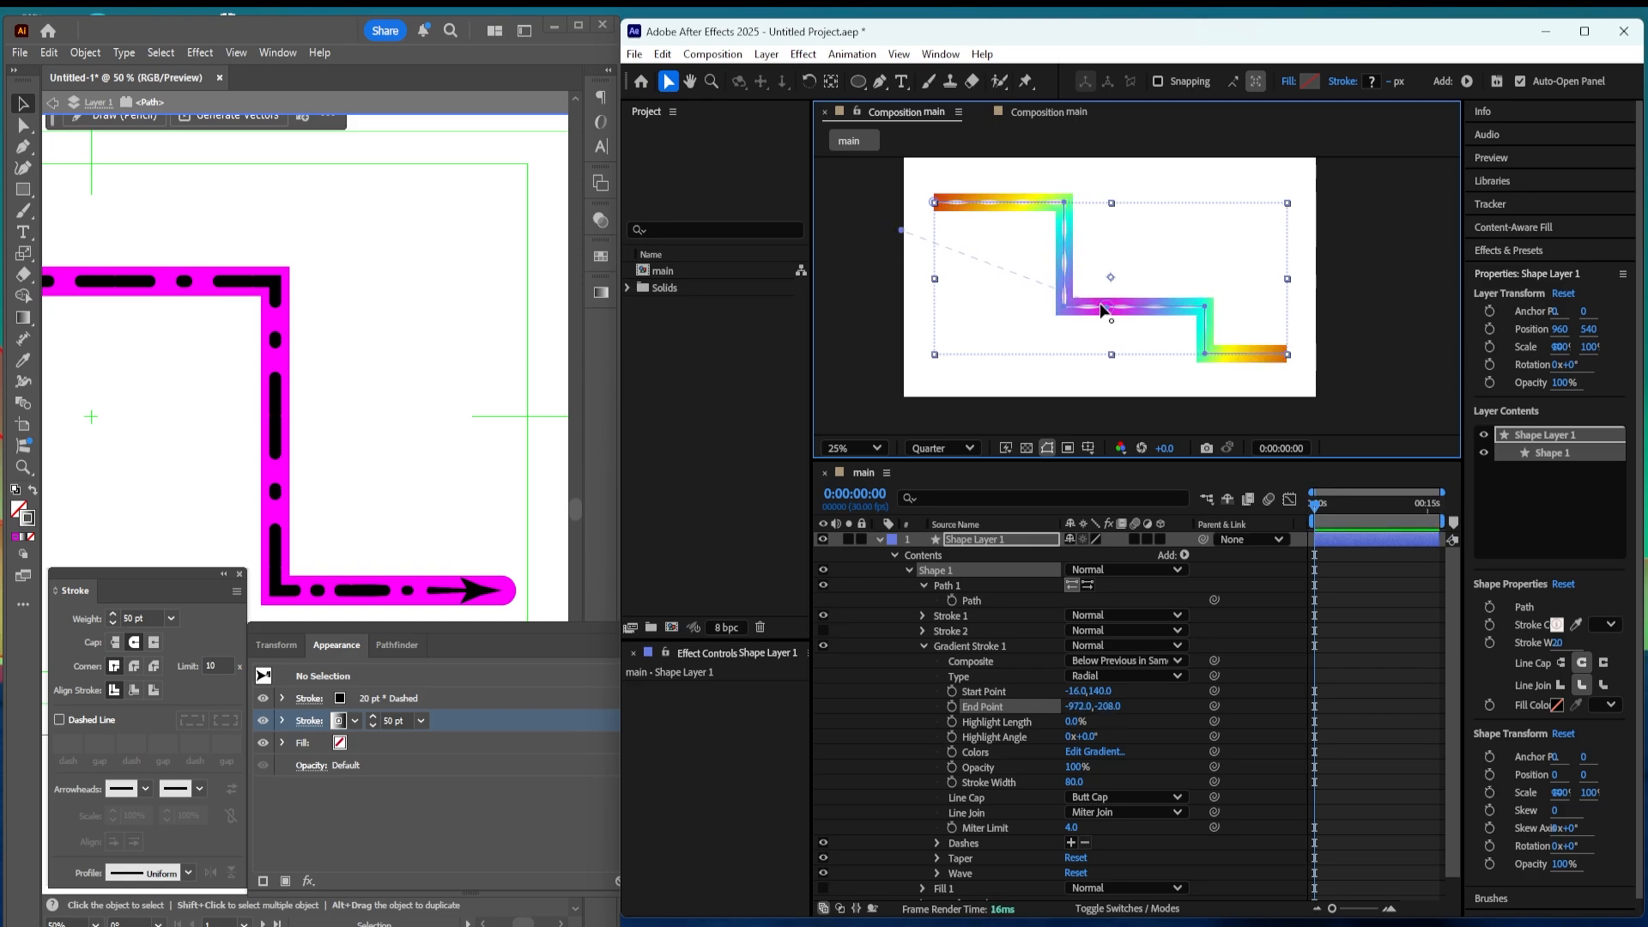
{"action": "mouse_move", "coordinate": [1103, 308]}
{"action": "left_mouse_down"}
{"action": "mouse_move", "coordinate": [1096, 272]}
{"action": "mouse_move", "coordinate": [1034, 213]}
{"action": "mouse_move", "coordinate": [987, 206]}
{"action": "mouse_move", "coordinate": [1093, 283]}
{"action": "mouse_move", "coordinate": [1253, 344]}
{"action": "left_mouse_up"}
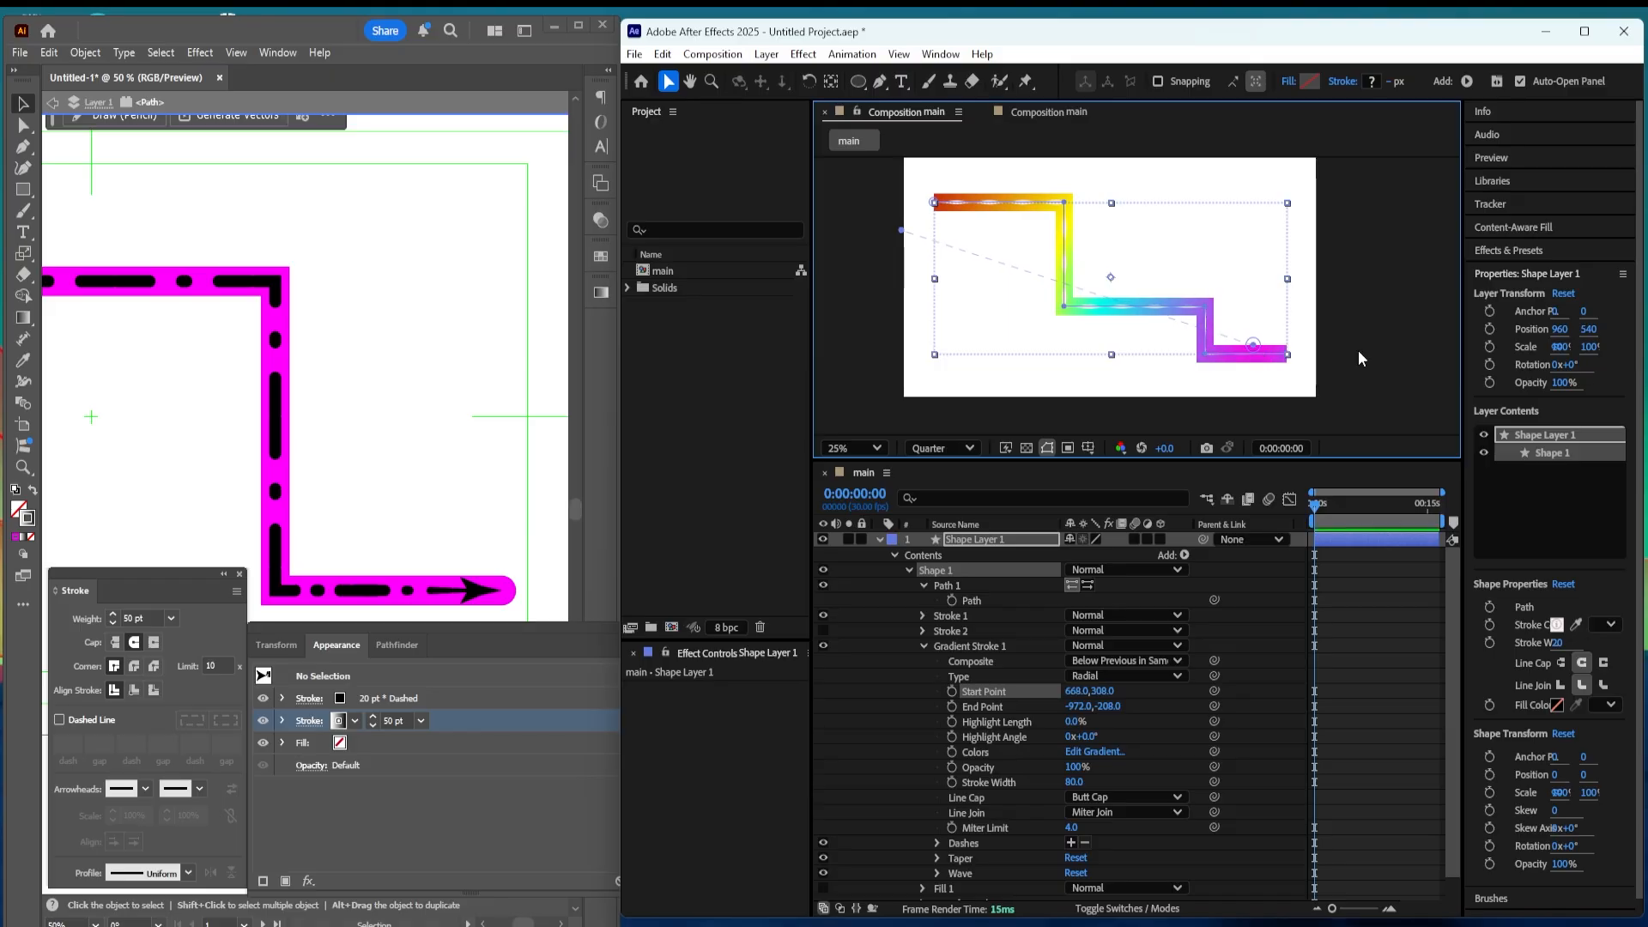
Step: Deselect Shape Layer 1 and collapse the Gradient Stroke 1 properties
{"action": "left_click", "coordinate": [1358, 359]}
{"action": "left_click", "coordinate": [1368, 692]}
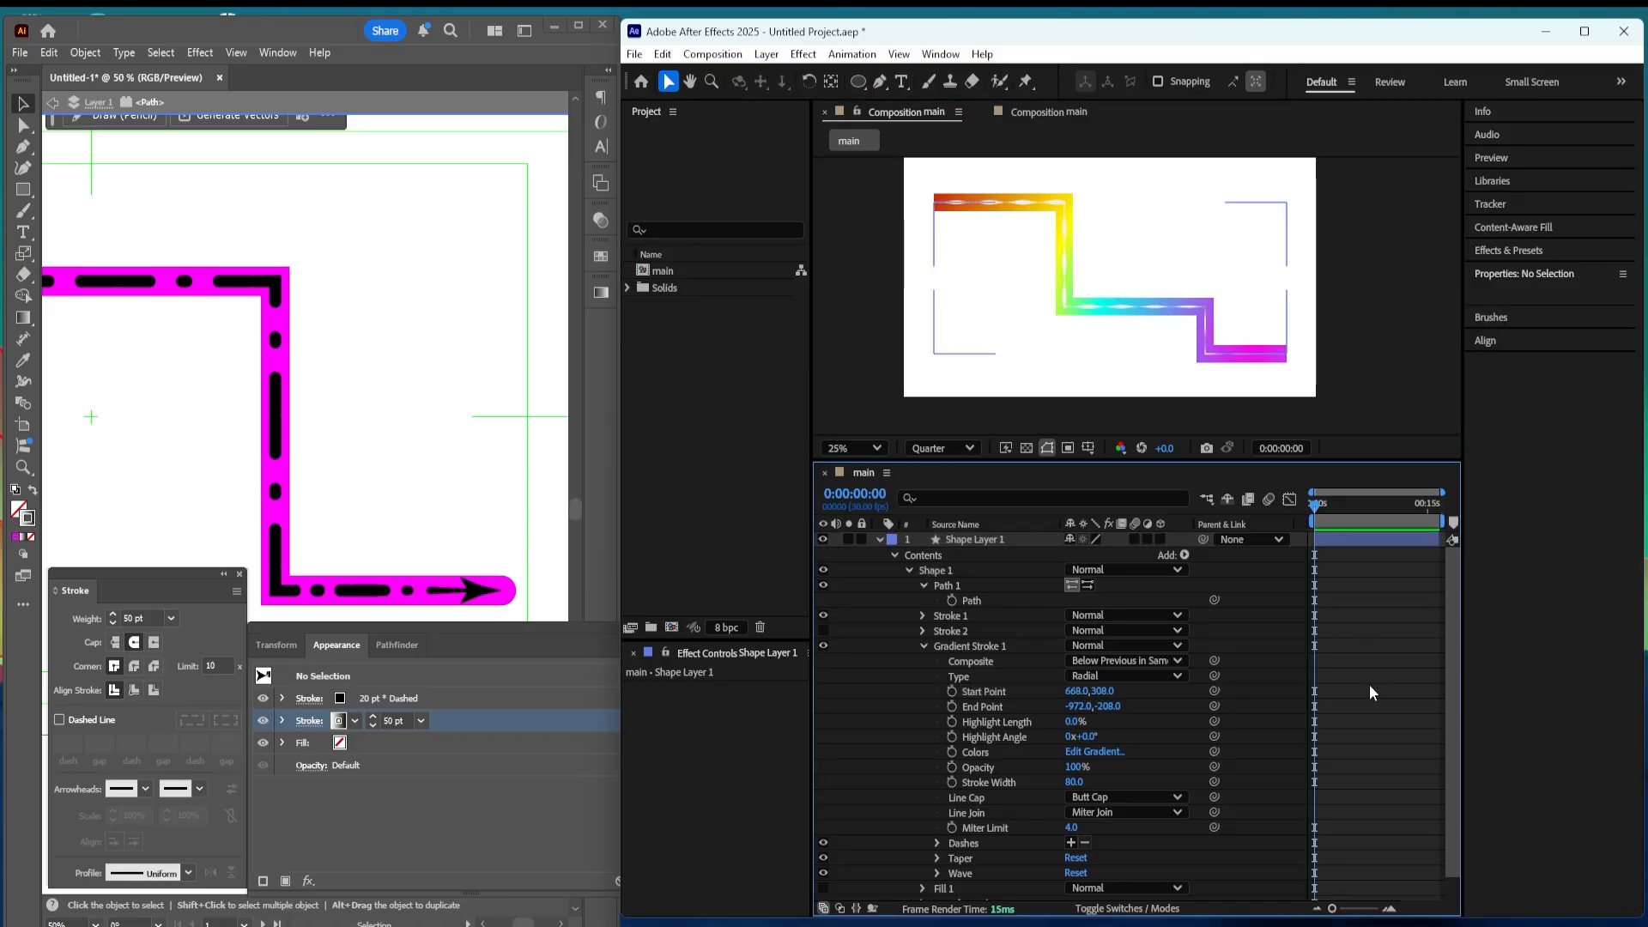
{"action": "left_click", "coordinate": [923, 644]}
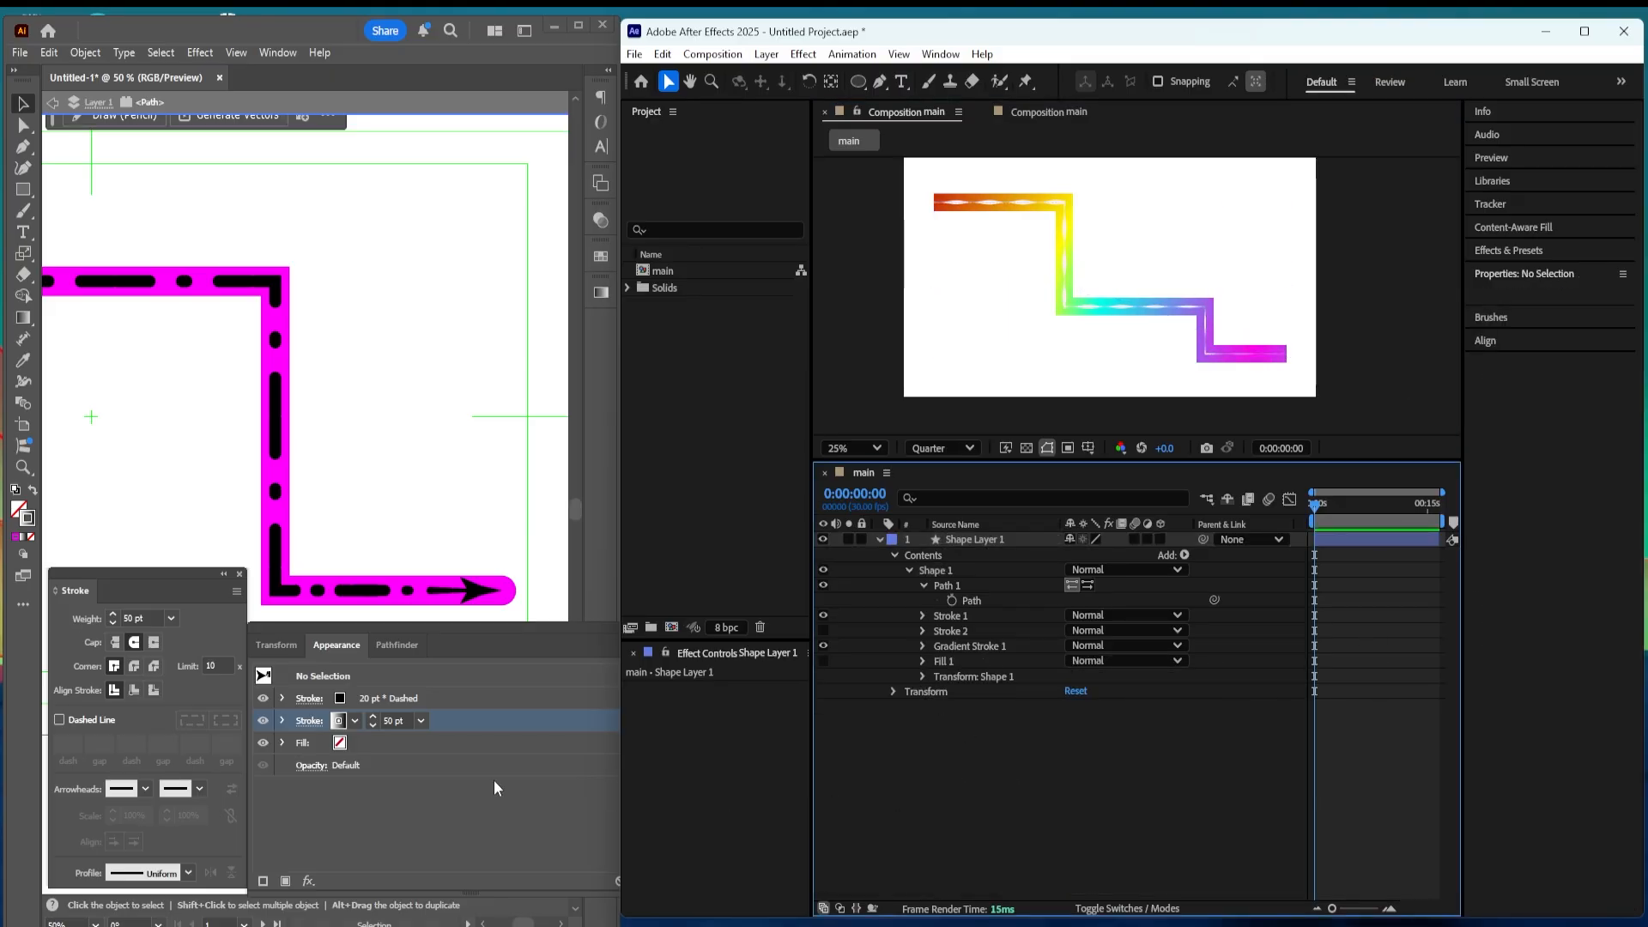
Step: Select the stepped path in Illustrator to view its Appearance strokes, deselect it, and switch back to After Effects
{"action": "left_click", "coordinate": [491, 833]}
{"action": "left_click", "coordinate": [507, 591]}
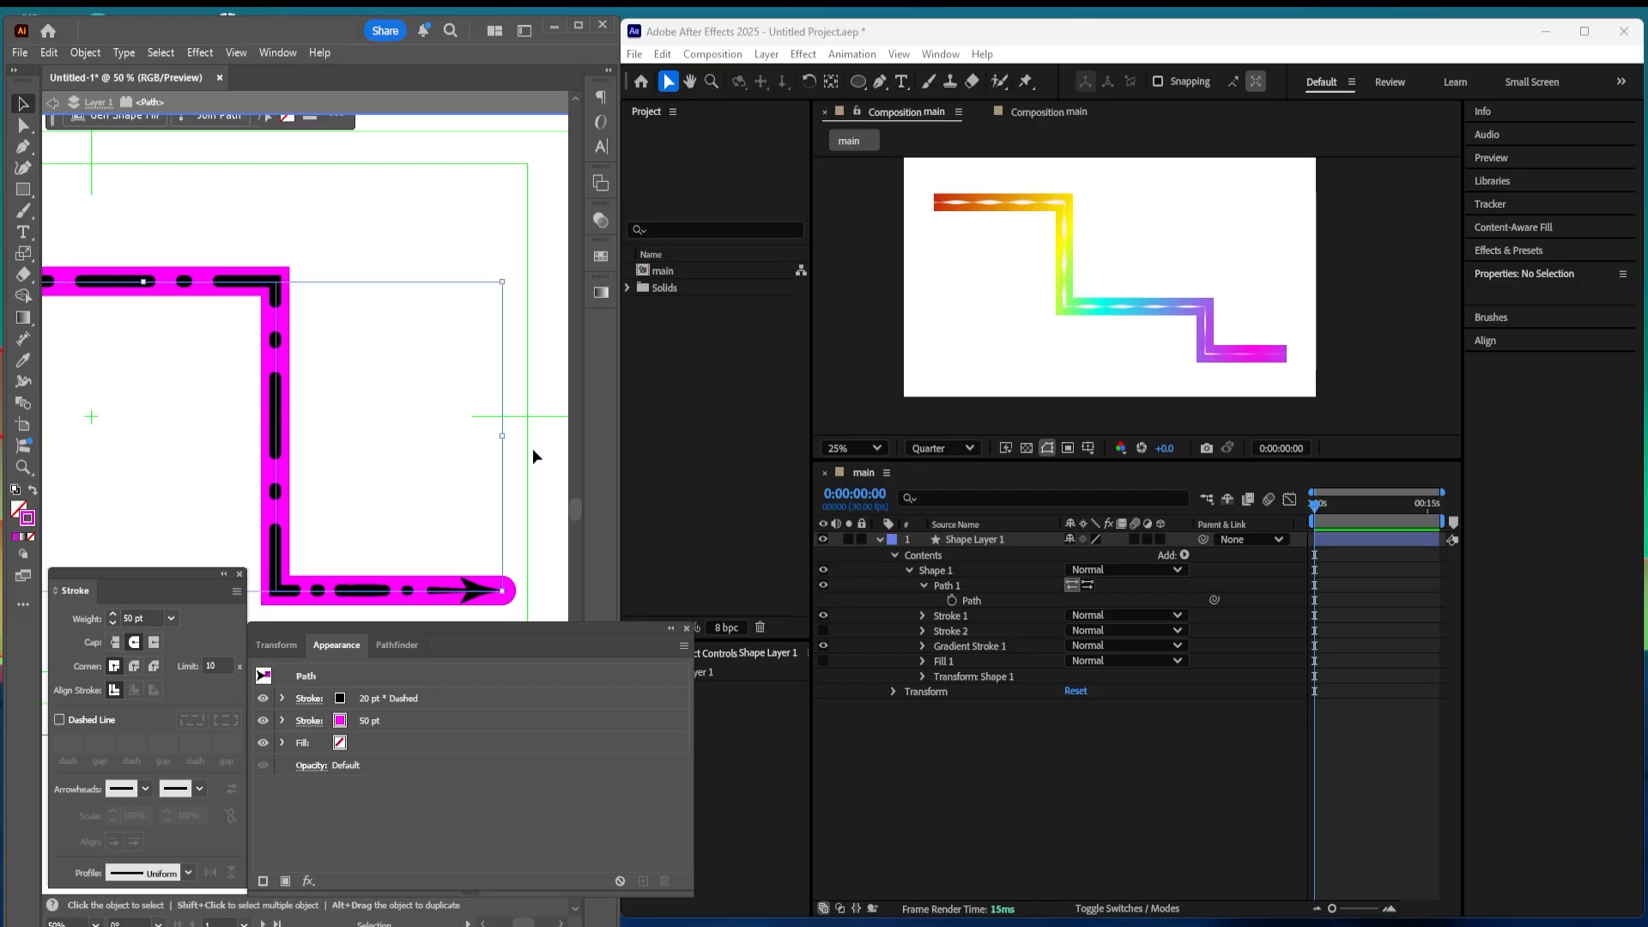
{"action": "left_click", "coordinate": [532, 449]}
{"action": "left_click", "coordinate": [1016, 735]}
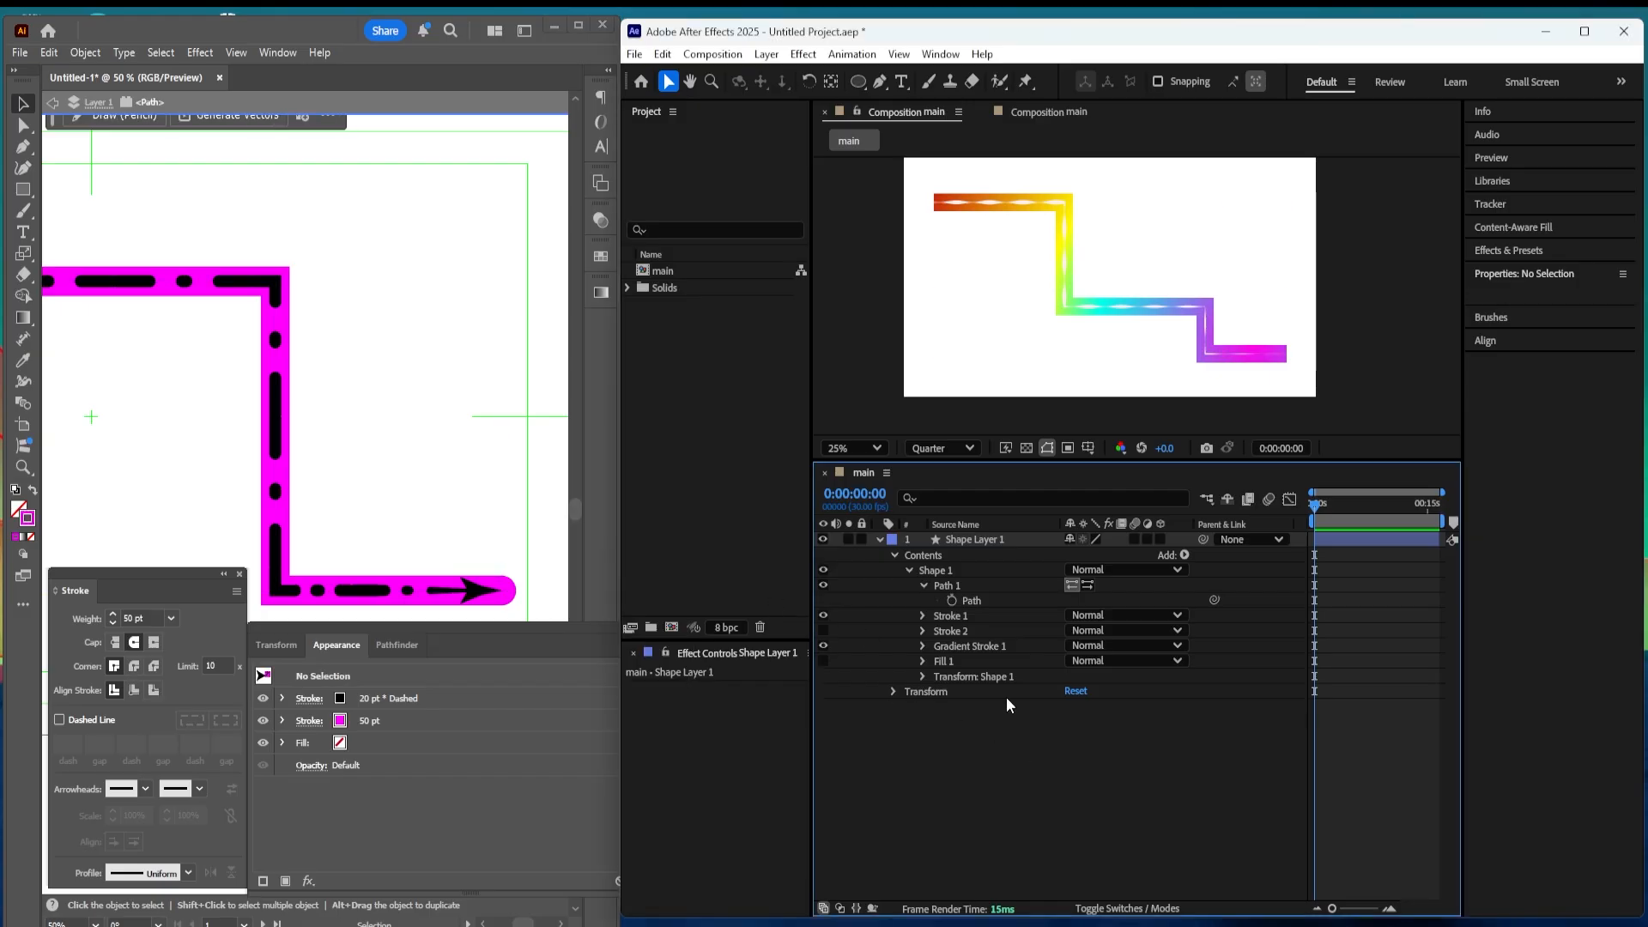
Step: Add a Stroke layer style to Shape Layer 1 and deselect the layer
{"action": "left_click", "coordinate": [979, 540]}
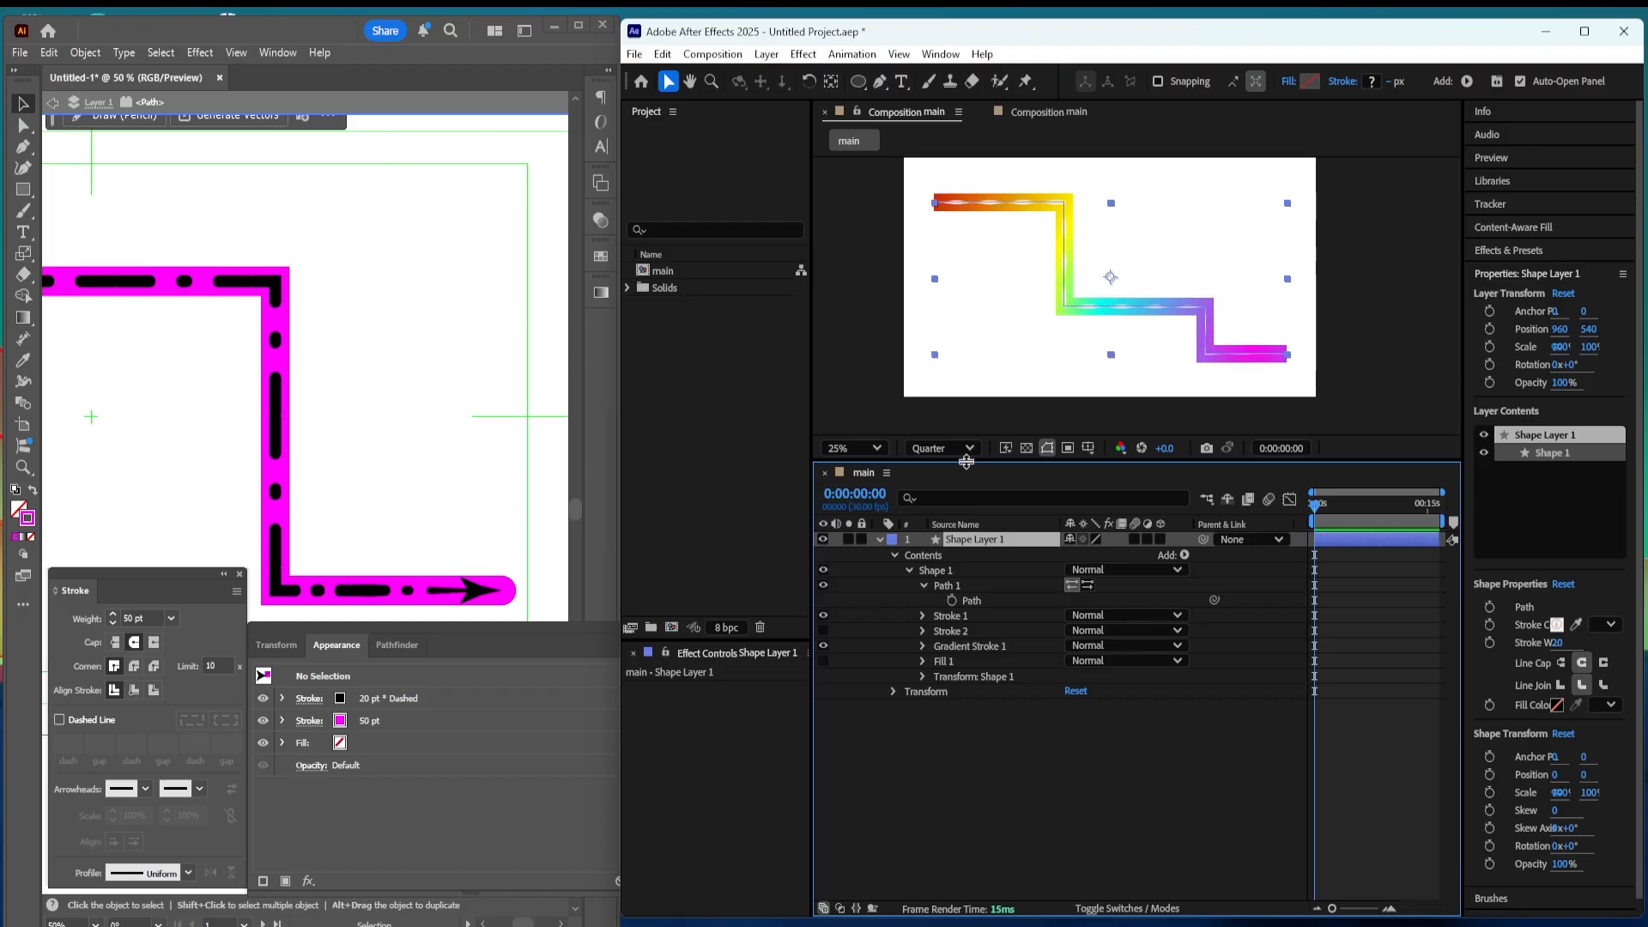
{"action": "left_click", "coordinate": [1003, 762]}
{"action": "left_click", "coordinate": [991, 541]}
{"action": "left_click", "coordinate": [767, 54]}
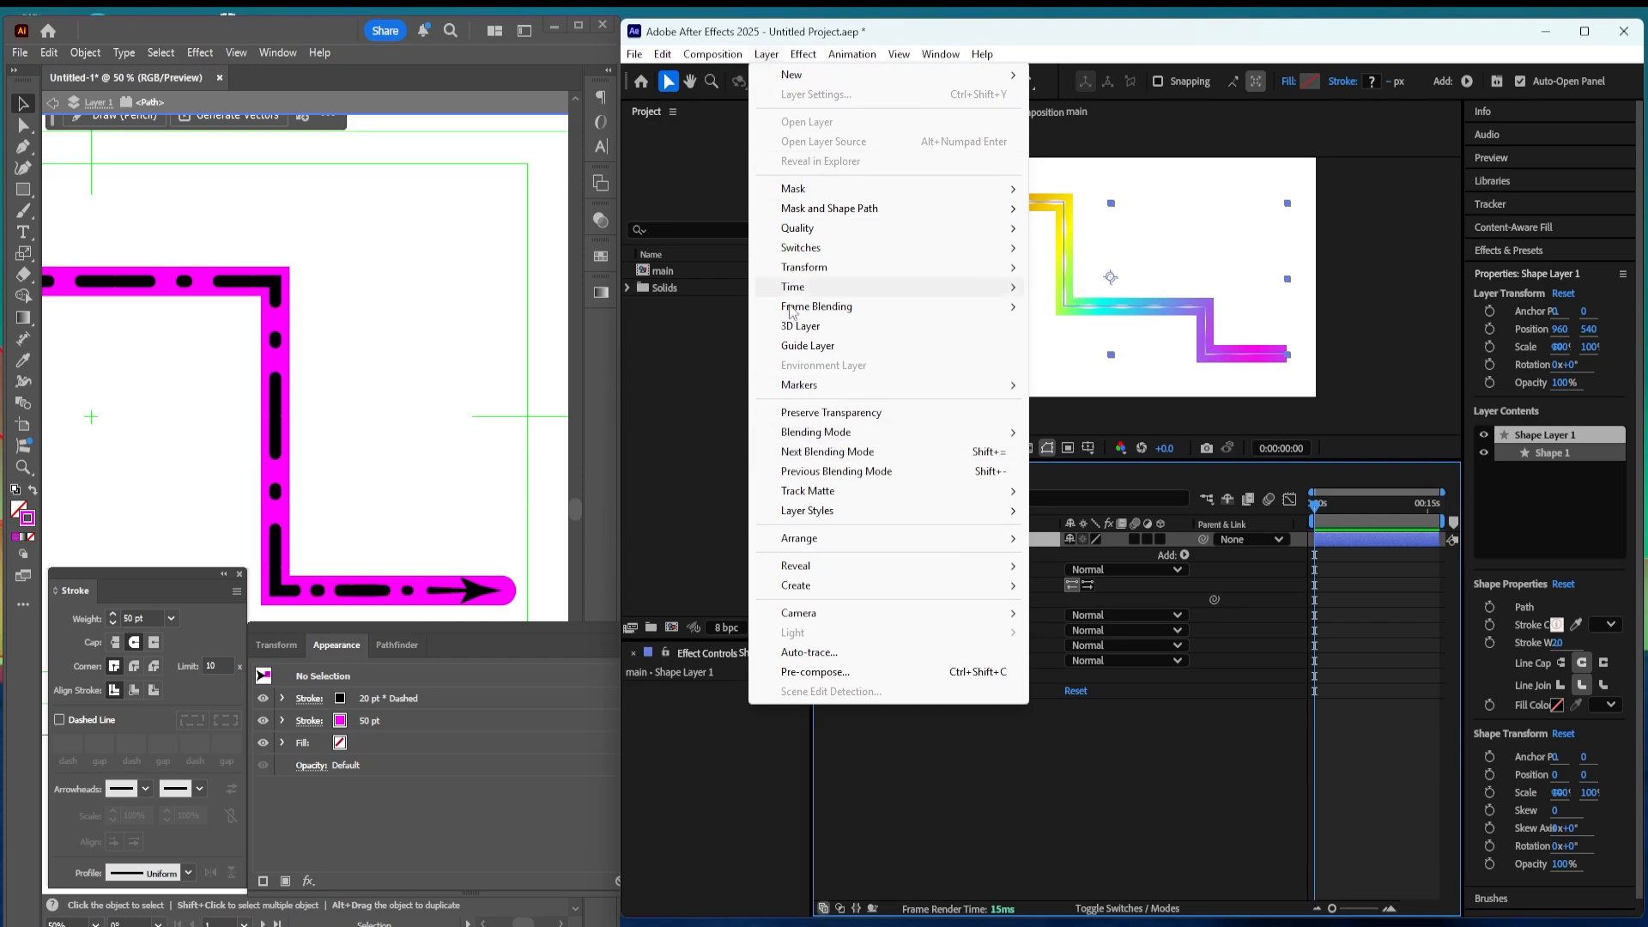
{"action": "mouse_move", "coordinate": [811, 515]}
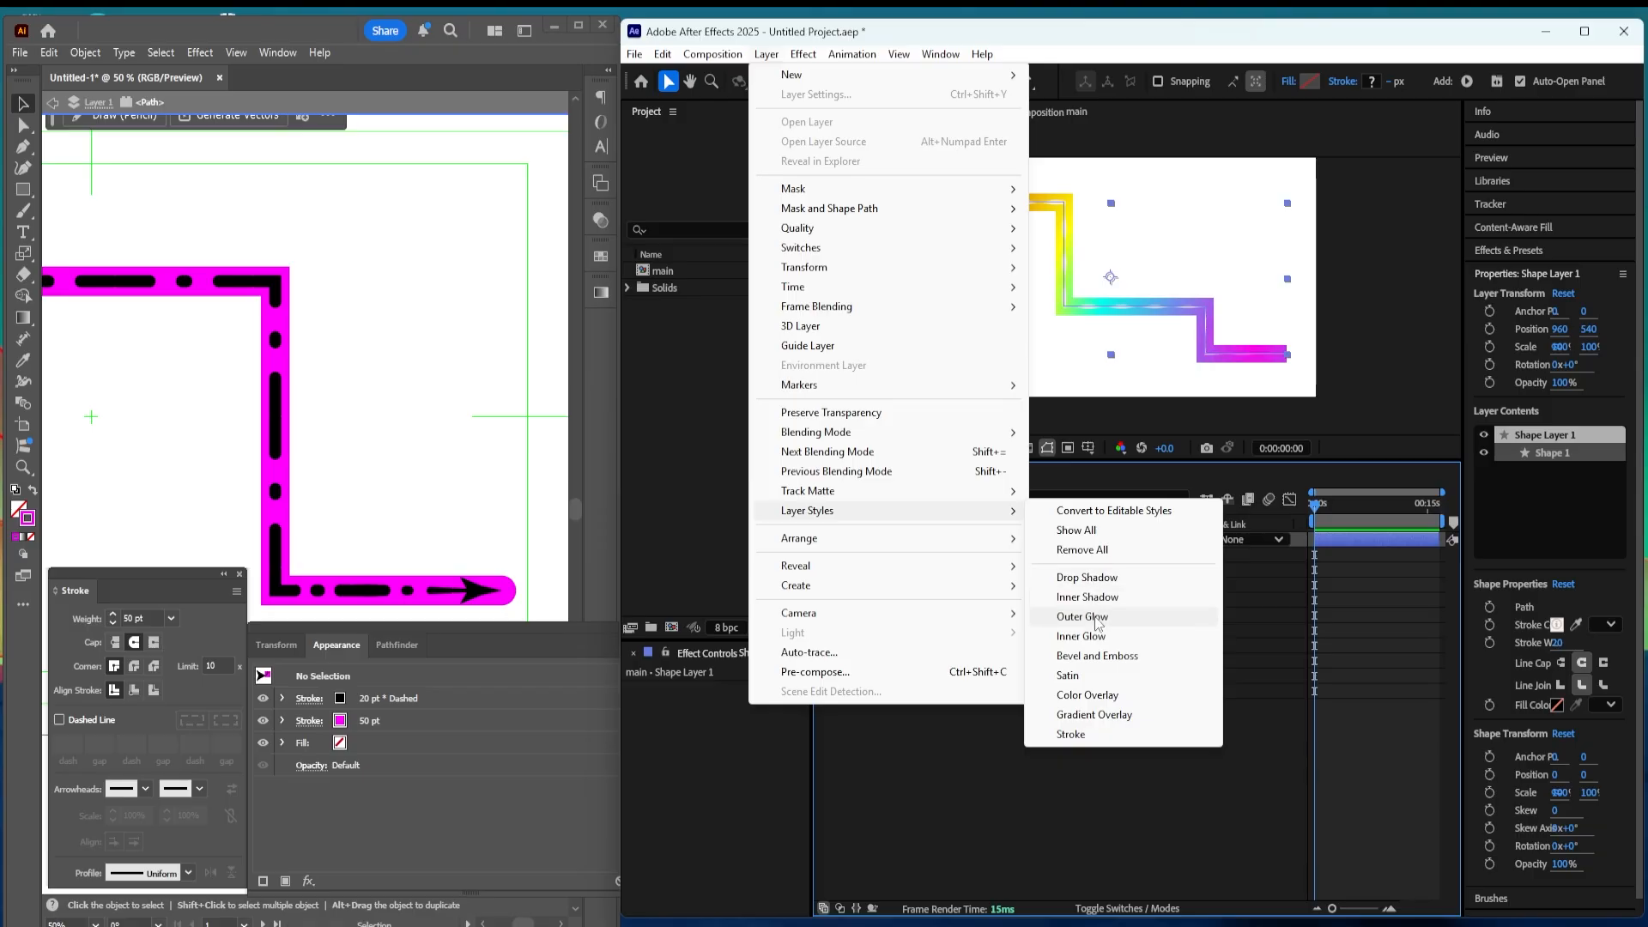
{"action": "left_click", "coordinate": [1081, 735]}
{"action": "left_click", "coordinate": [1109, 781]}
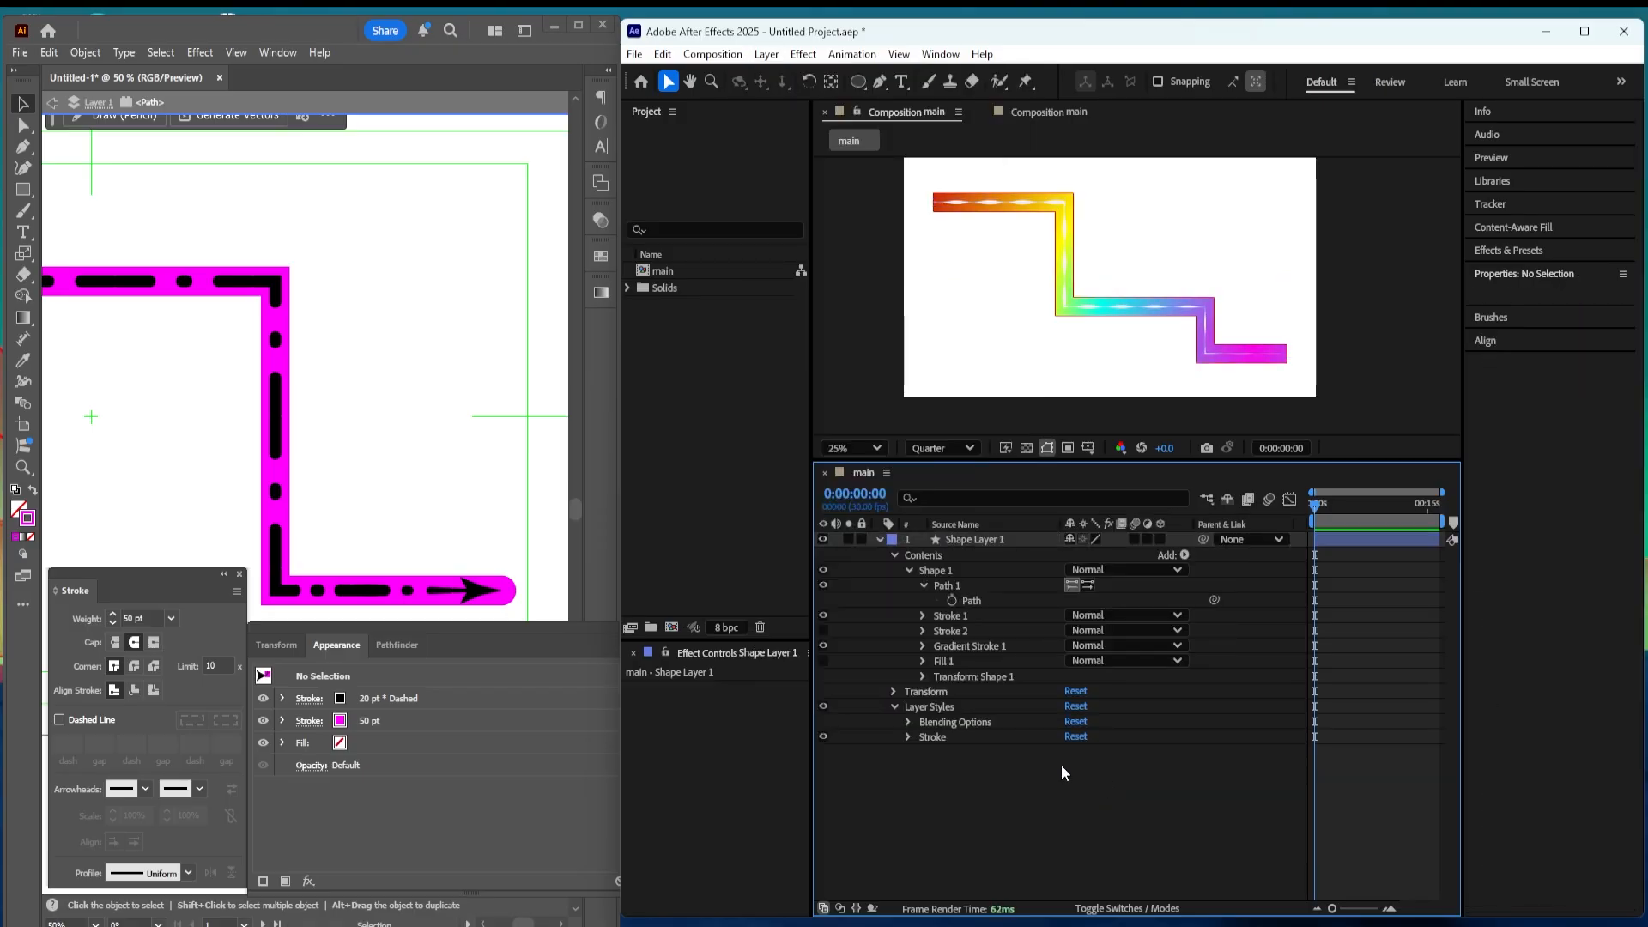
Step: Expand the Stroke layer style and set its Size to 21
{"action": "left_click", "coordinate": [908, 737]}
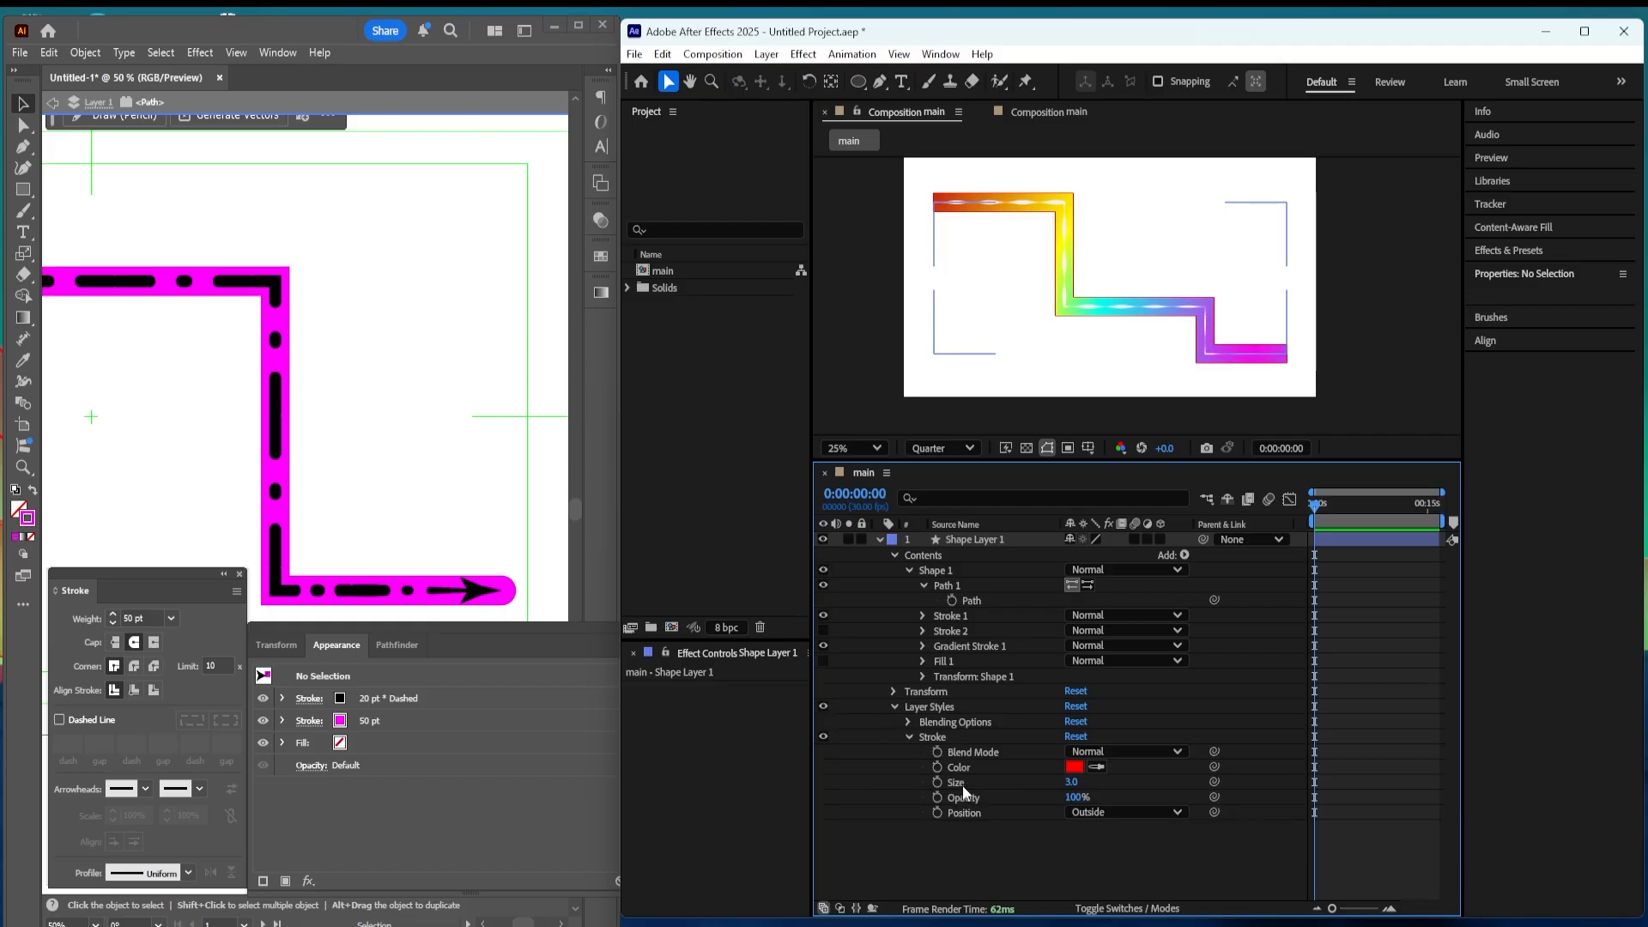
{"action": "left_click_drag", "start_coordinate": [1070, 783], "coordinate": [1208, 764]}
{"action": "left_click", "coordinate": [1346, 762]}
Step: Expand Stroke 1 and compare its properties with Illustrator's Align Stroke options and the layer style stroke's Position setting
{"action": "left_click", "coordinate": [924, 616]}
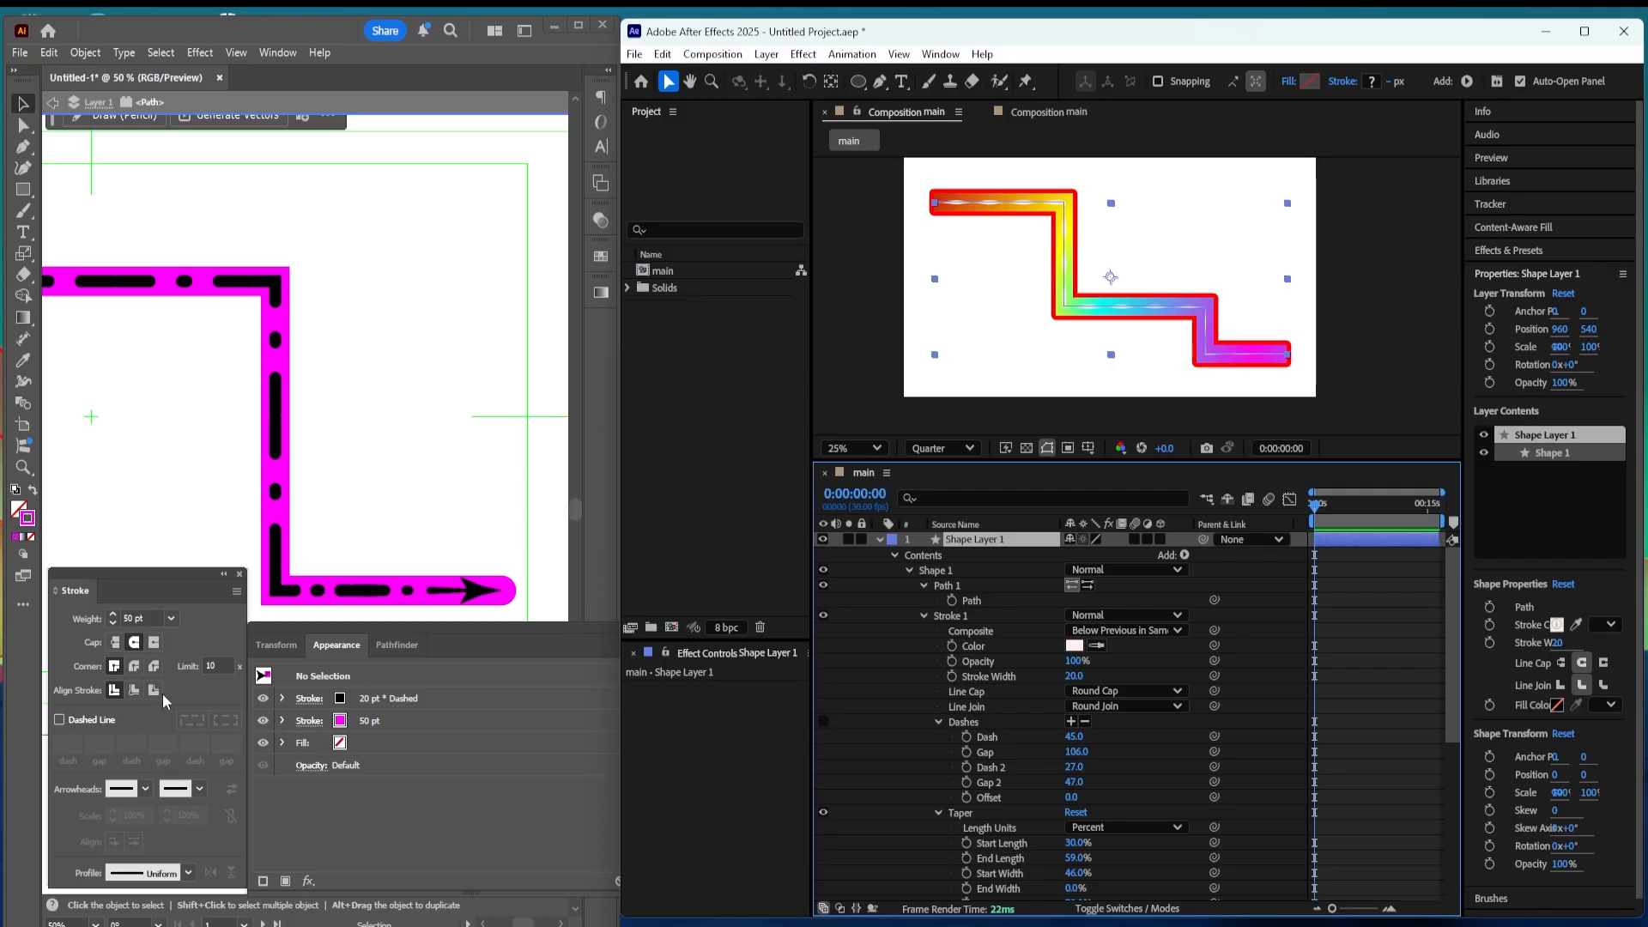
{"action": "left_click", "coordinate": [201, 626]}
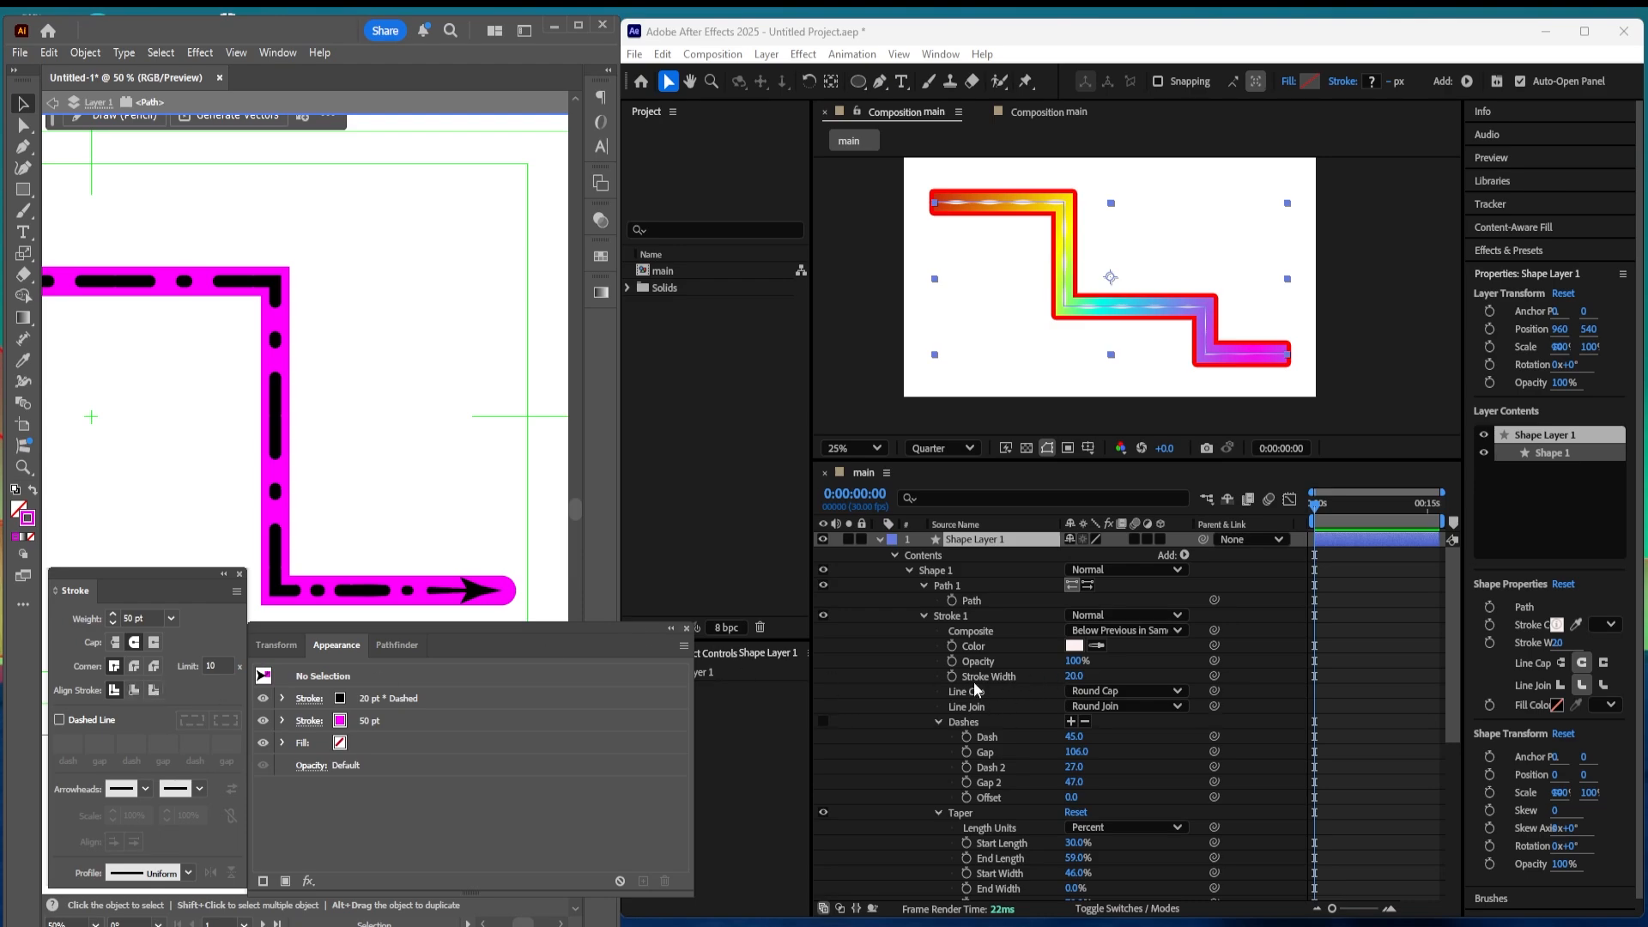
{"action": "scroll", "coordinate": [973, 682], "scroll_direction": "down", "scroll_amount": 5}
{"action": "scroll", "coordinate": [994, 713], "scroll_direction": "down", "scroll_amount": 2}
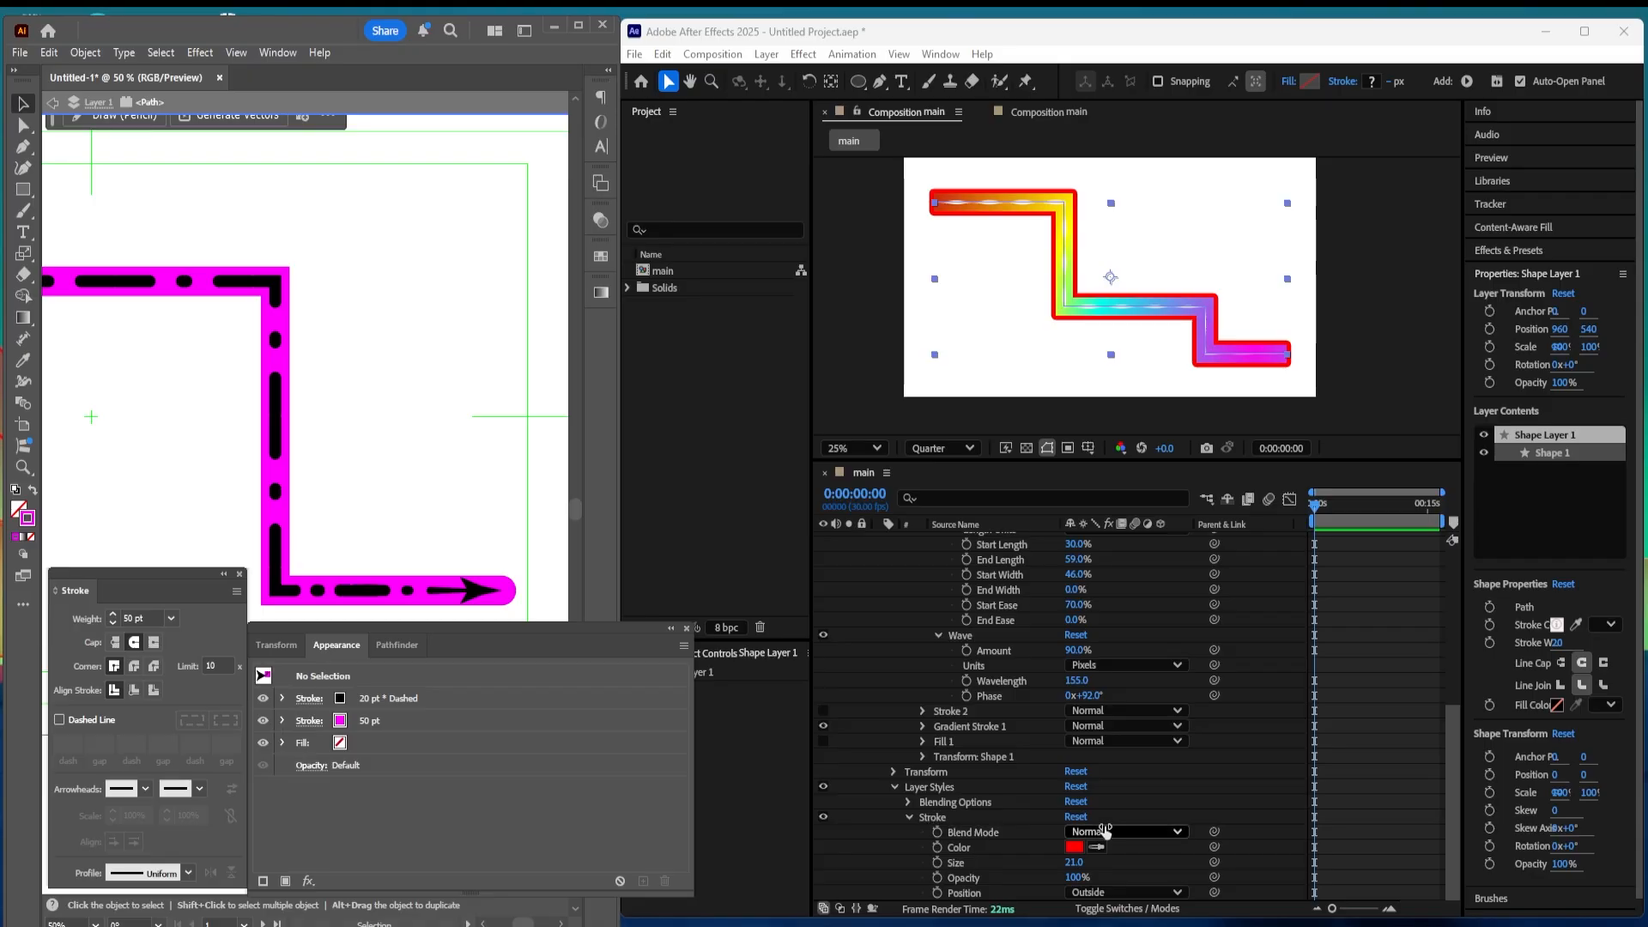
Step: Try the Inside and Center positions for the layer style stroke and return it to Outside
{"action": "left_click", "coordinate": [939, 816]}
{"action": "left_click", "coordinate": [1092, 893]}
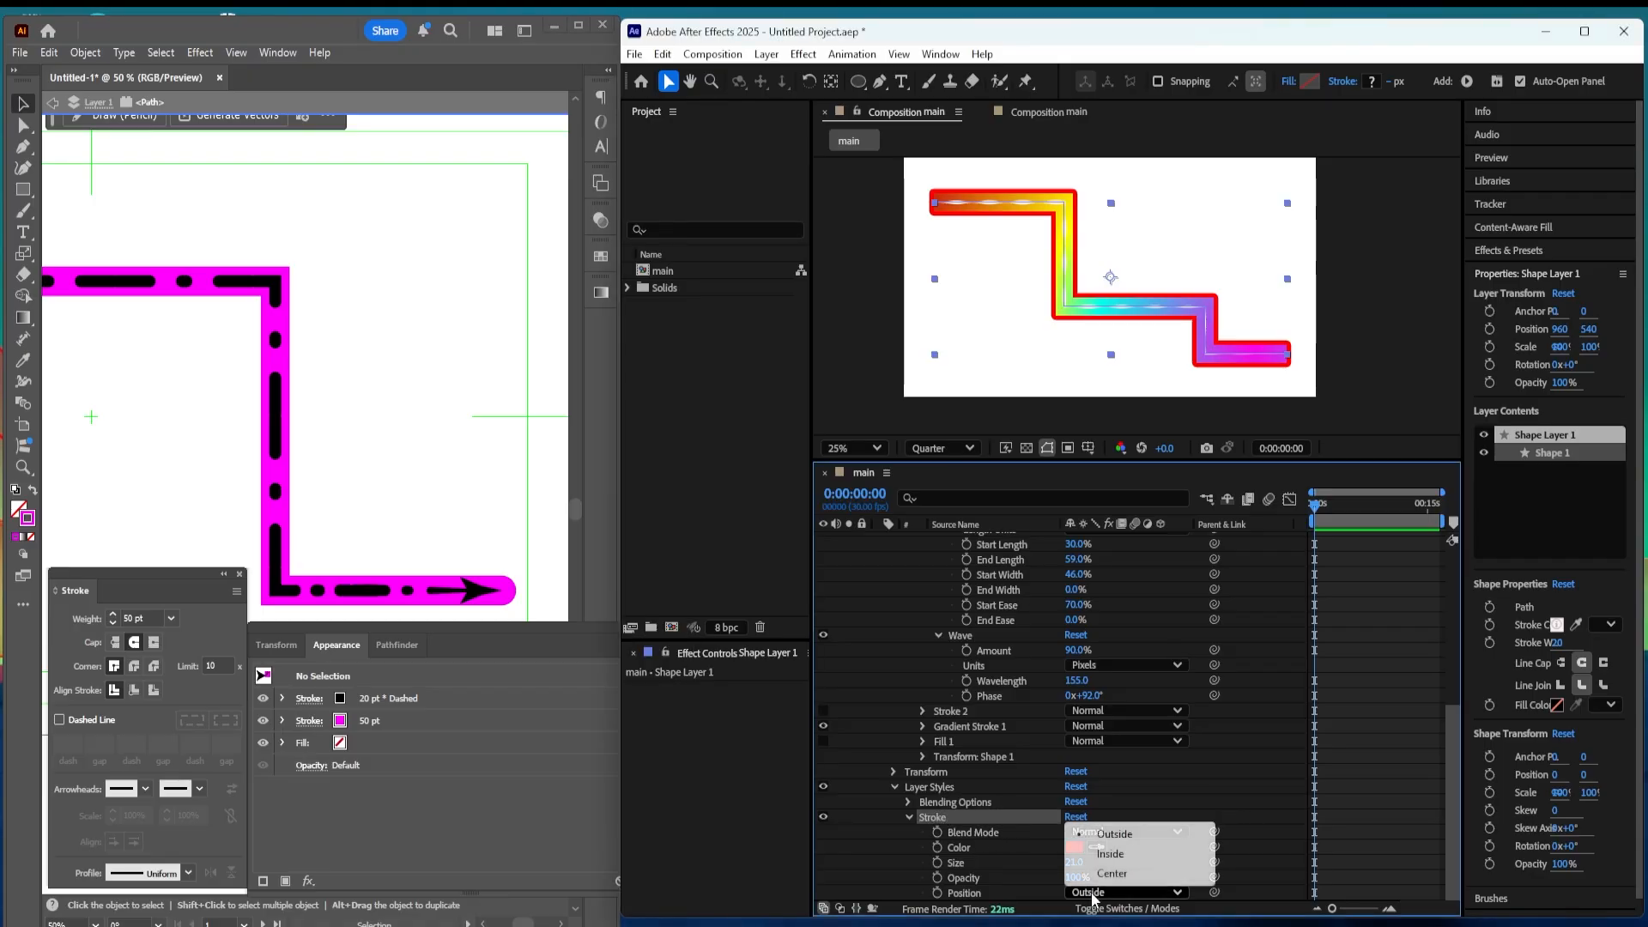
{"action": "left_click", "coordinate": [1152, 855]}
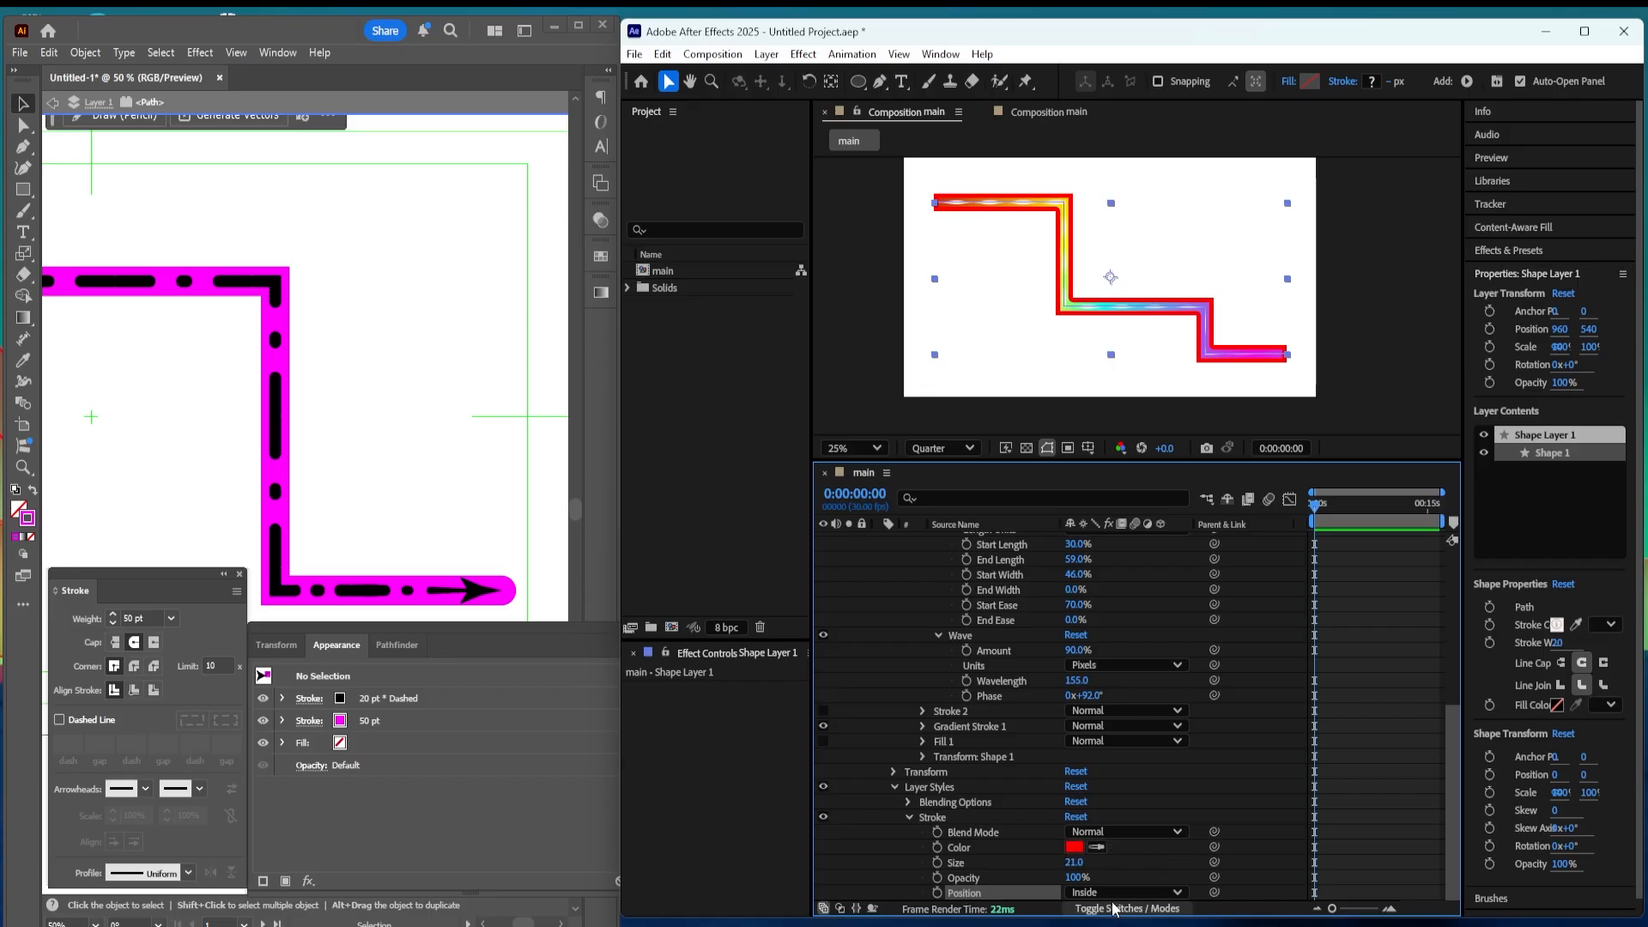
{"action": "left_click", "coordinate": [1108, 893]}
{"action": "left_click", "coordinate": [1113, 874]}
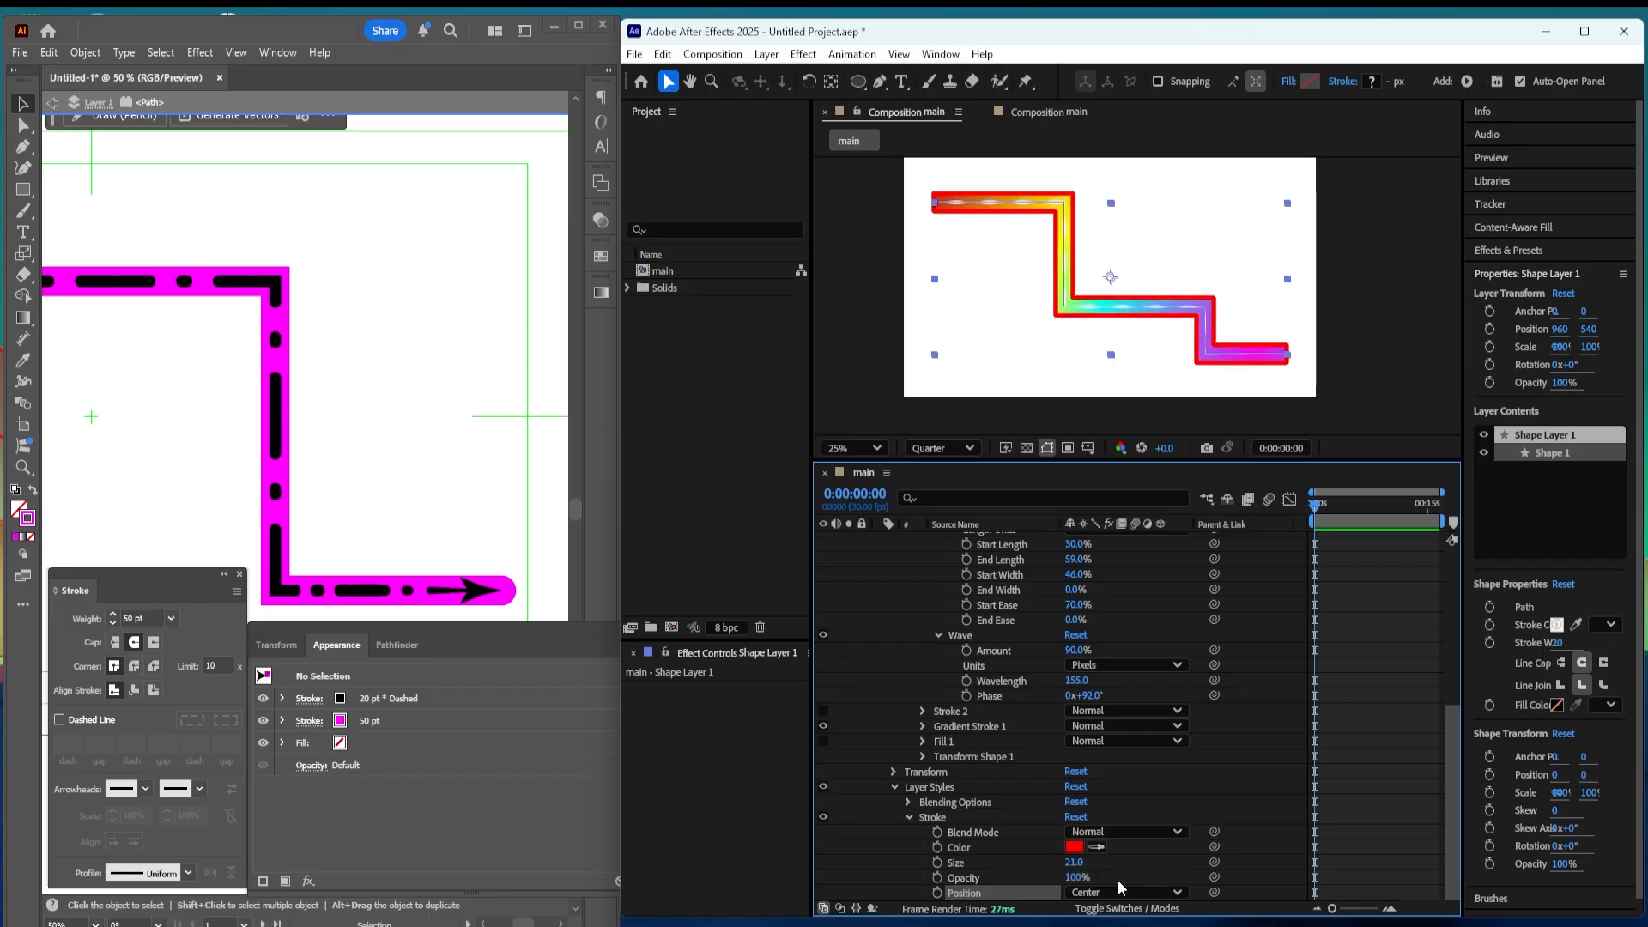
{"action": "left_click", "coordinate": [1116, 892]}
{"action": "left_click", "coordinate": [1131, 832]}
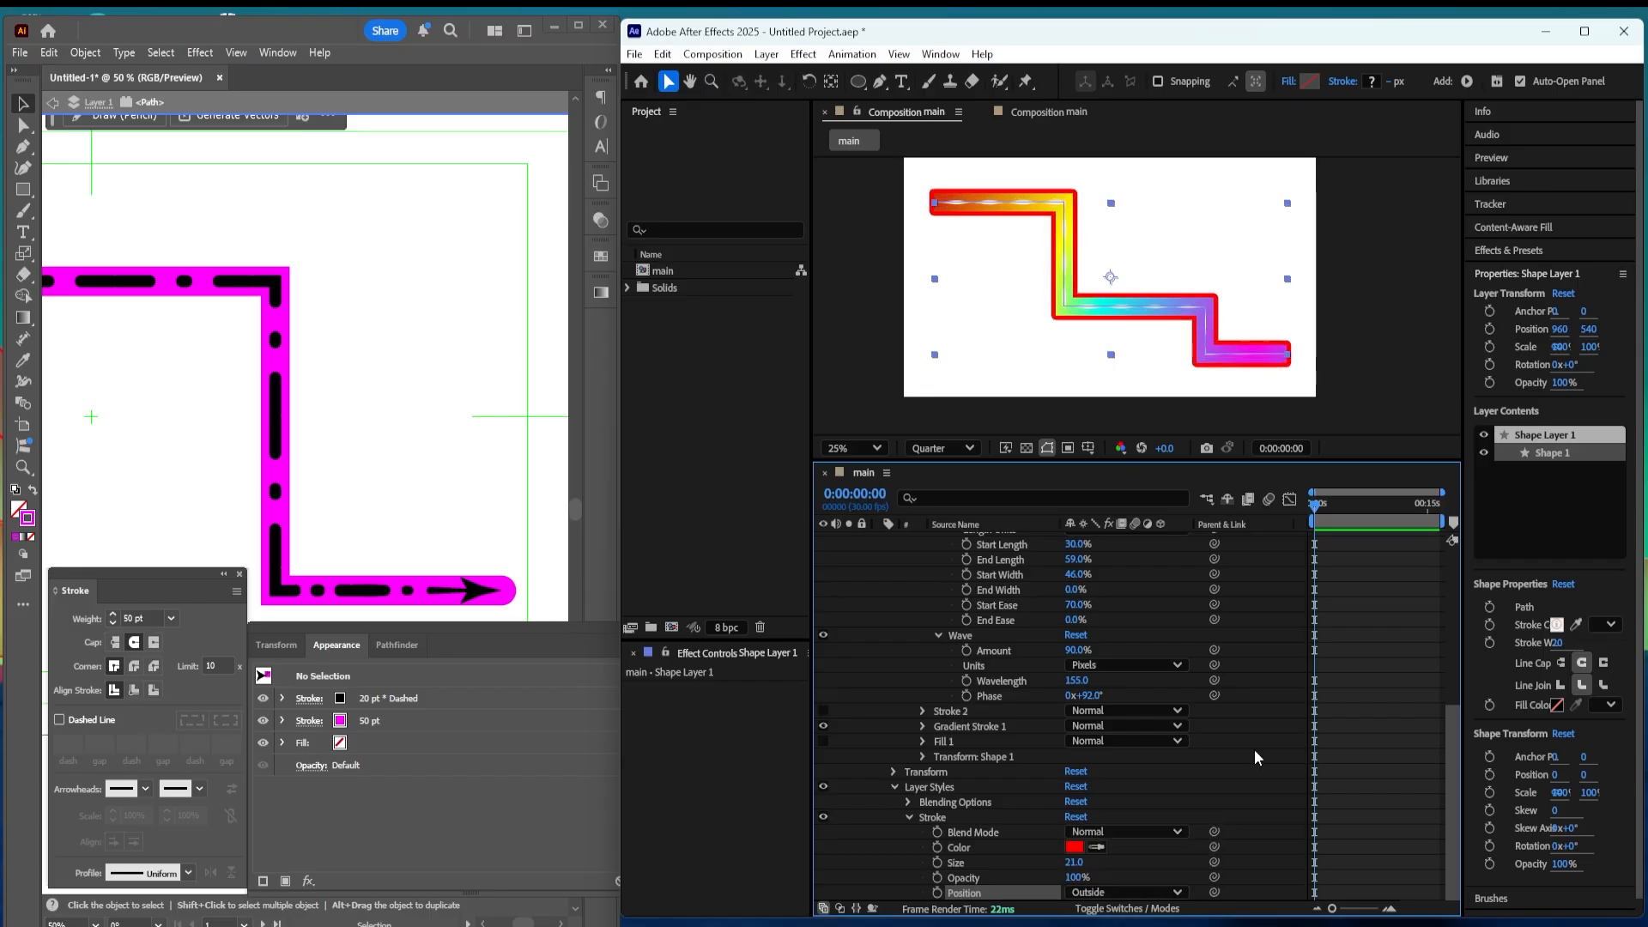
Step: Enlarge the layer style stroke to a Size of 91.4, reduce it to 63, and collapse its properties
{"action": "left_click_drag", "start_coordinate": [1074, 864], "coordinate": [1341, 808]}
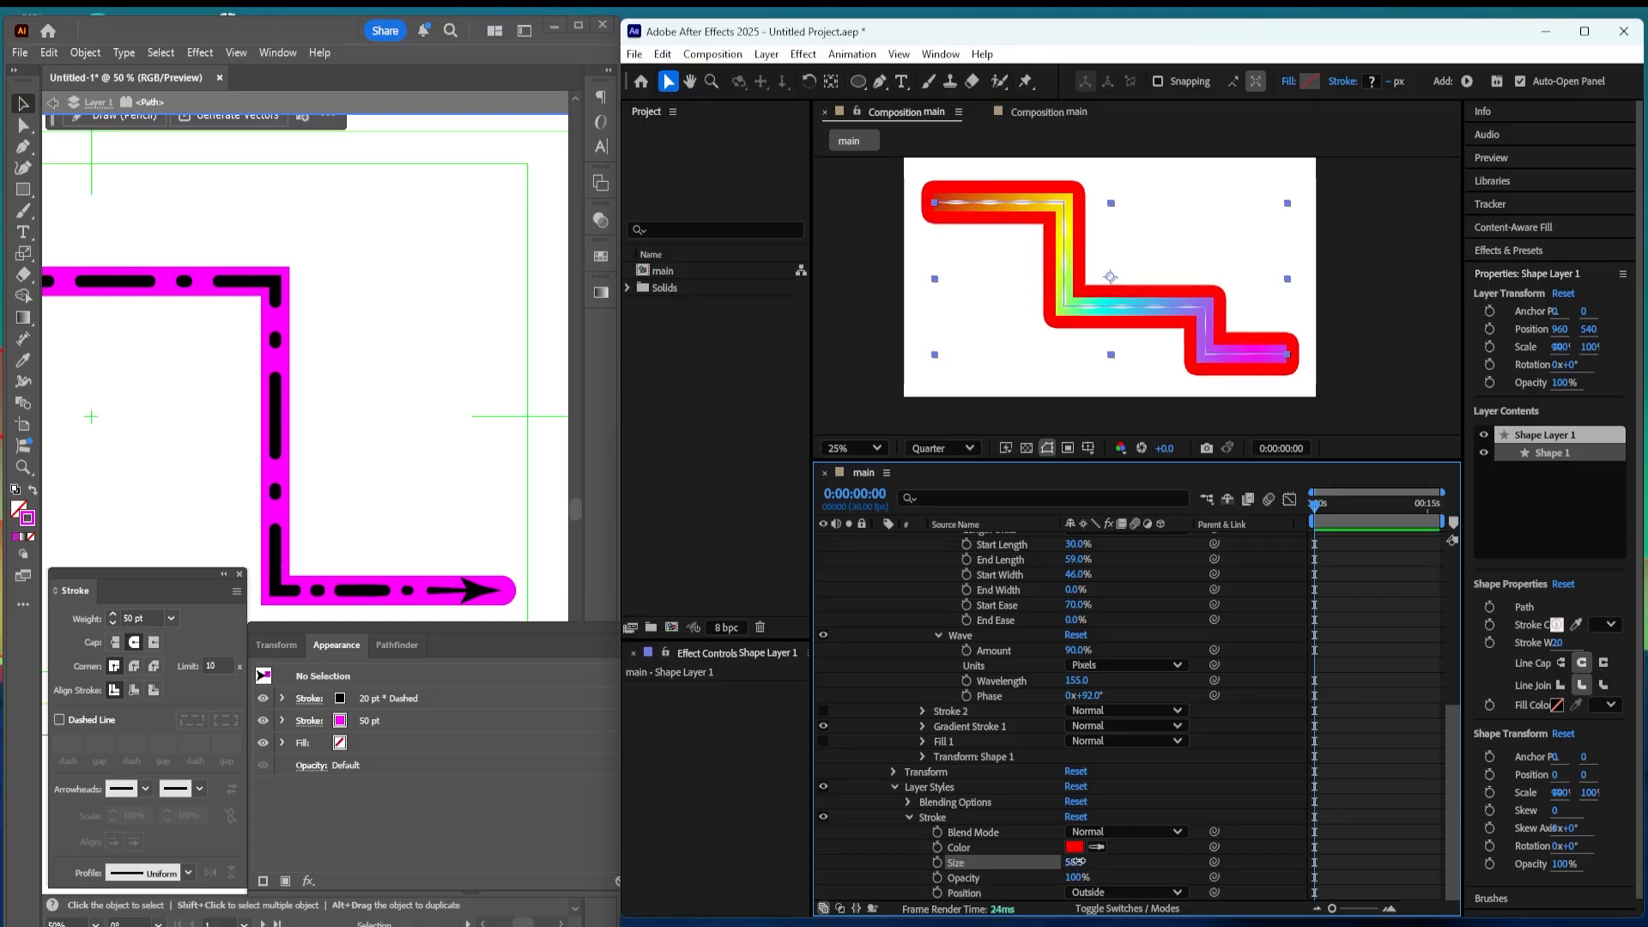
{"action": "mouse_move", "coordinate": [1076, 863]}
{"action": "left_mouse_down"}
{"action": "mouse_move", "coordinate": [1173, 830]}
{"action": "mouse_move", "coordinate": [1128, 837]}
{"action": "left_mouse_up"}
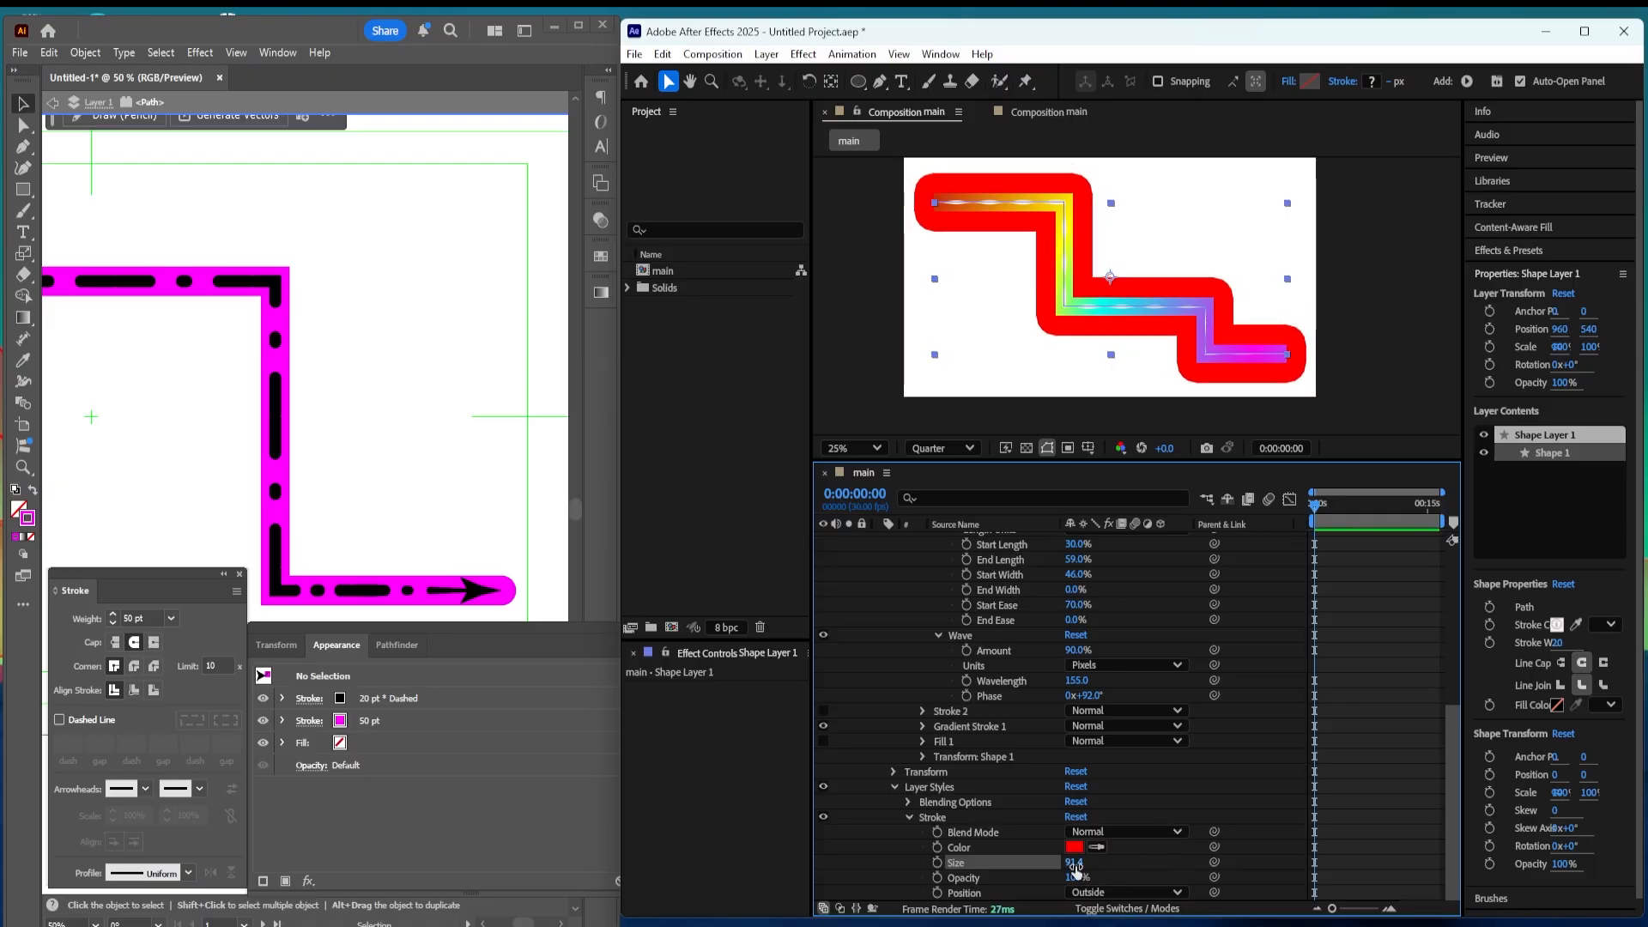
{"action": "mouse_move", "coordinate": [1079, 867]}
{"action": "left_mouse_down"}
{"action": "mouse_move", "coordinate": [996, 852]}
{"action": "mouse_move", "coordinate": [1071, 835]}
{"action": "mouse_move", "coordinate": [991, 848]}
{"action": "mouse_move", "coordinate": [1039, 846]}
{"action": "mouse_move", "coordinate": [915, 816]}
{"action": "left_mouse_up"}
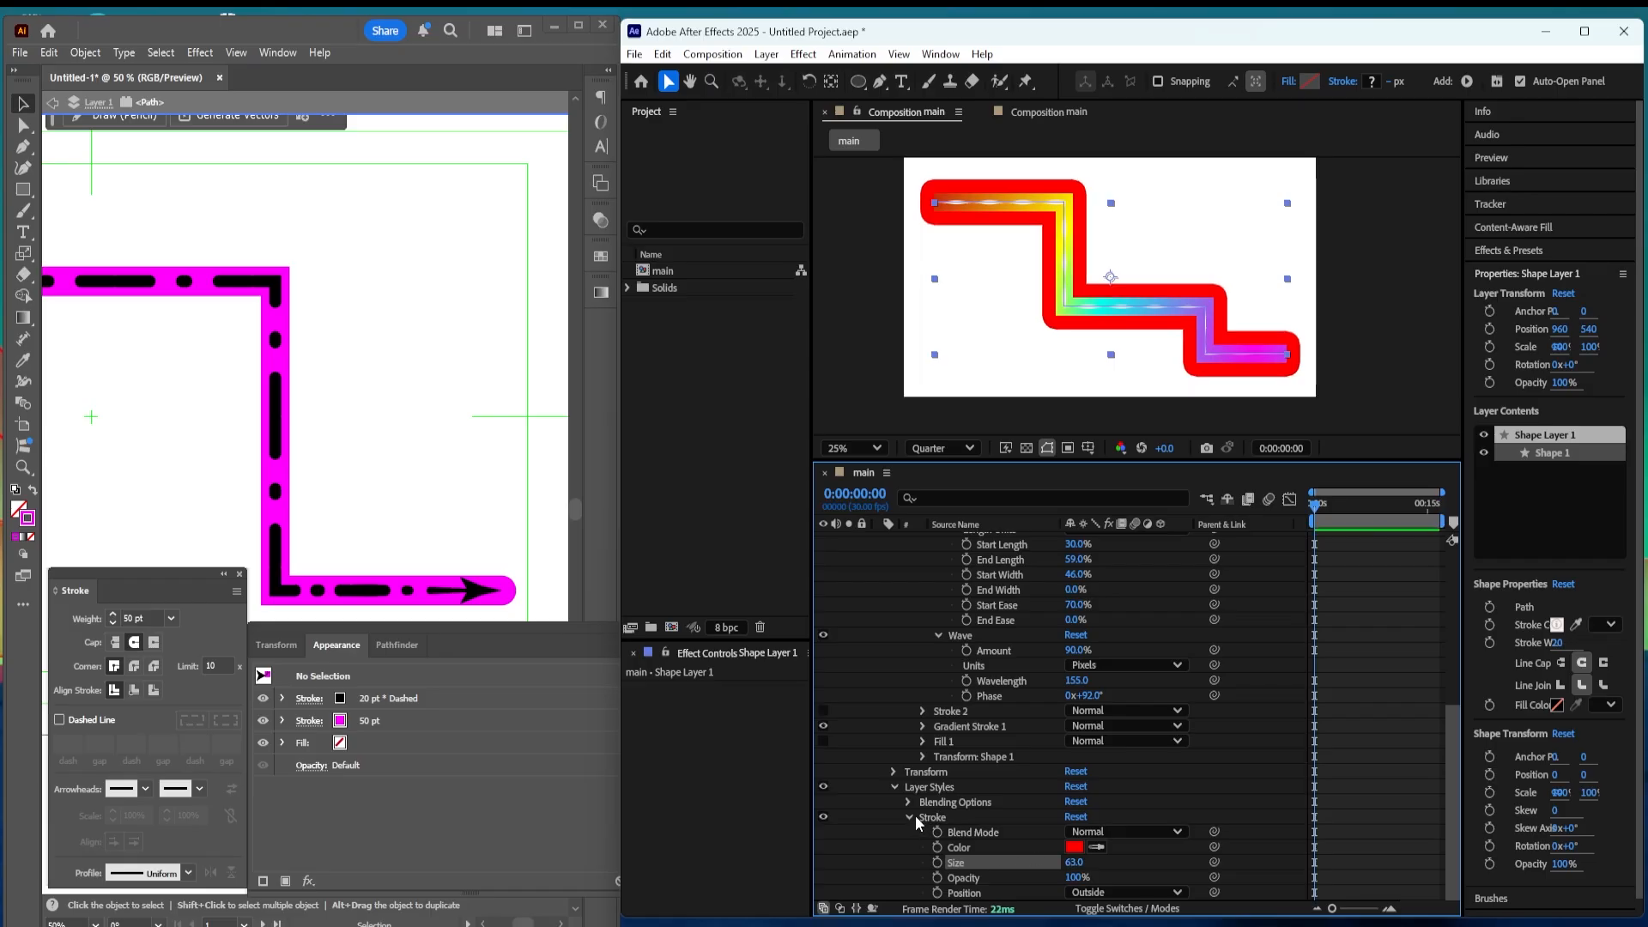
{"action": "left_click", "coordinate": [908, 816]}
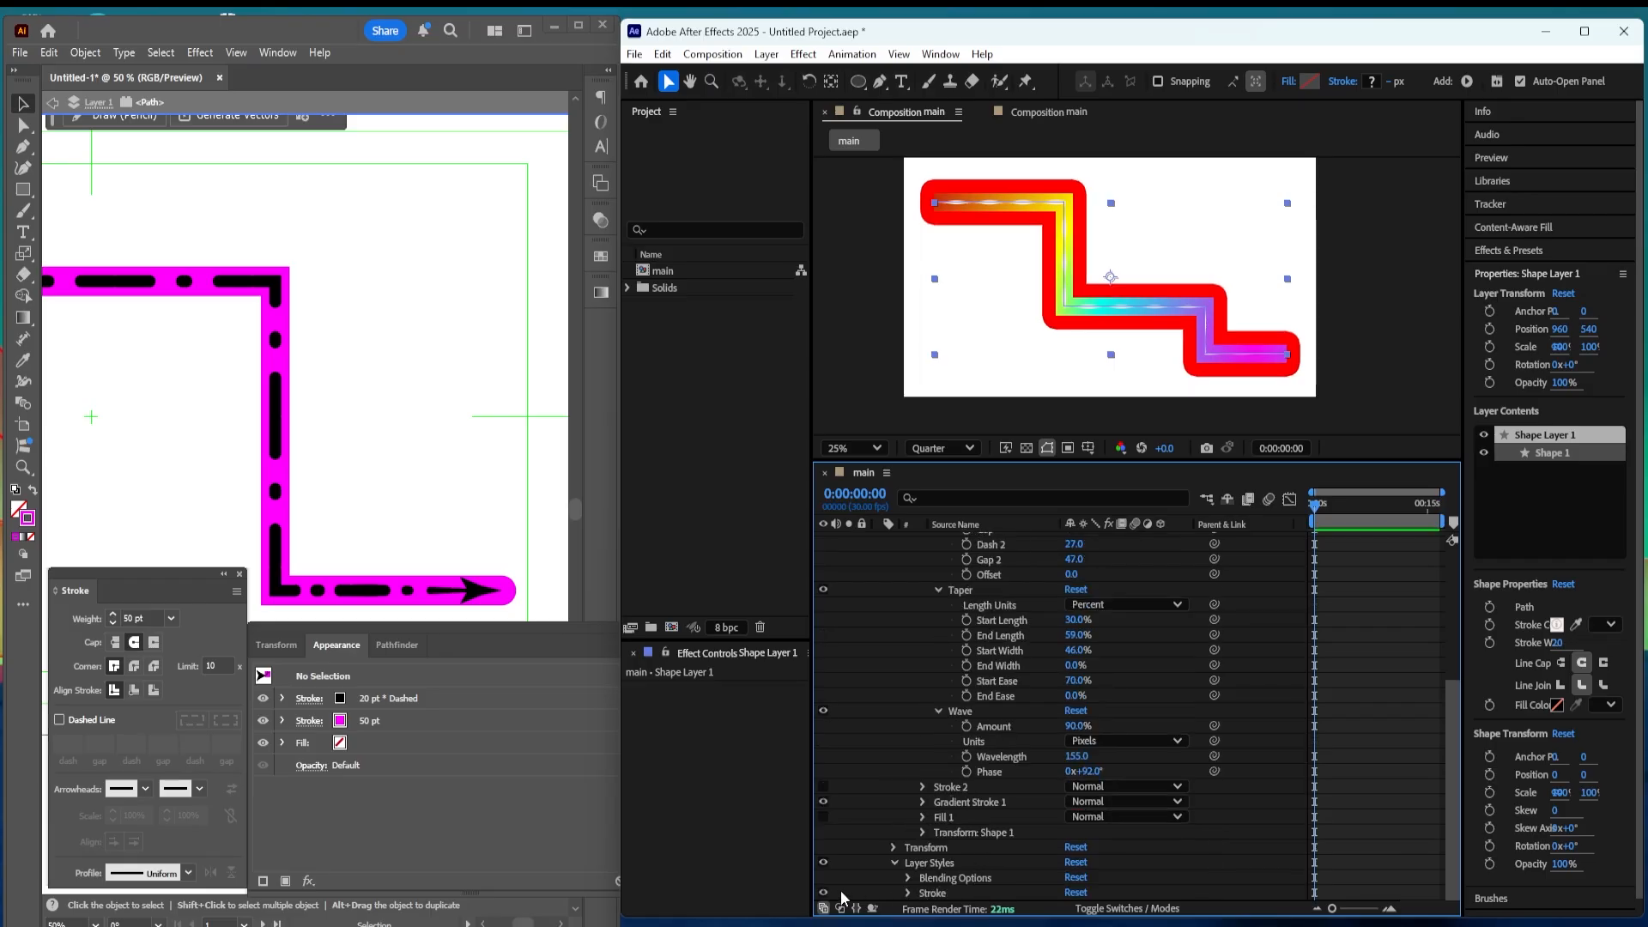